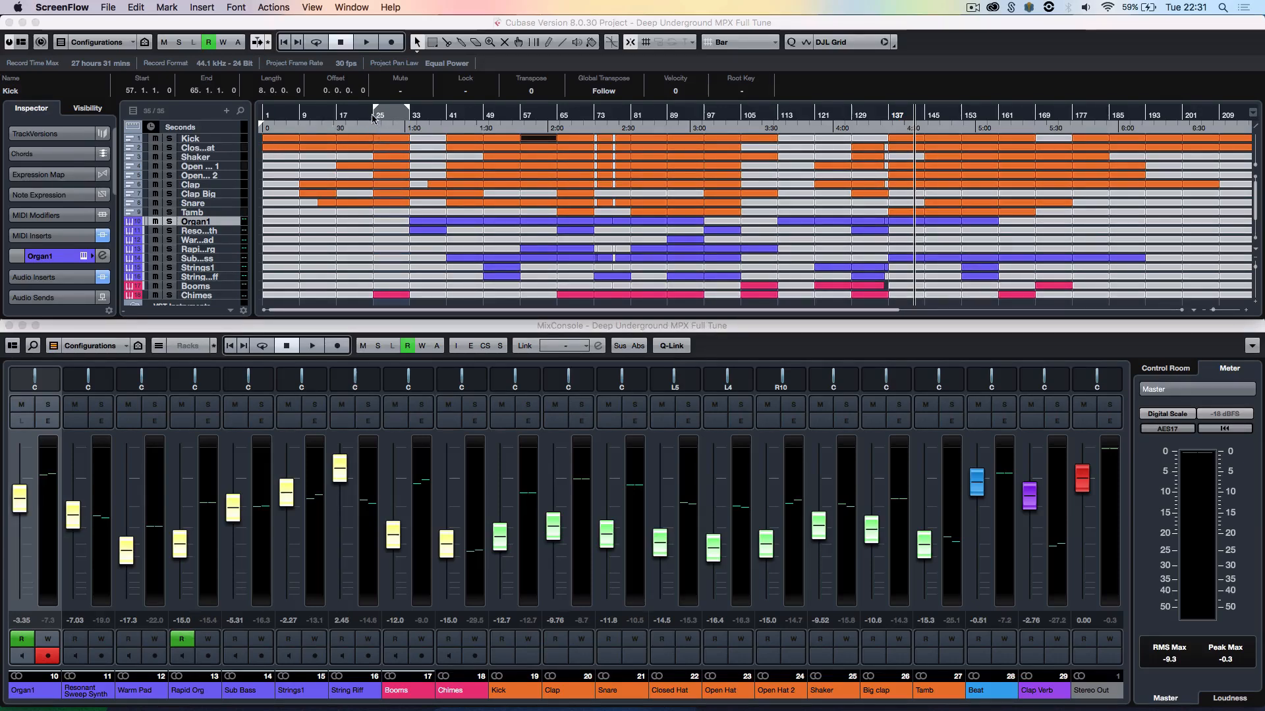
- Play the full arrangement from bar 17 through the start of the organ part at bar 33
click(336, 117)
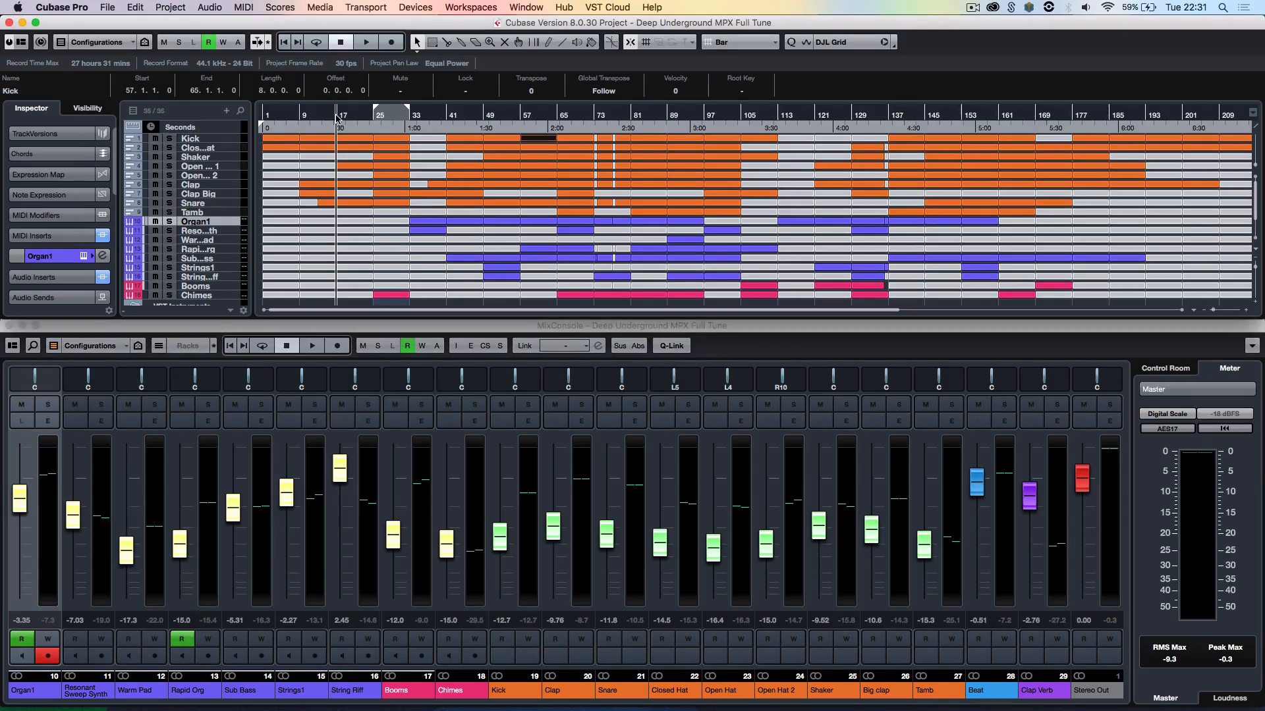
key(space)
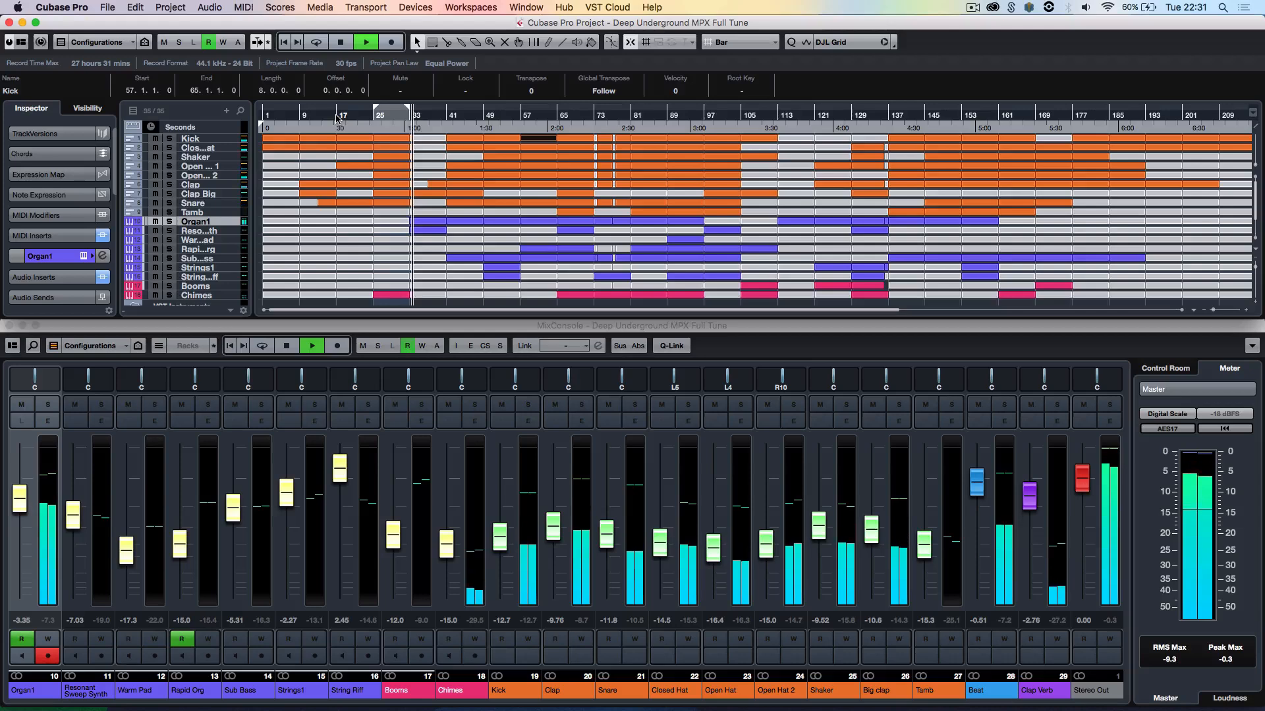
key(space)
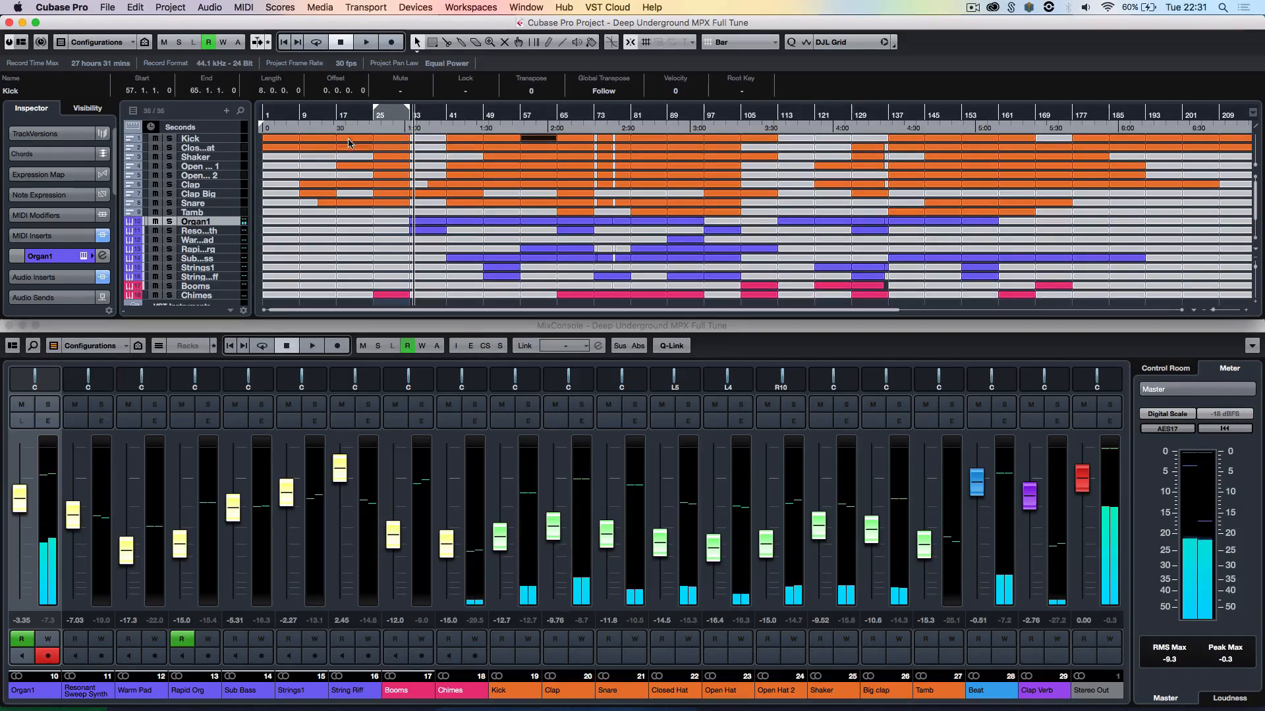
- Set the locators around the Kick part at bar 17 and play the Kick track soloed from there
click(352, 139)
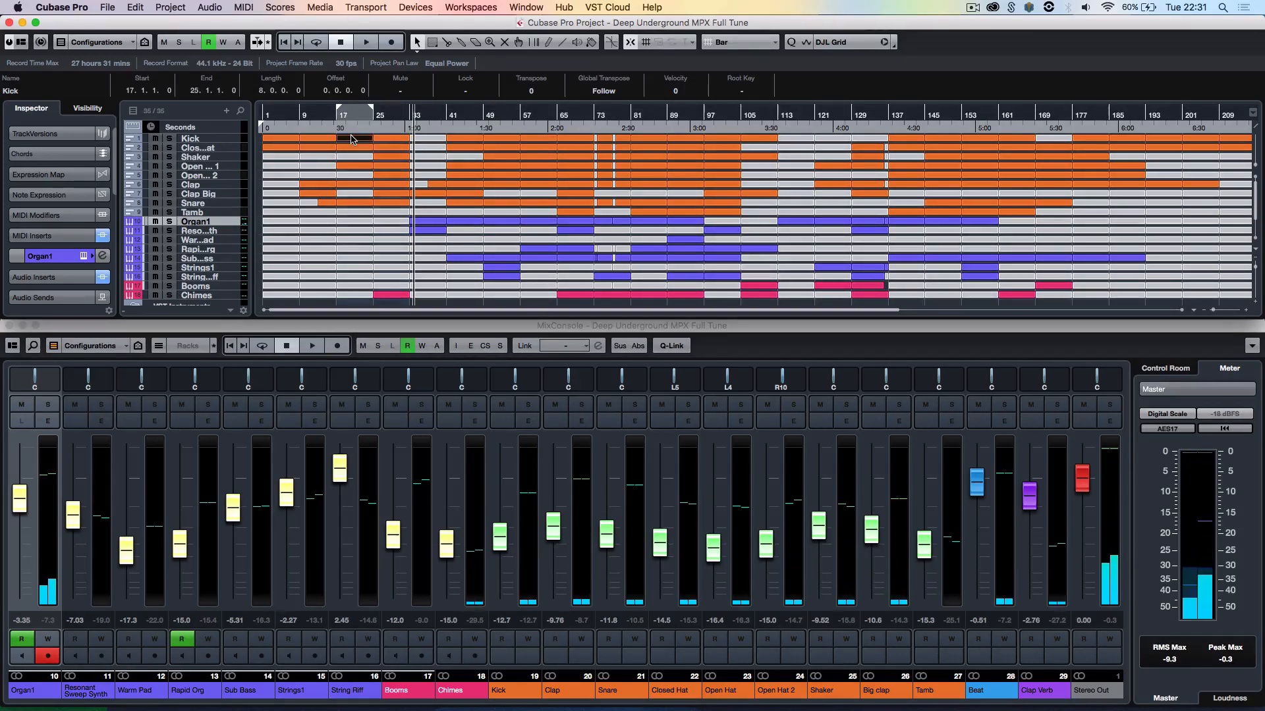
click(172, 139)
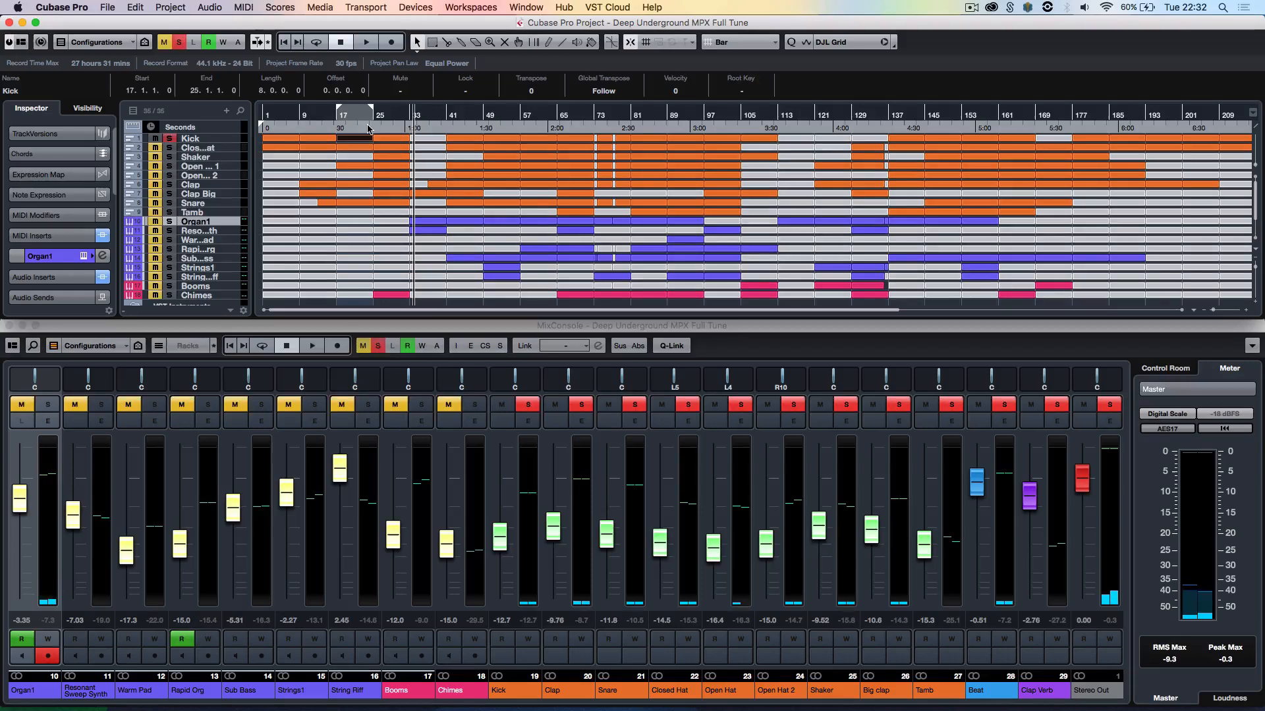
click(336, 120)
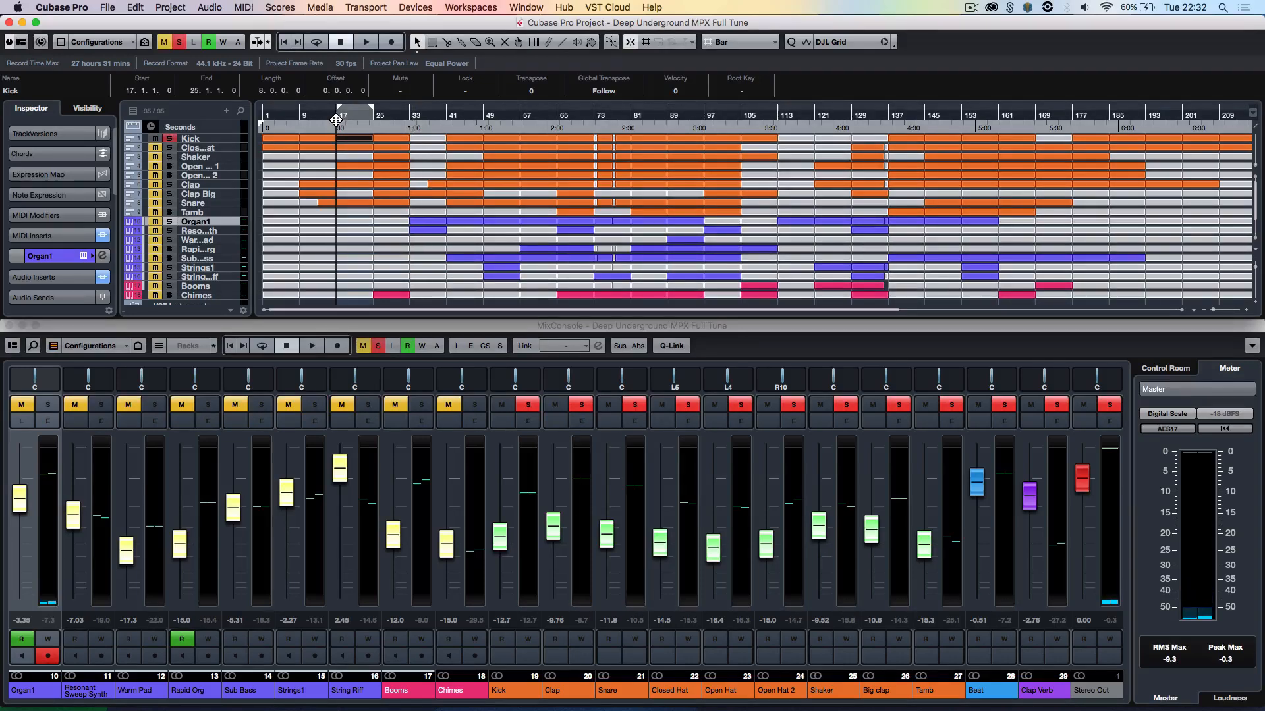
key(space)
- Open the Kick channel's settings and examine its Quadrafuzz v2 insert while the kick plays
click(515, 420)
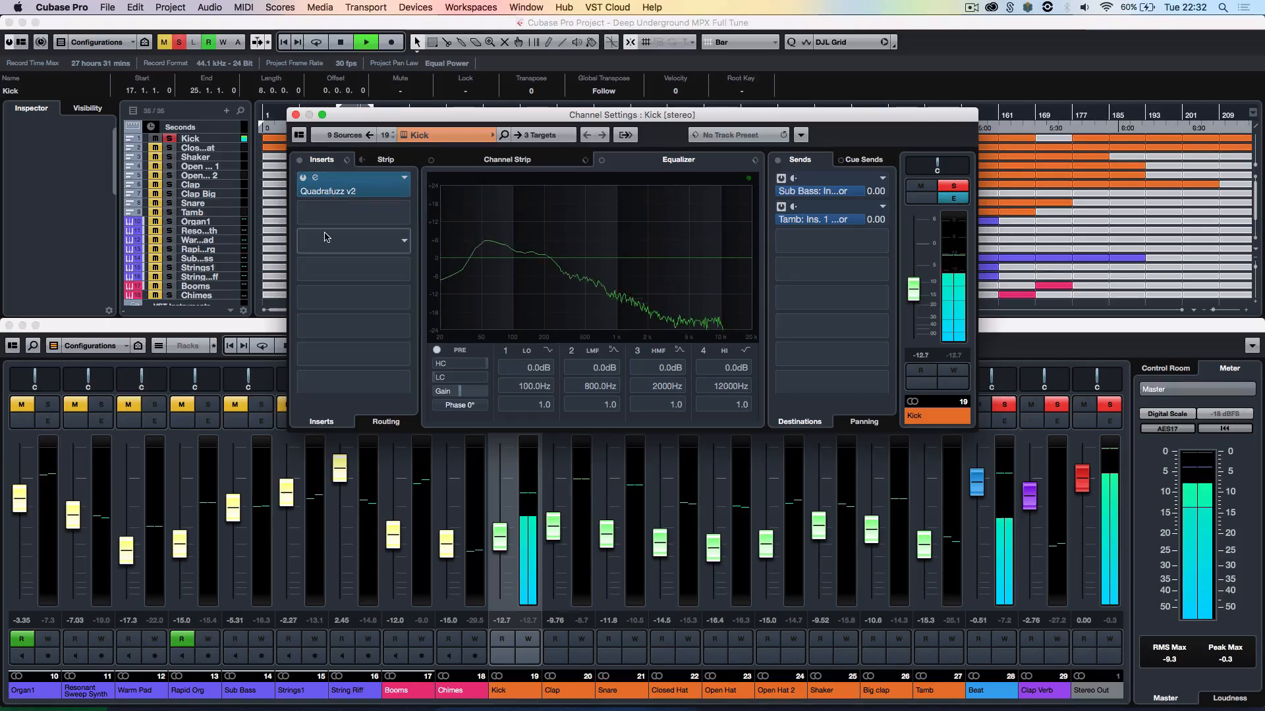
click(368, 193)
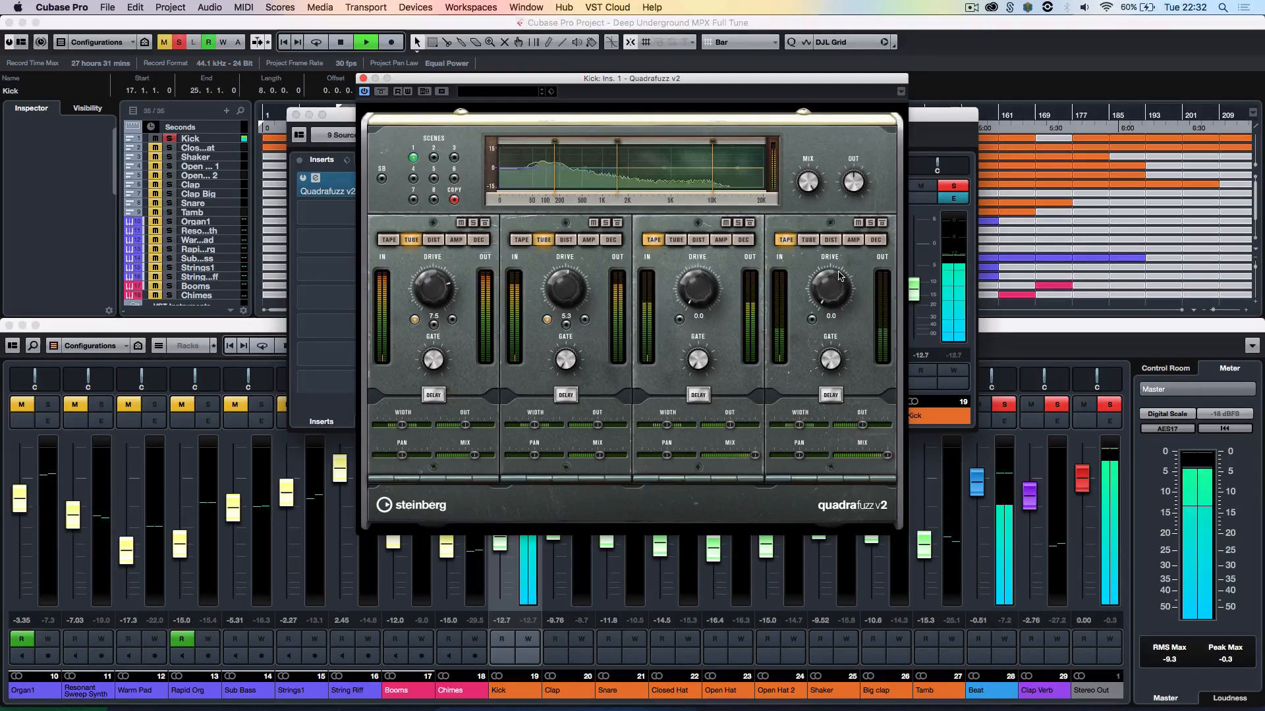
mouse_move(820, 289)
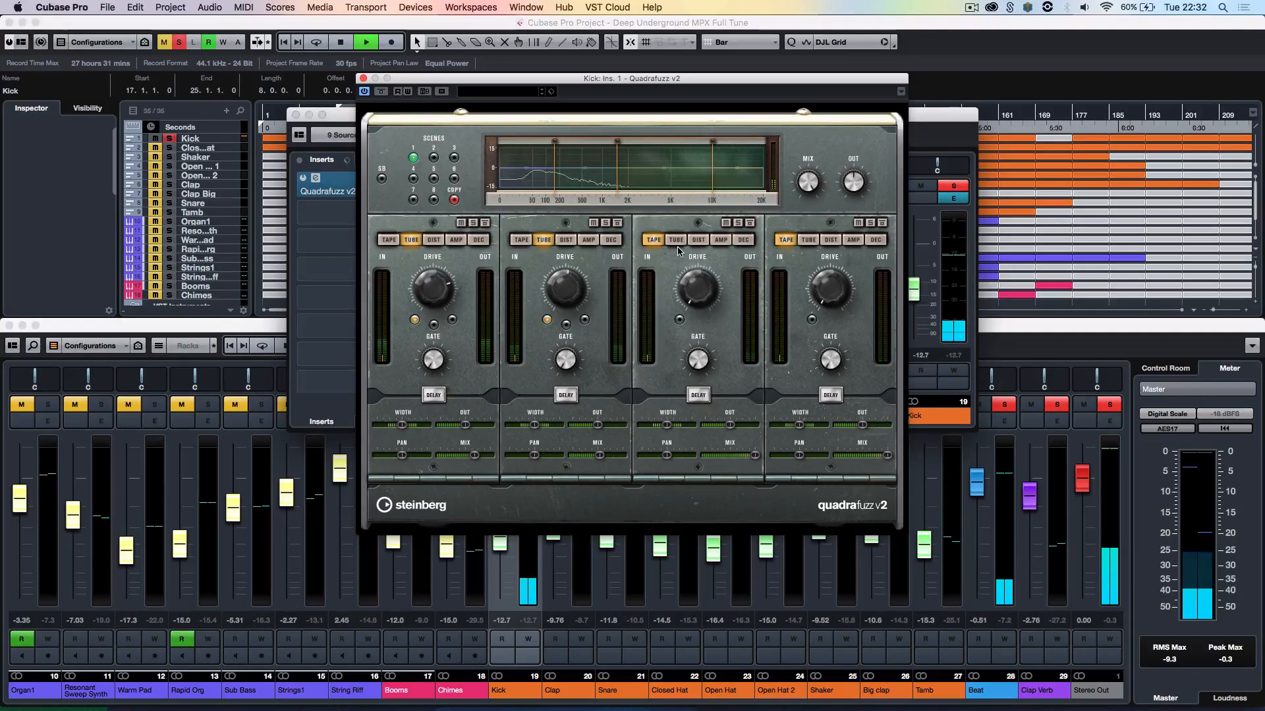
key(space)
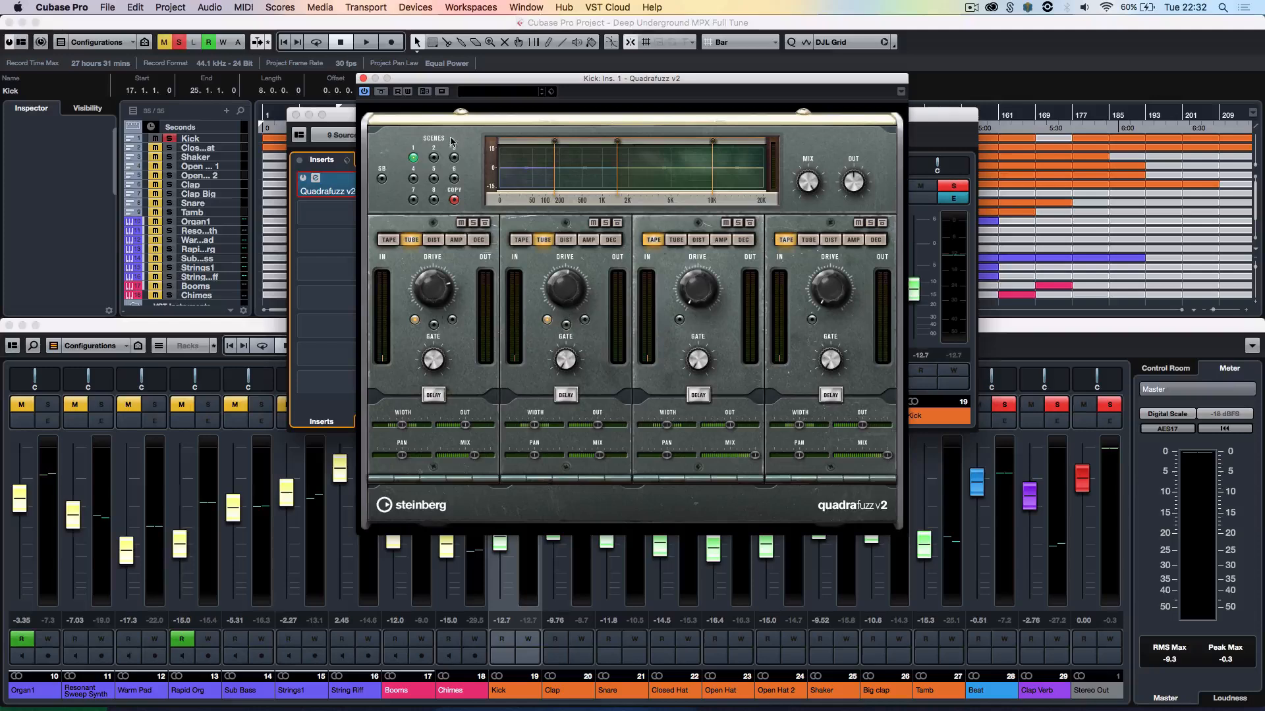
- Compare the soloed kick with the Quadrafuzz v2 insert bypassed and active during playback
click(381, 92)
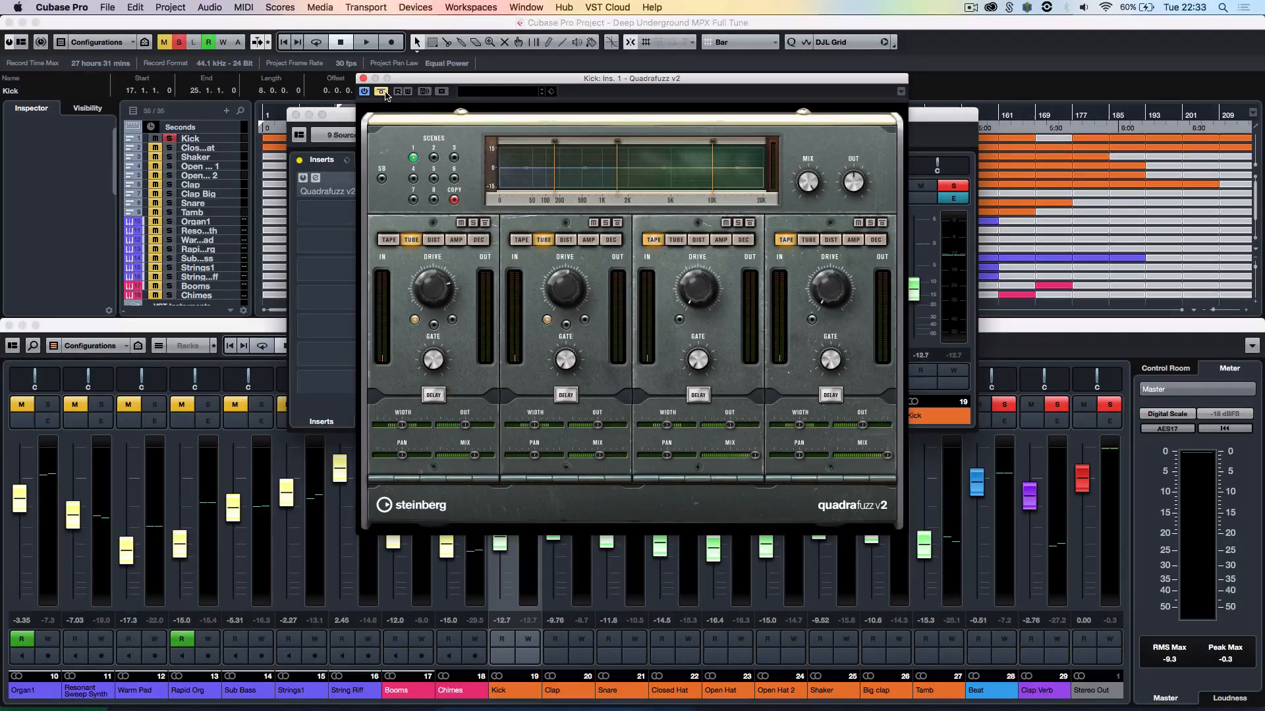
key(space)
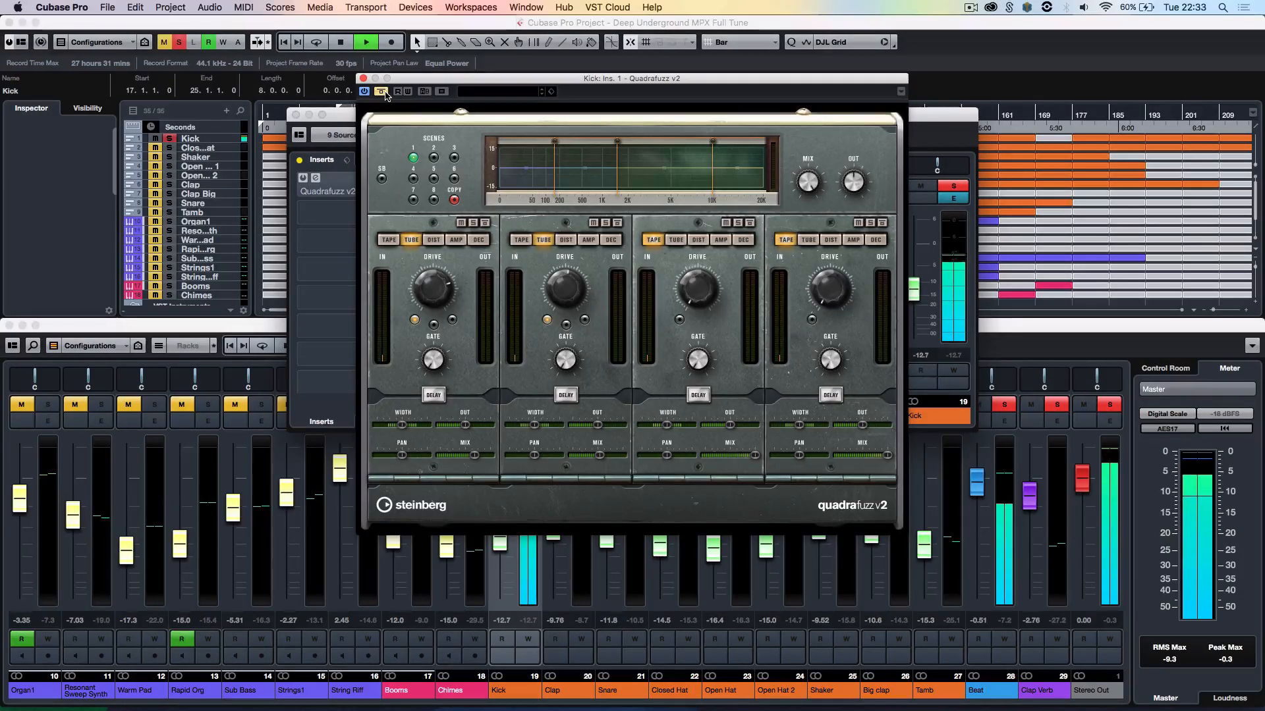
key(space)
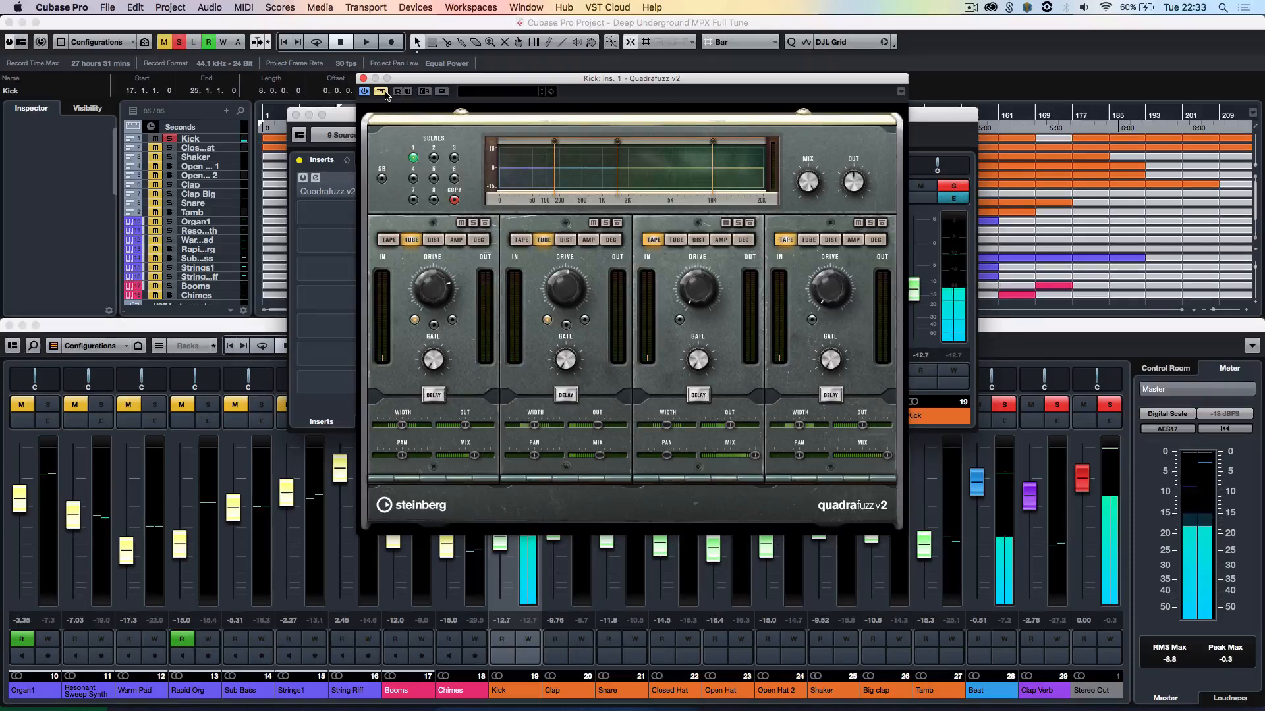
click(382, 91)
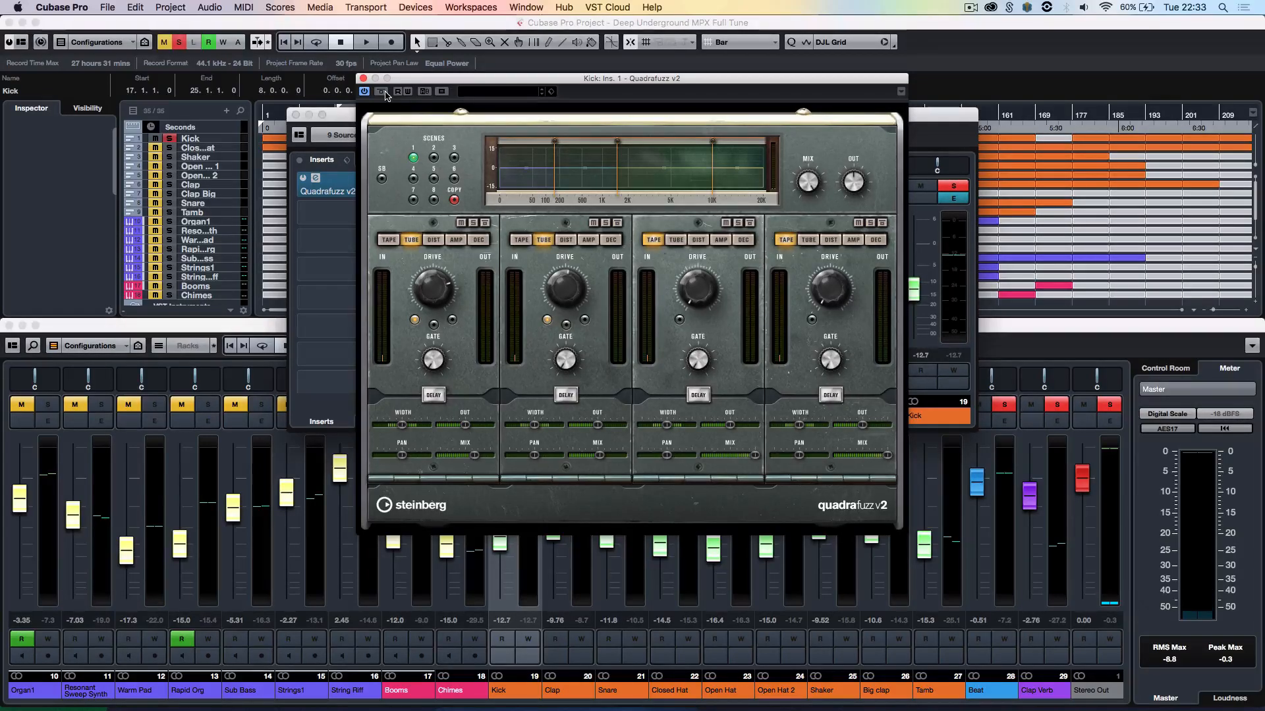
key(space)
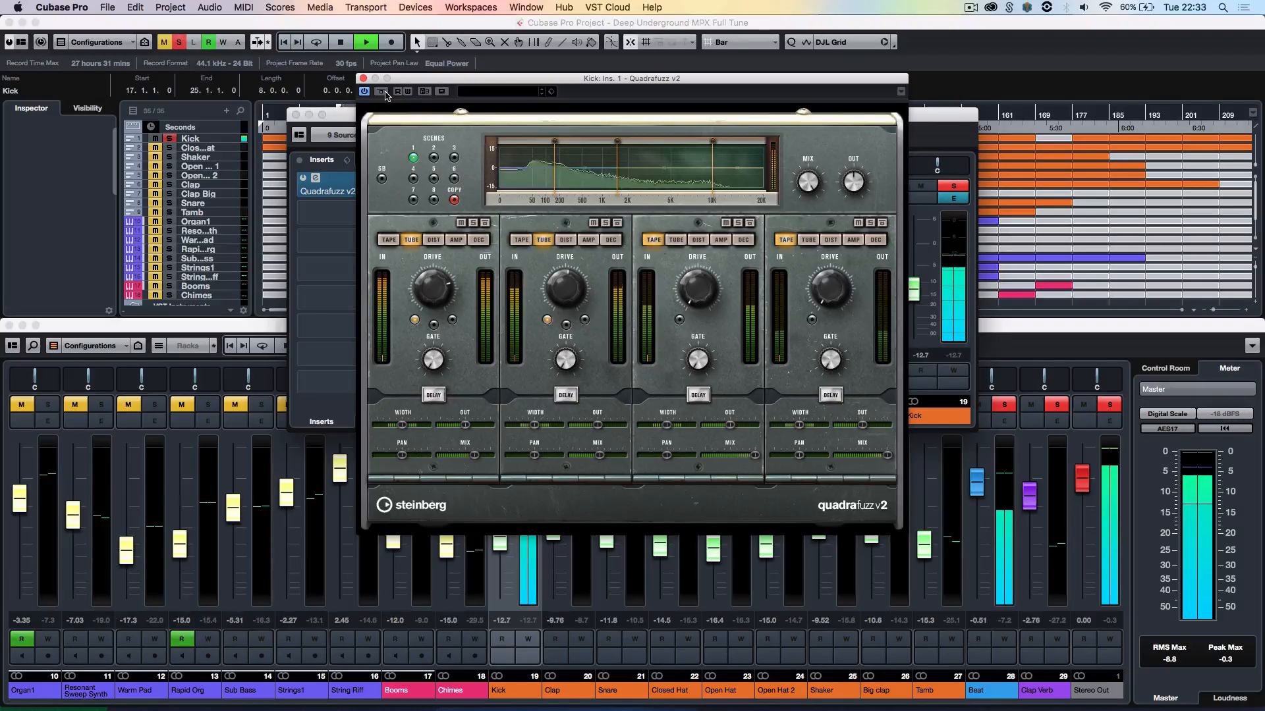
click(381, 92)
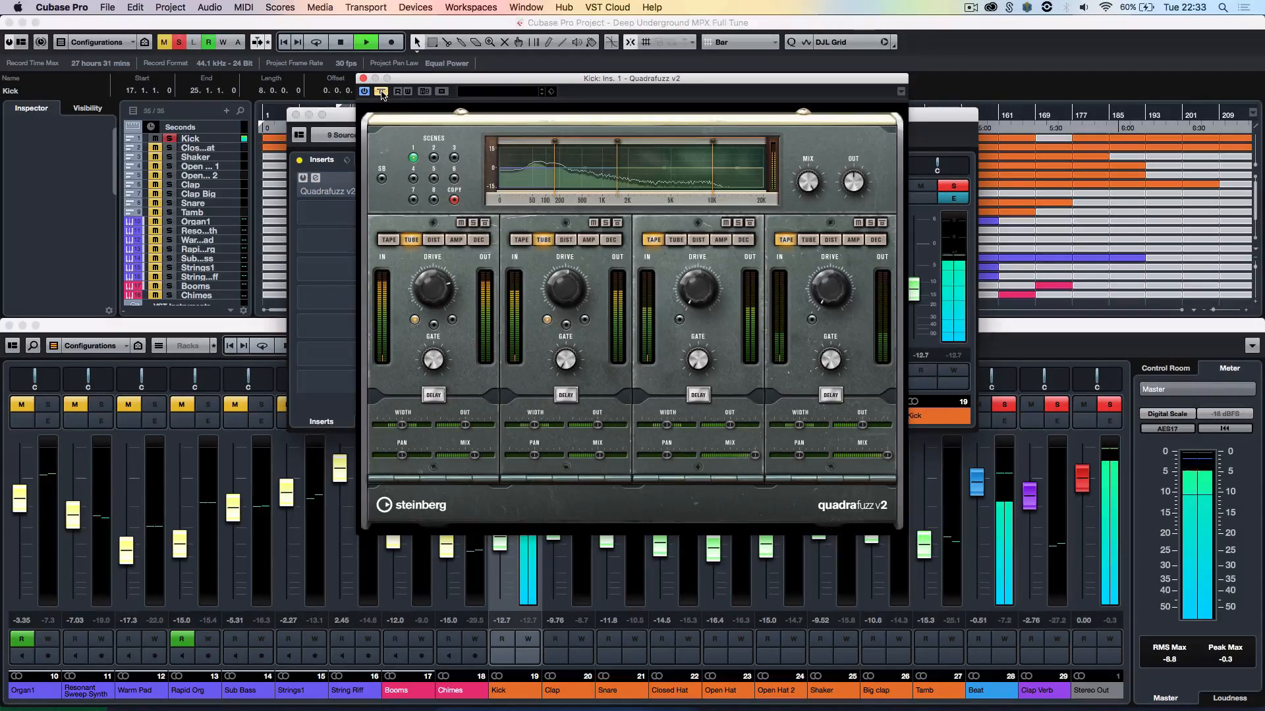
click(382, 92)
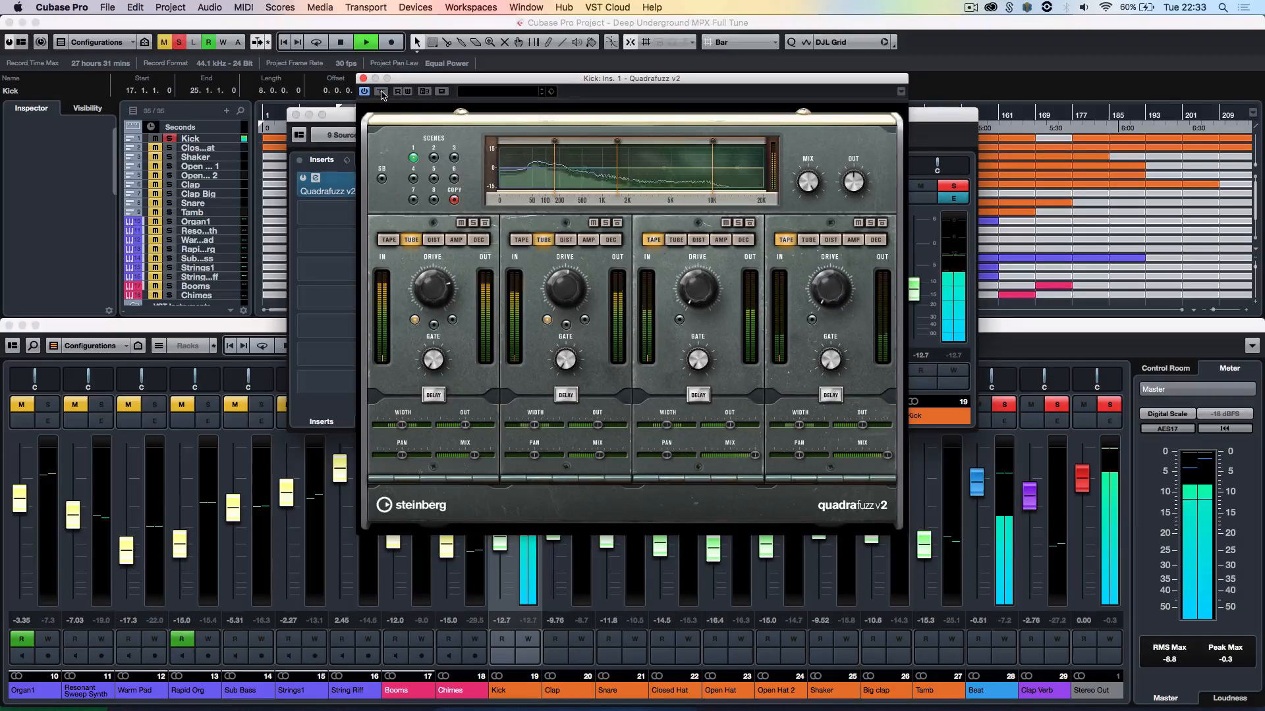
key(space)
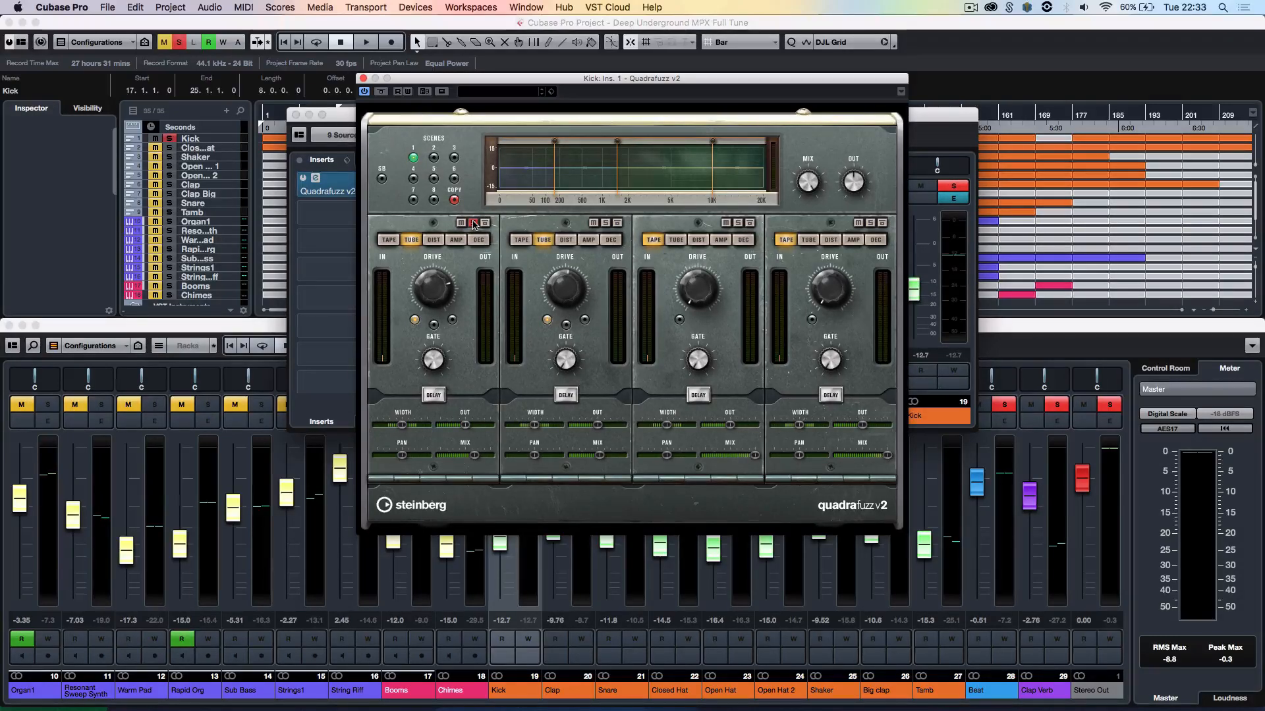
- Audition the first and second Quadrafuzz v2 bands soloed one after the other, then all bands together
key(space)
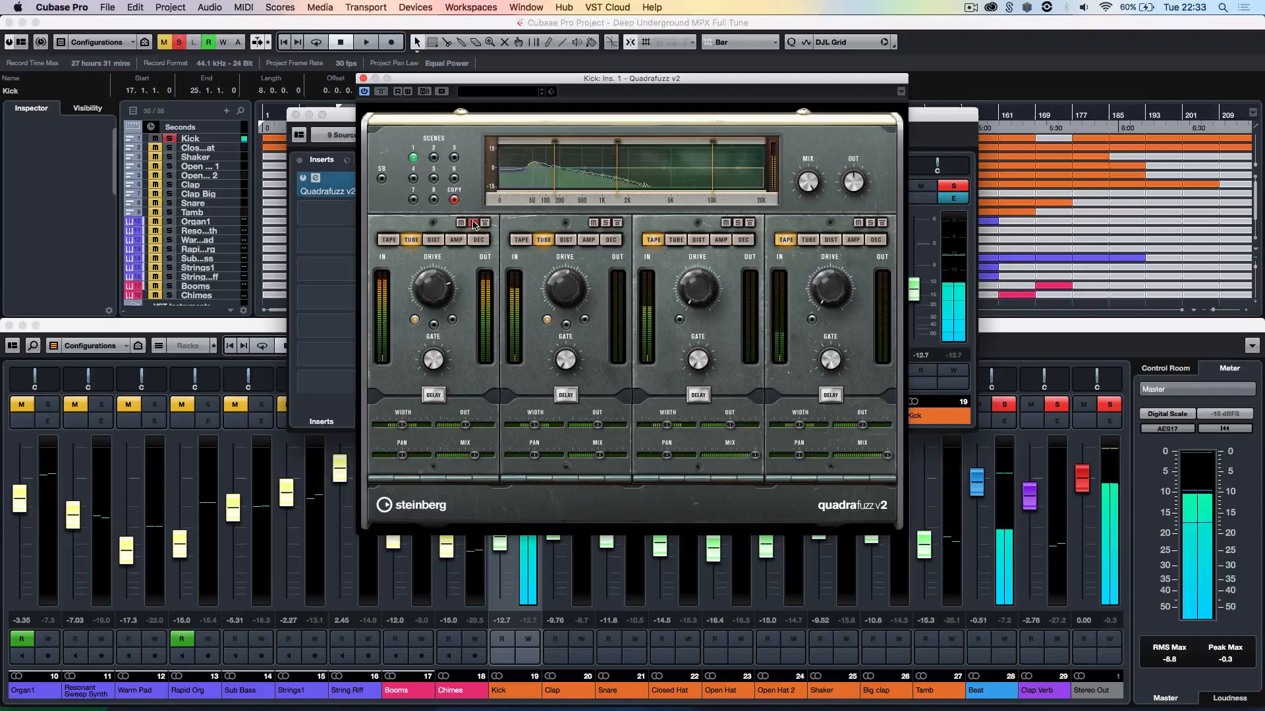
click(606, 223)
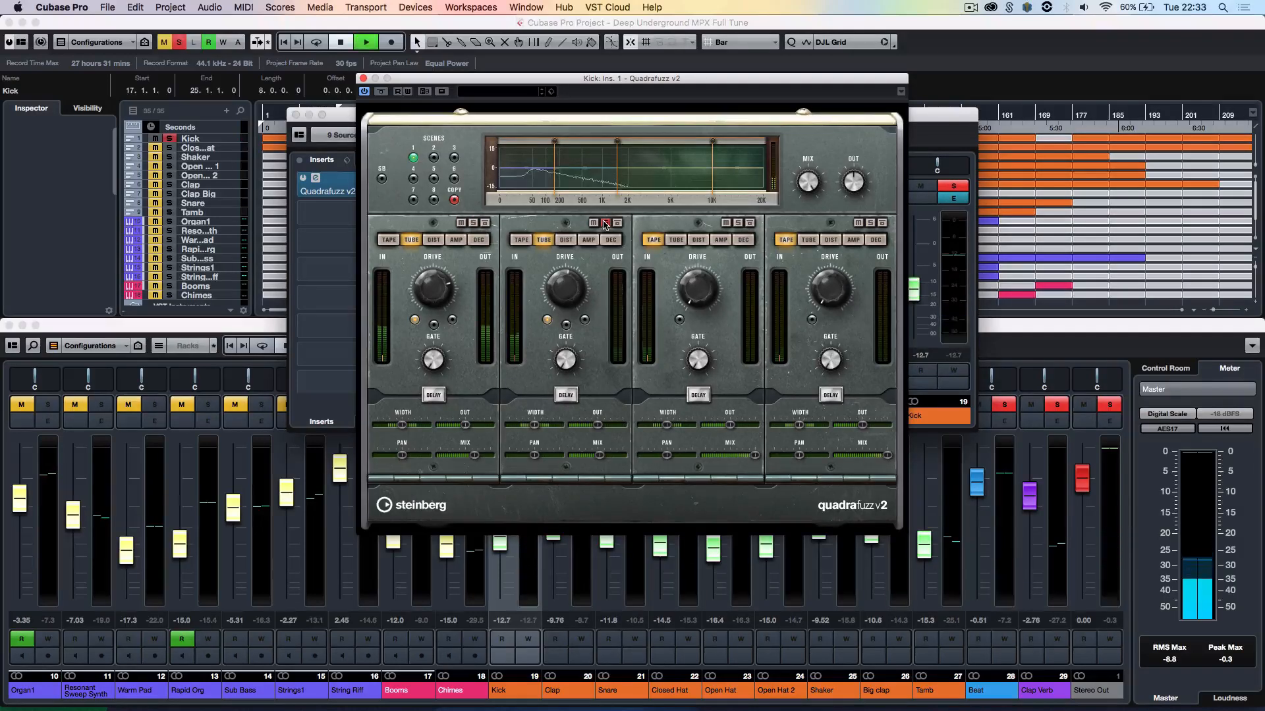
key(space)
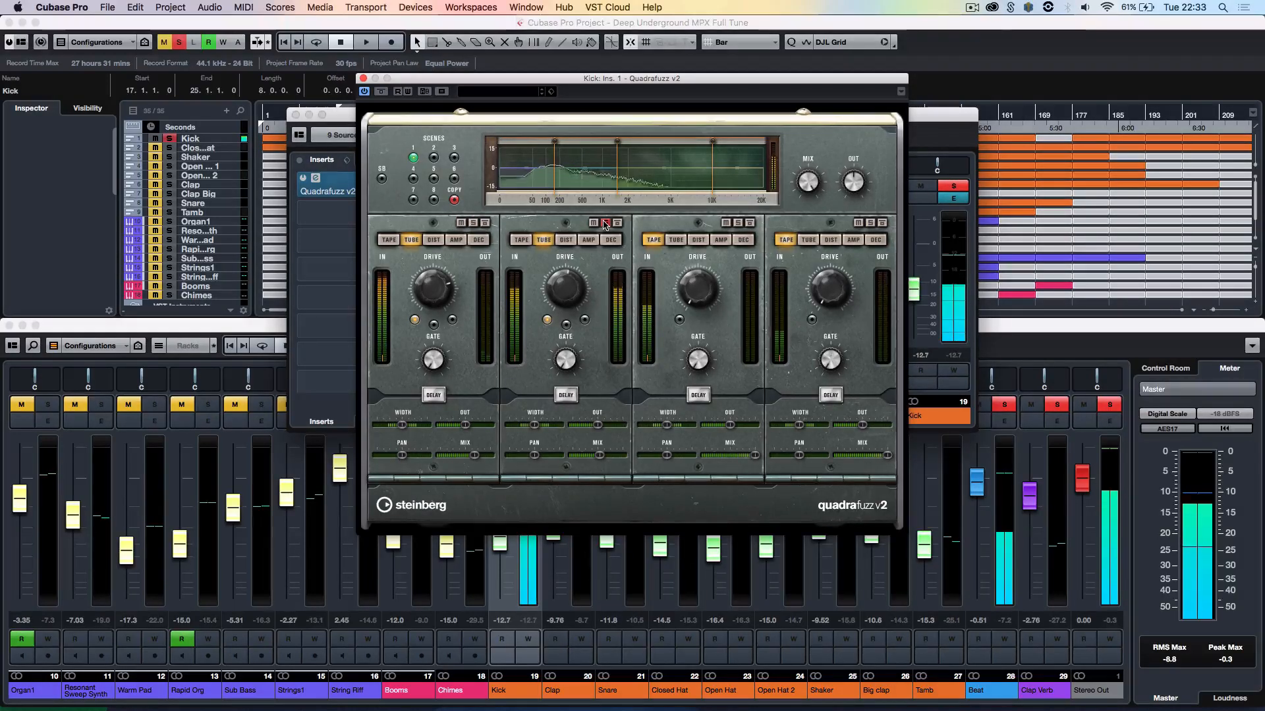
click(605, 222)
key(space)
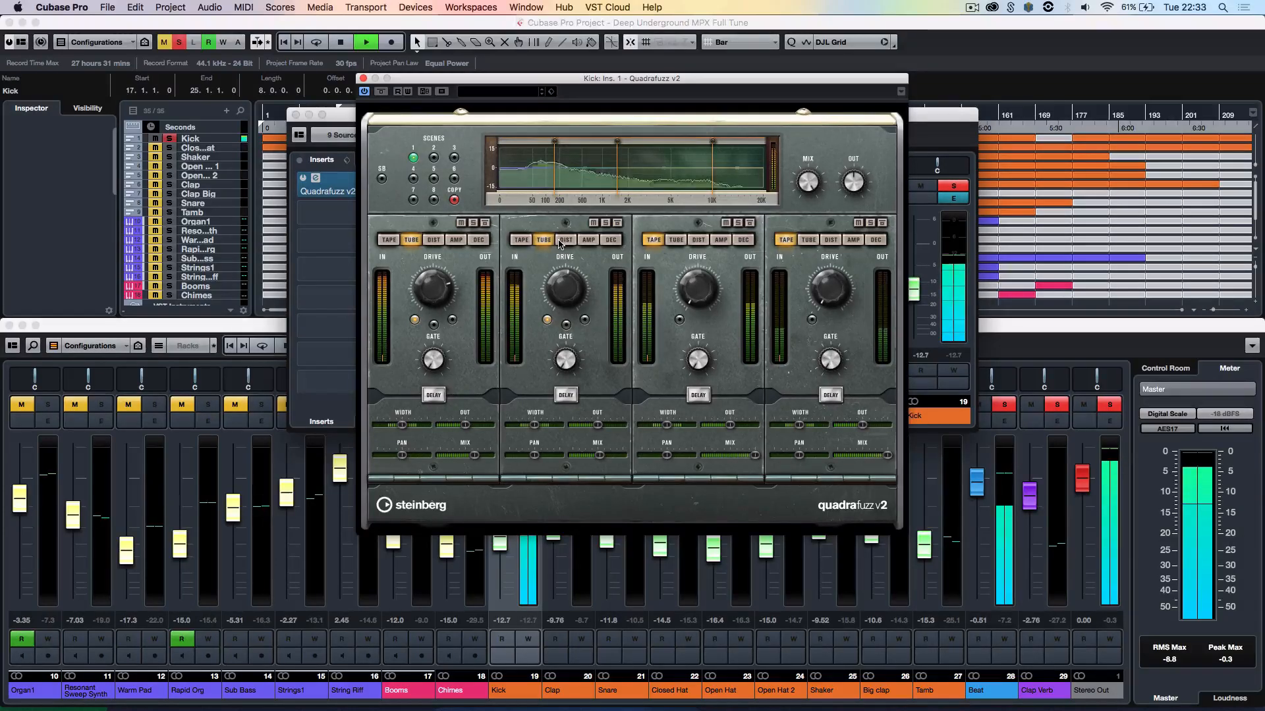
key(space)
- Close the Quadrafuzz v2 and Kick channel settings windows and take the Kick track out of solo
click(363, 78)
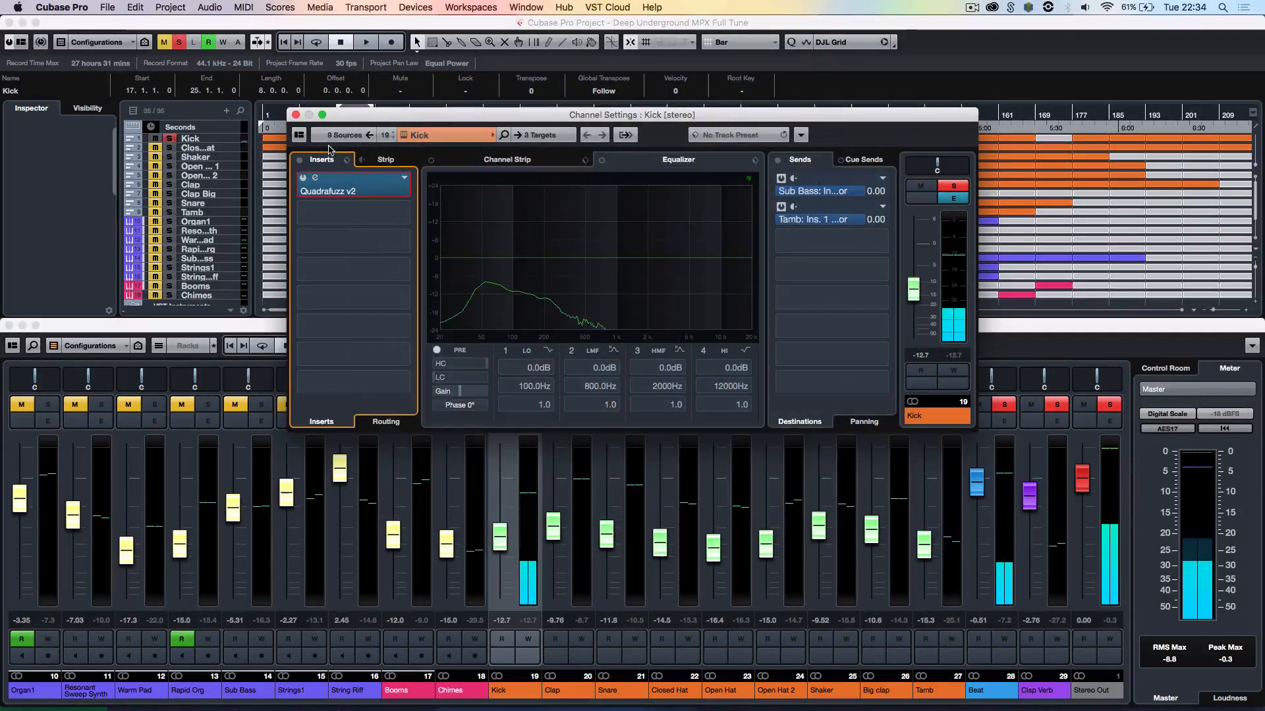
click(295, 114)
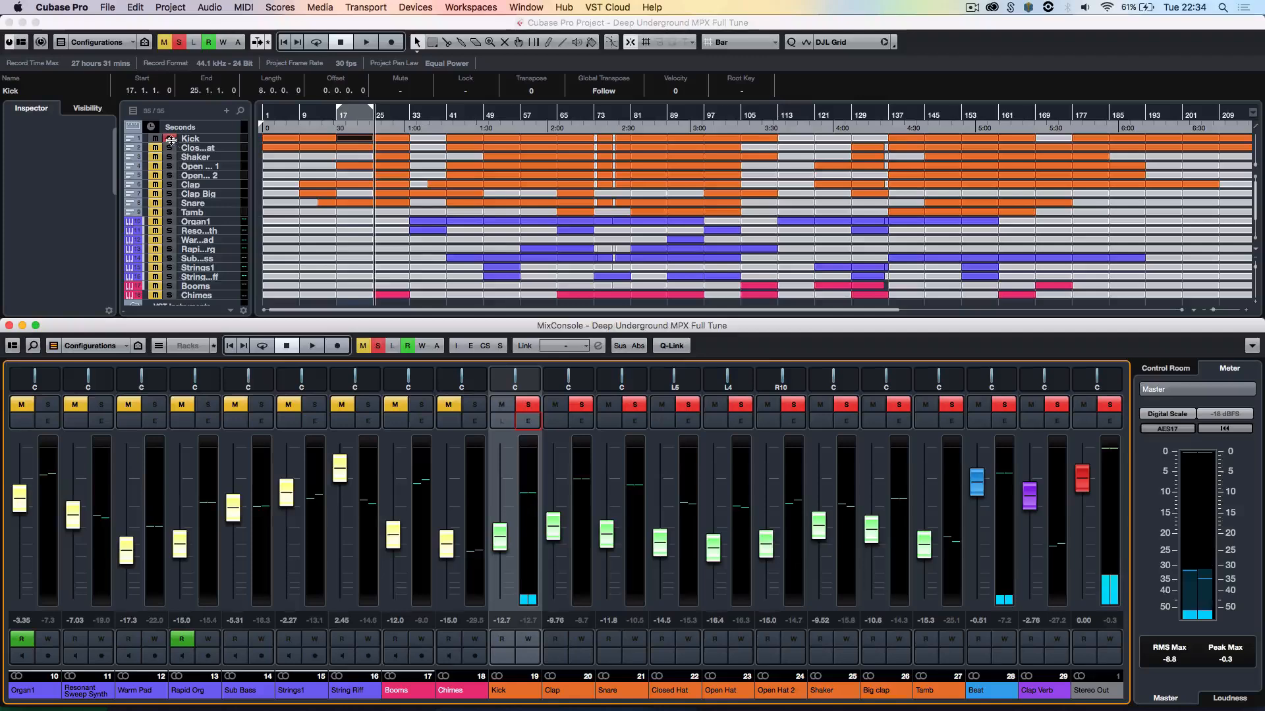
click(170, 139)
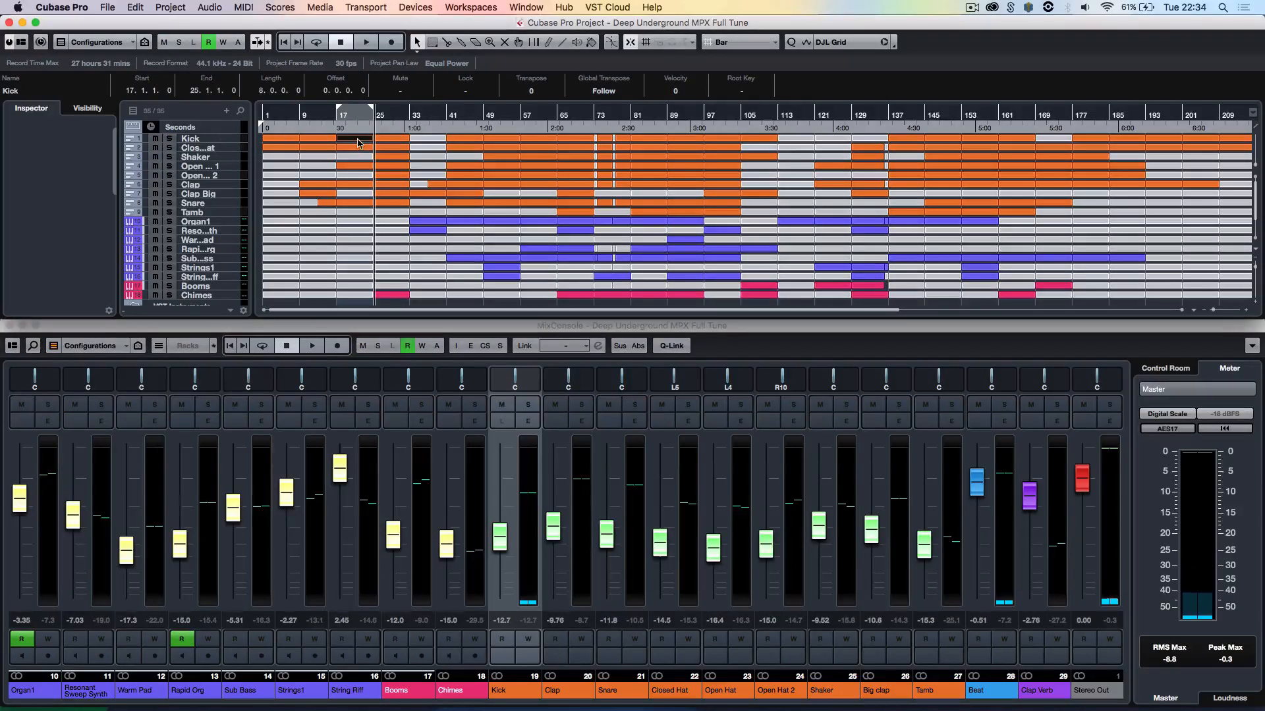
- Play all tracks from bar 17 and inspect the notes of the Open Hat 1 part in the Key Editor
key(space)
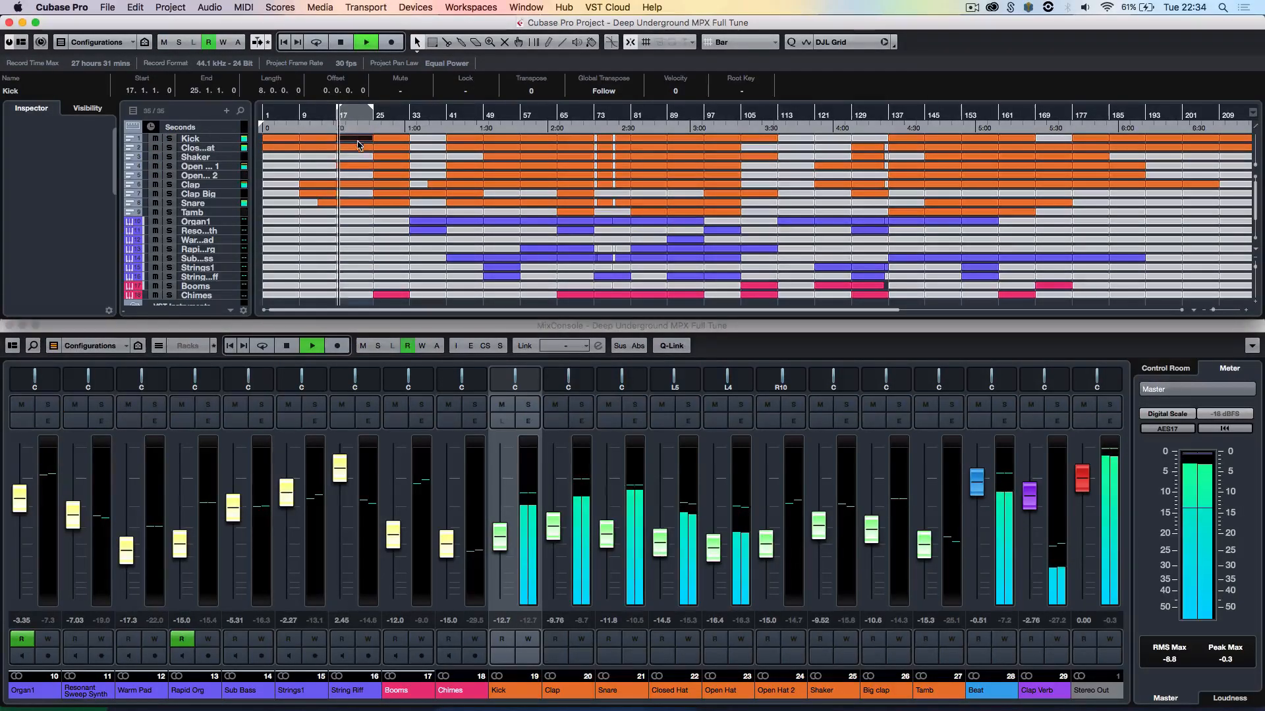
double_click(361, 170)
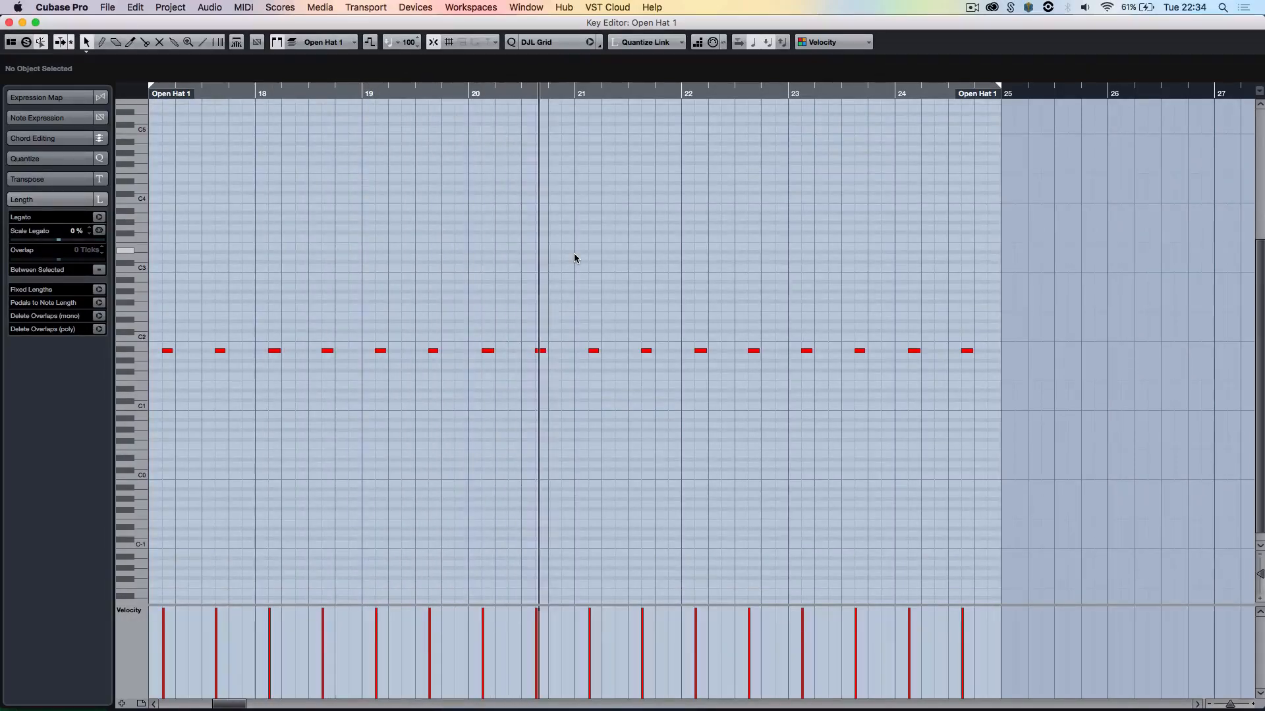
key(Escape)
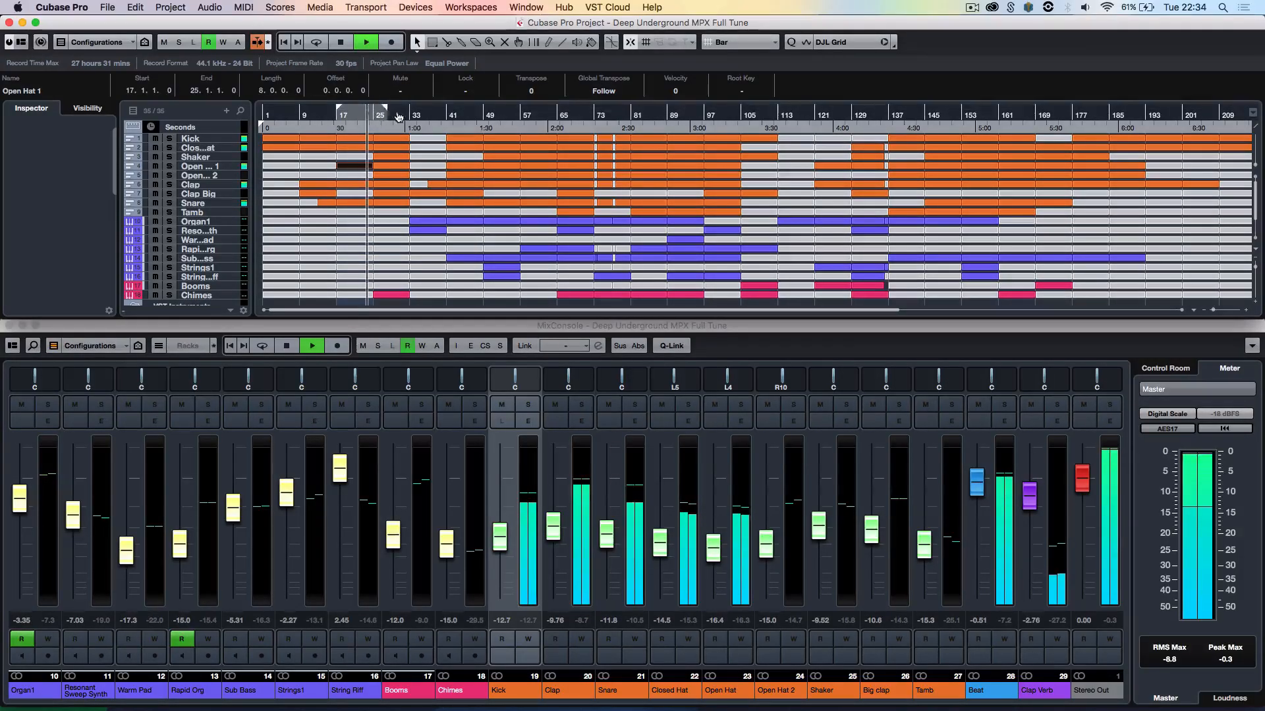
- Extend the locator range's end to bar 34 and inspect the Open Hat 2 part's notes at bar 25
drag(370, 109, 413, 118)
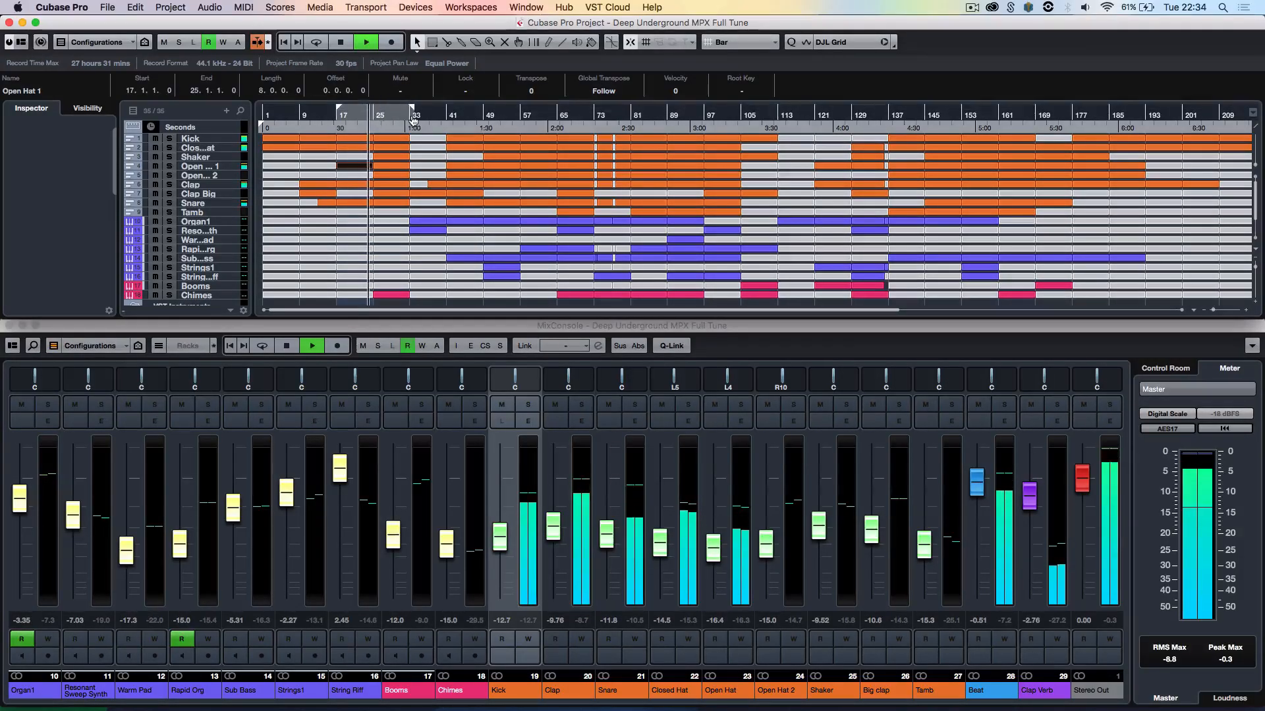
double_click(384, 175)
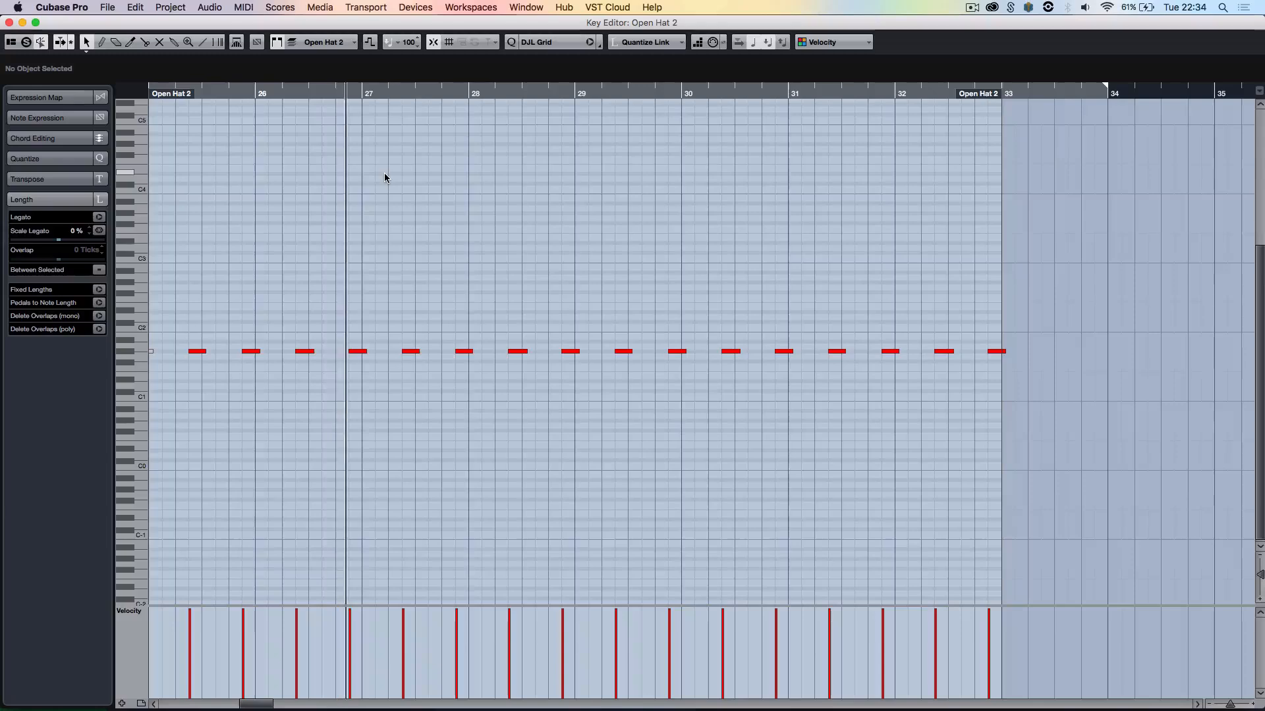
key(super+w)
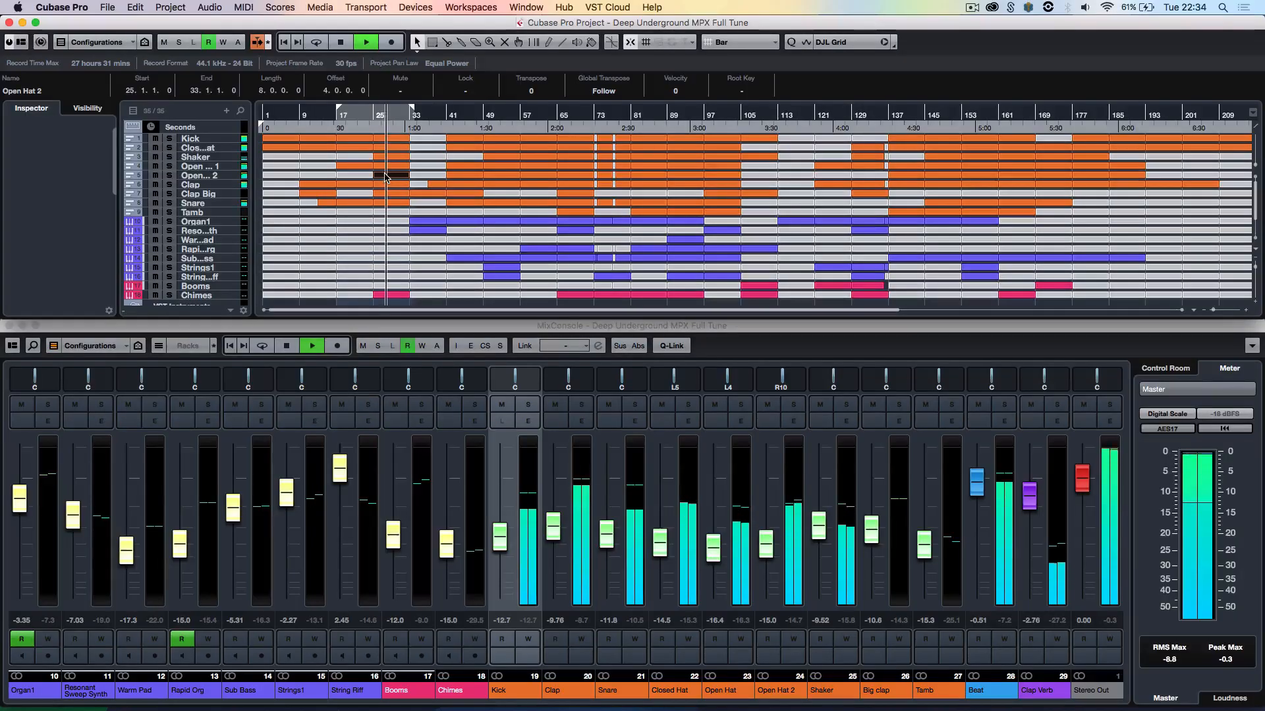
- Restart playback and solo the Open Hat and Open Hat 2 channels together in the MixConsole
key(space)
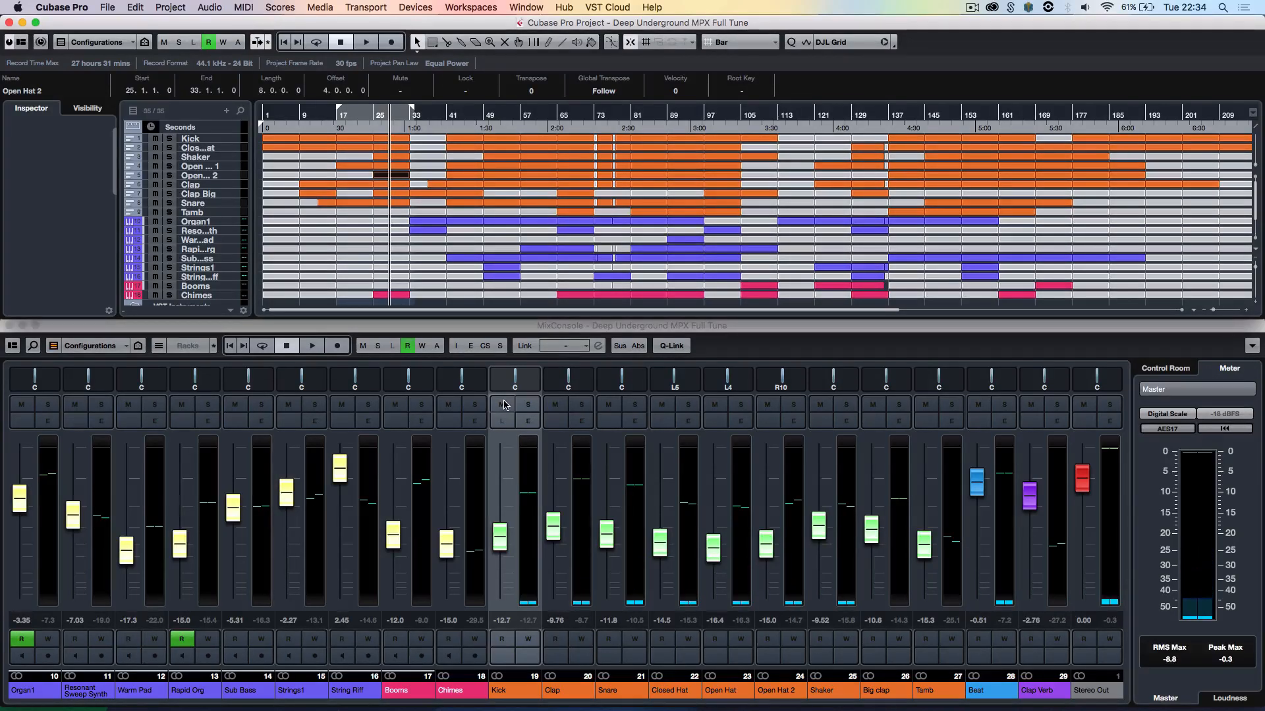
key(space)
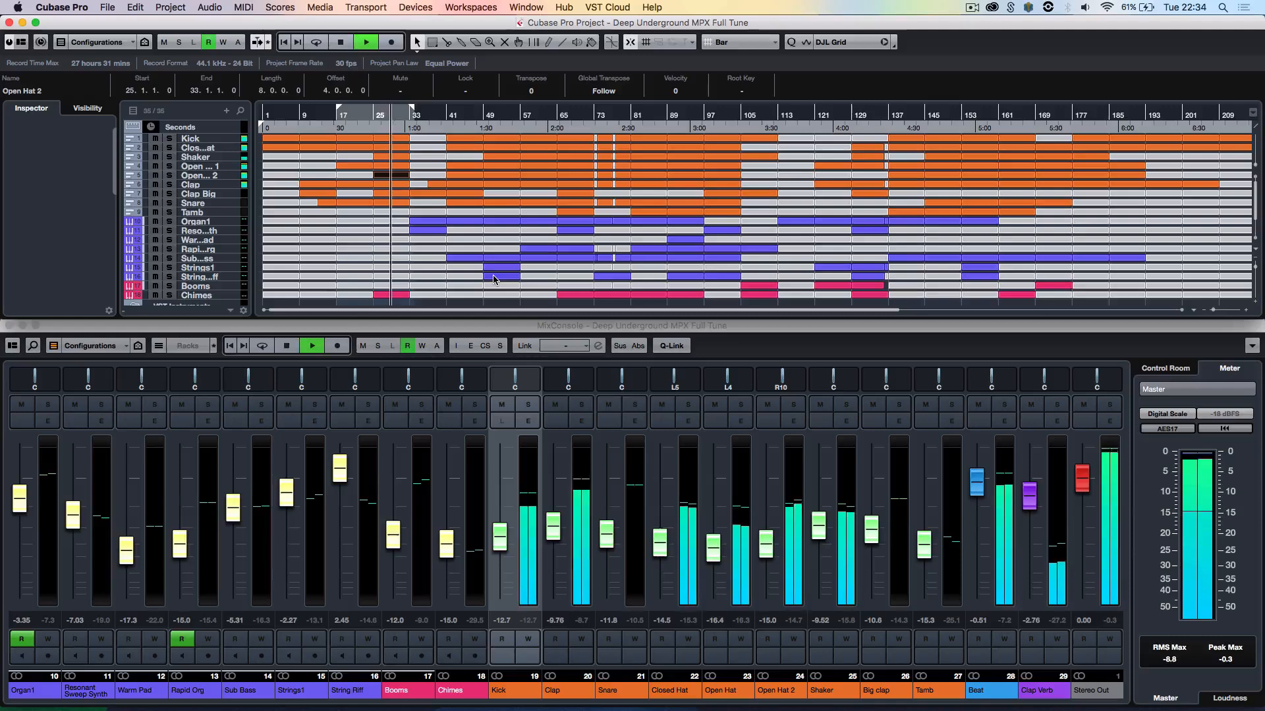
click(741, 404)
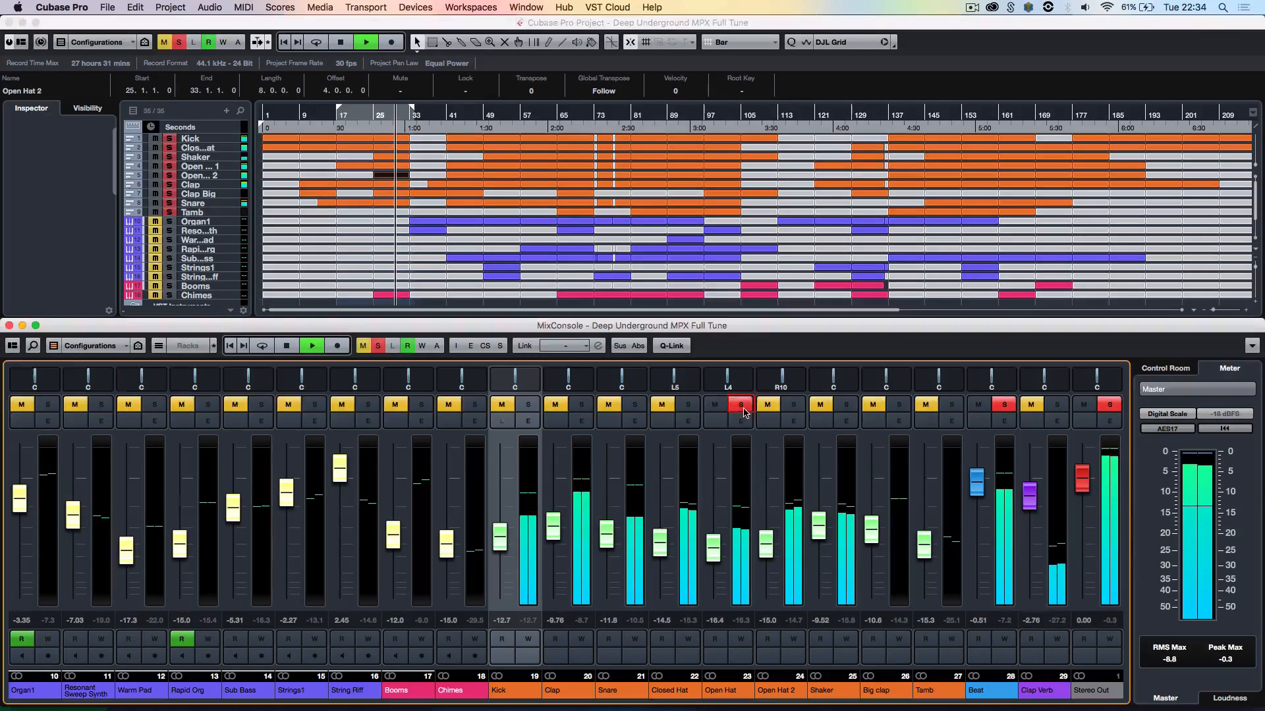
click(793, 406)
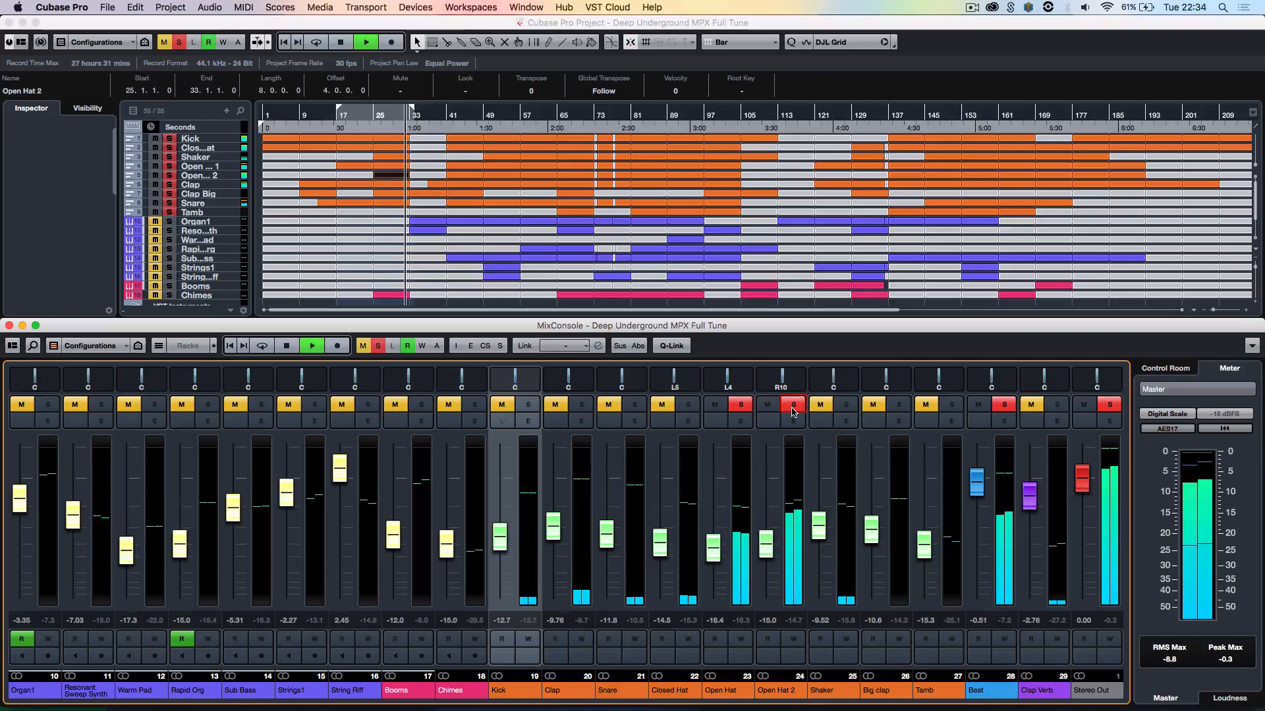
- Take the open hats out of solo, play from bar 25 and solo the Shaker channel
key(space)
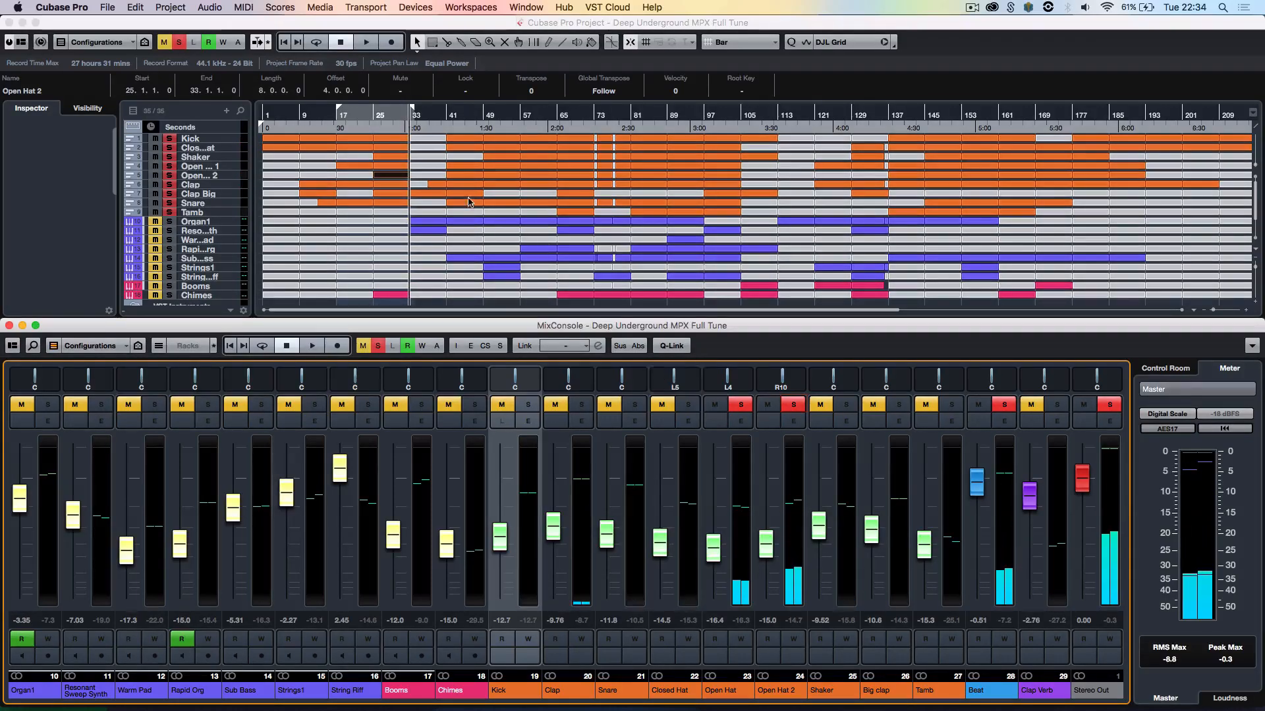
click(178, 45)
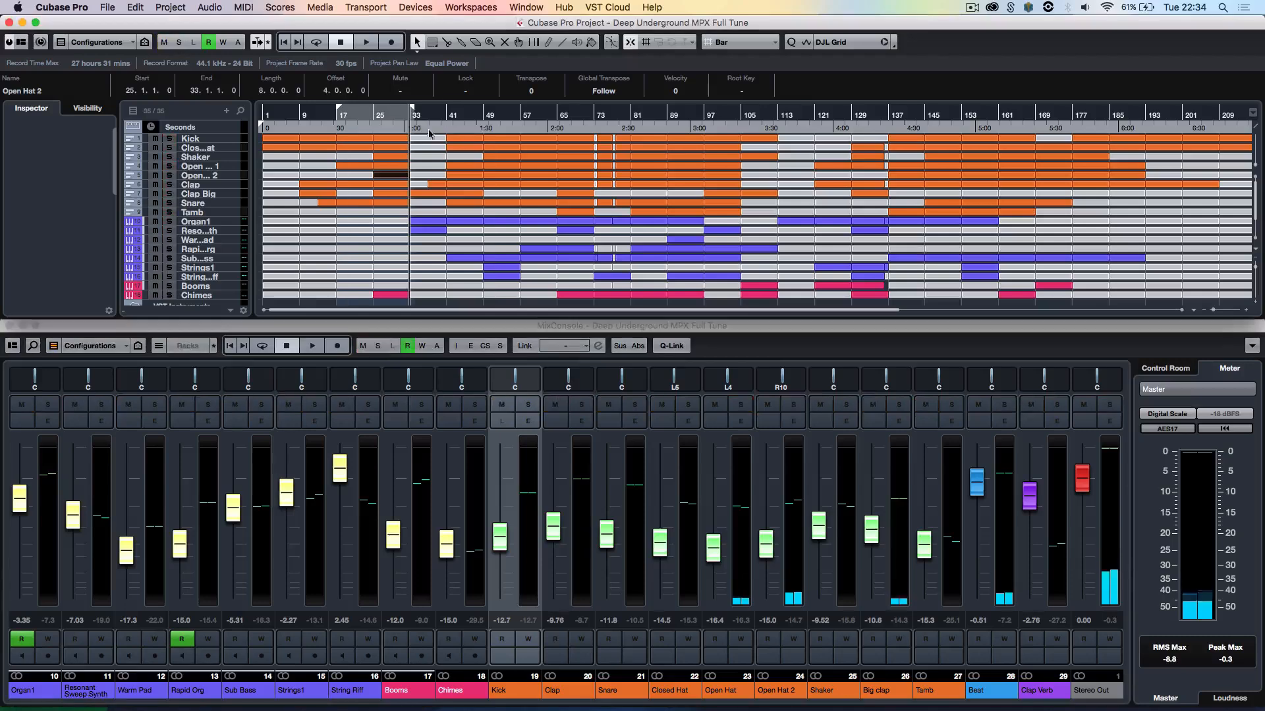
click(371, 131)
key(space)
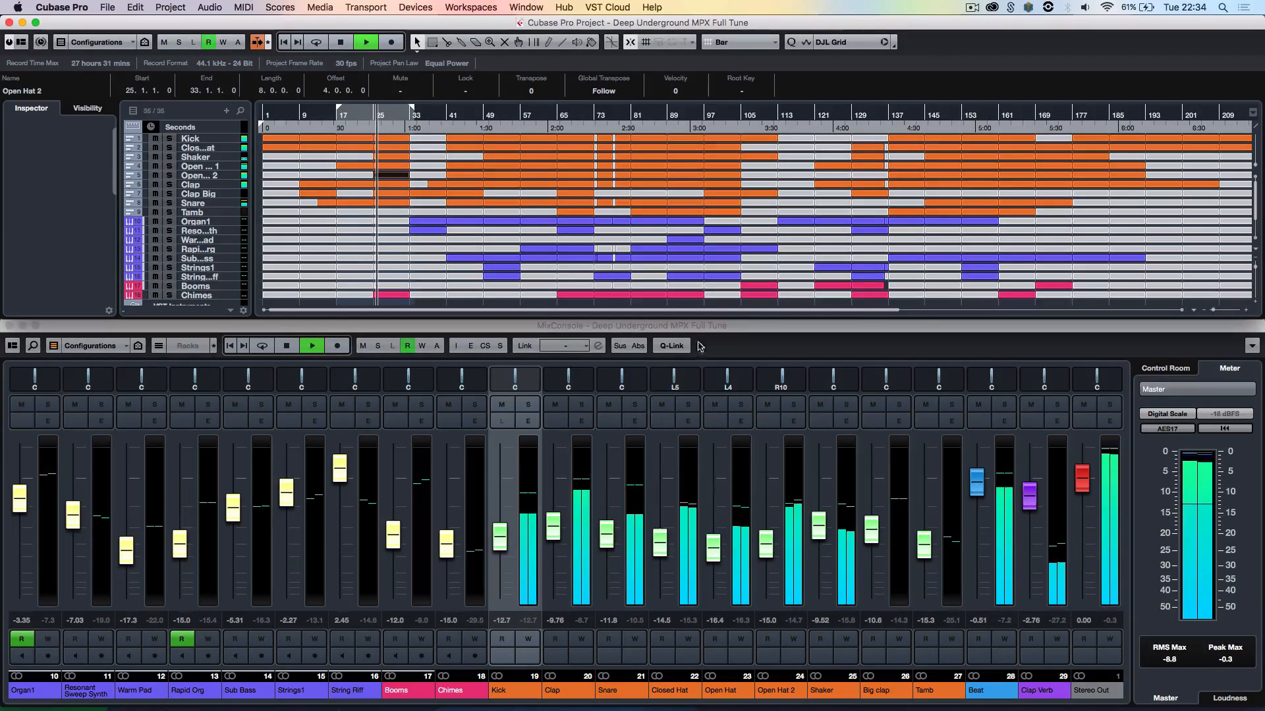
click(846, 406)
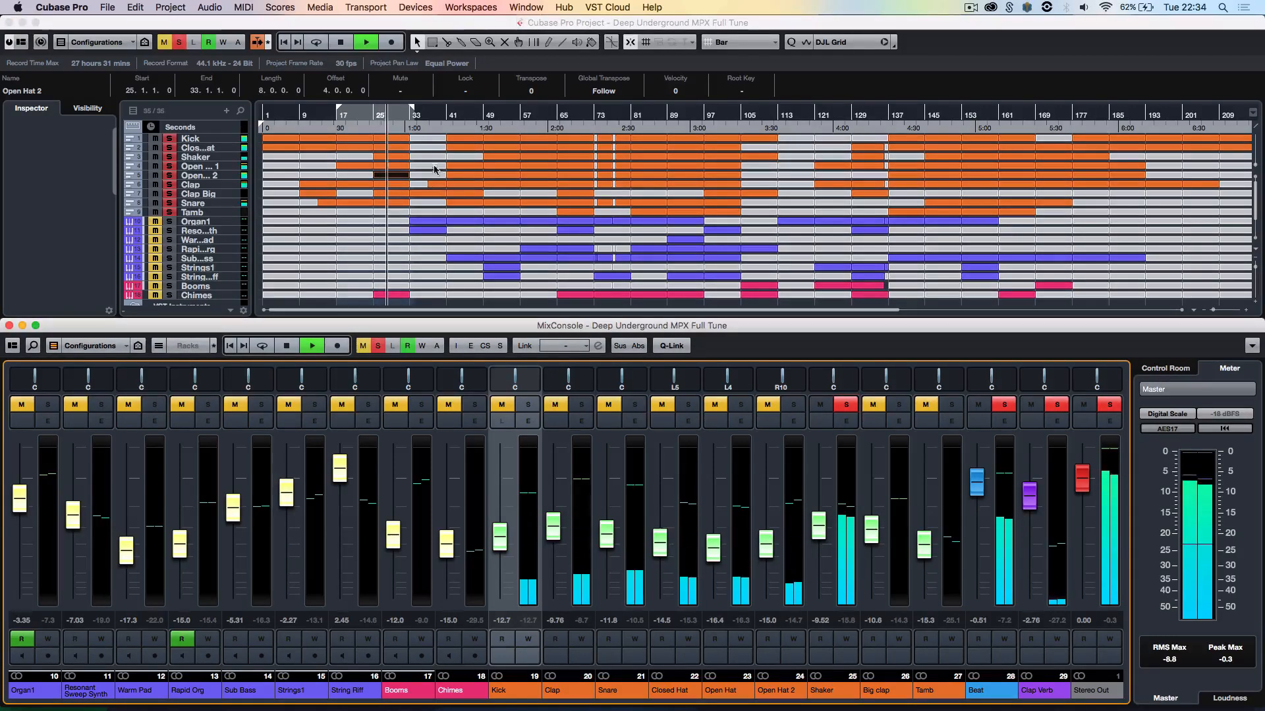
- Inspect the notes of the Shaker part at bar 25 in the Key Editor, stop playback and clear the solo
double_click(403, 157)
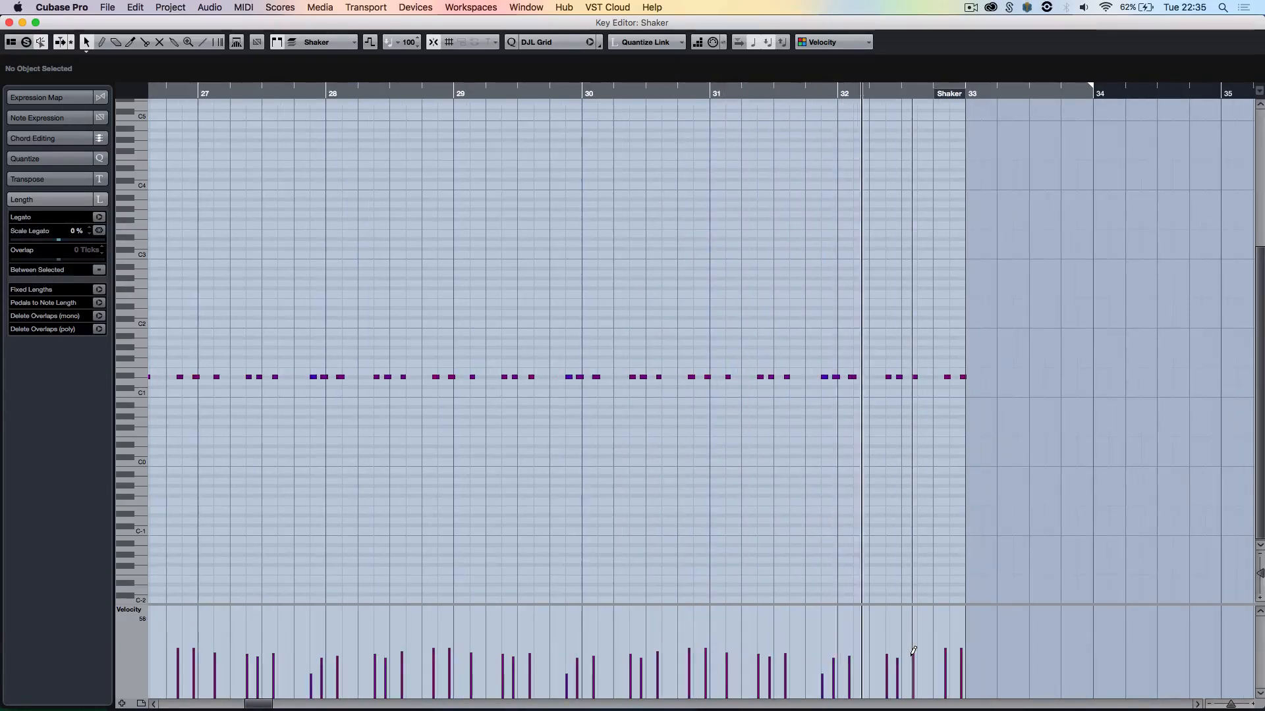
key(Return)
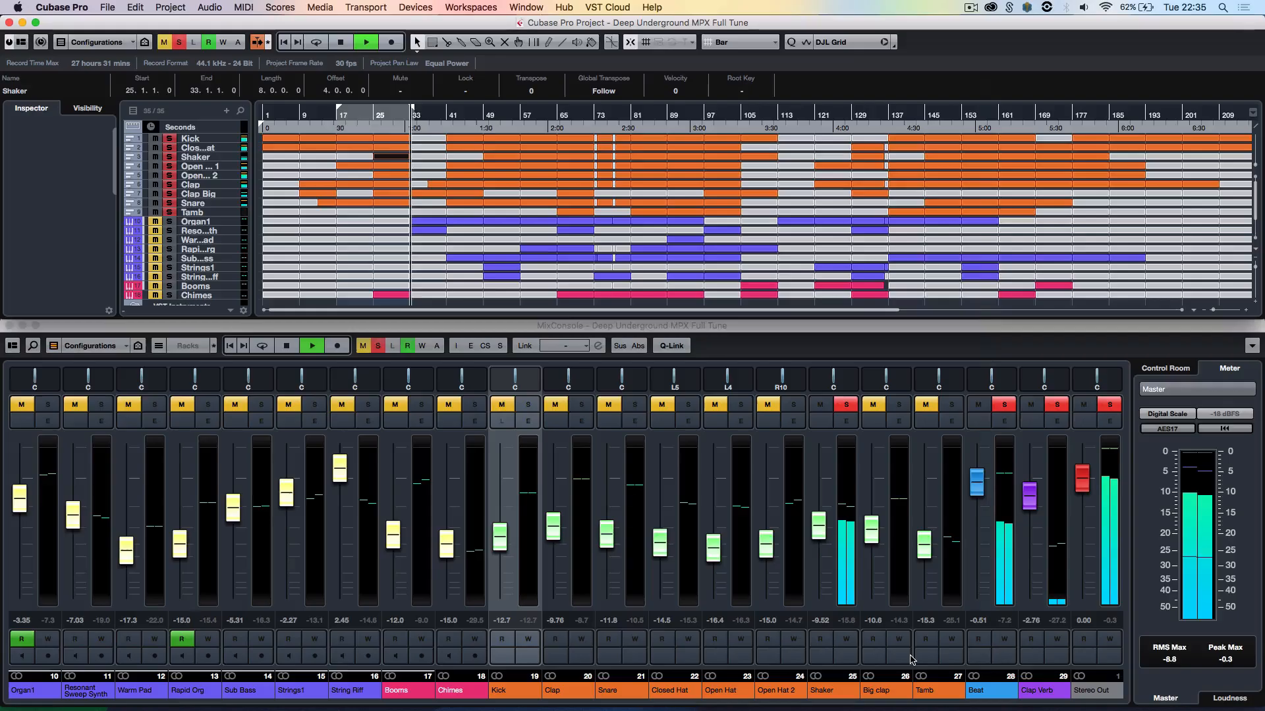
key(space)
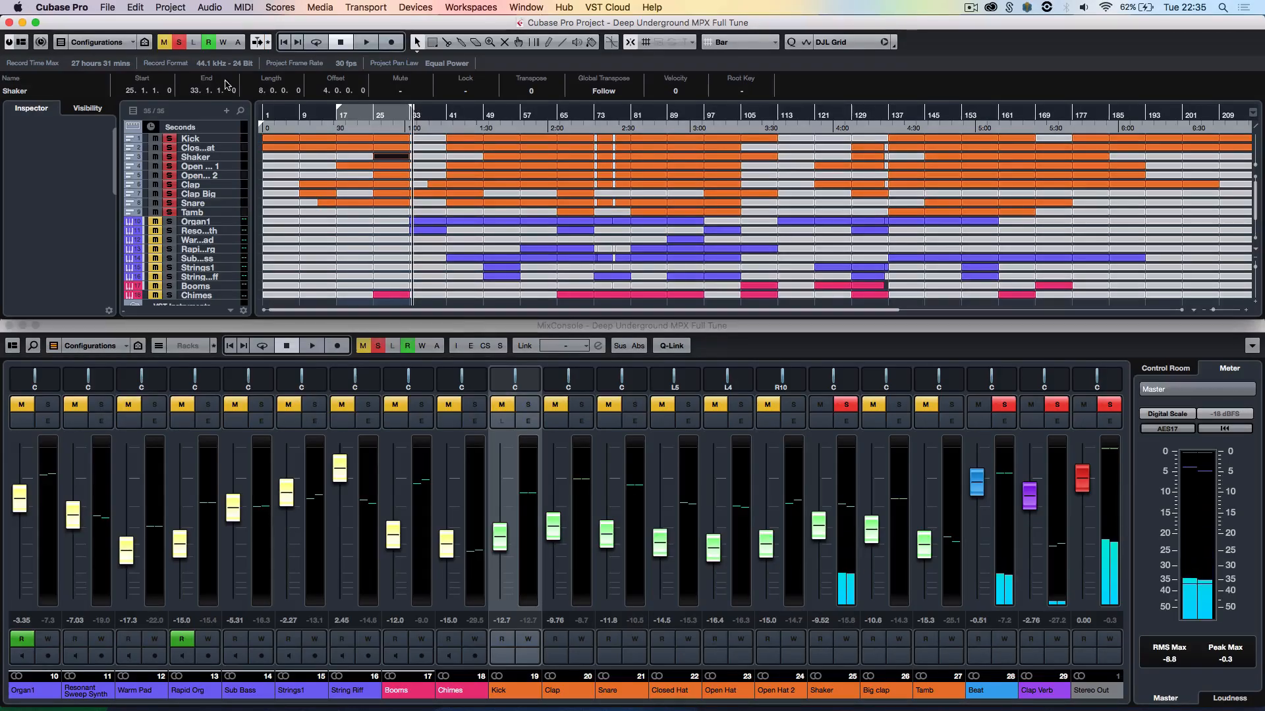
click(178, 45)
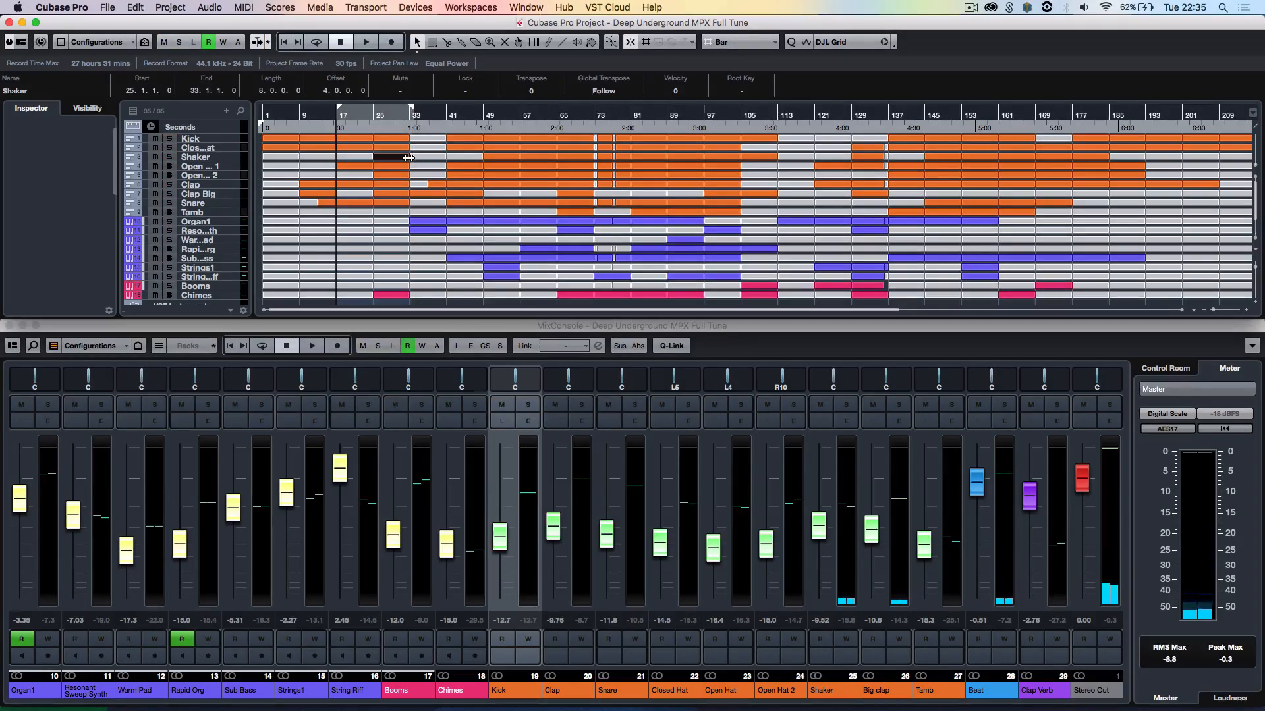
- Play from bar 17 with the Clap channel soloed and check its Clap Verb send in the channel settings
key(space)
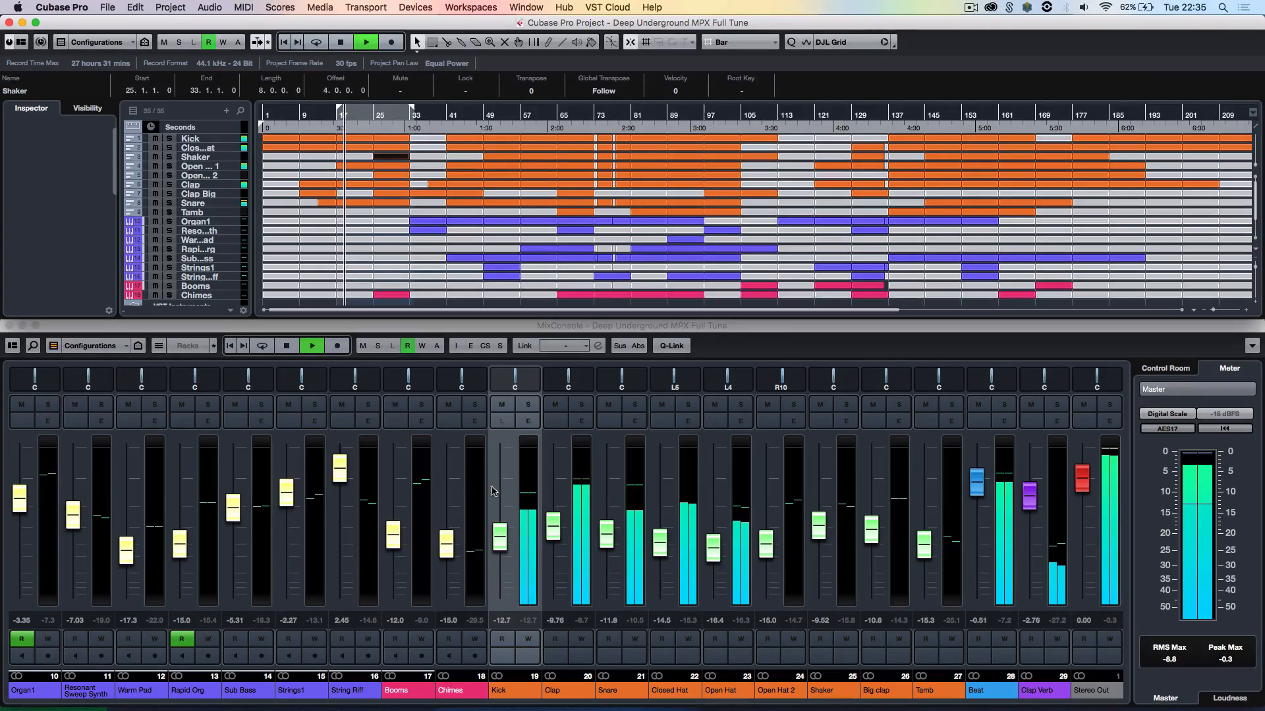
click(588, 407)
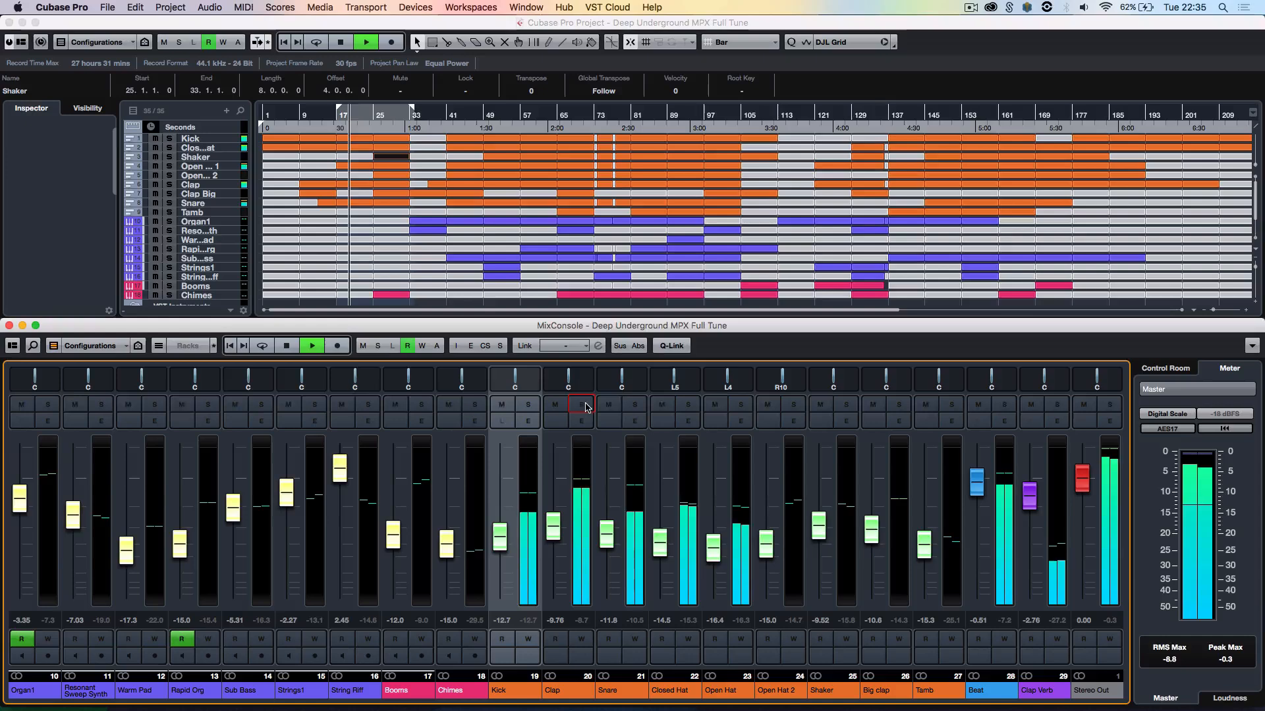
click(582, 405)
click(581, 421)
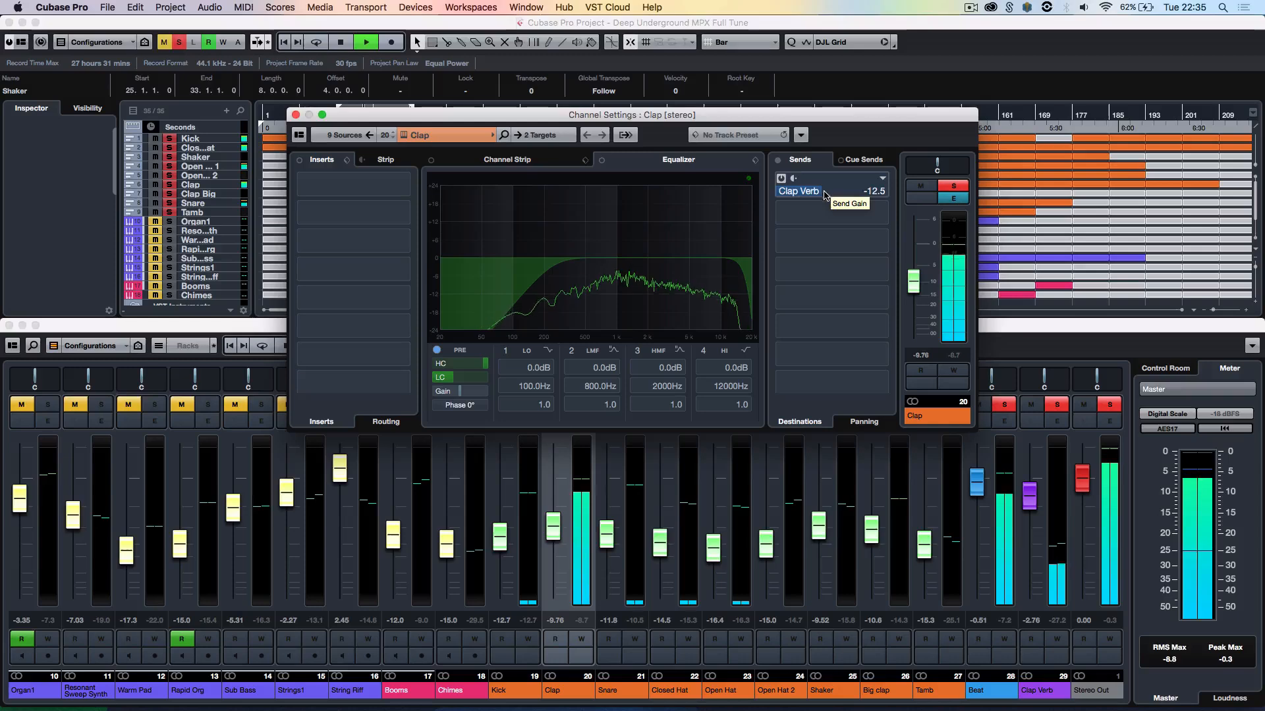
click(296, 114)
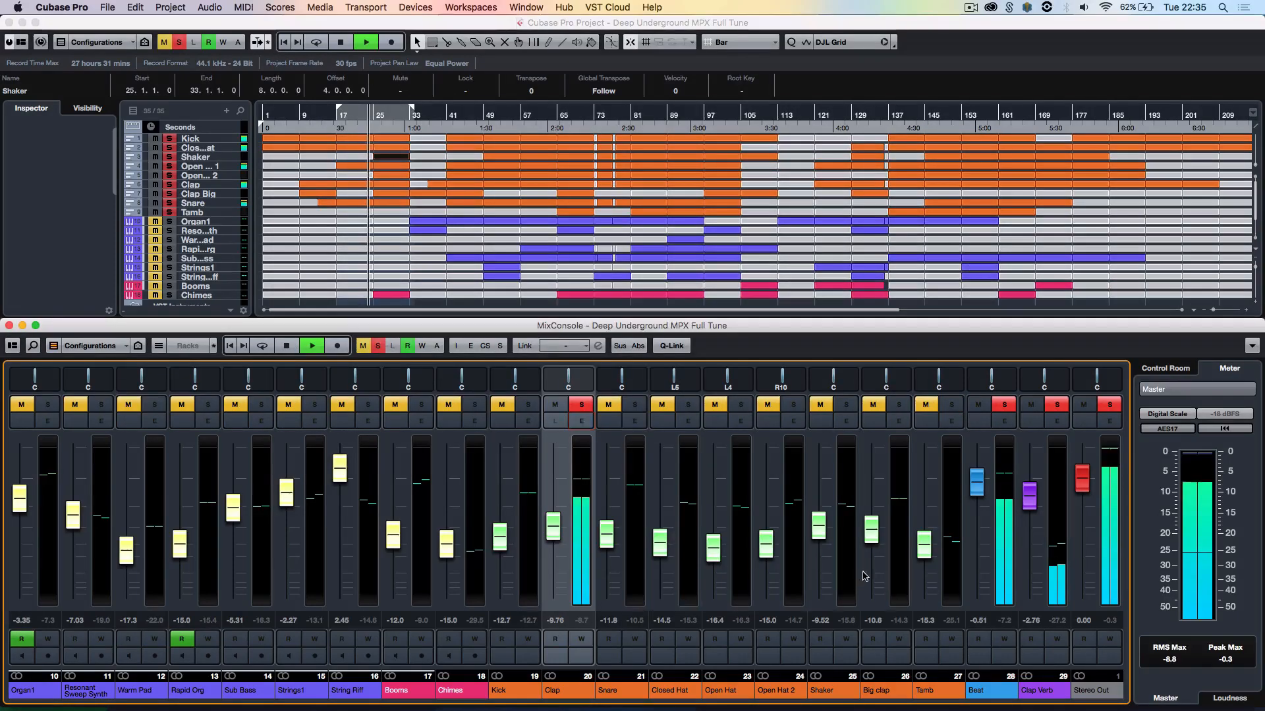
- Audition the RoomWorks SE reverb on the Clap Verb channel using its bypass, stop playback and close the plug-in
click(1056, 422)
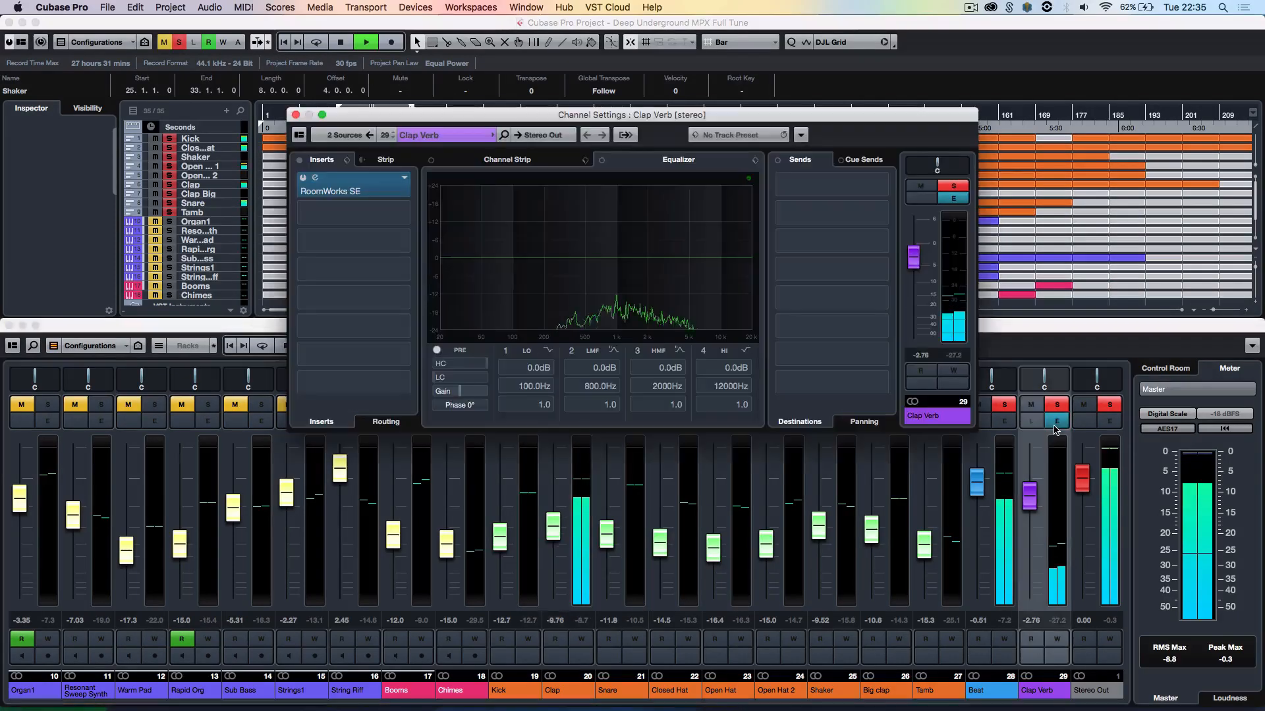
double_click(385, 188)
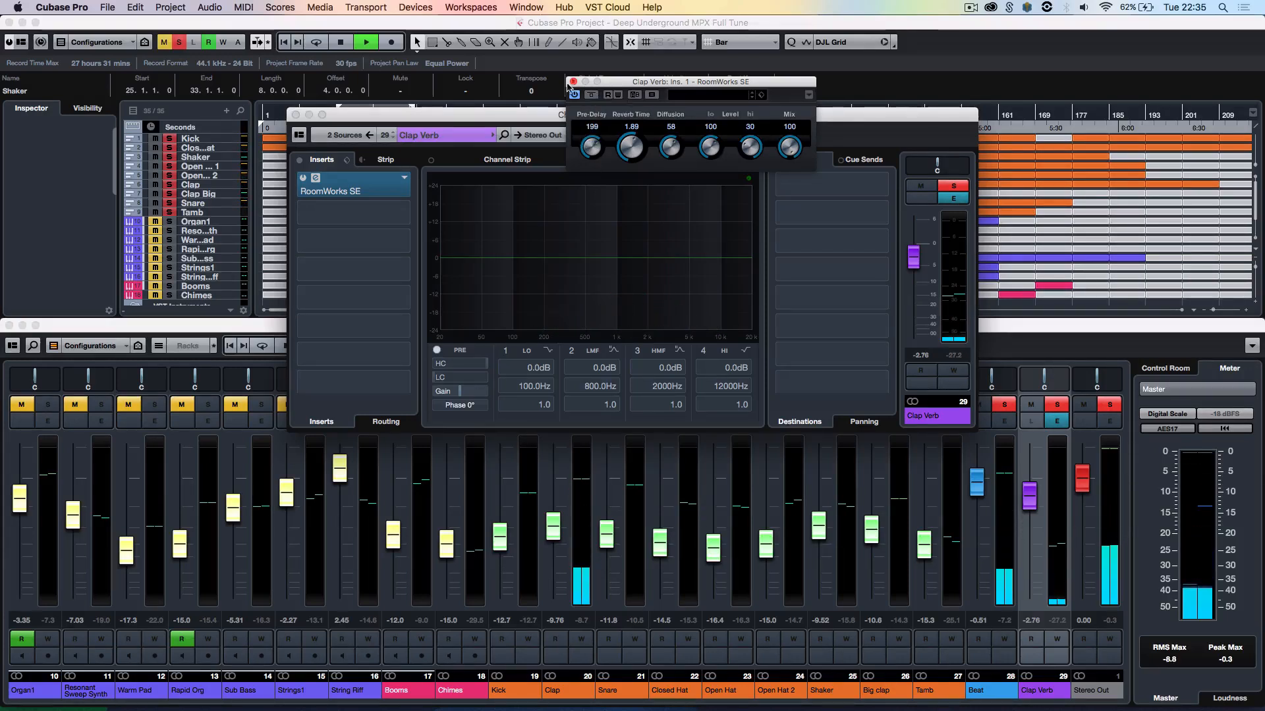
key(Tab)
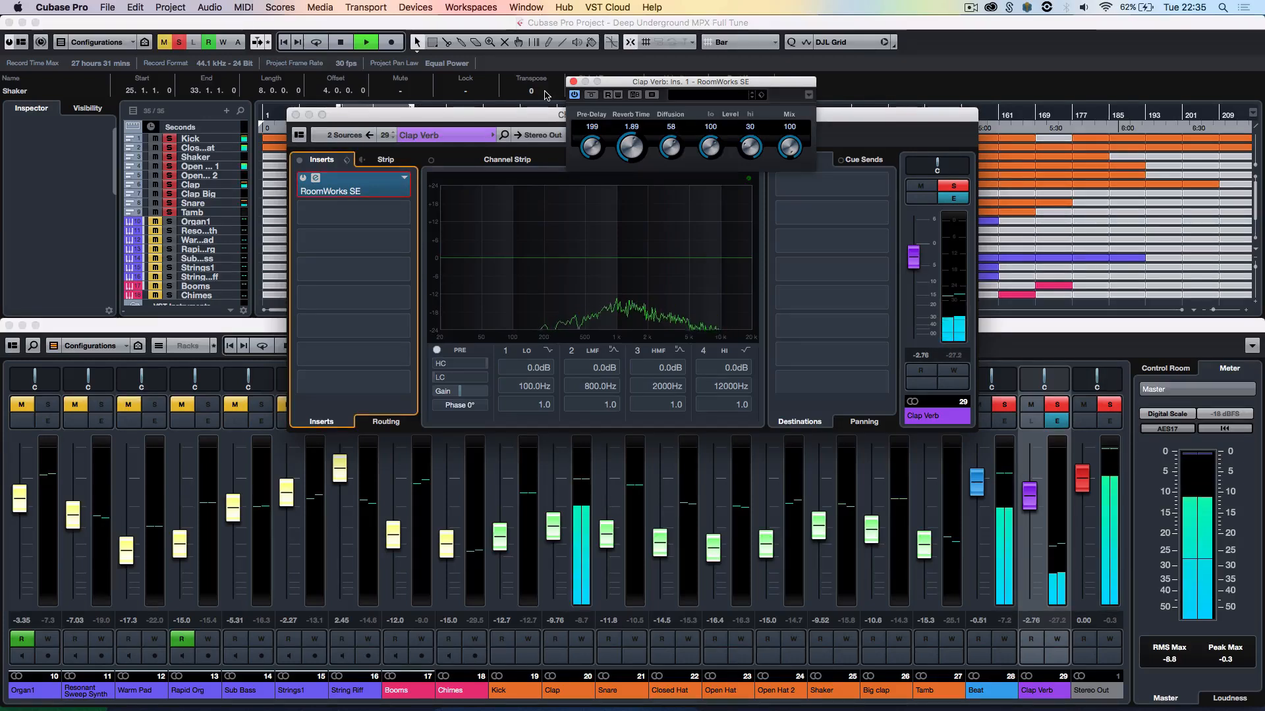
click(592, 95)
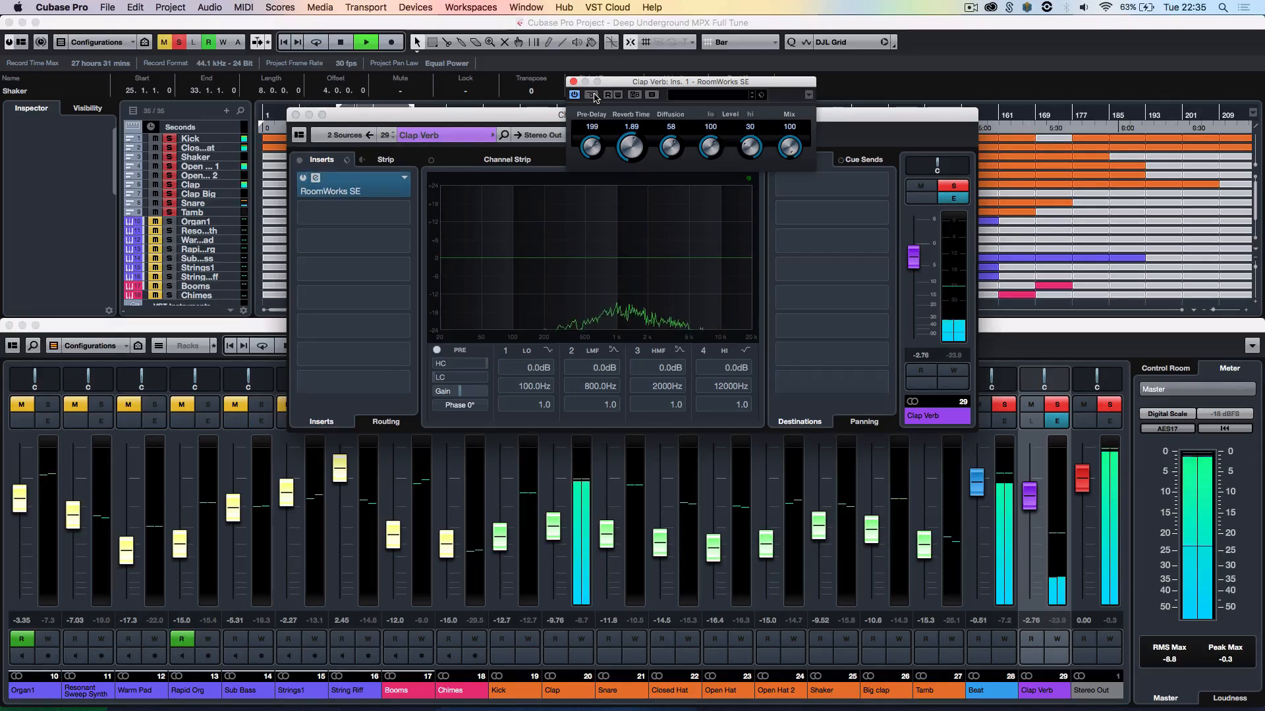
key(space)
click(573, 82)
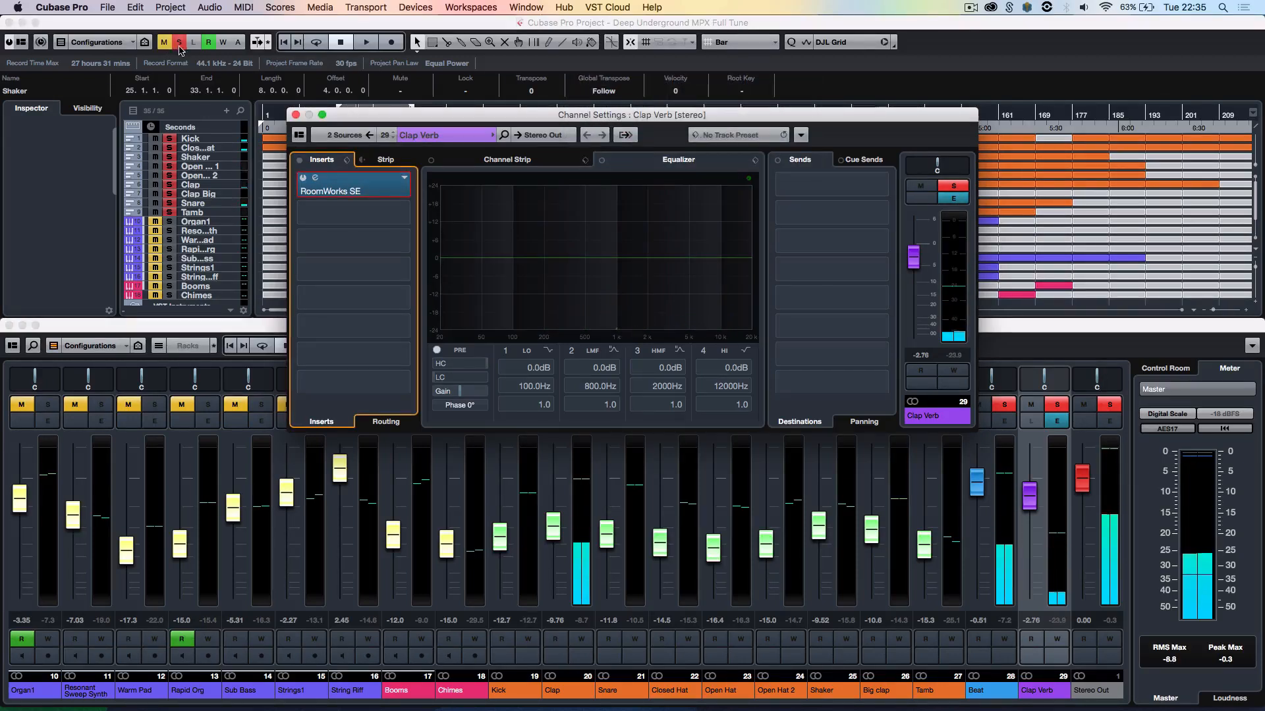
- Clear the Clap solo and play the full mix from bar 17, jumping ahead to bar 25
click(178, 44)
key(KP_1)
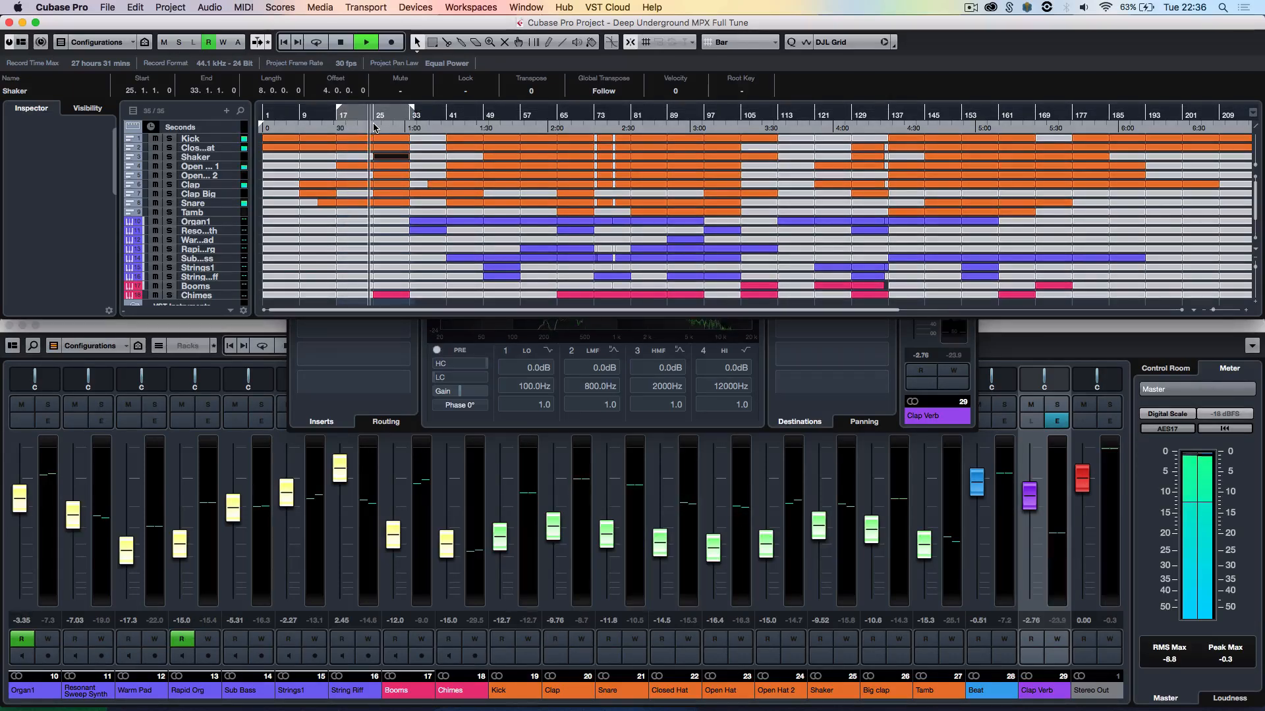
click(373, 123)
- Inspect the notes of the Chimes part at bar 25 in the Key Editor
scroll(396, 217, down, 3)
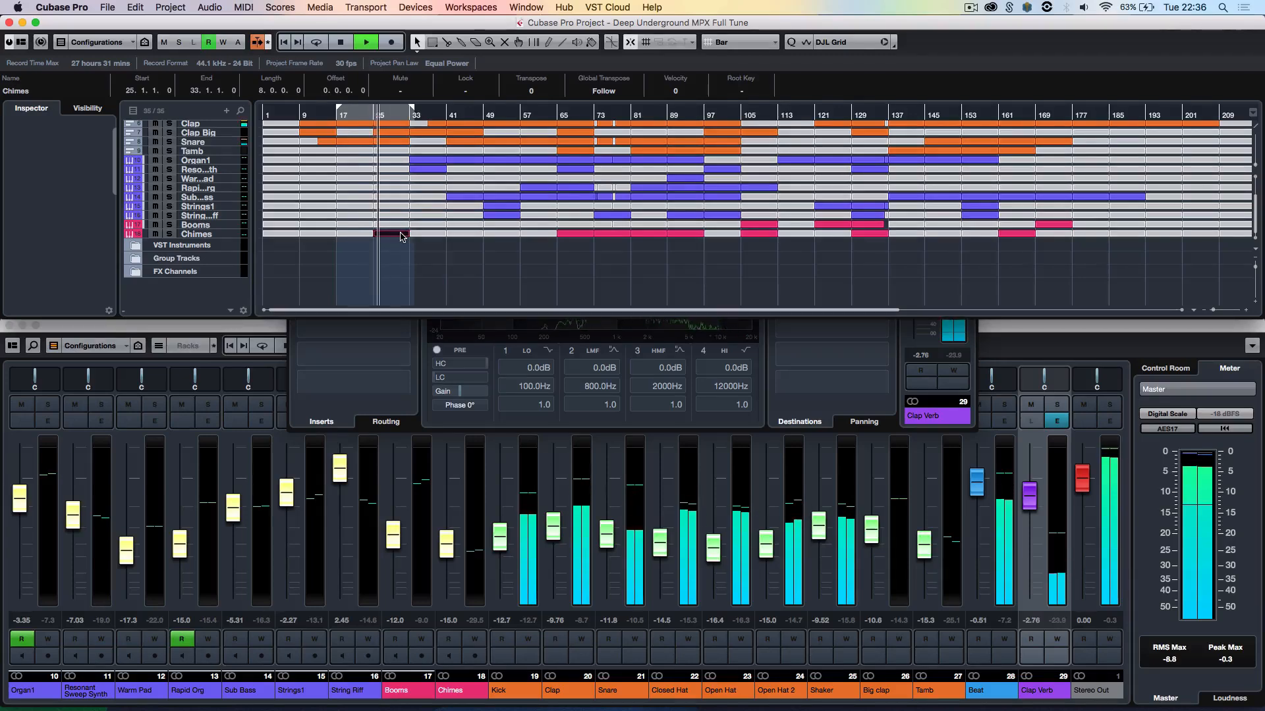
double_click(400, 234)
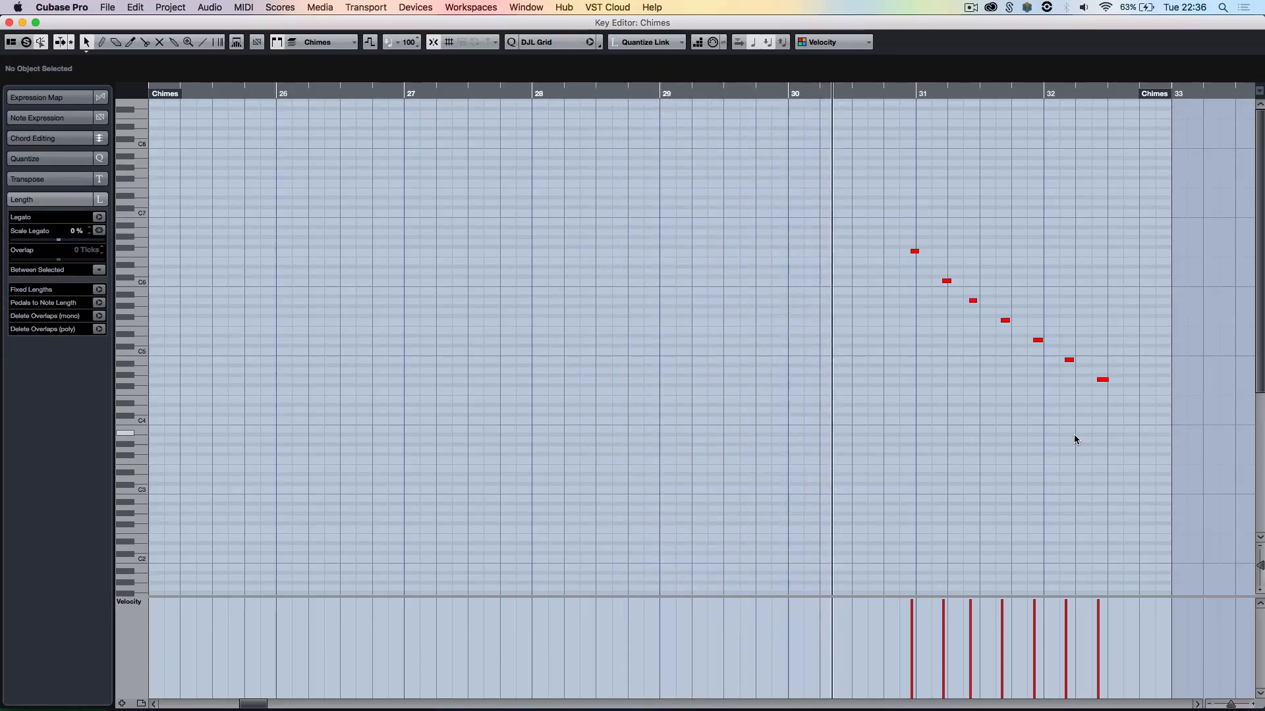
key(Return)
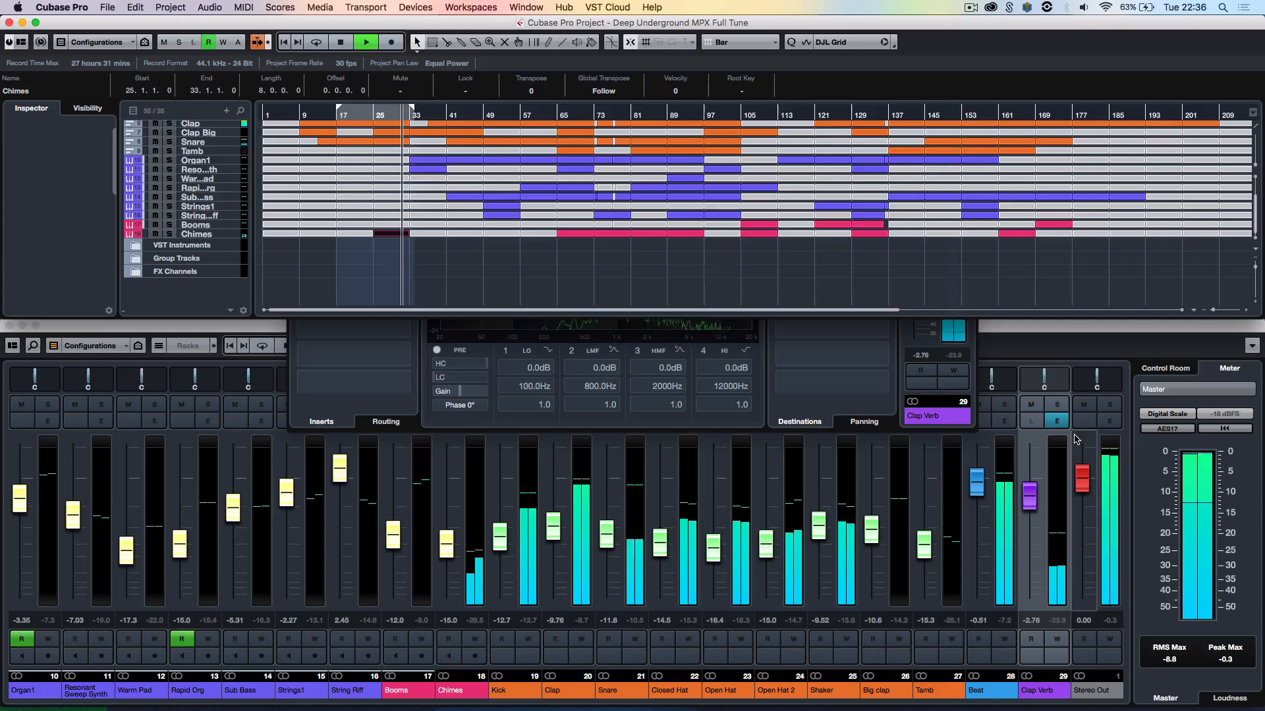
- Stop playback, check the Chimes track's Chime Atmo program in HALion Sonic SE 2 and look over the part's notes again
click(236, 234)
key(space)
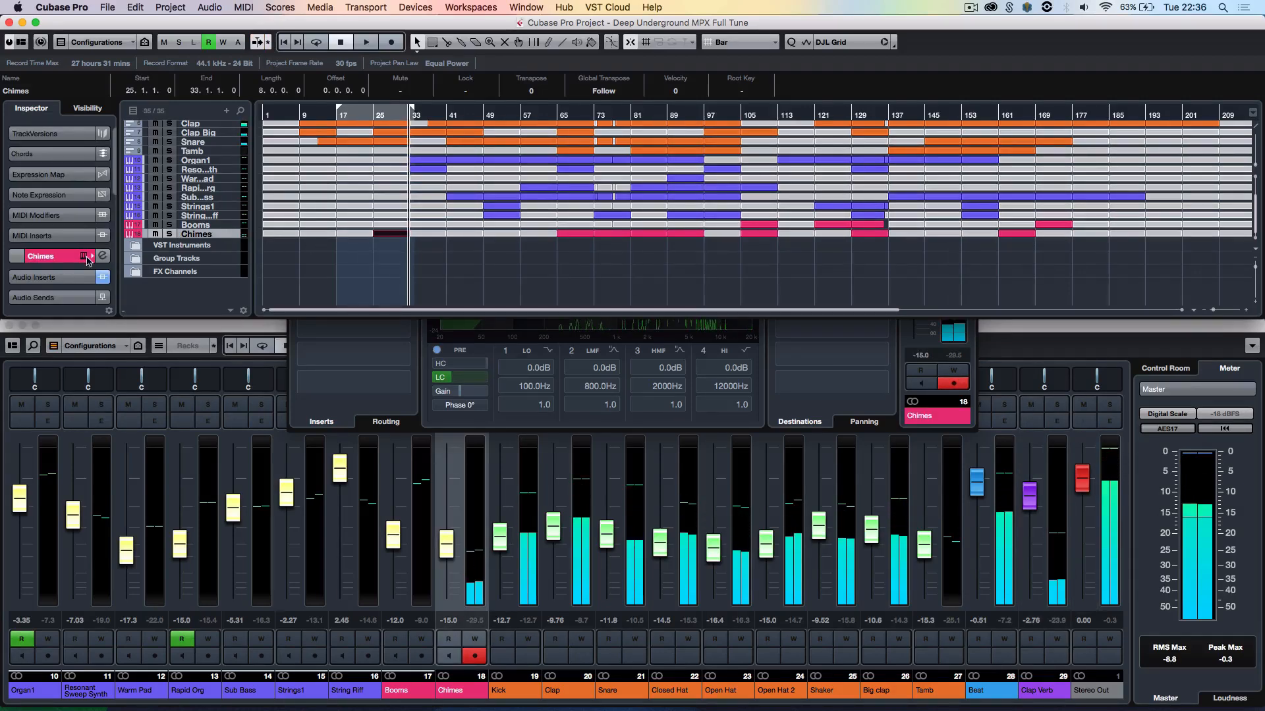
click(86, 257)
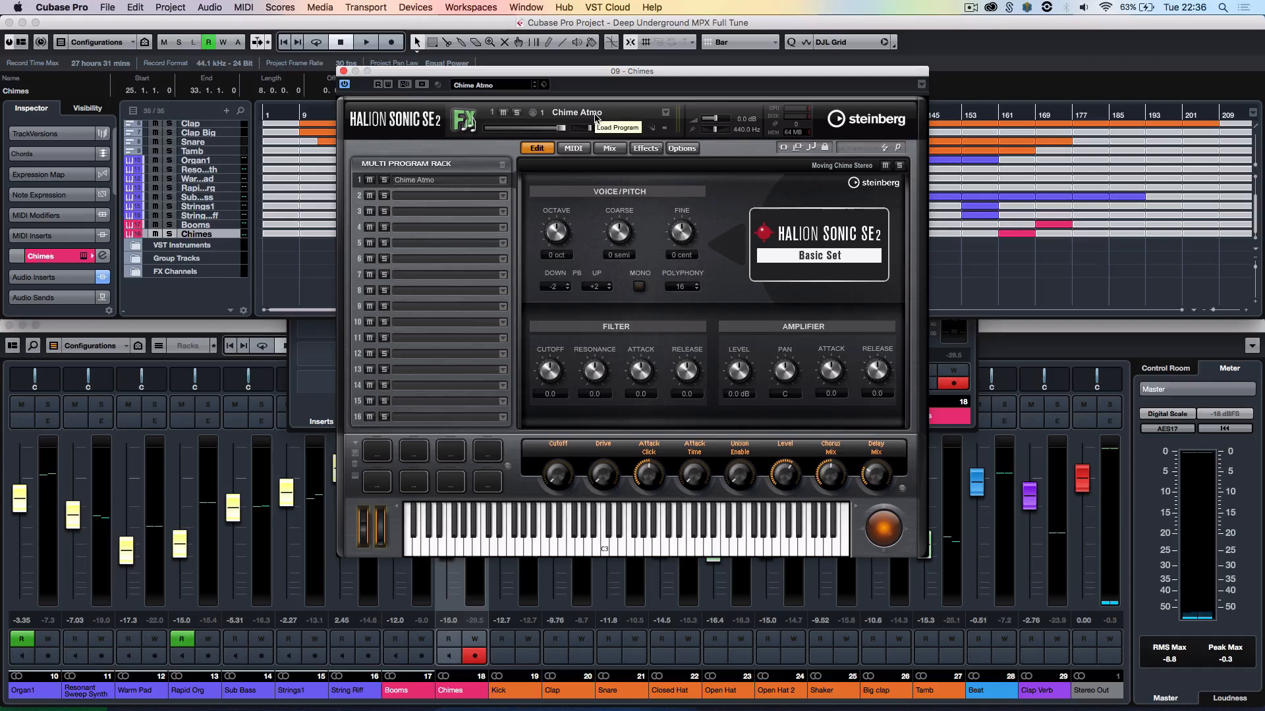
click(341, 70)
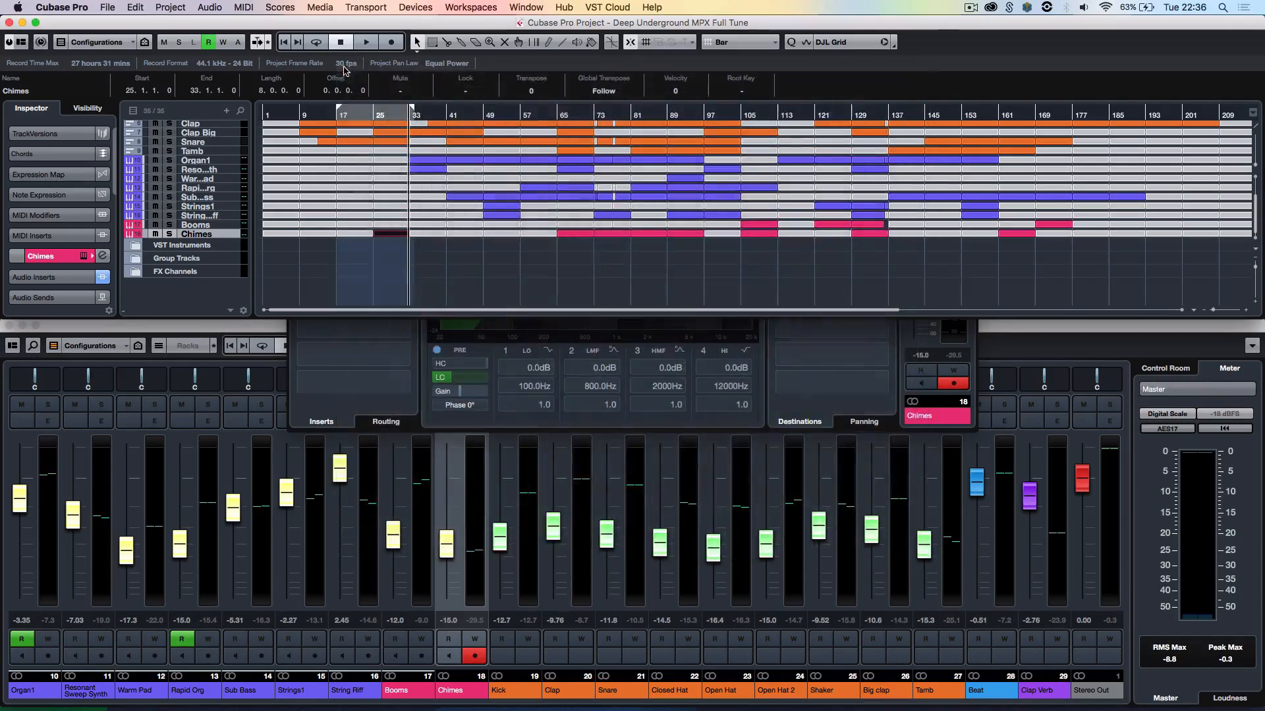
double_click(386, 234)
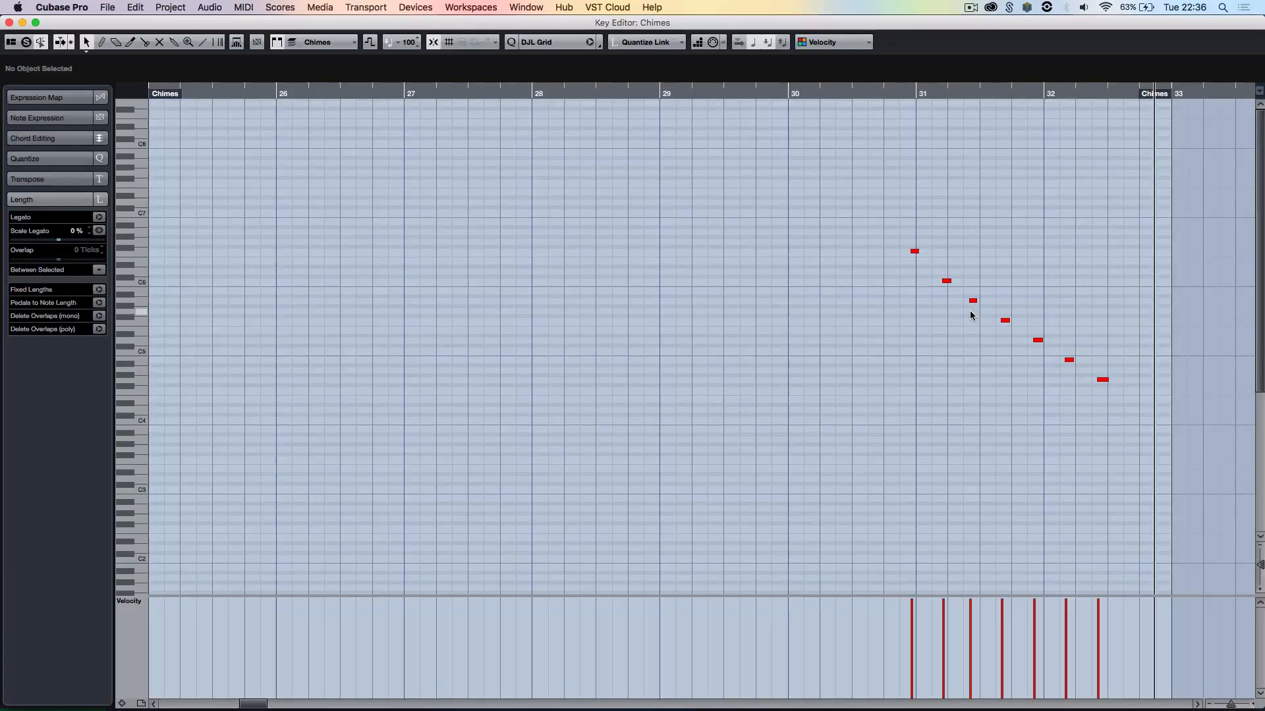
key(Escape)
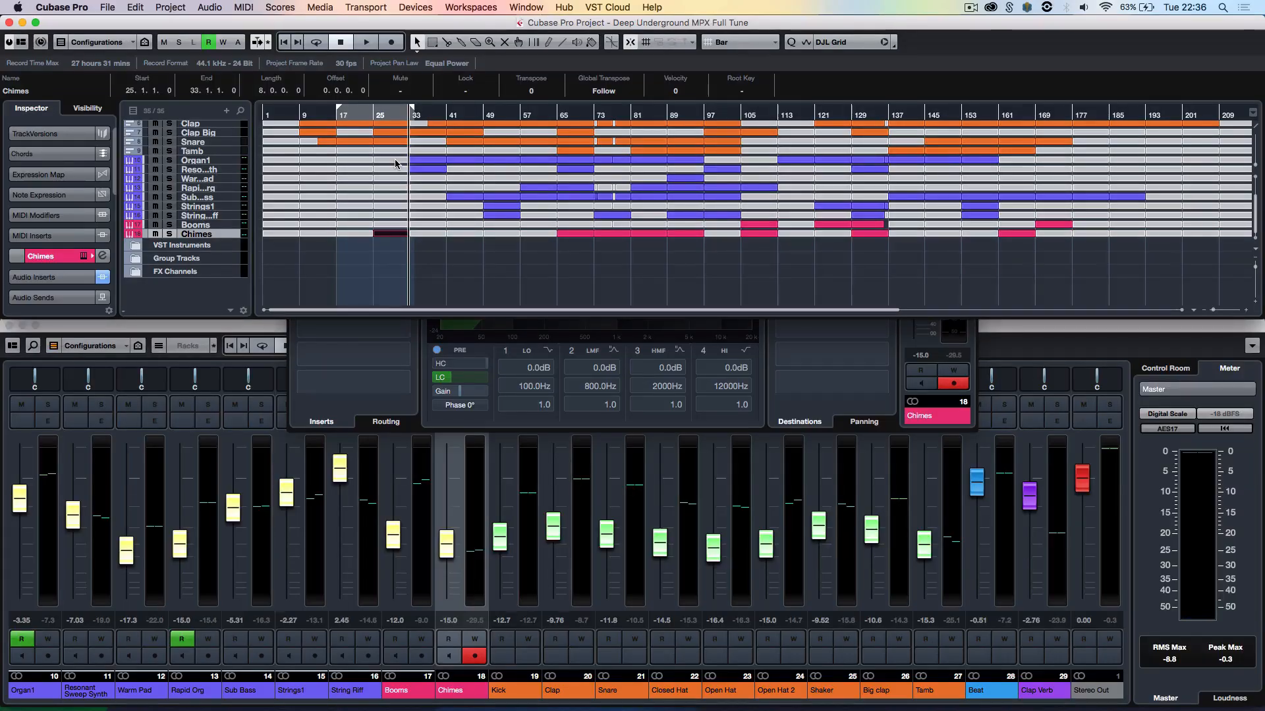
- Select the Clap Big track and inspect the notes of its part at bar 25 in the Key Editor
scroll(396, 163, up, 3)
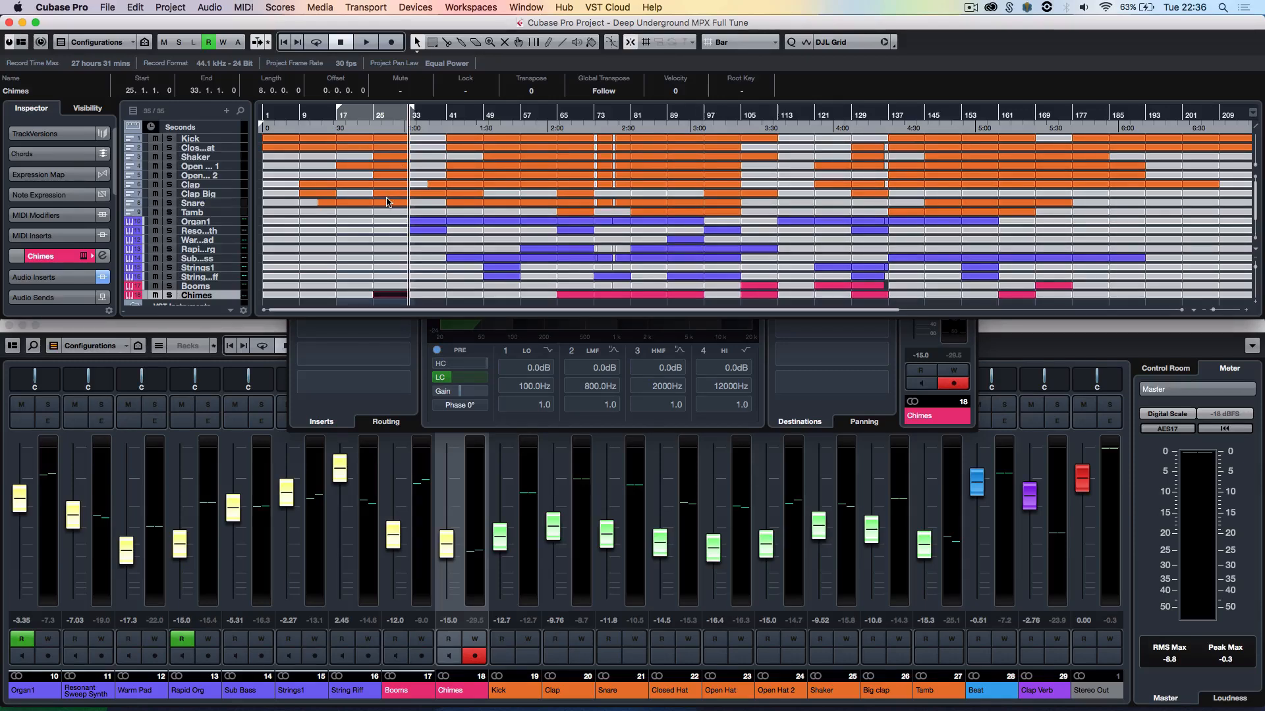
key(h)
key(h)
key(h)
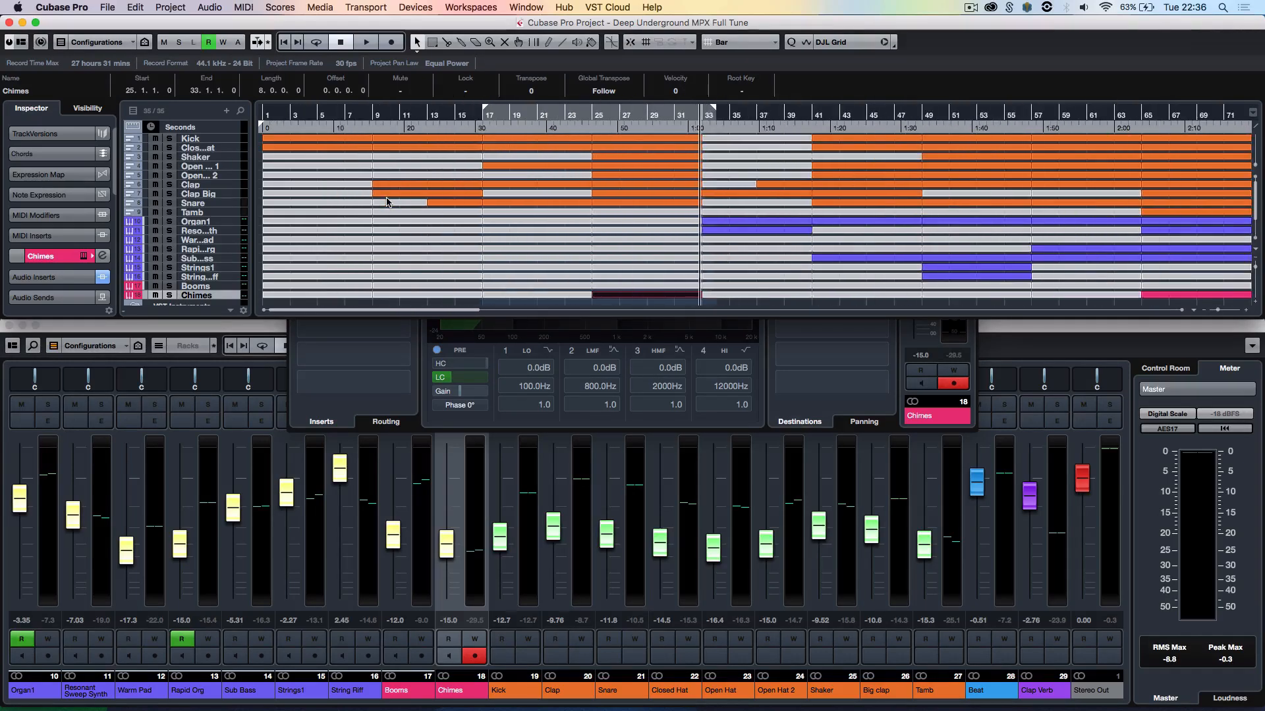
scroll(711, 236, down, 3)
scroll(711, 236, up, 3)
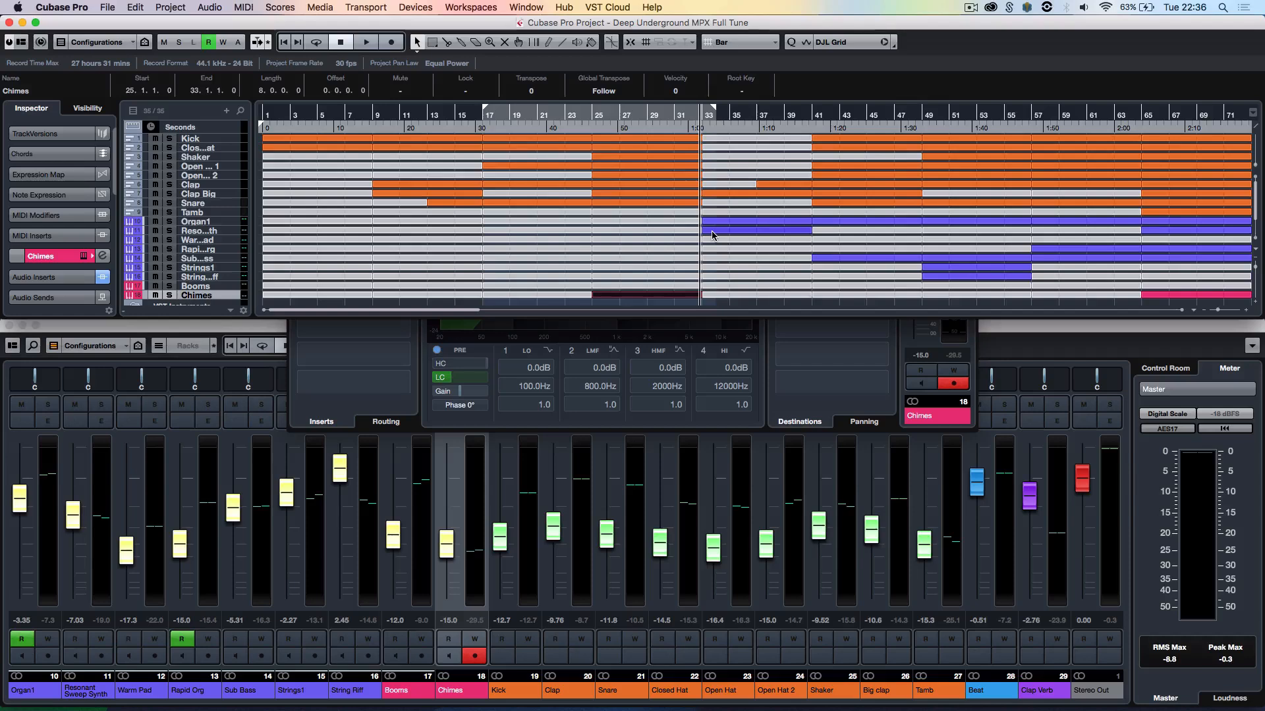
click(669, 195)
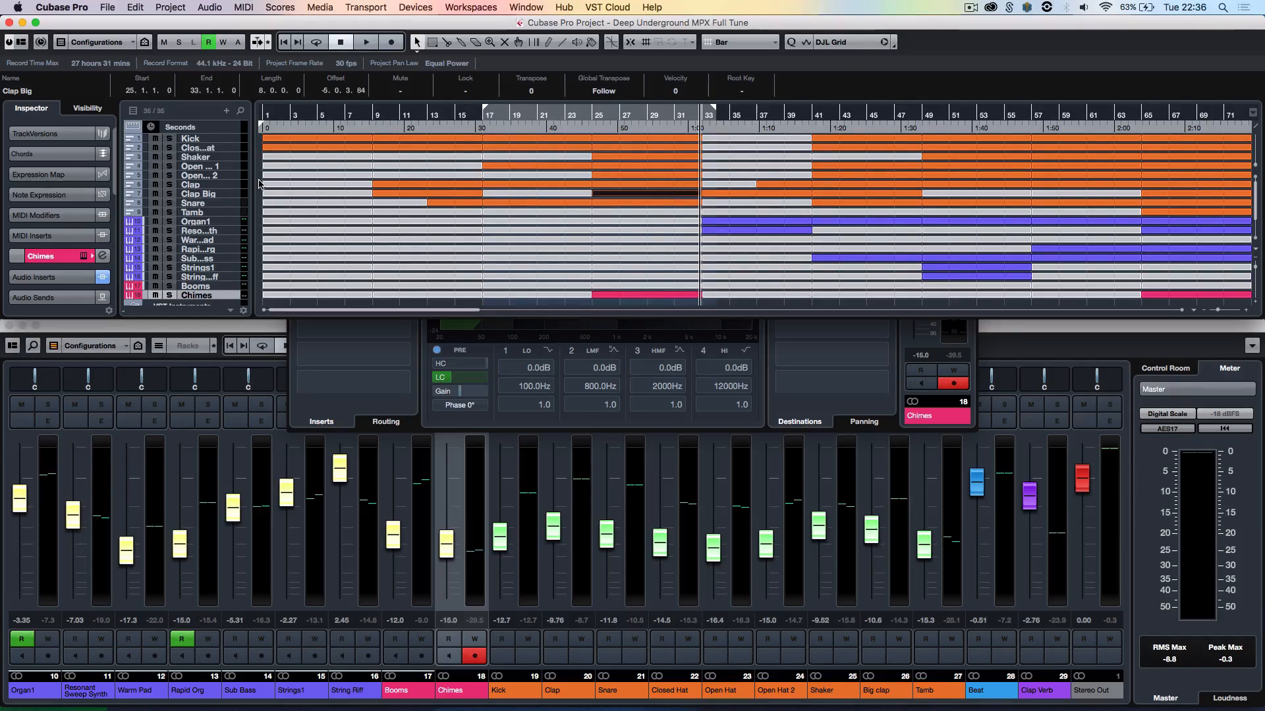
click(239, 195)
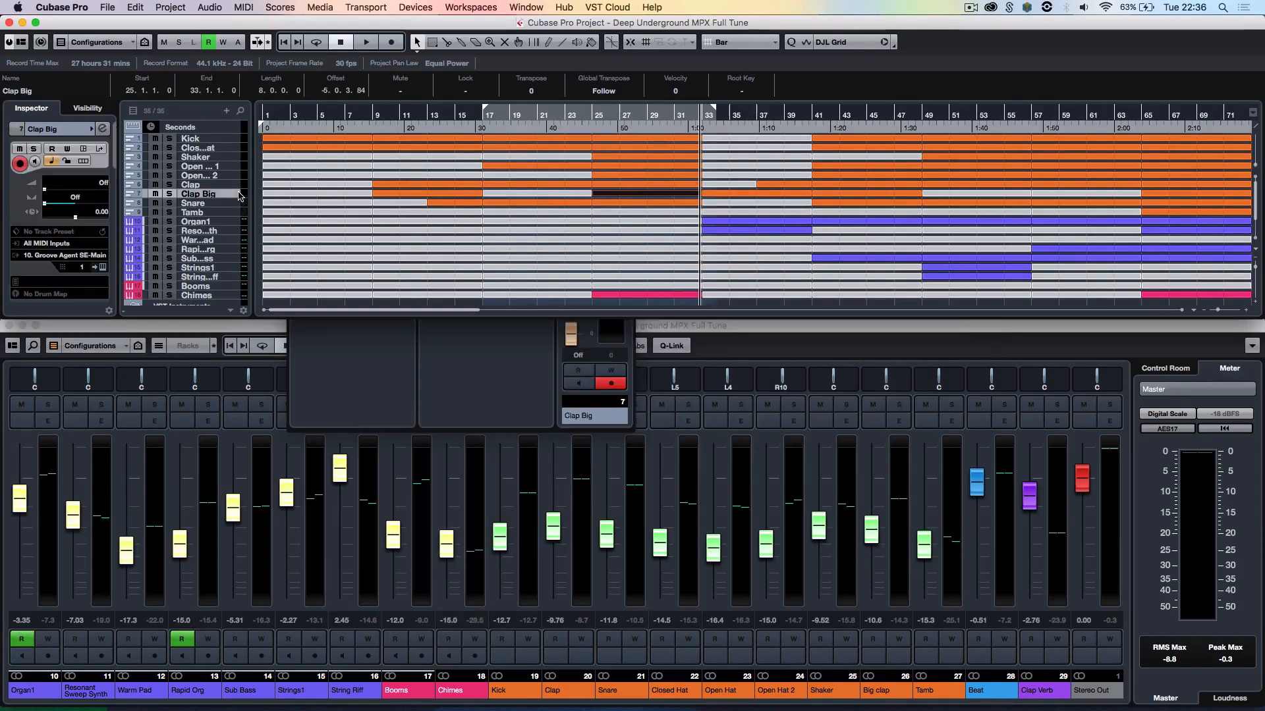
double_click(681, 195)
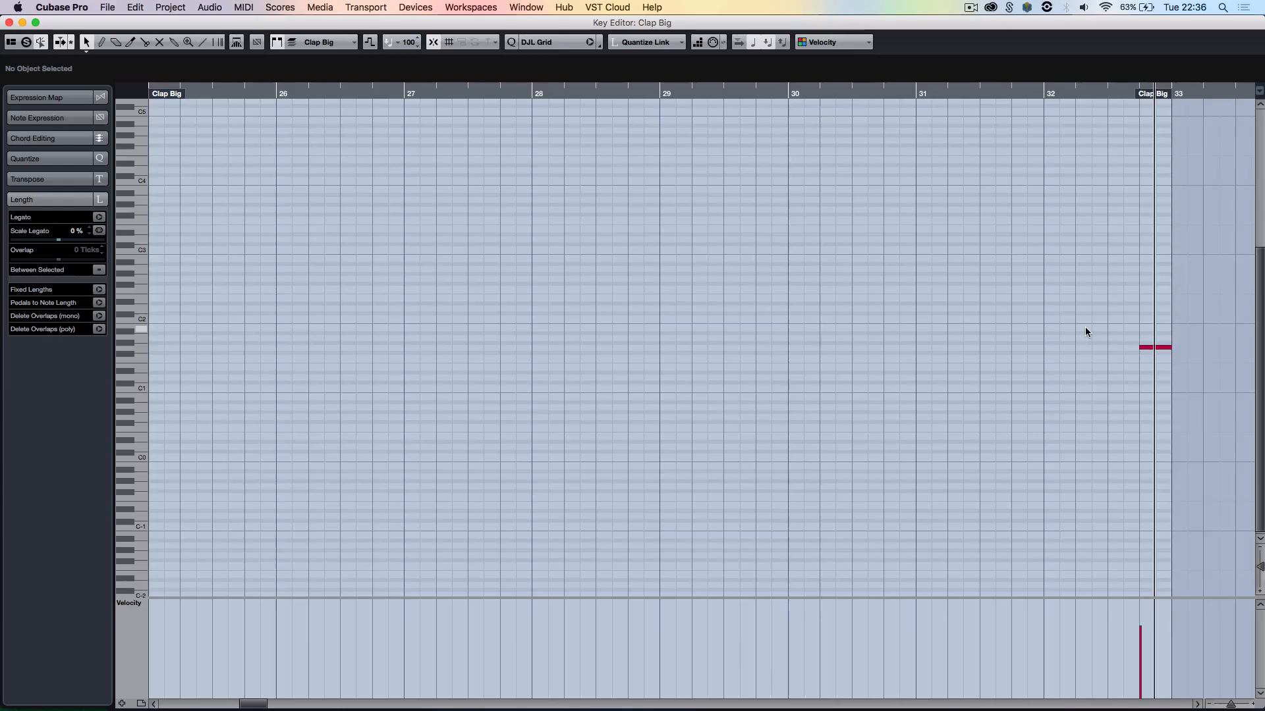
key(Return)
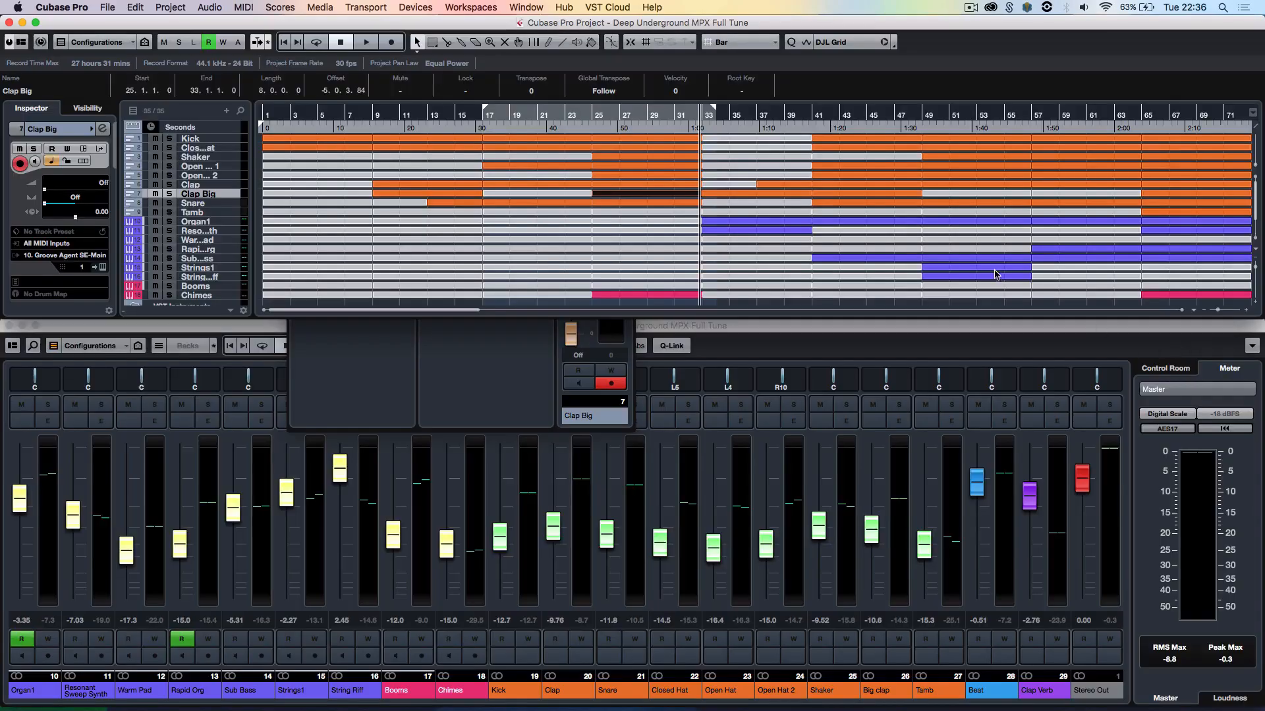
- Extend the locator range's end to bar 45 and open the channel settings of the Big clap channel
drag(713, 109, 865, 112)
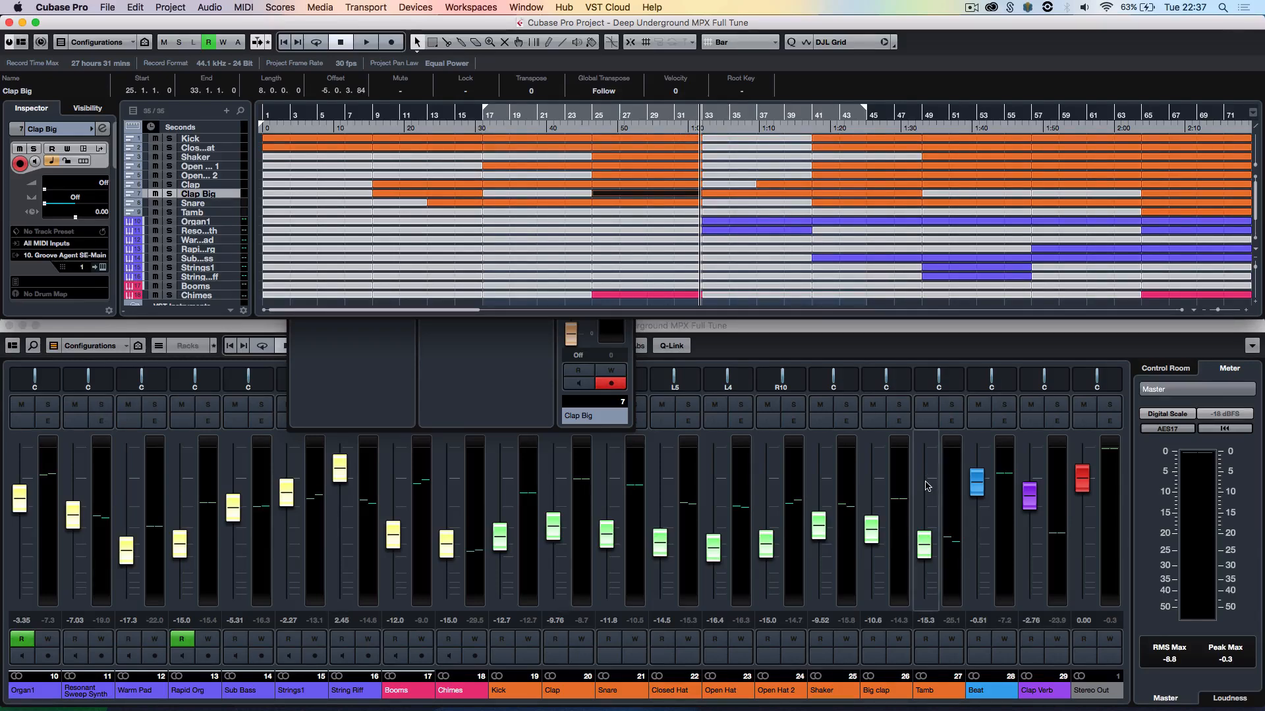
click(899, 421)
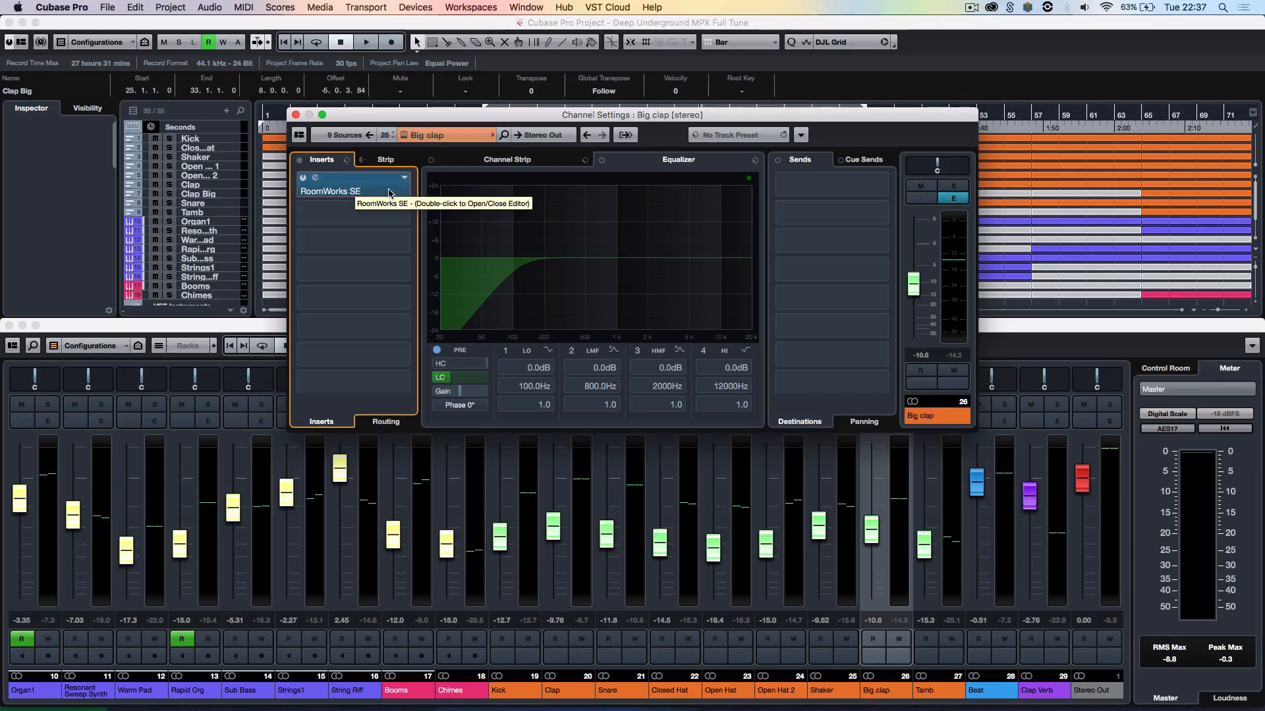
- Close the Big clap channel settings, play on from before bar 33 and view the Organ1 channel's inserts and EQ
click(295, 116)
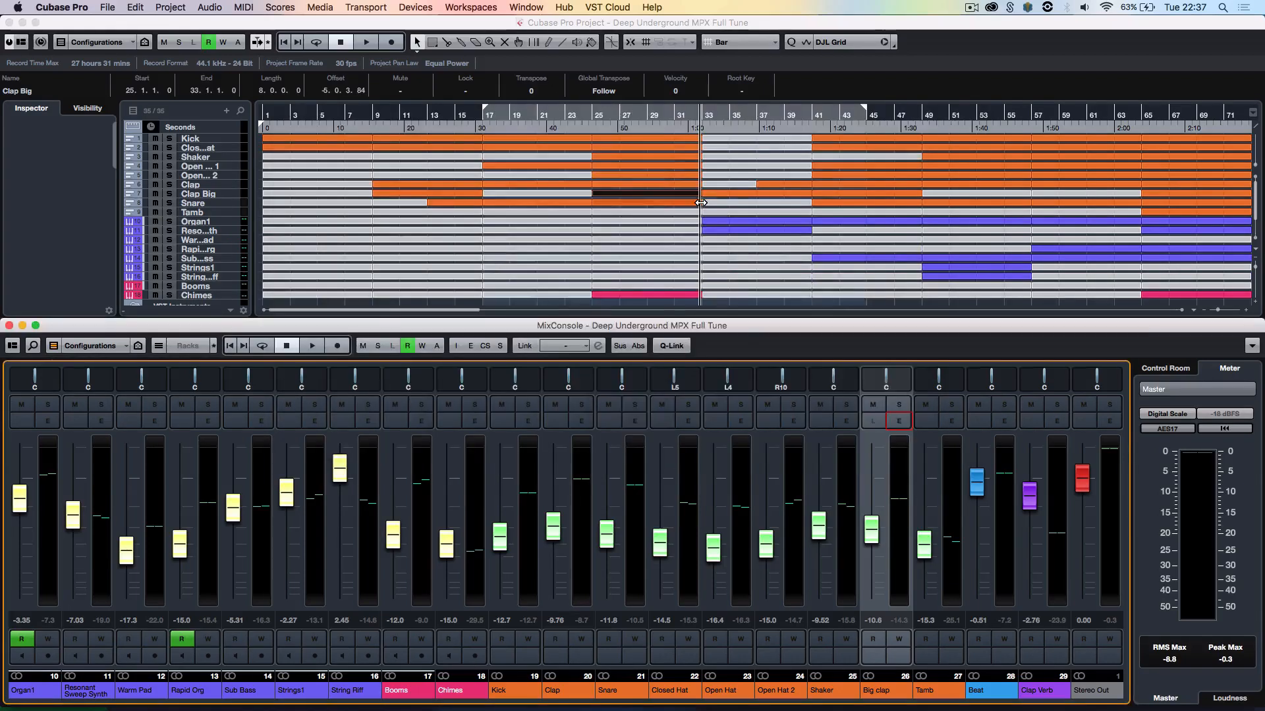
double_click(667, 131)
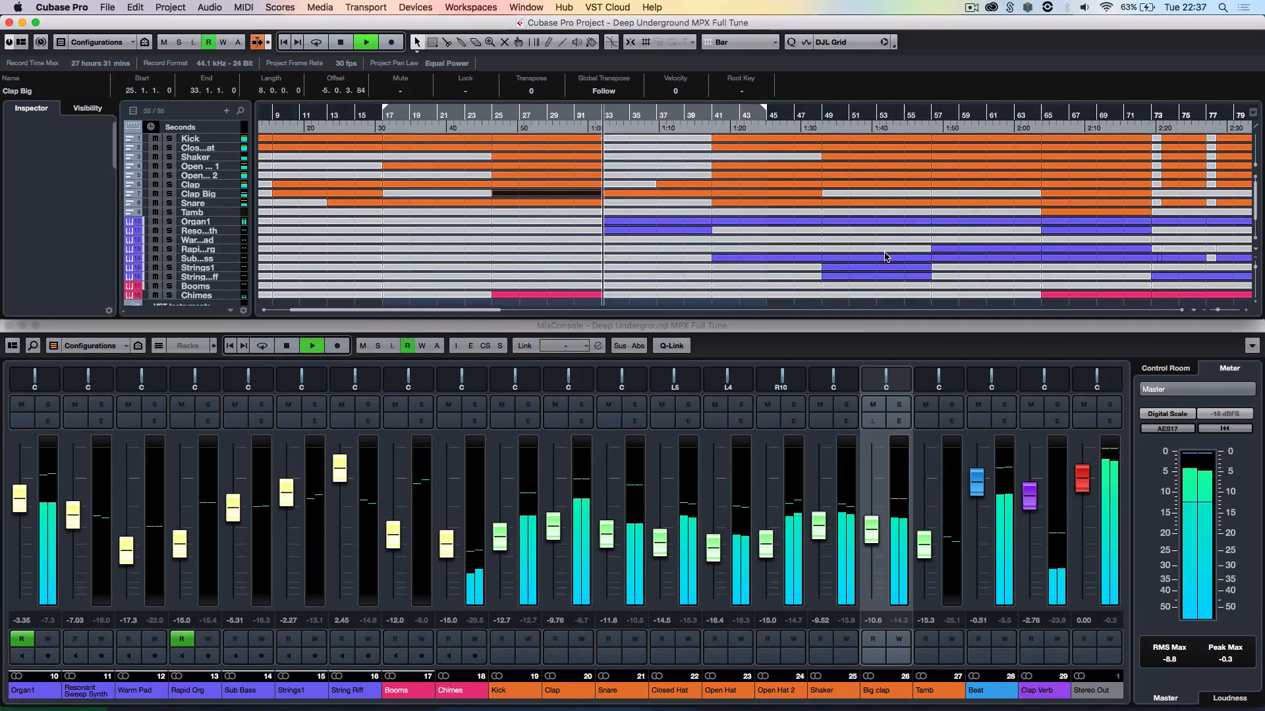
click(53, 426)
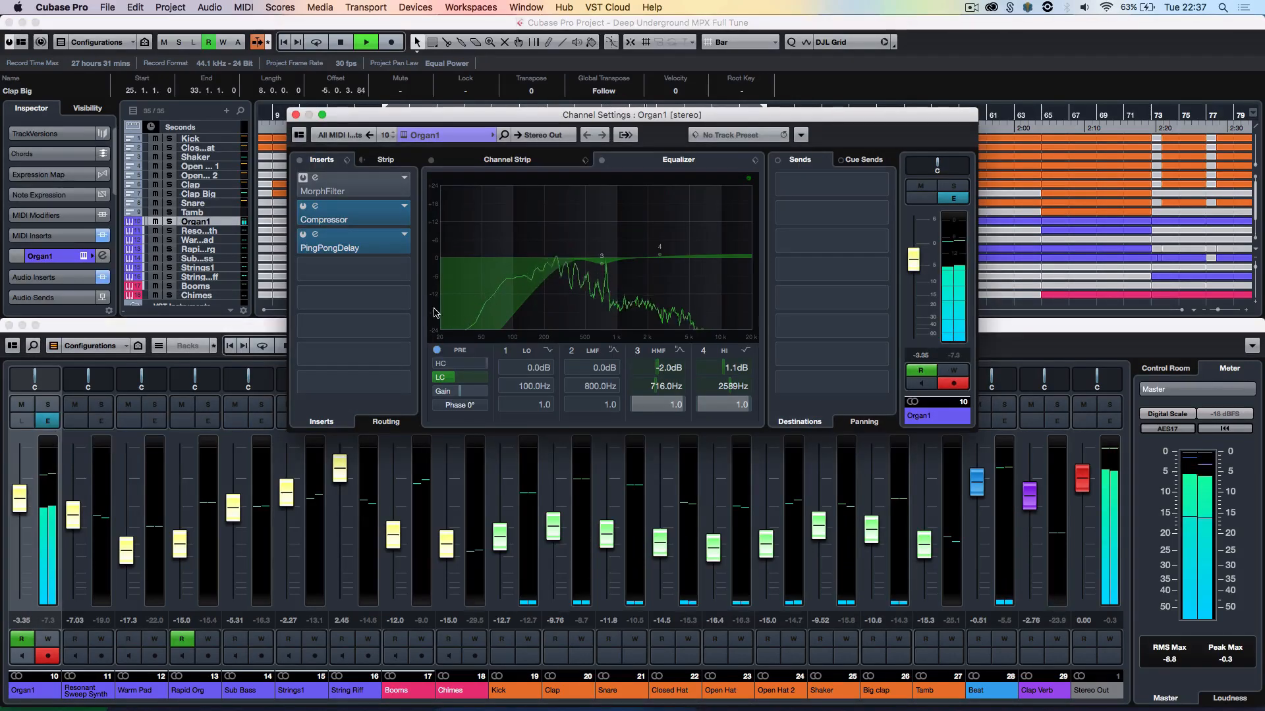
- Check Organ1's Slow Percussion program in HALion Sonic SE 2, close its windows and stop playback
click(404, 135)
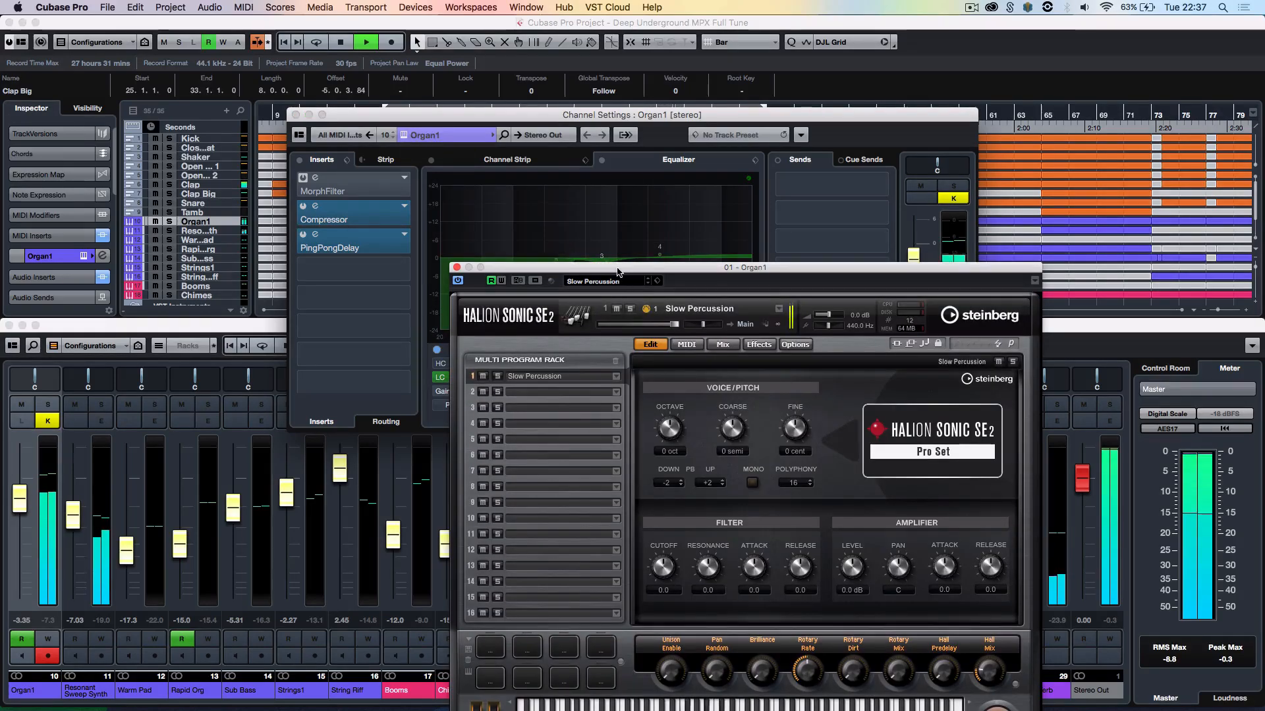
drag(618, 271, 465, 130)
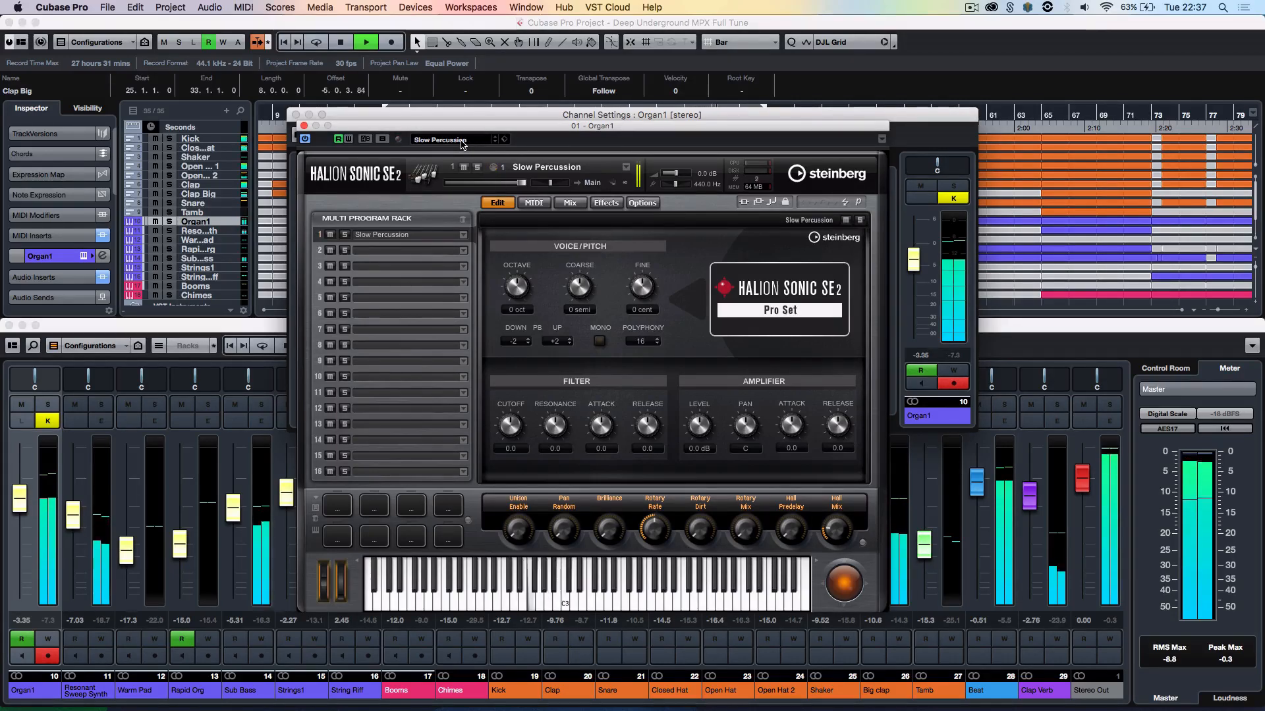
click(304, 126)
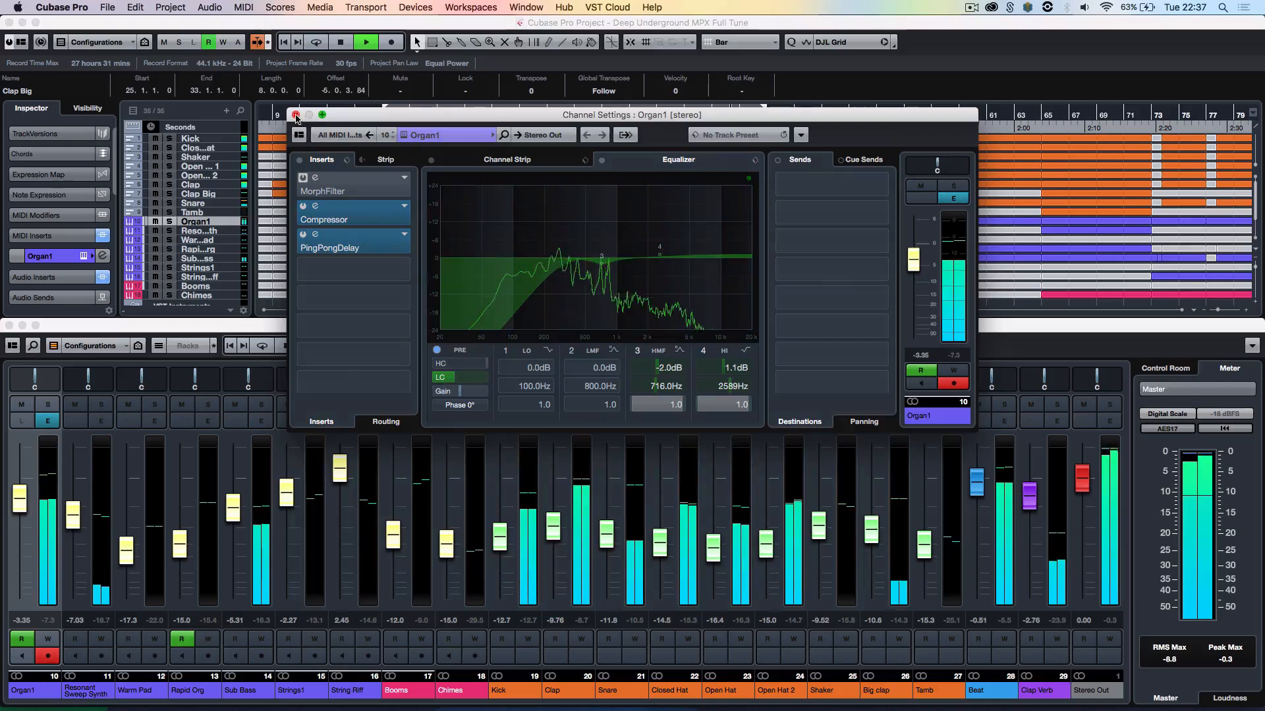
click(295, 115)
key(space)
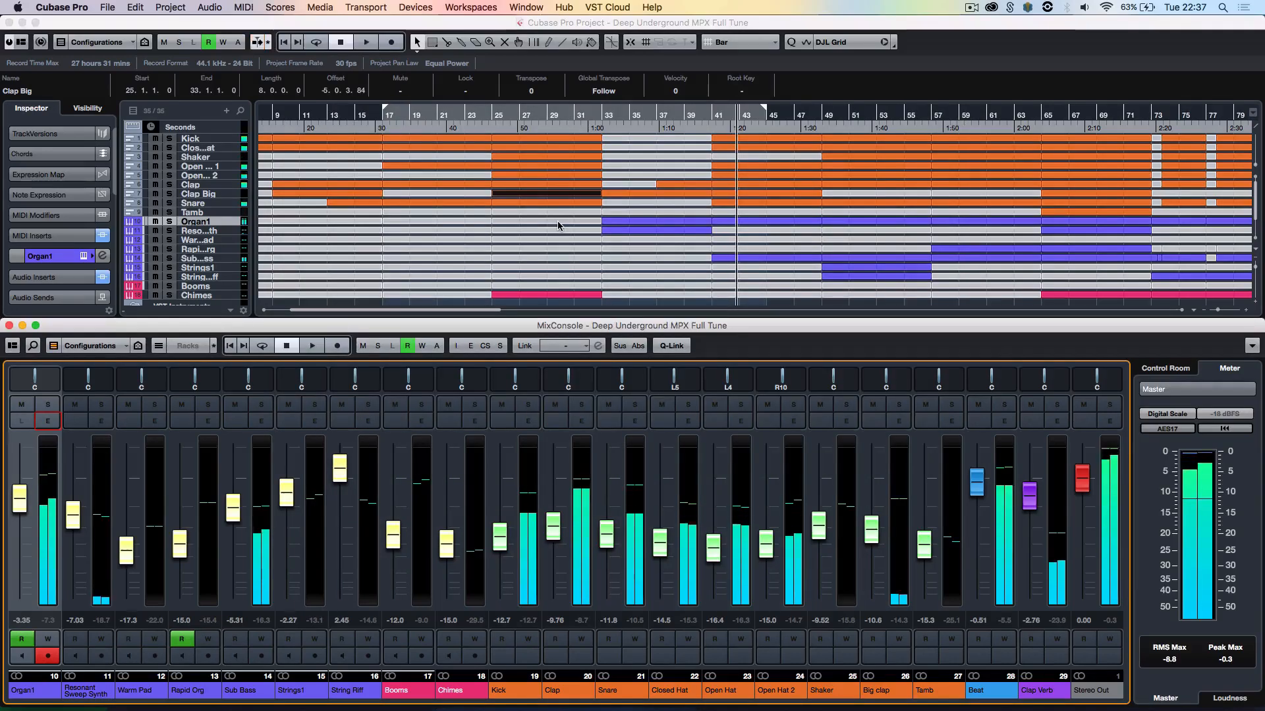
- Select the Resonant Sweep Synth track and inspect the notes of its part at bar 33 in the Key Editor
click(643, 230)
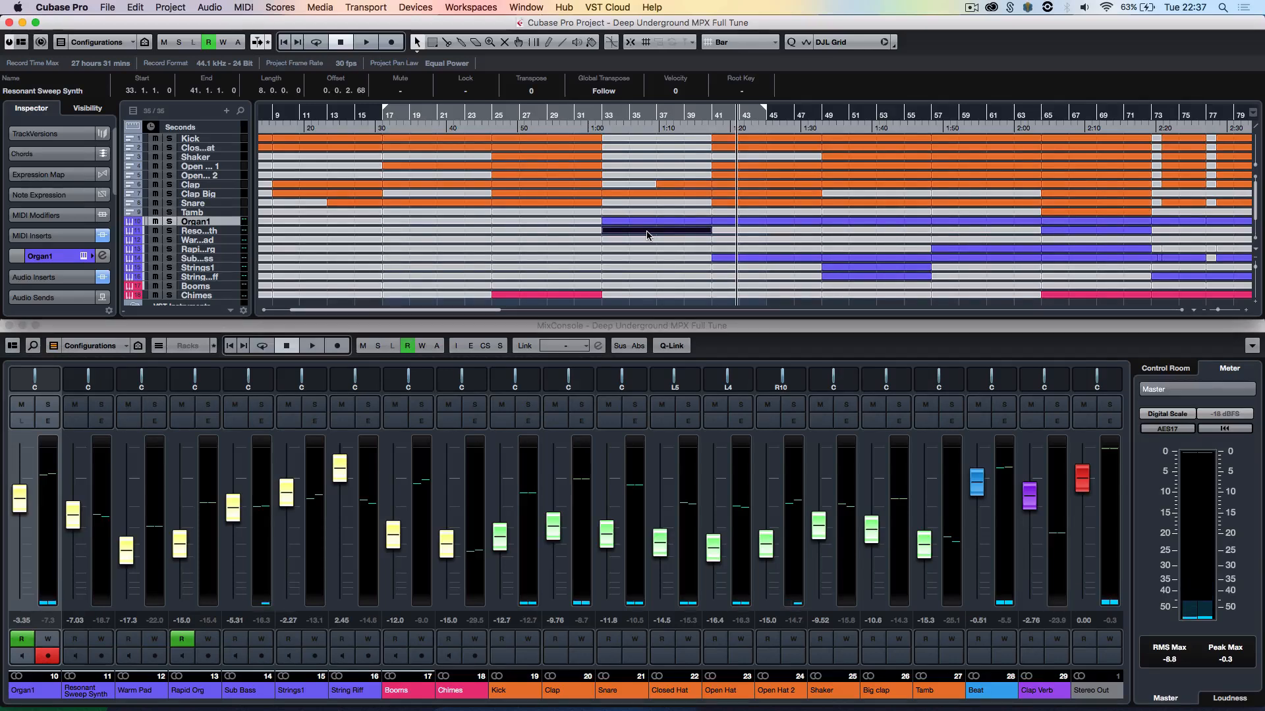
click(228, 231)
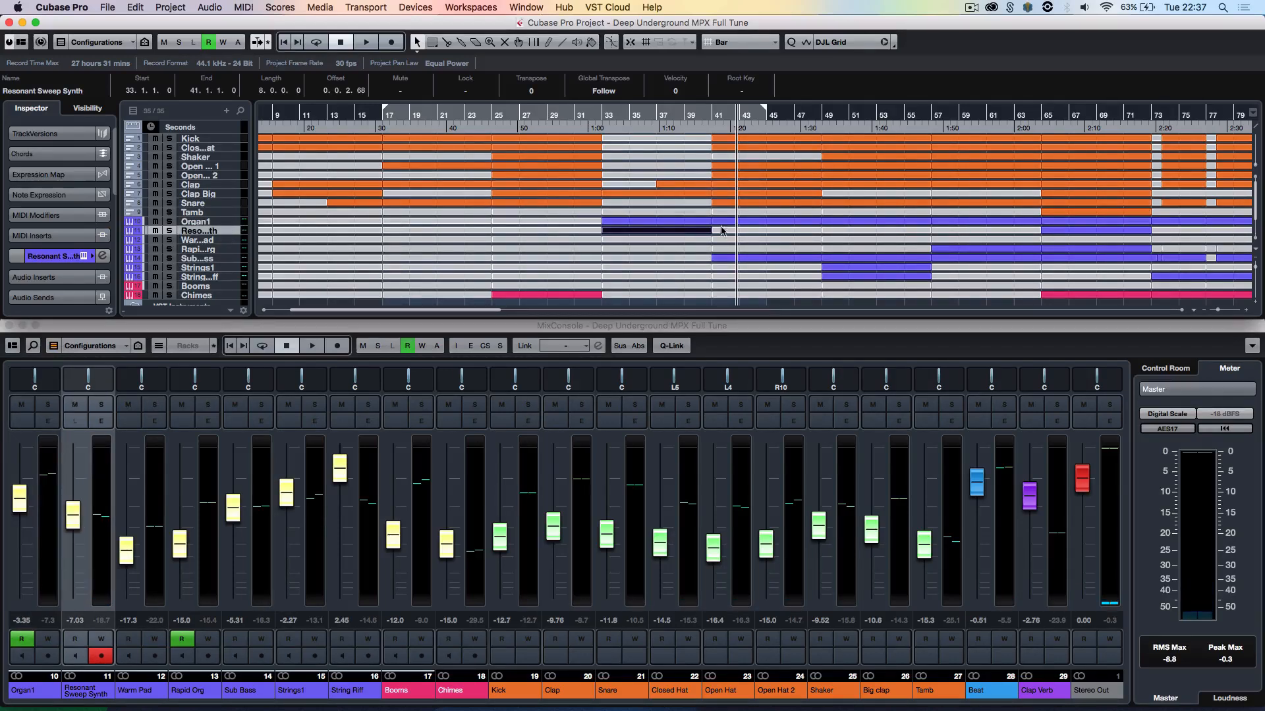
double_click(689, 230)
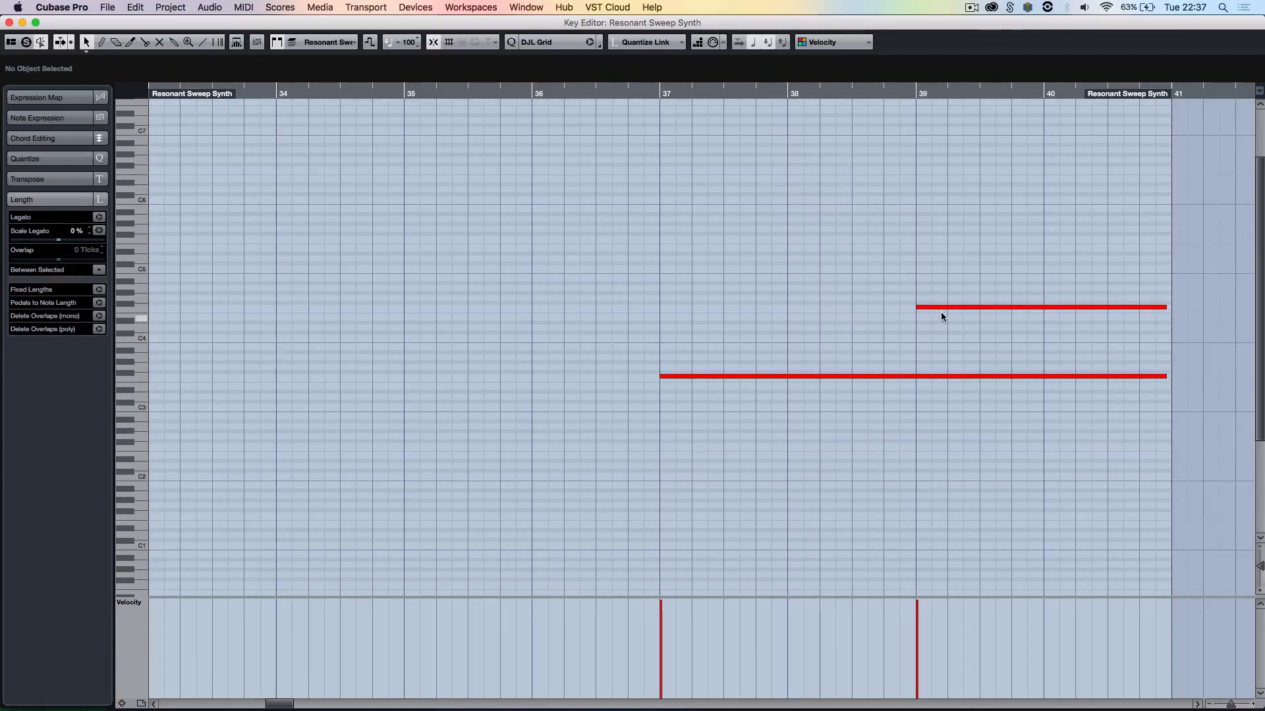
key(Return)
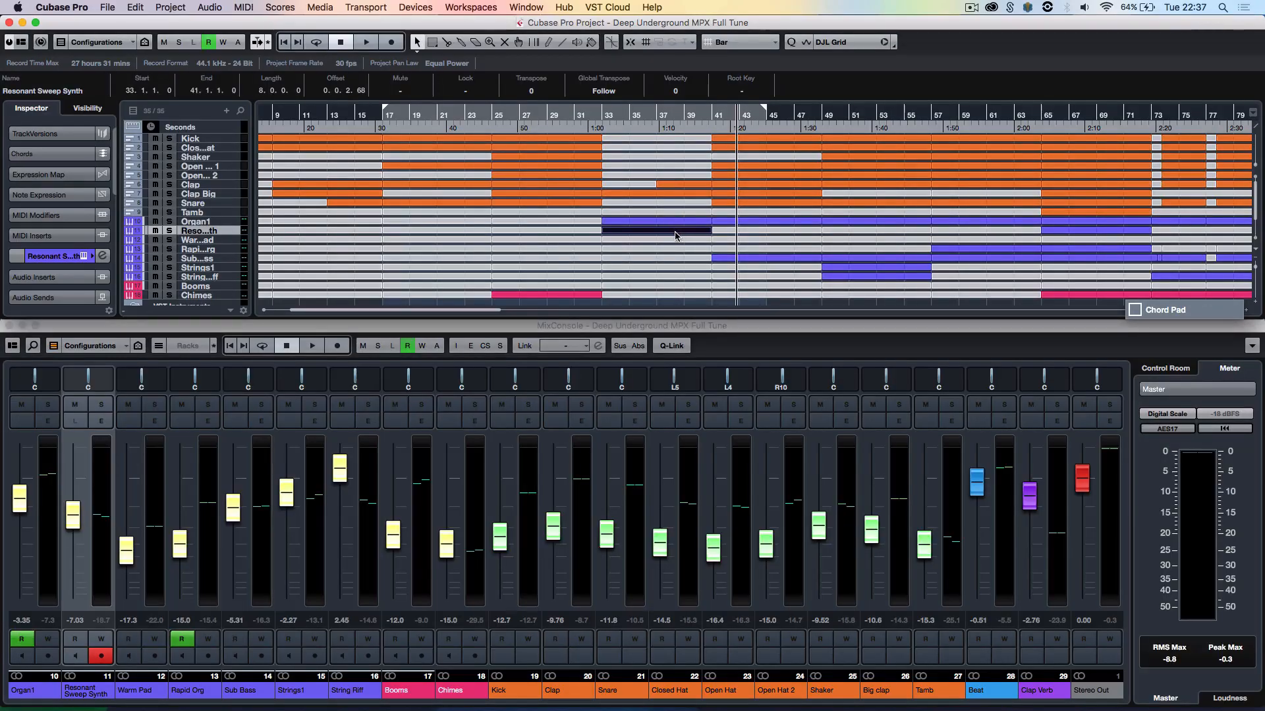
- Play from about bar 36 and follow the Resonant Sweep Synth notes in the Key Editor up to the part's end
click(649, 128)
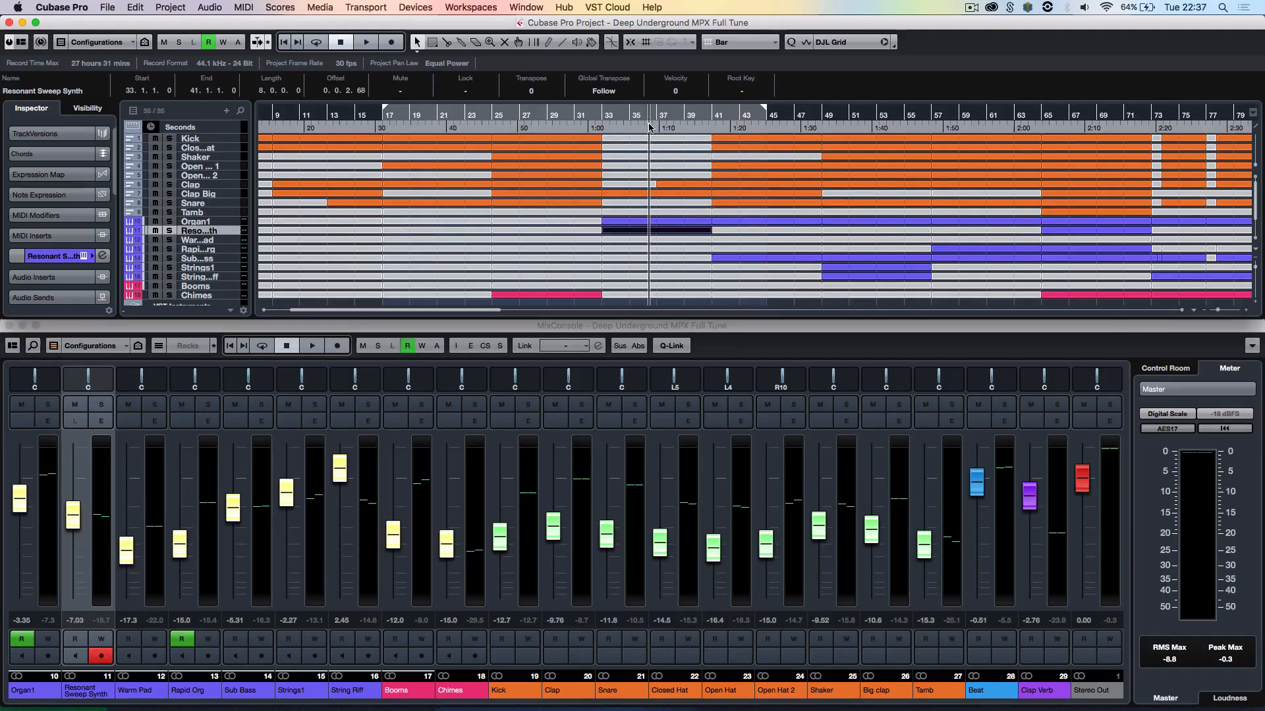
key(Return)
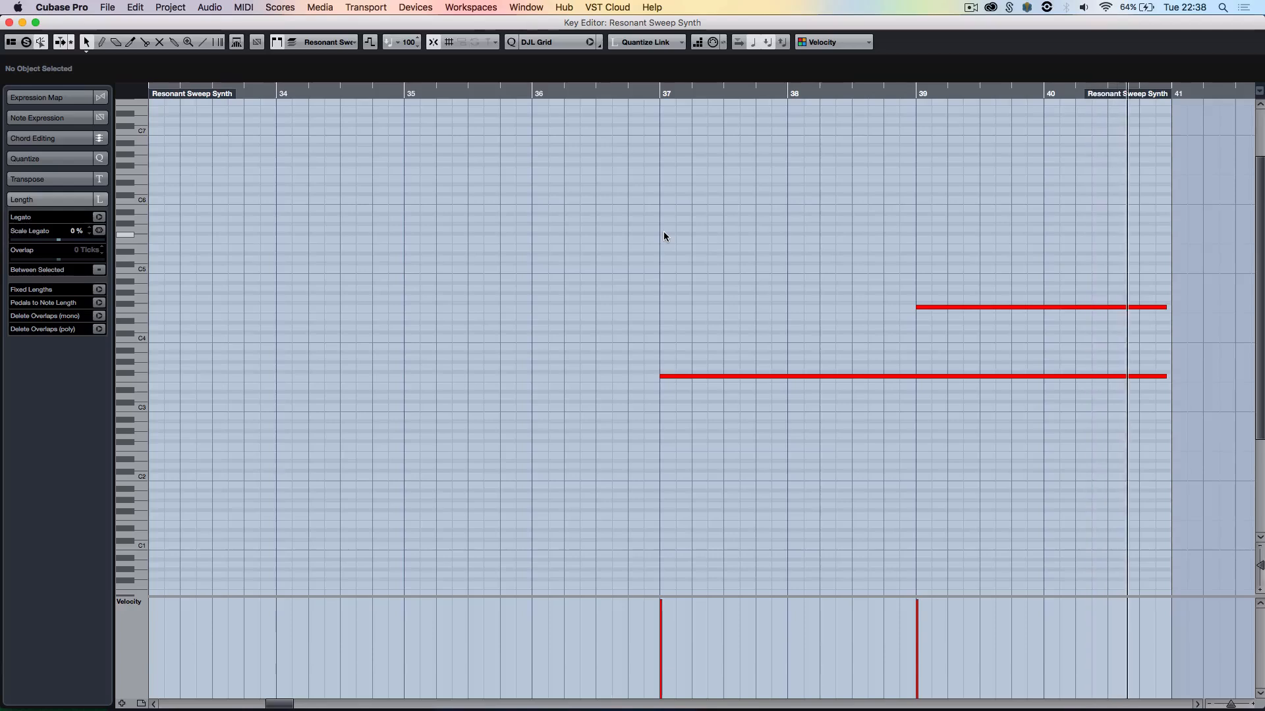
key(space)
scroll(663, 233, left, 7)
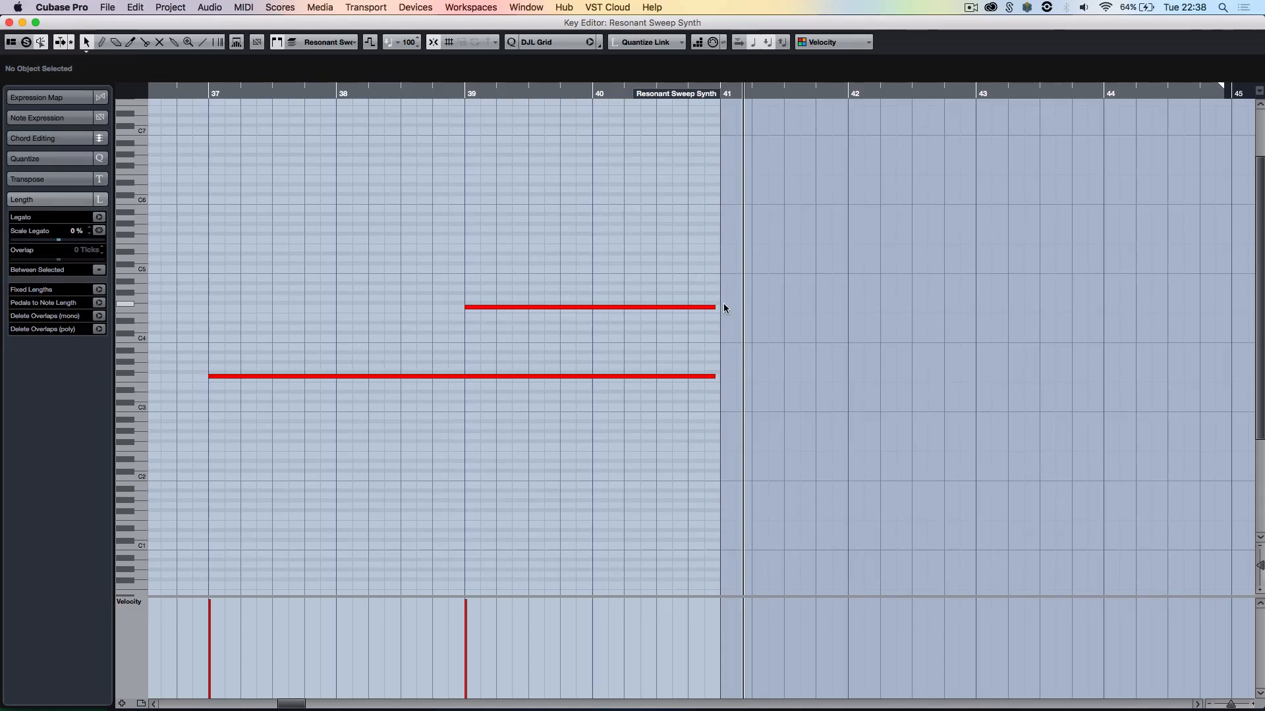
- Return to the project and check the Resonant Sweep Synth's Ascending Sweeps program in HALion Sonic SE 2
key(Return)
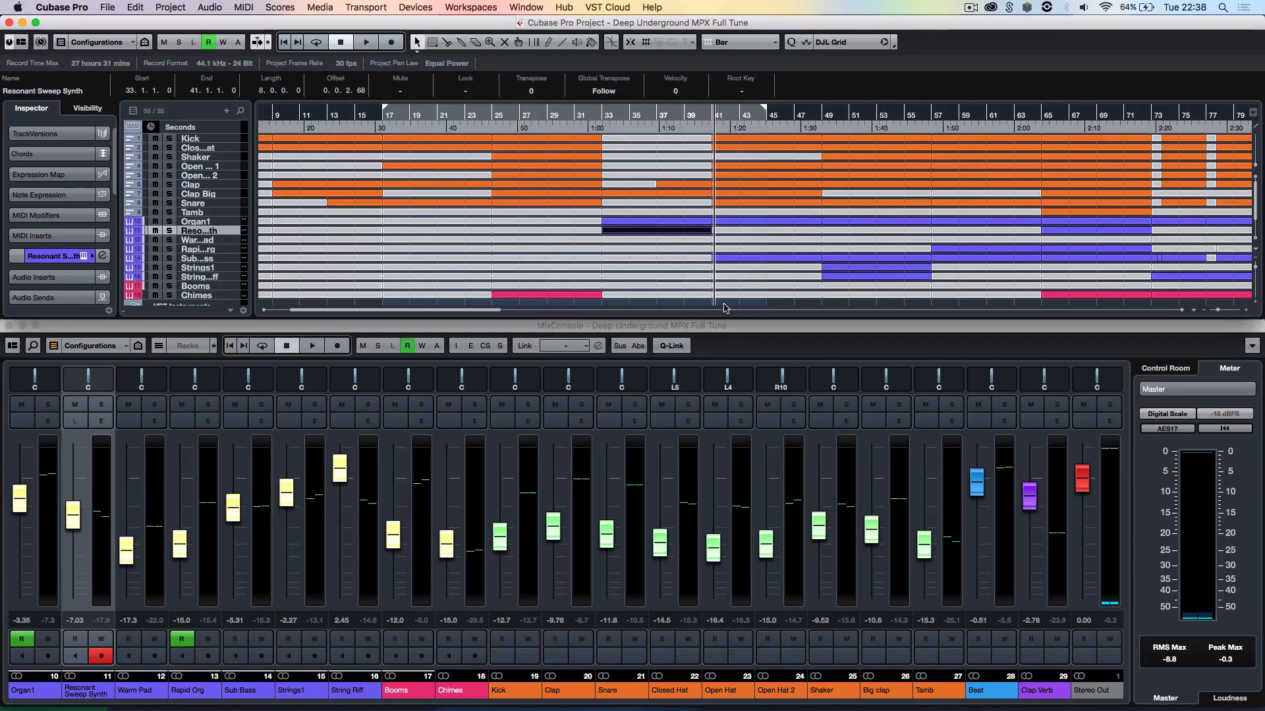
click(84, 257)
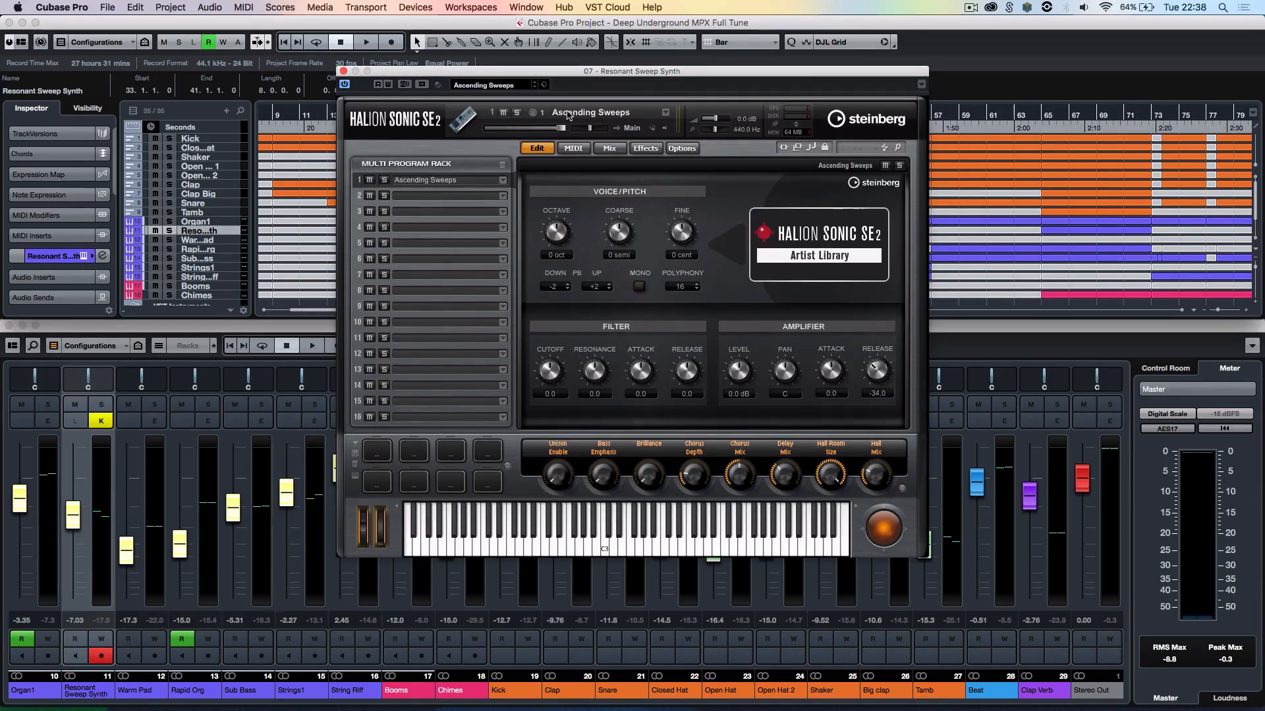
click(343, 71)
- Select the Sub Bass part at bar 41, set the locators to its range and play from its start
scroll(686, 272, right, 3)
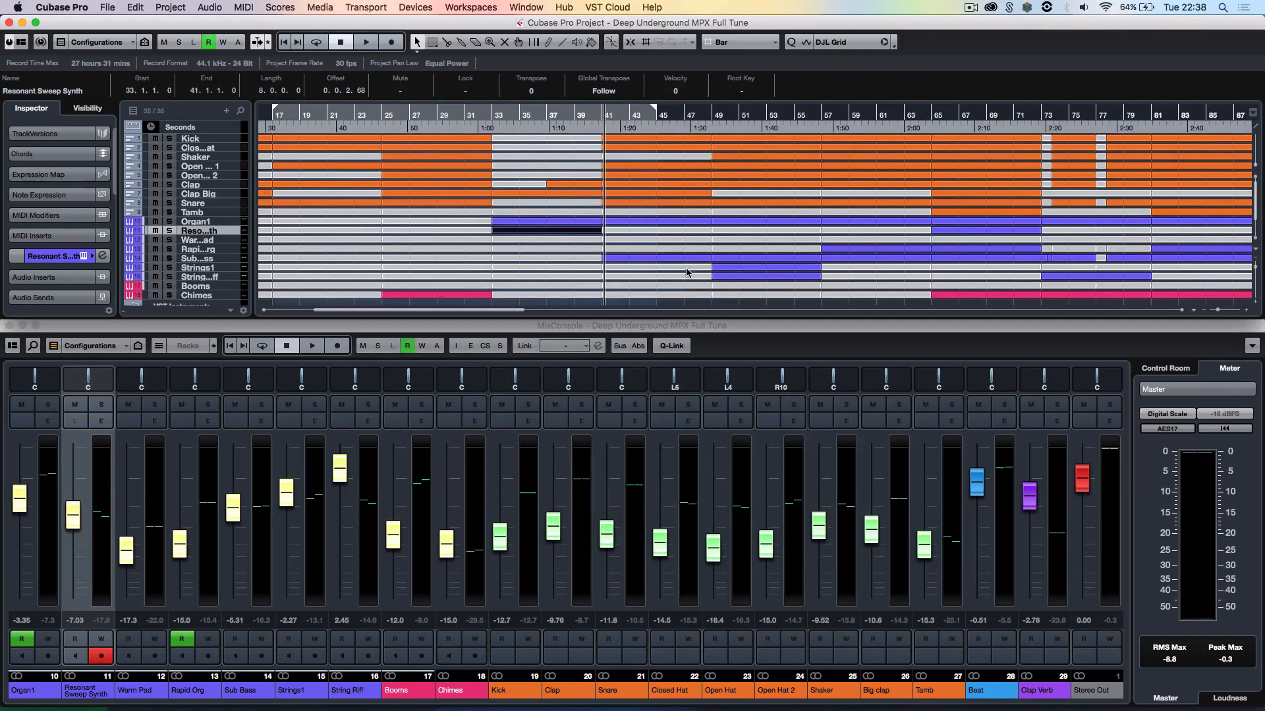
scroll(686, 272, down, 3)
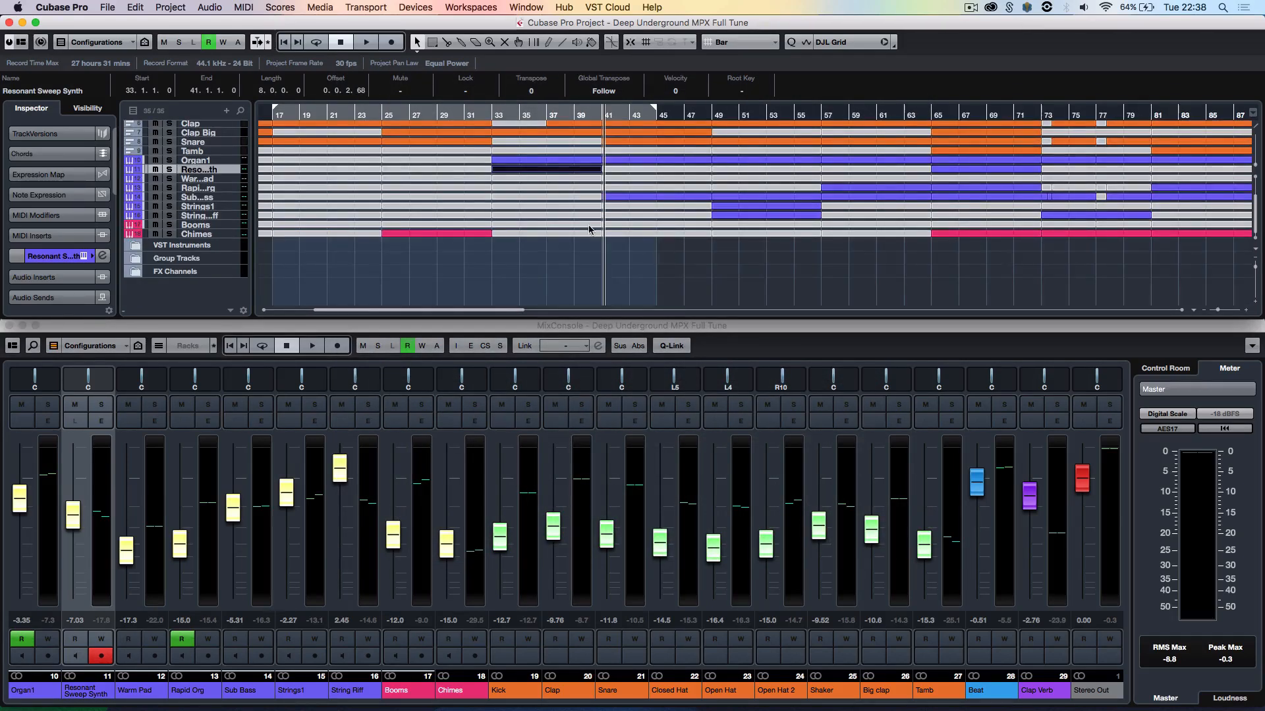
click(232, 199)
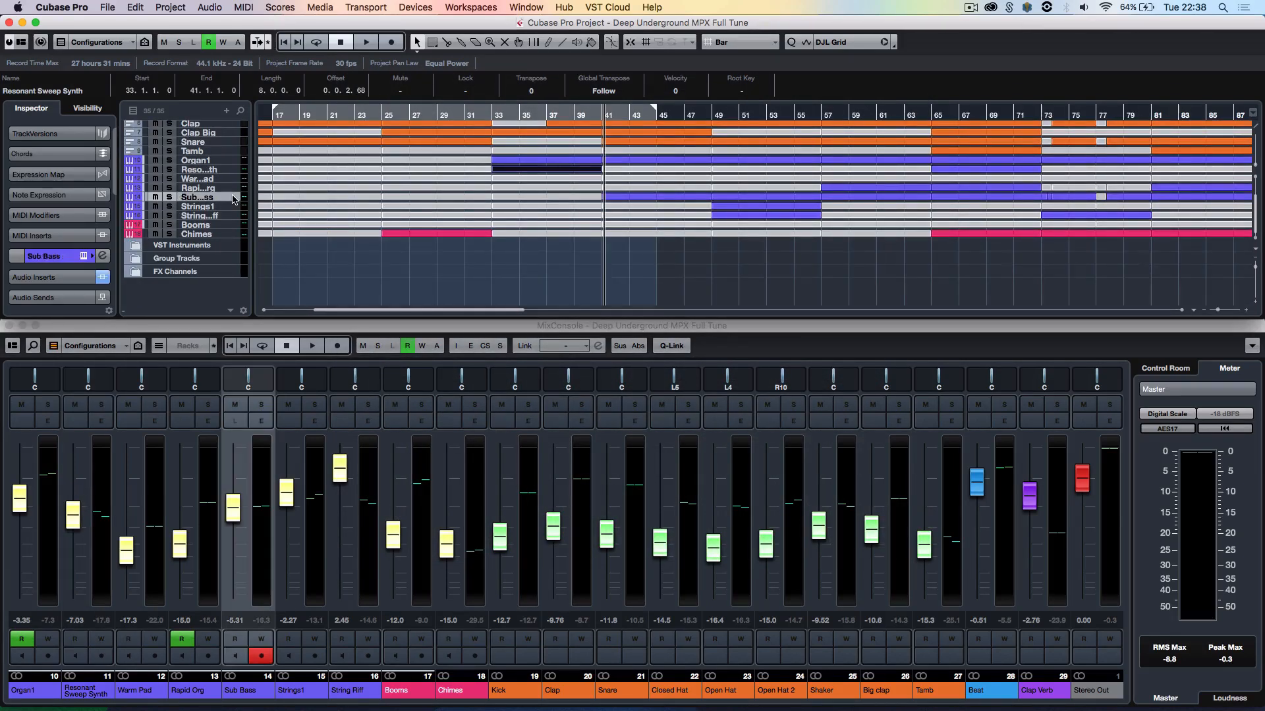
click(669, 198)
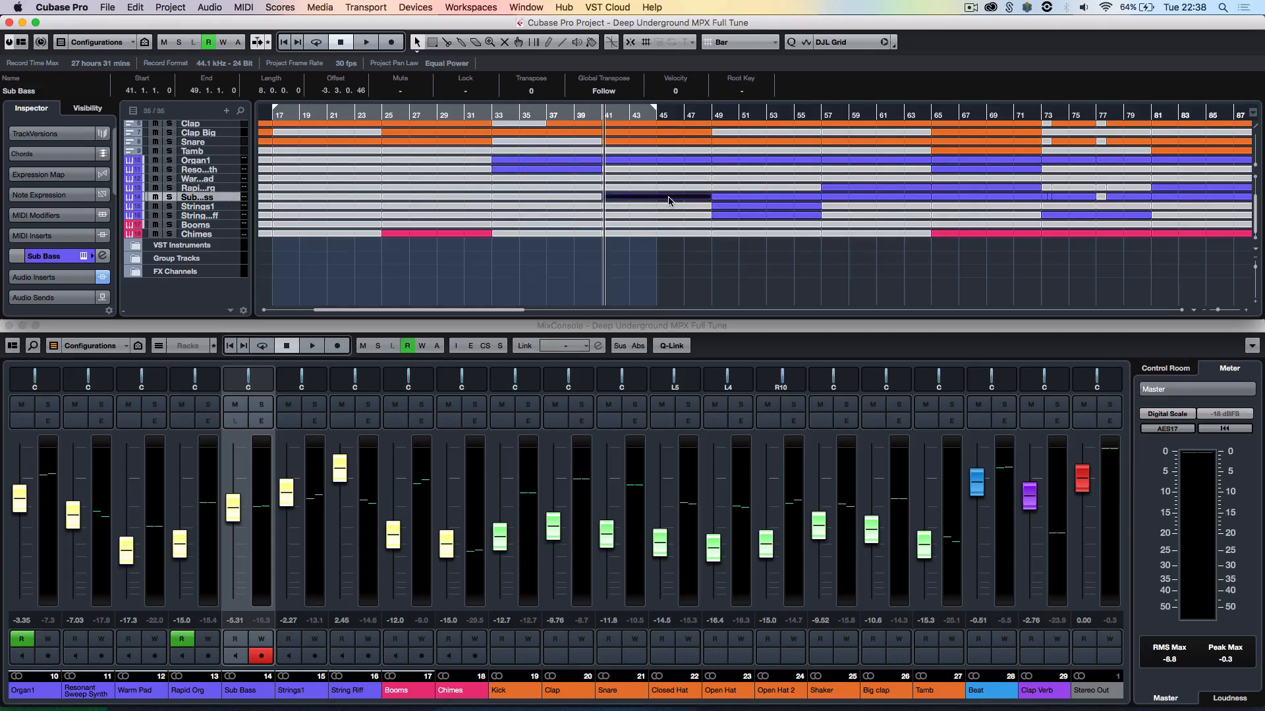
key(p)
key(l)
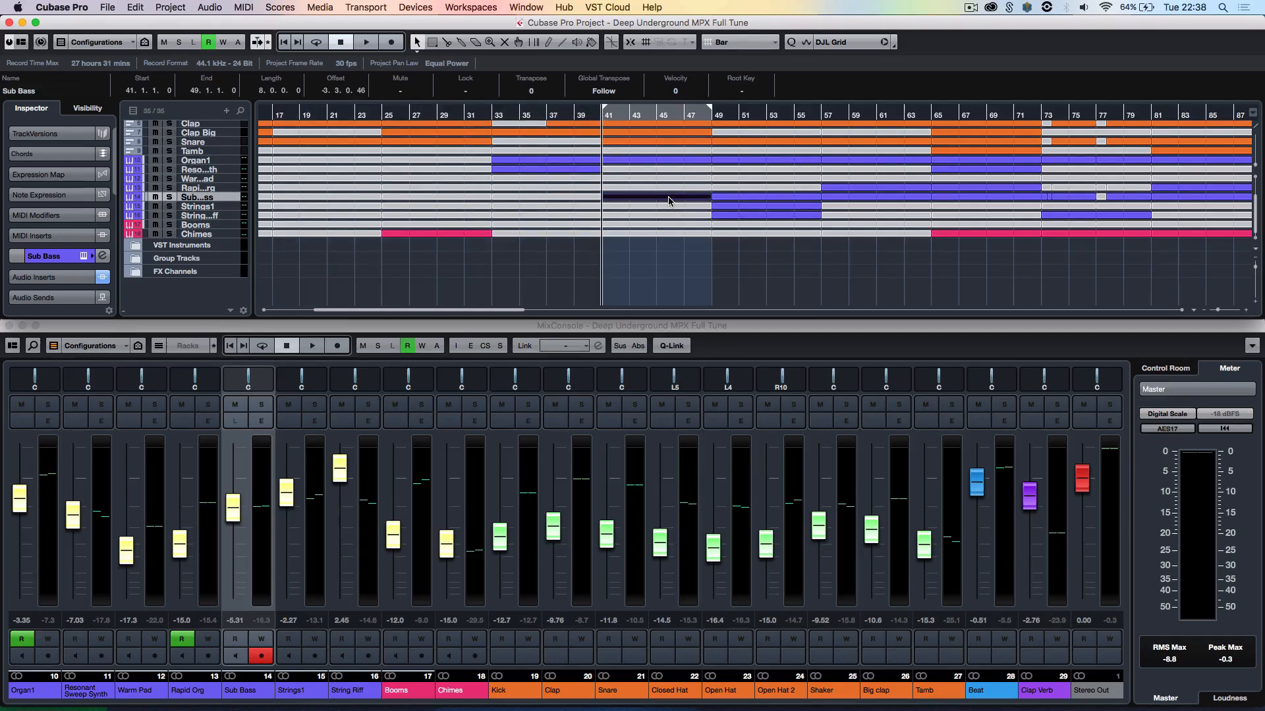
key(space)
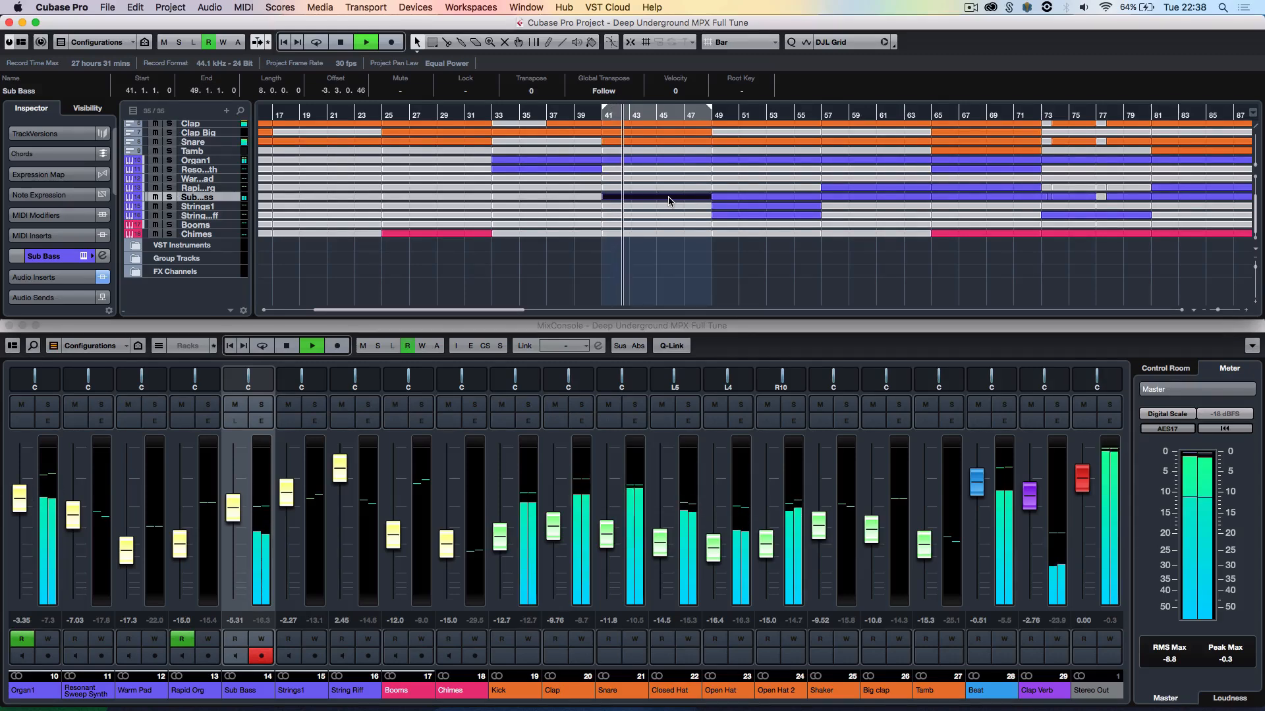
- View the oscillator page of the Sub Bass track's Retrologue 2 instrument, close it and stop playback
click(84, 257)
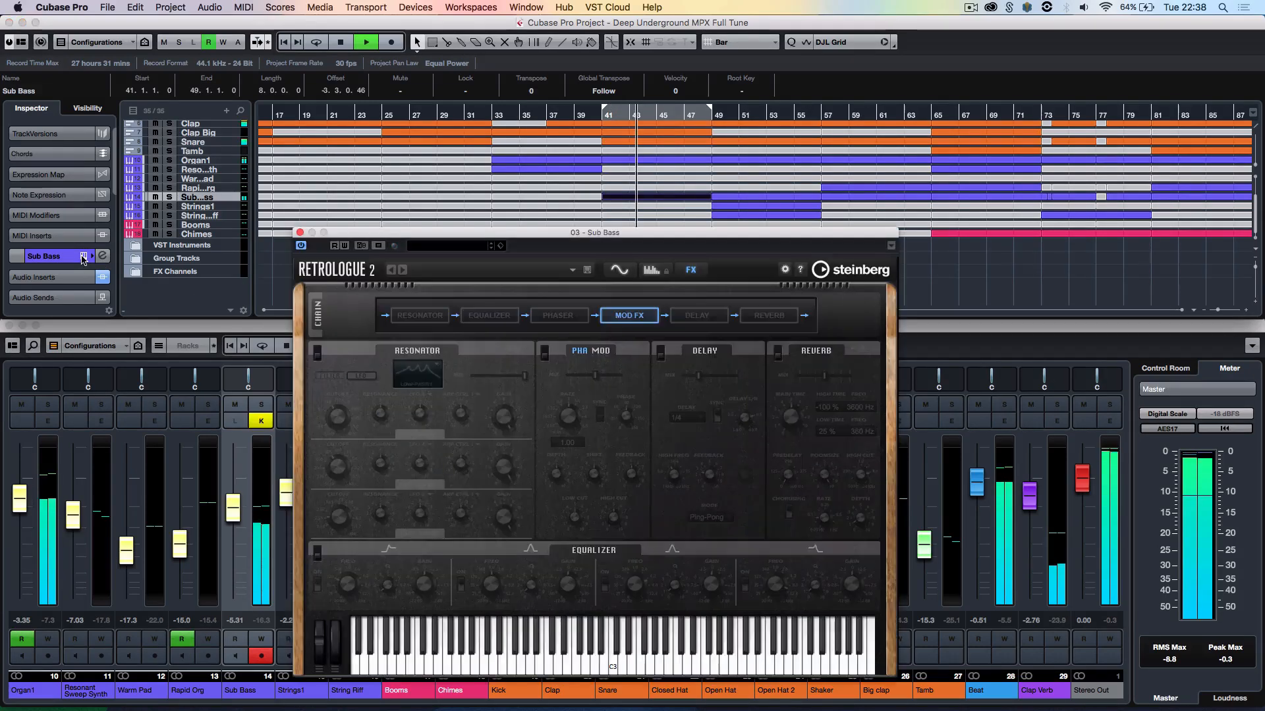
drag(624, 237, 639, 146)
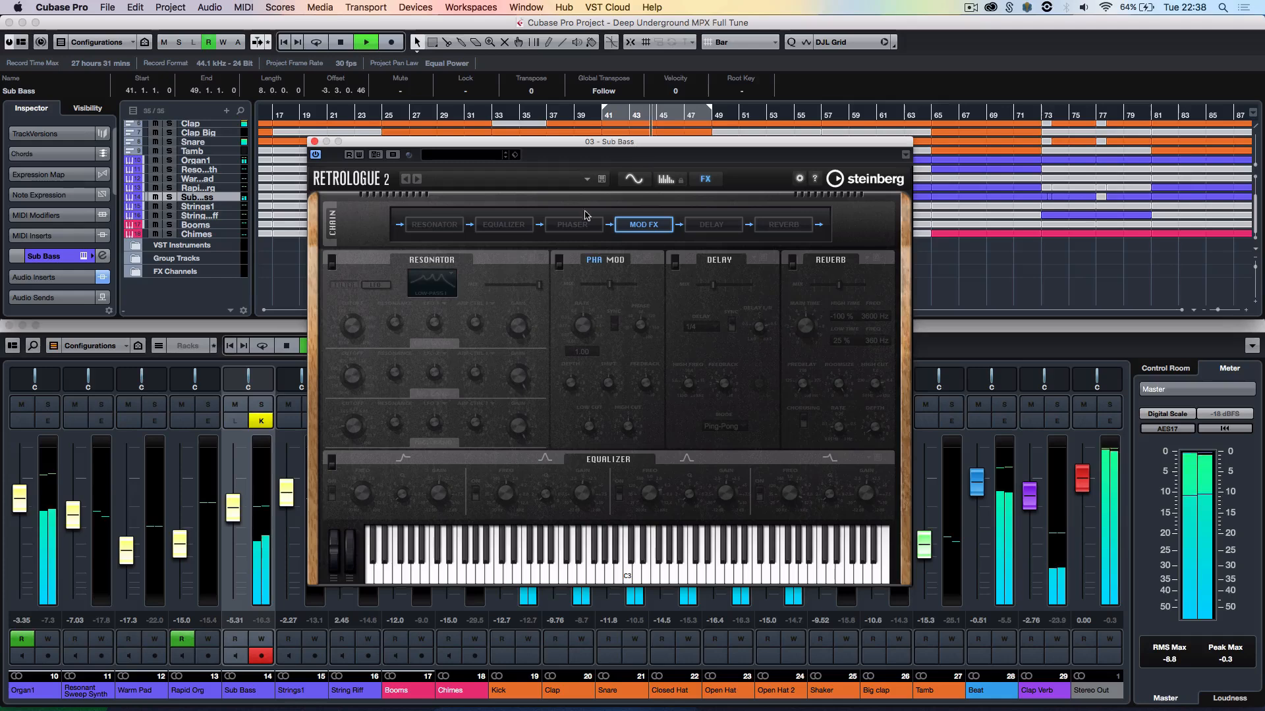
click(633, 179)
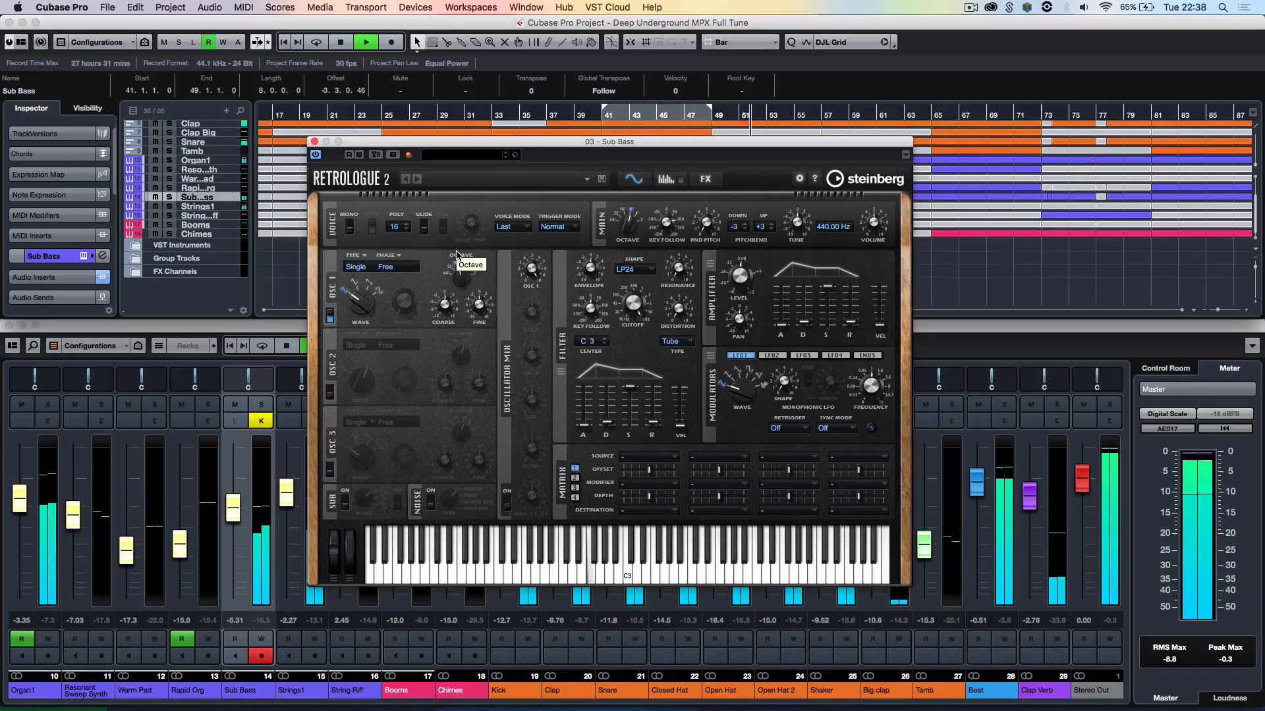
click(314, 141)
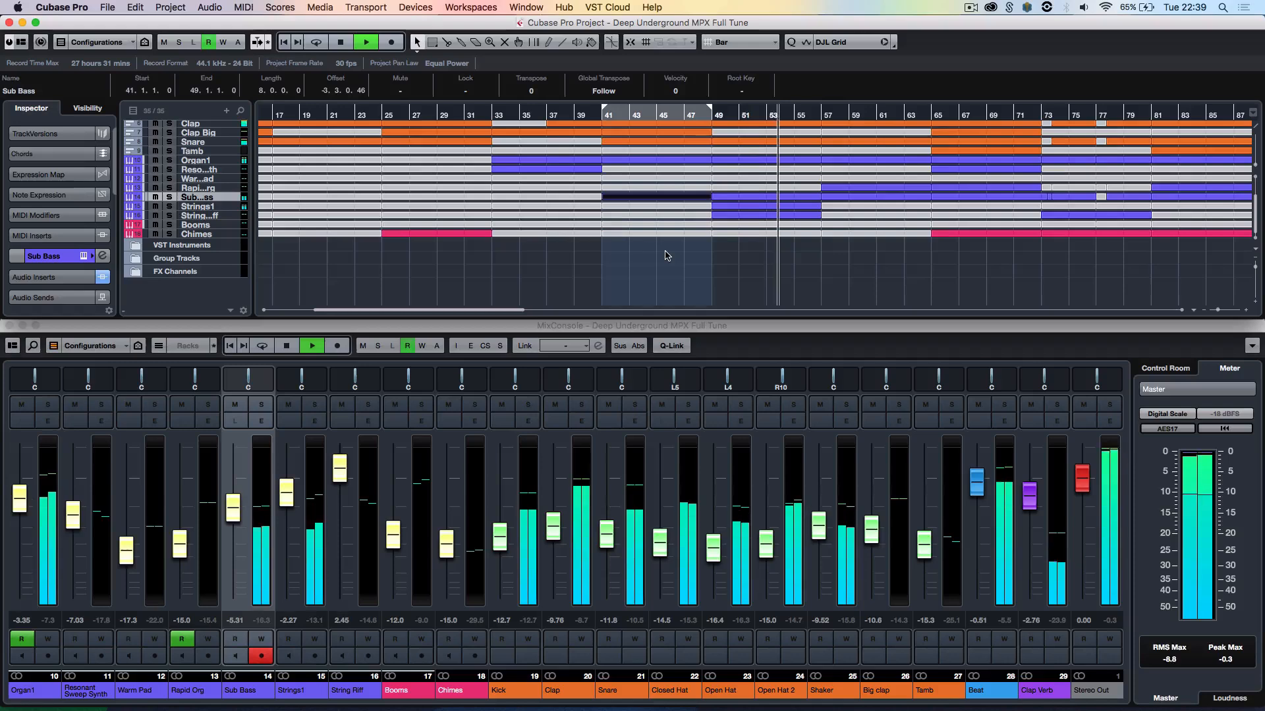
key(space)
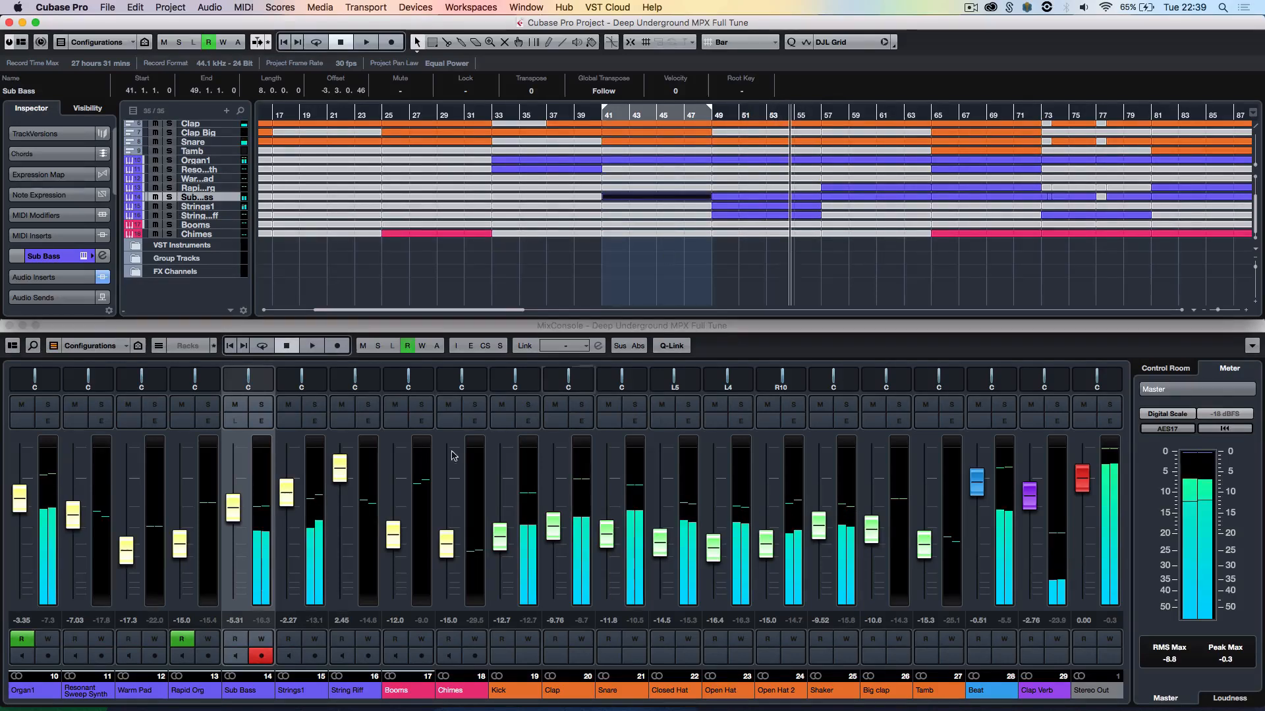
- Check the Compressor insert on the Sub Bass channel and the Kick channel's send that feeds it
click(261, 421)
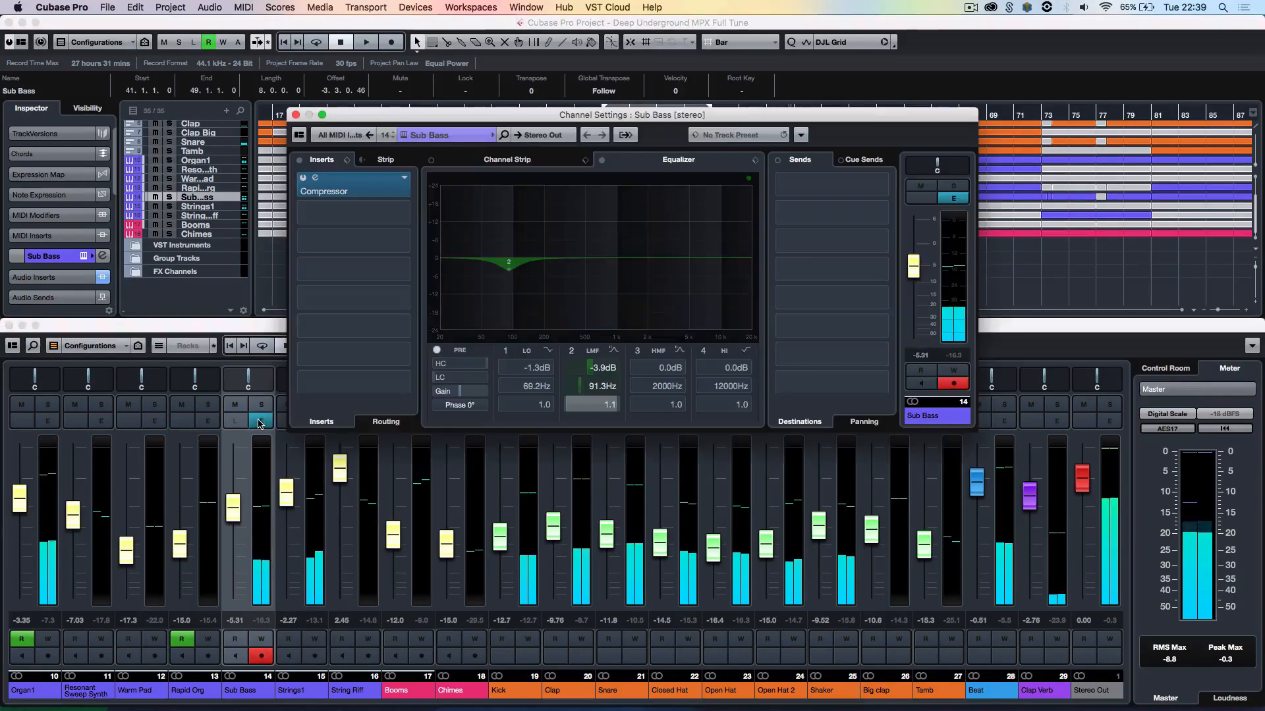
double_click(374, 186)
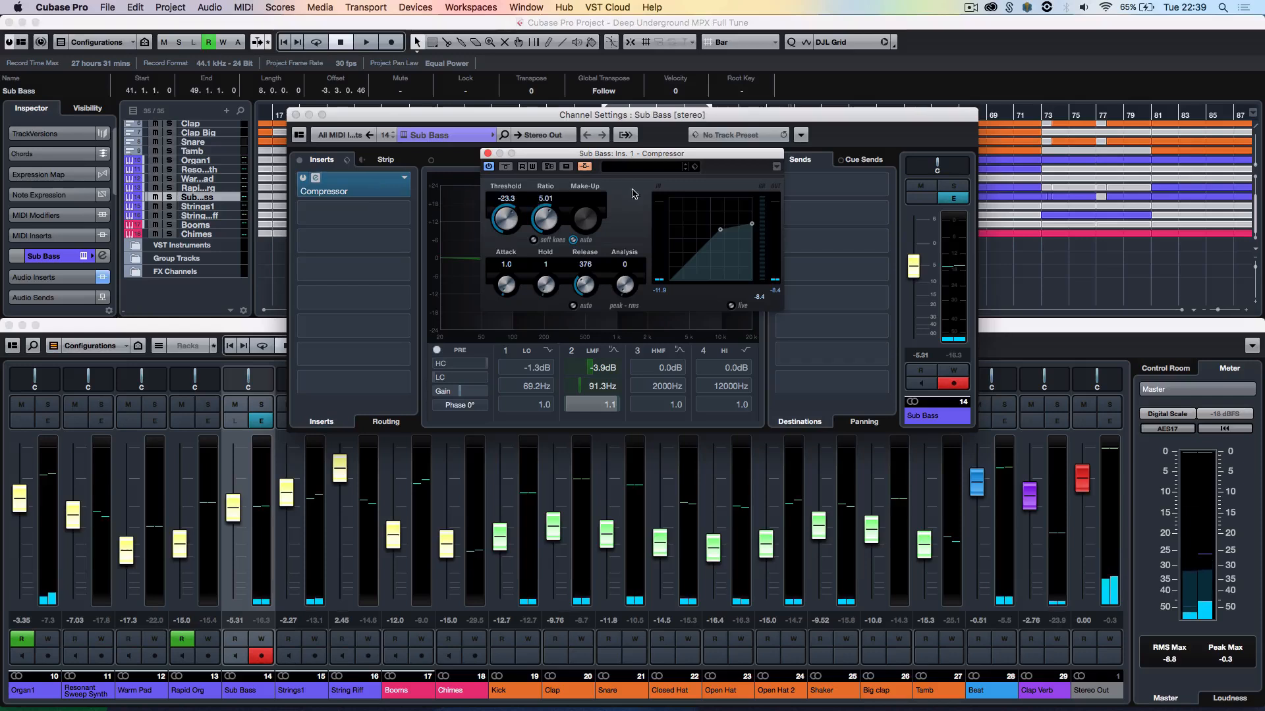
click(488, 154)
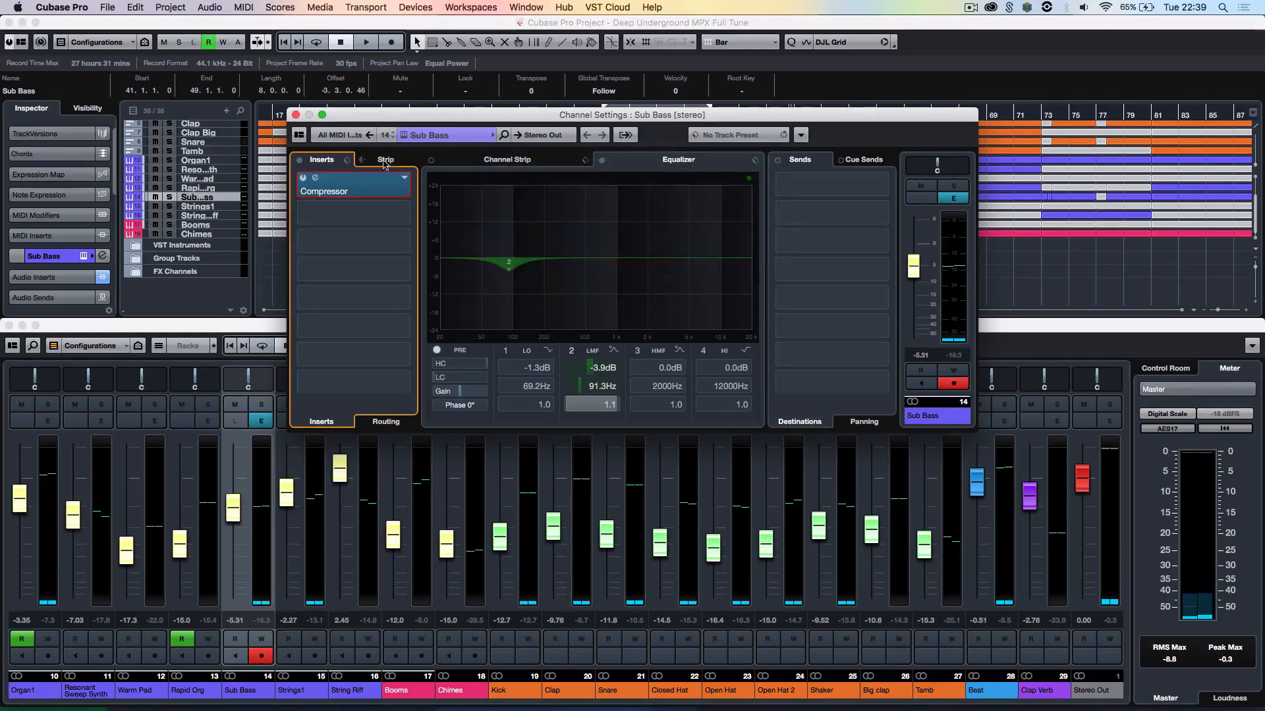
click(296, 116)
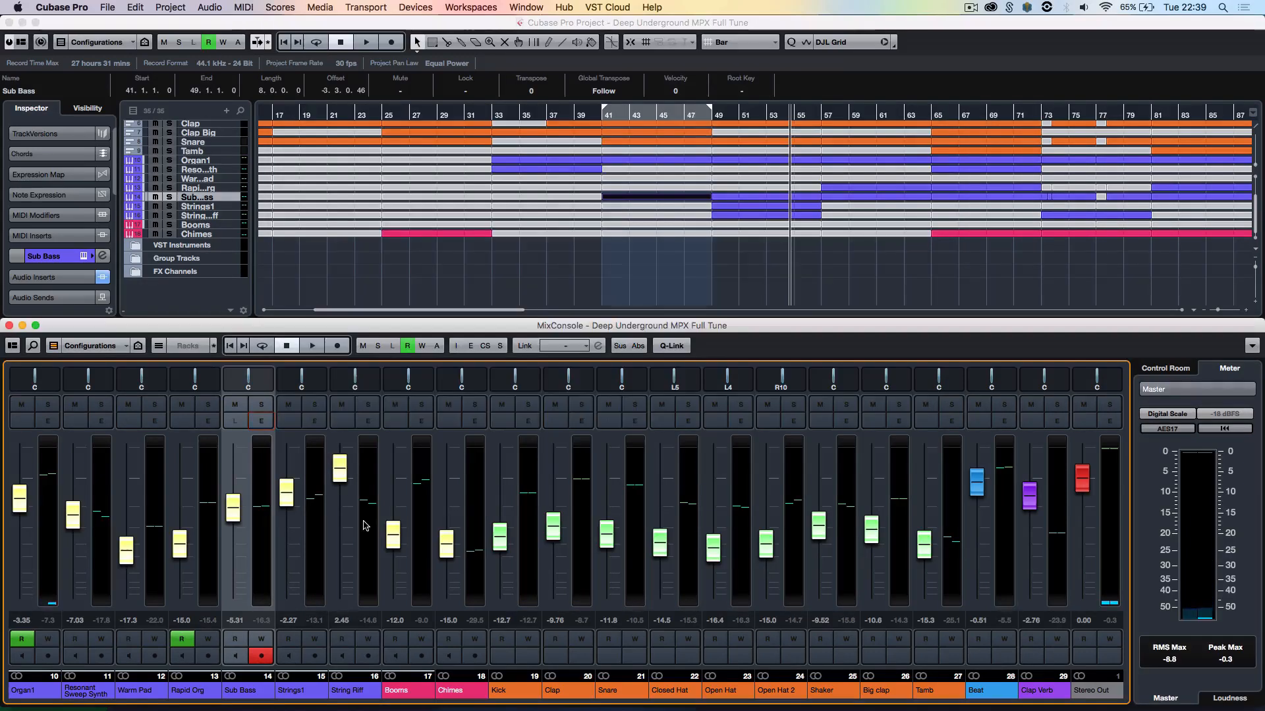
click(529, 425)
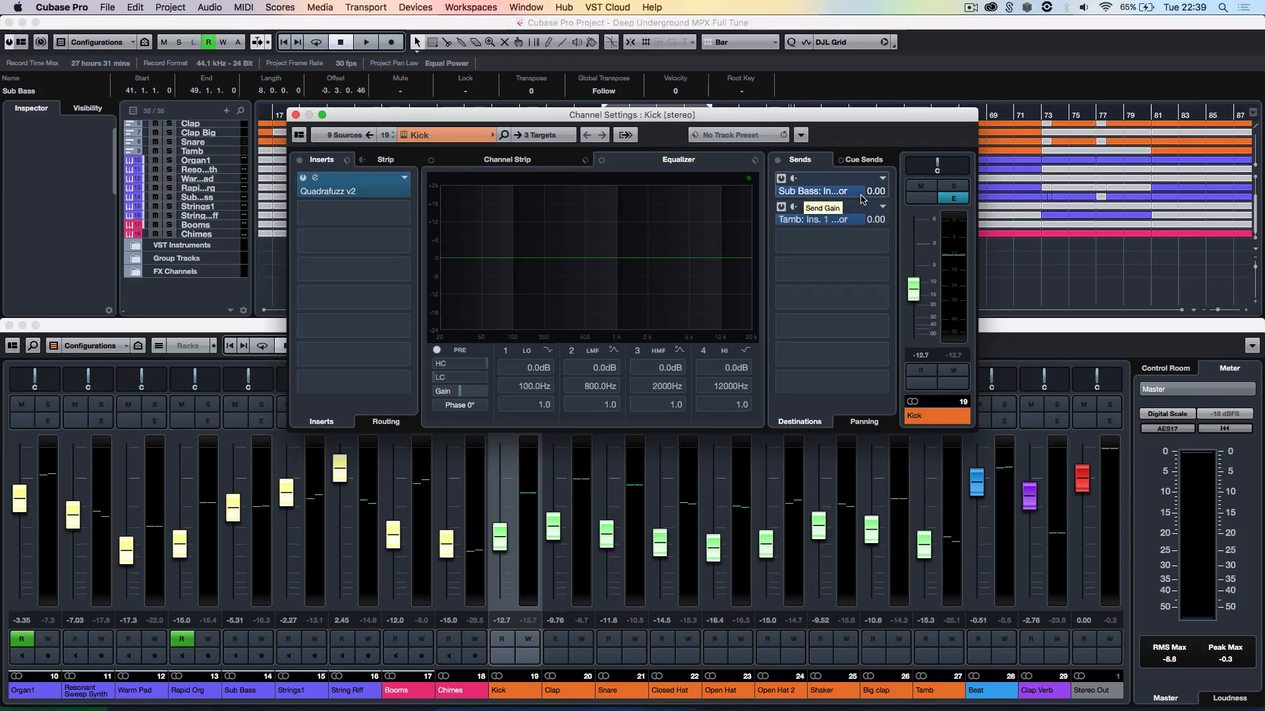
click(296, 115)
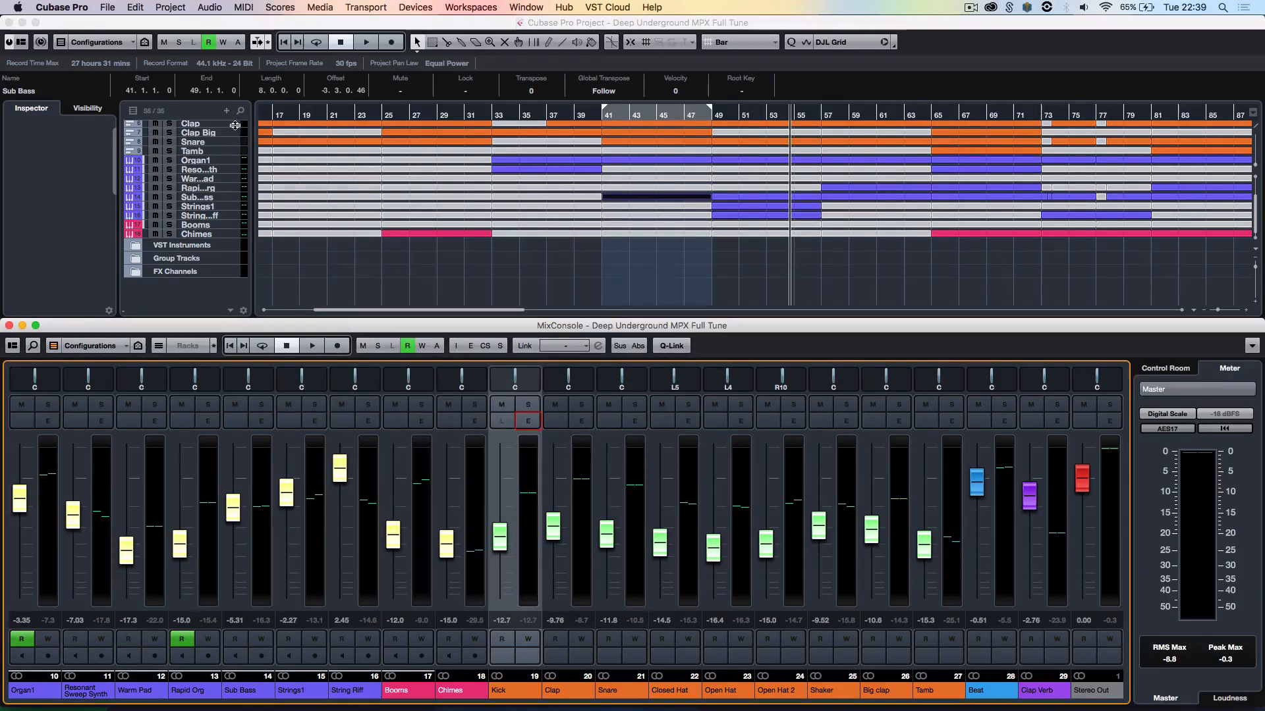
- Select the Tamb track and open its part at bar 65 in the Key Editor
click(230, 153)
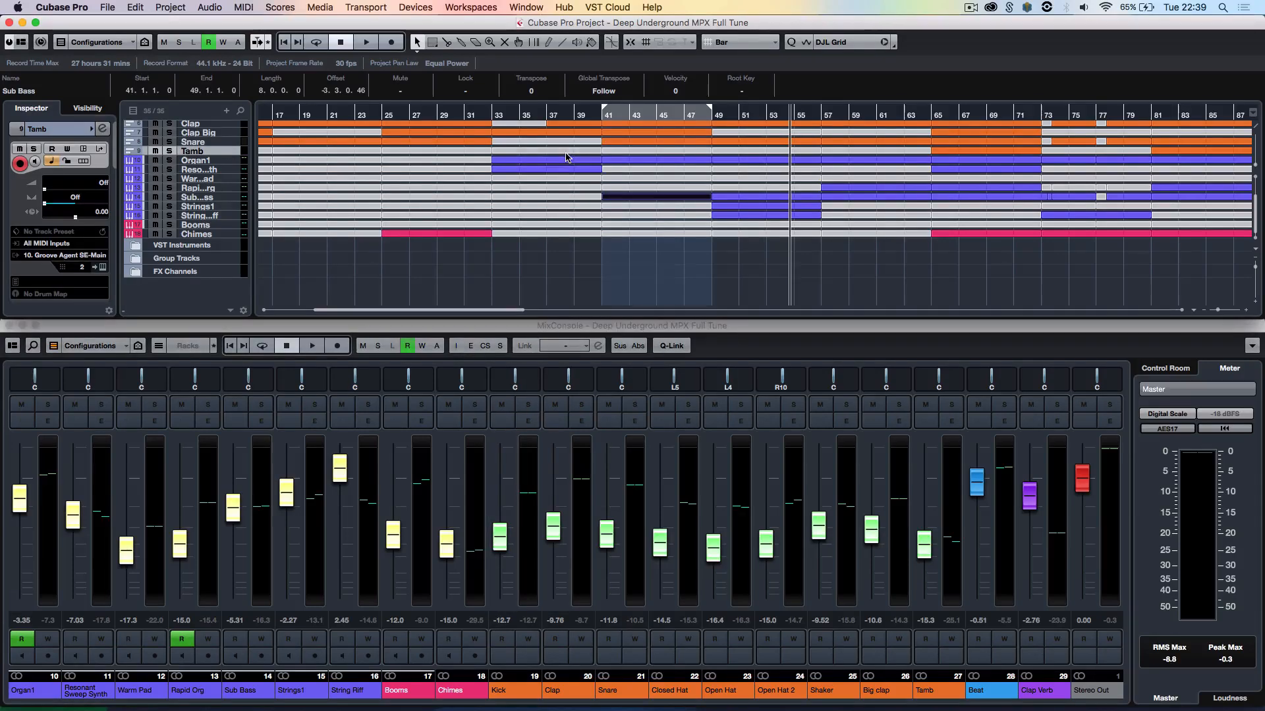
double_click(934, 149)
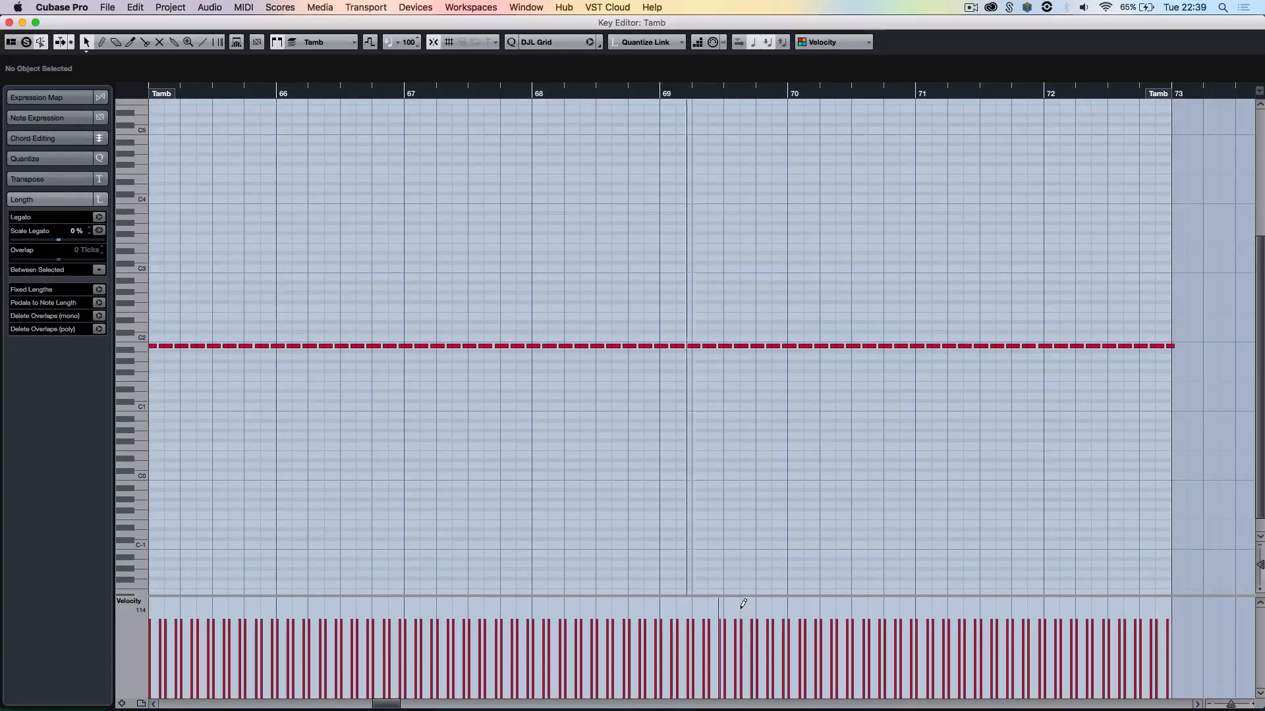
- Leave the Key Editor, set the locators to the Tamb part at bar 65, play from its start and solo Tamb
key(Return)
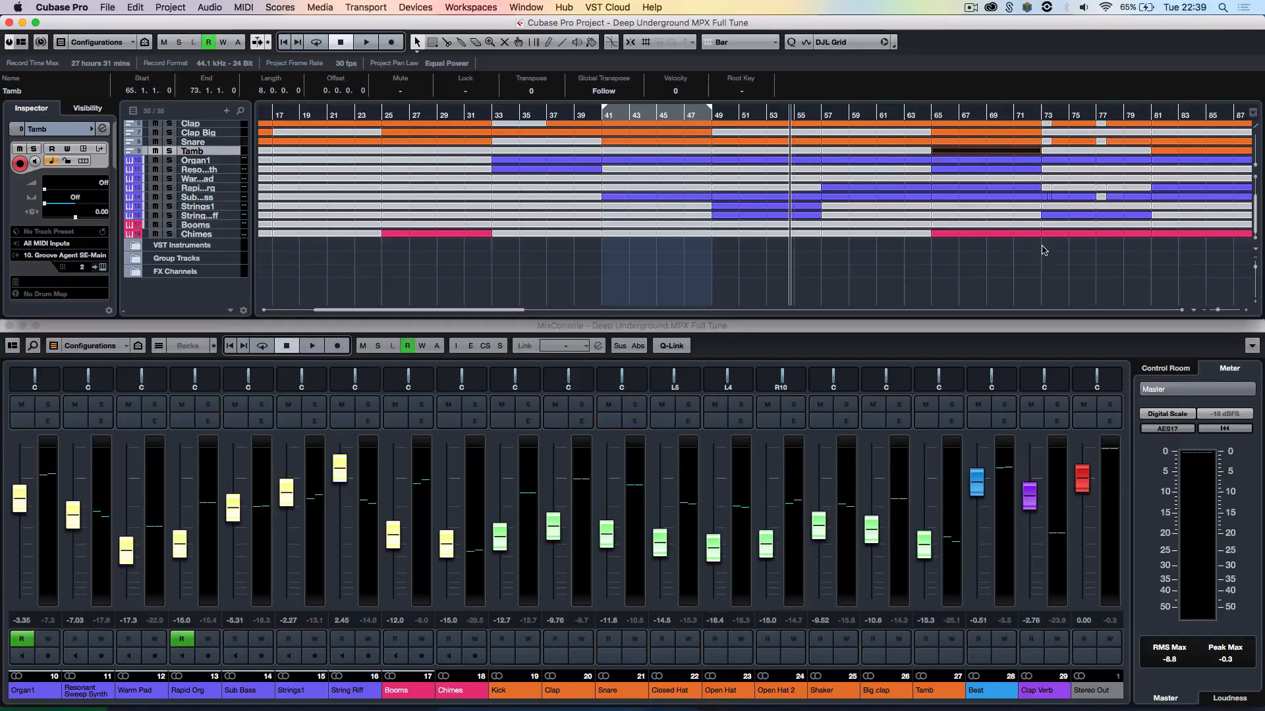
key(p)
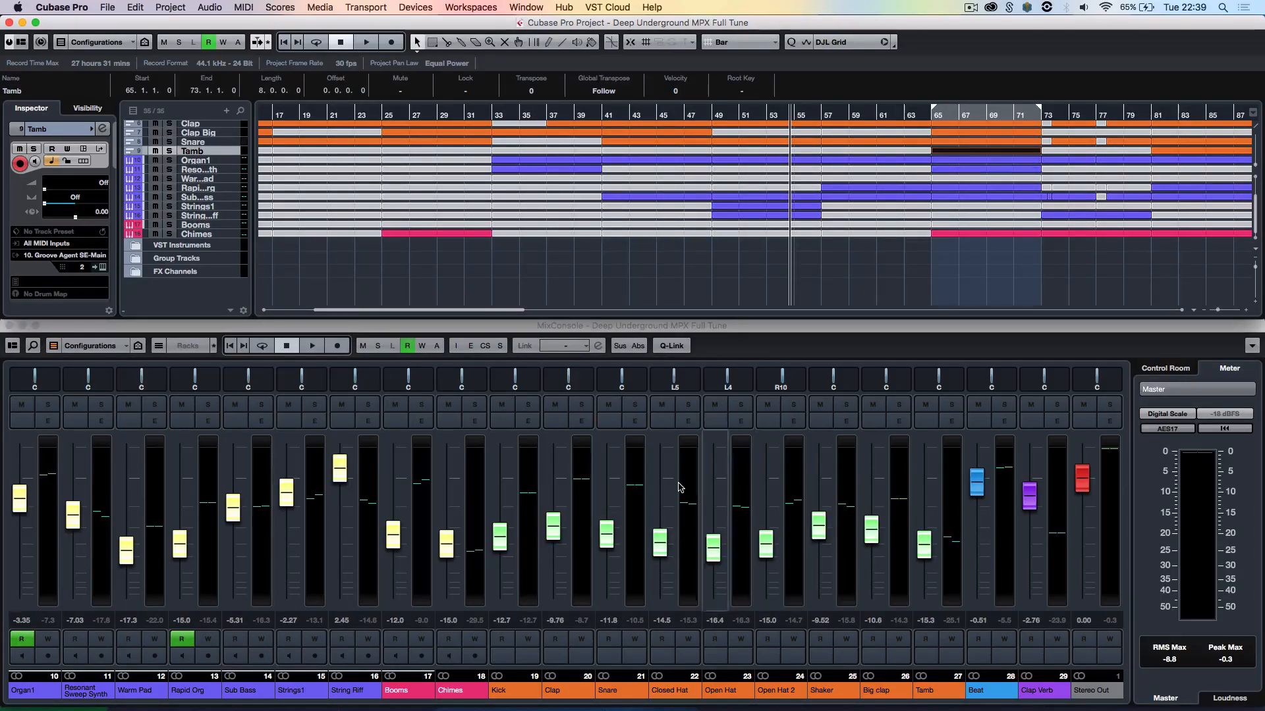
key(space)
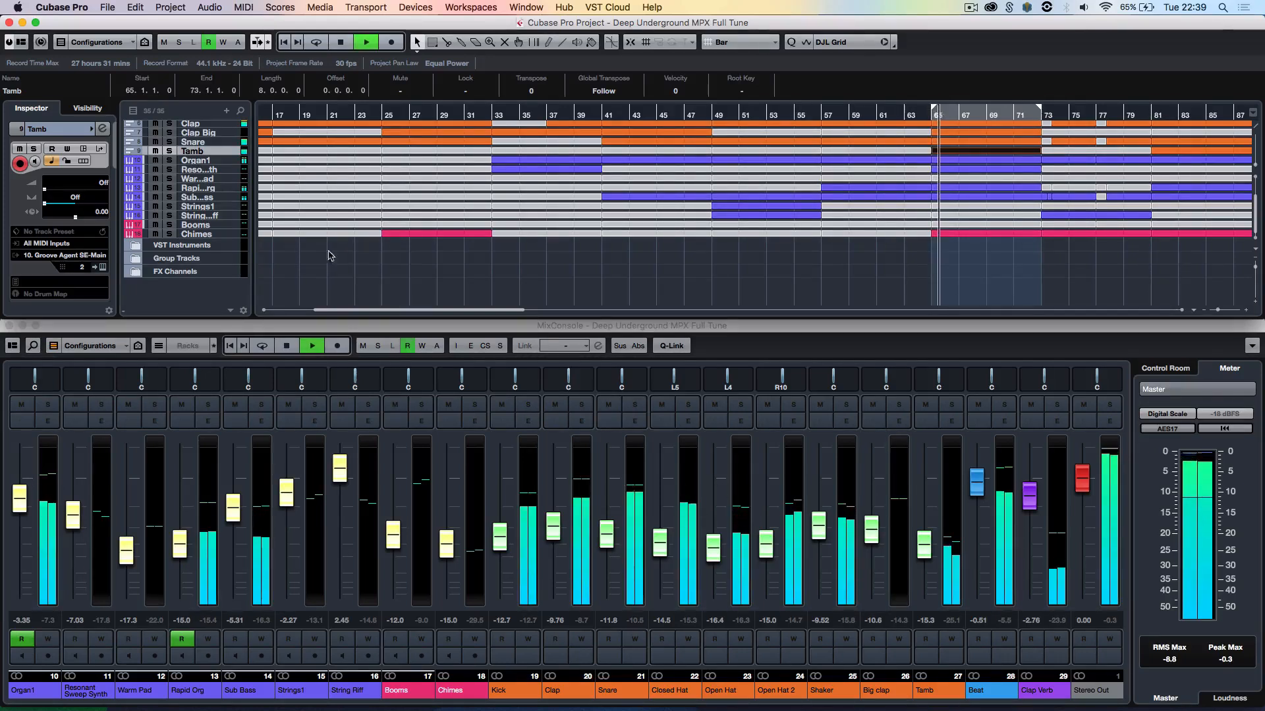
click(169, 151)
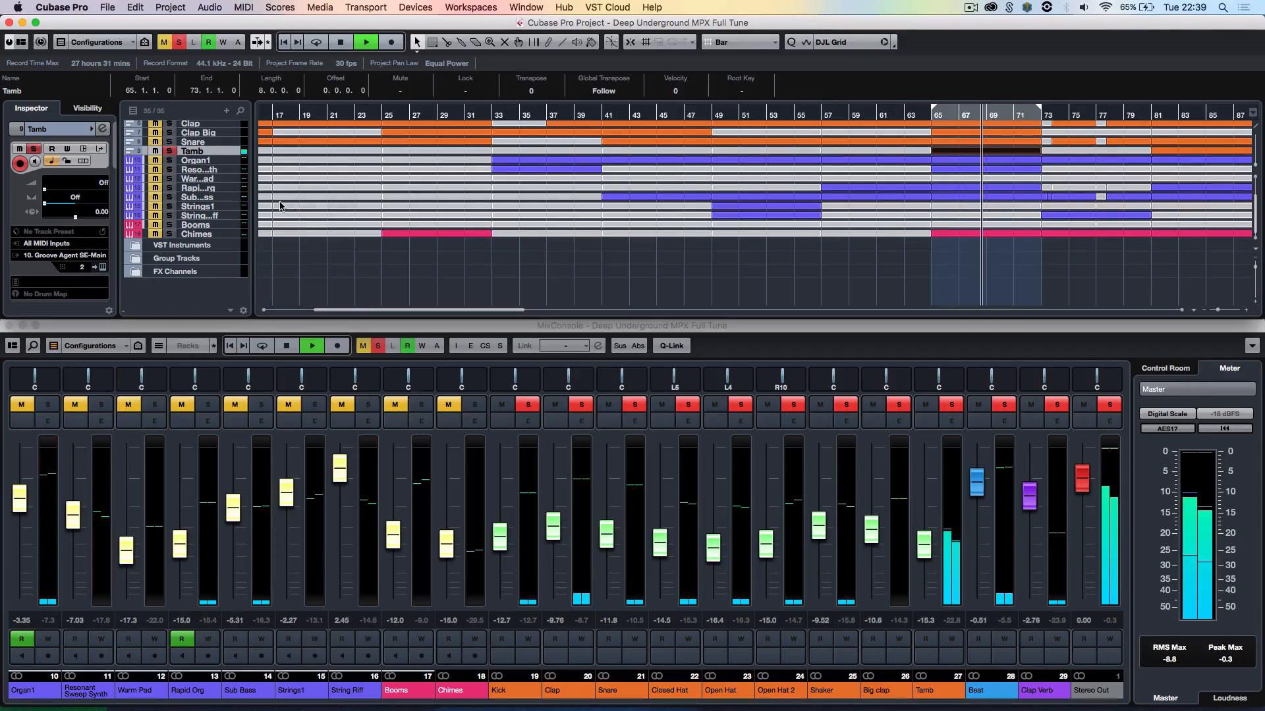
- Solo the Kick track together with the Tamb track during playback
scroll(280, 204, up, 5)
click(170, 139)
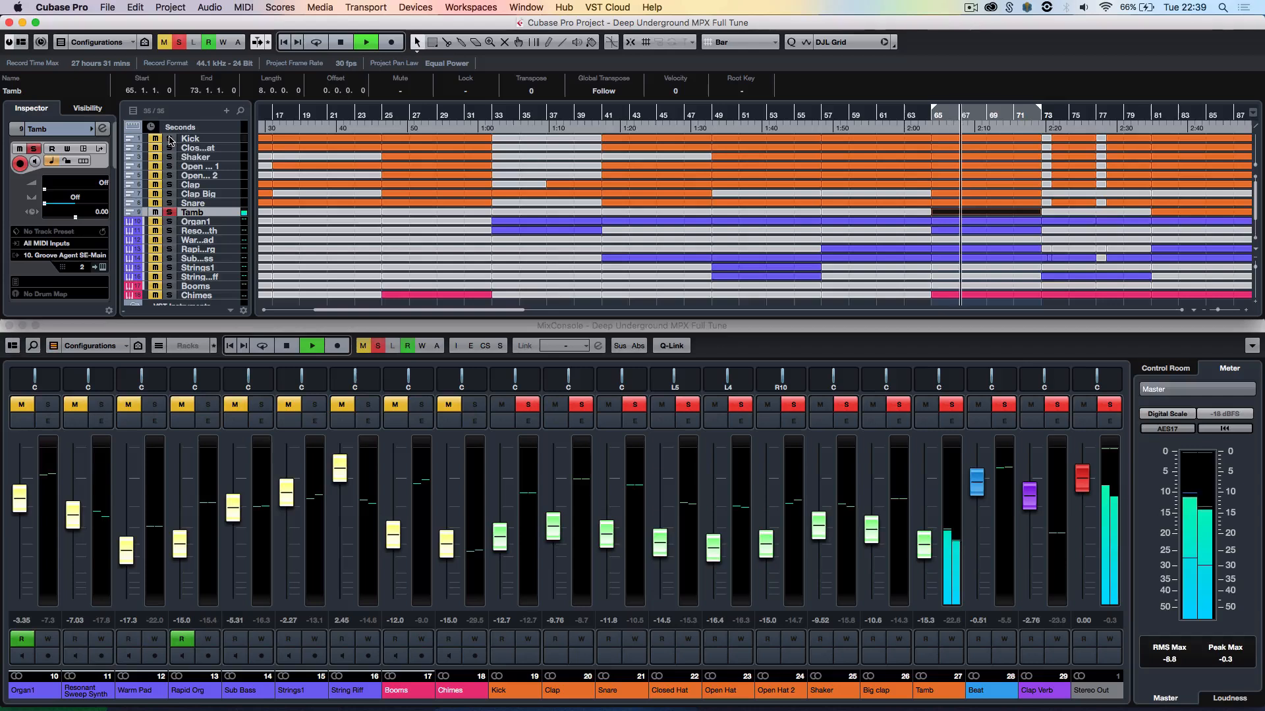
click(170, 139)
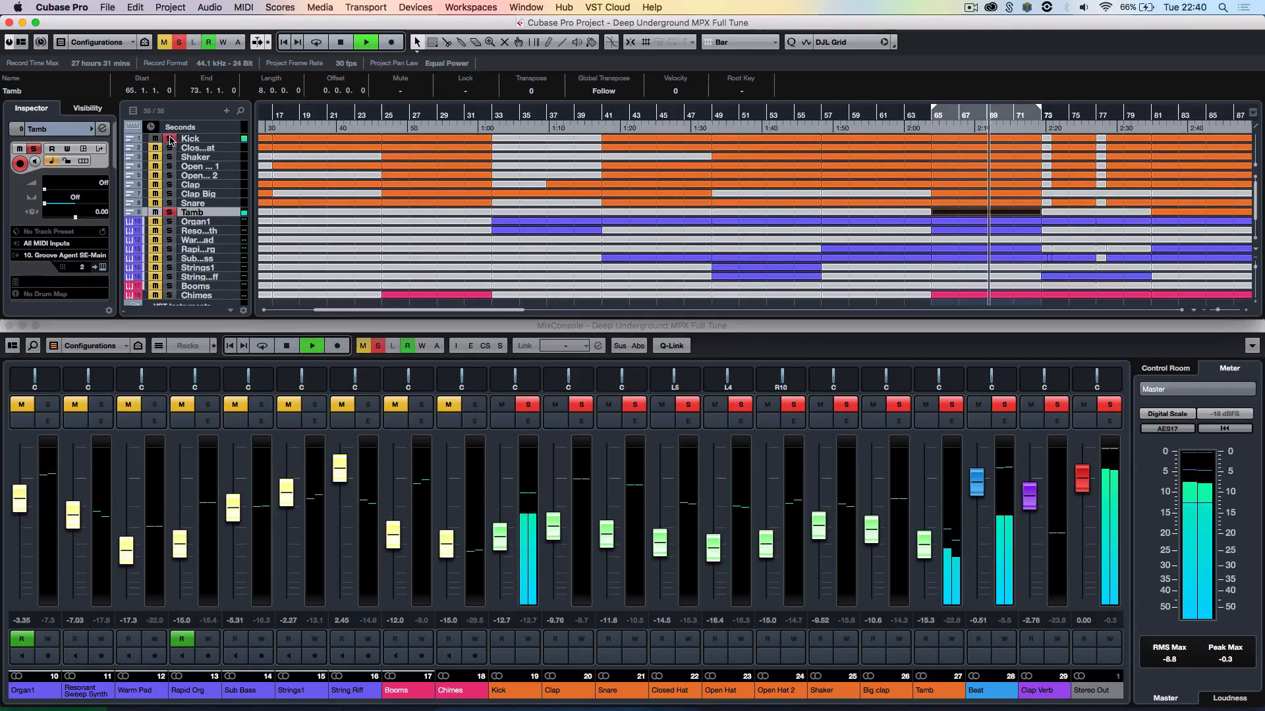
- View the Compressor insert in the Tamb channel settings, close both windows and stop playback
click(951, 420)
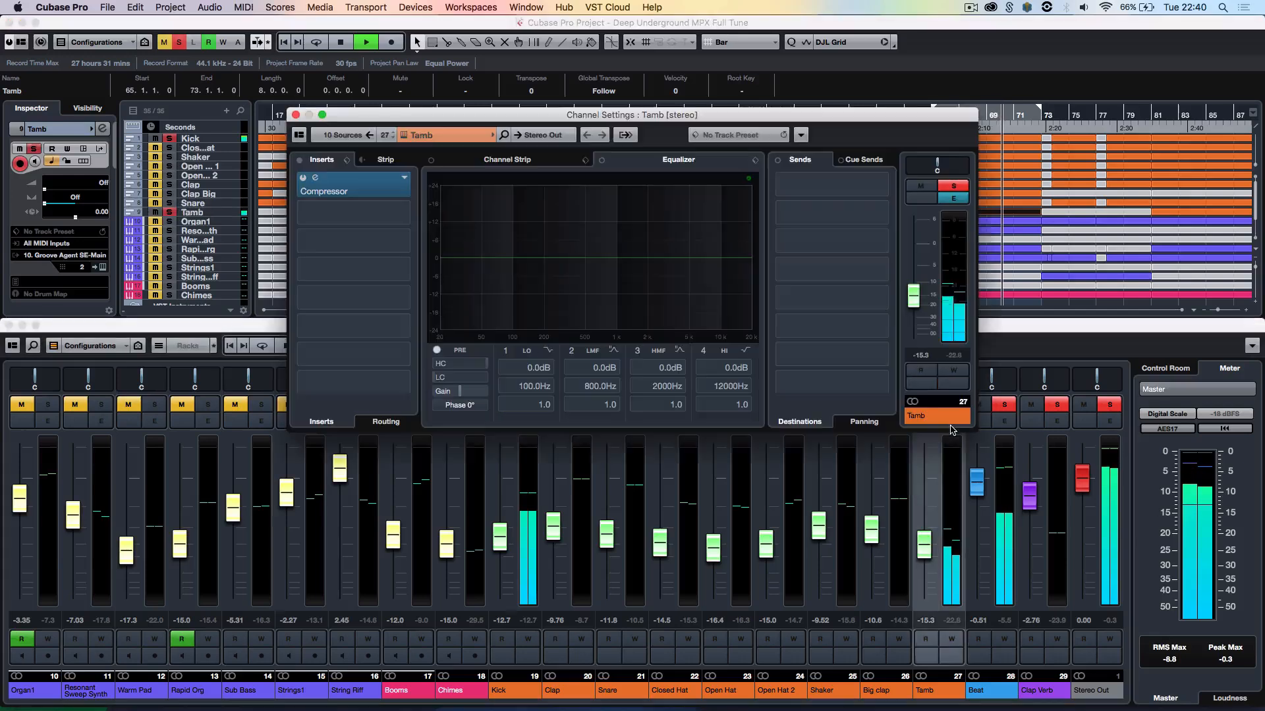
click(370, 185)
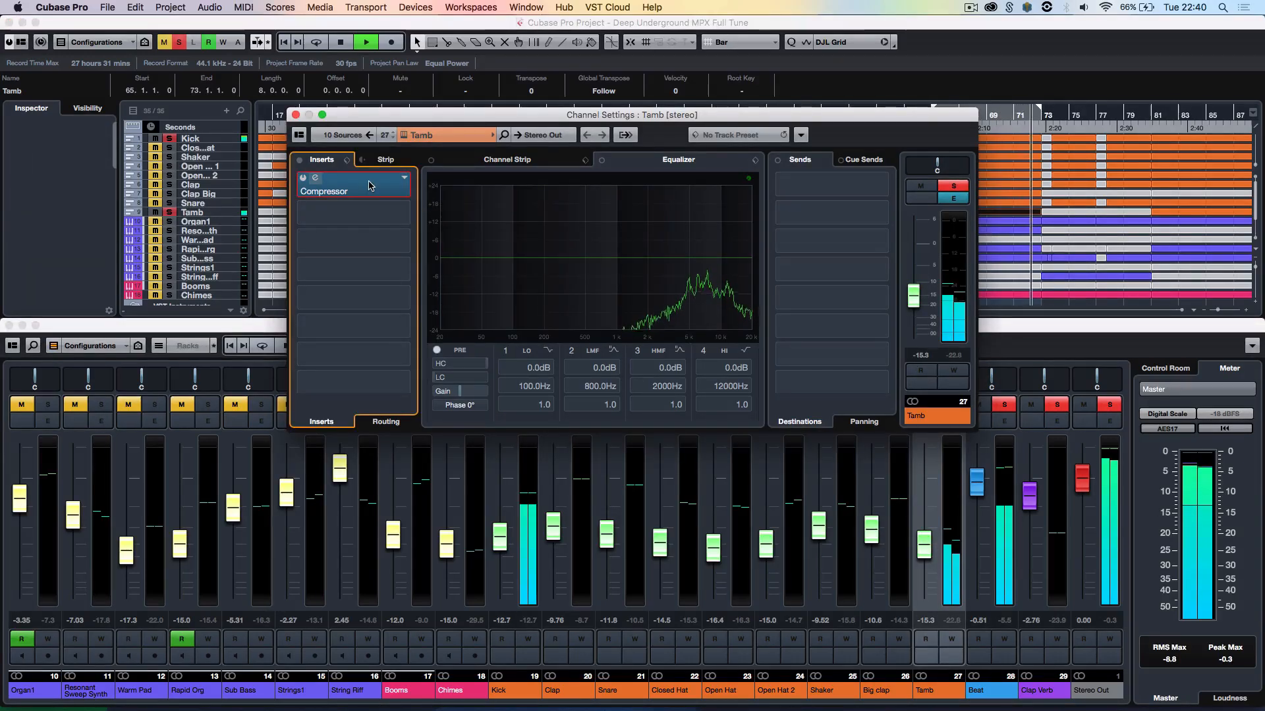
click(370, 185)
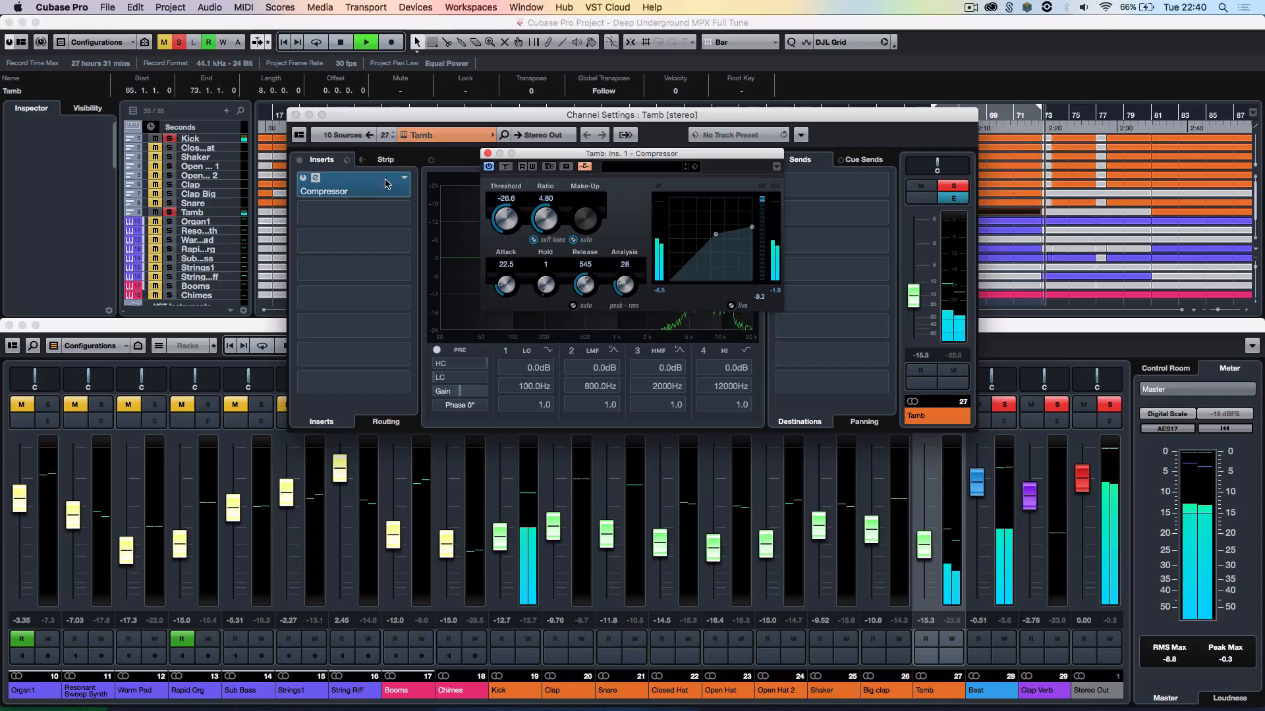
click(386, 184)
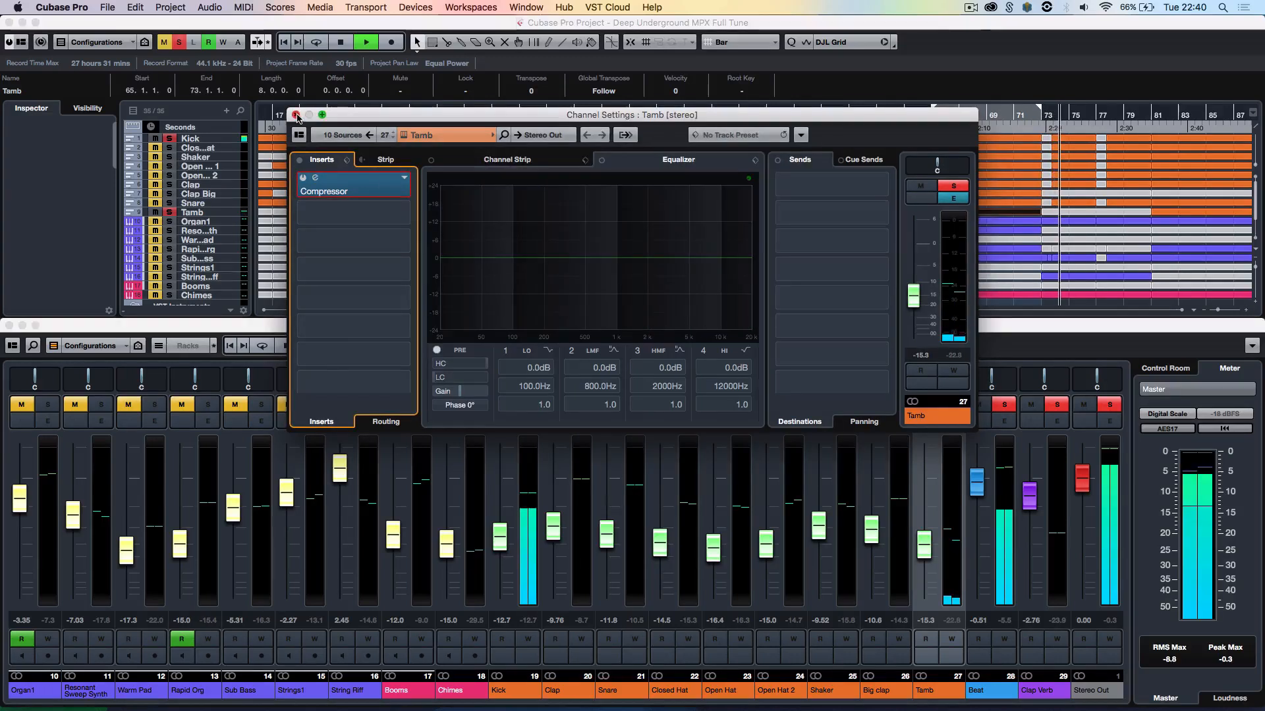
click(296, 116)
key(space)
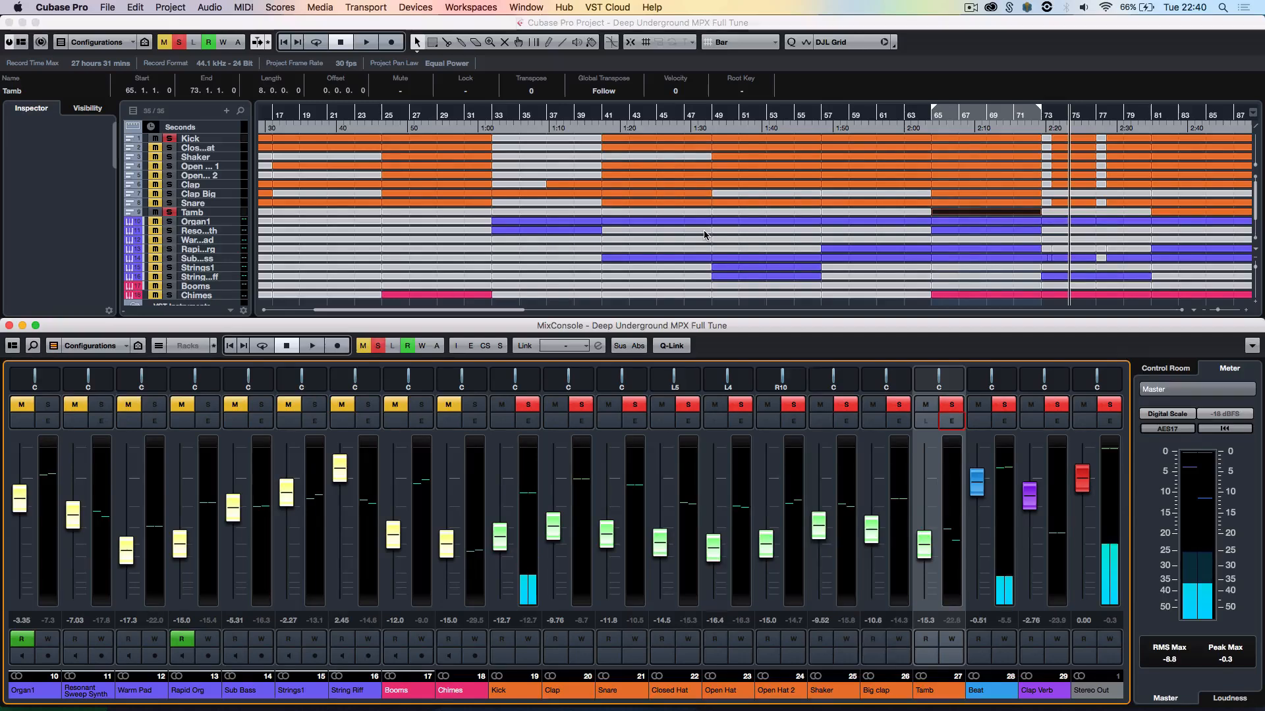
- Clear all solo and mute states in the project
key(g)
key(g)
key(h)
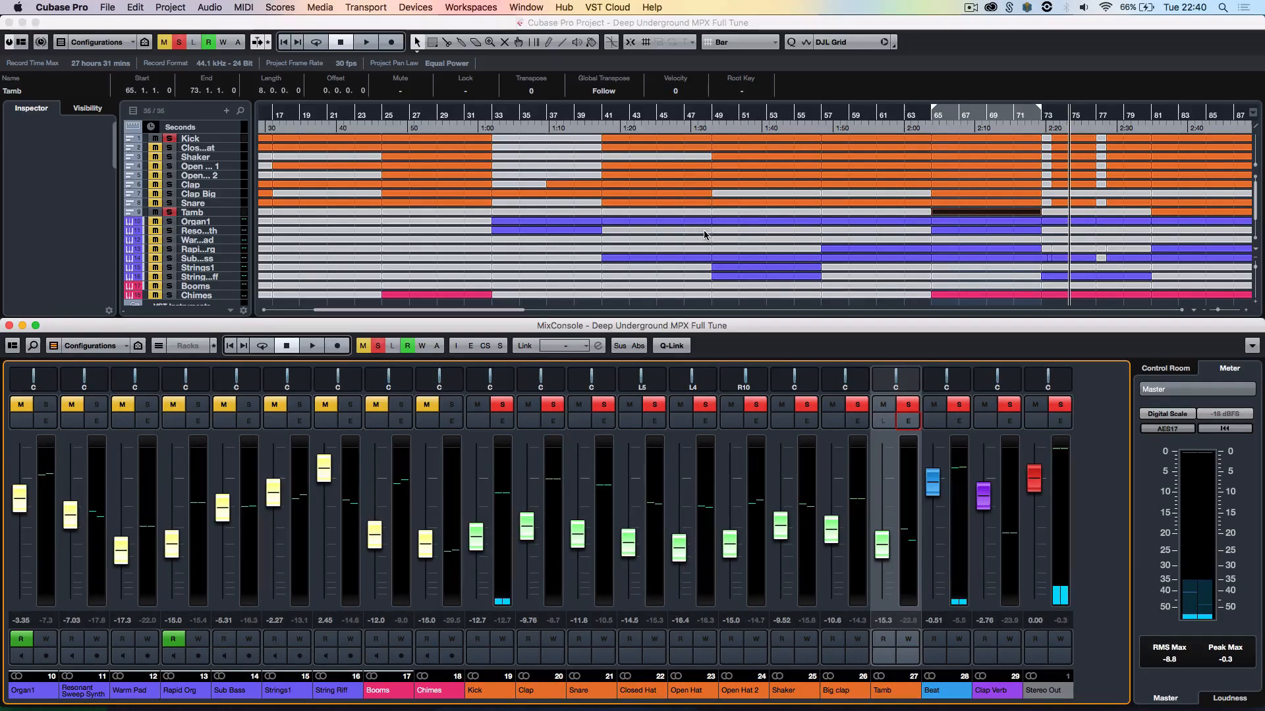
key(h)
click(178, 42)
click(164, 42)
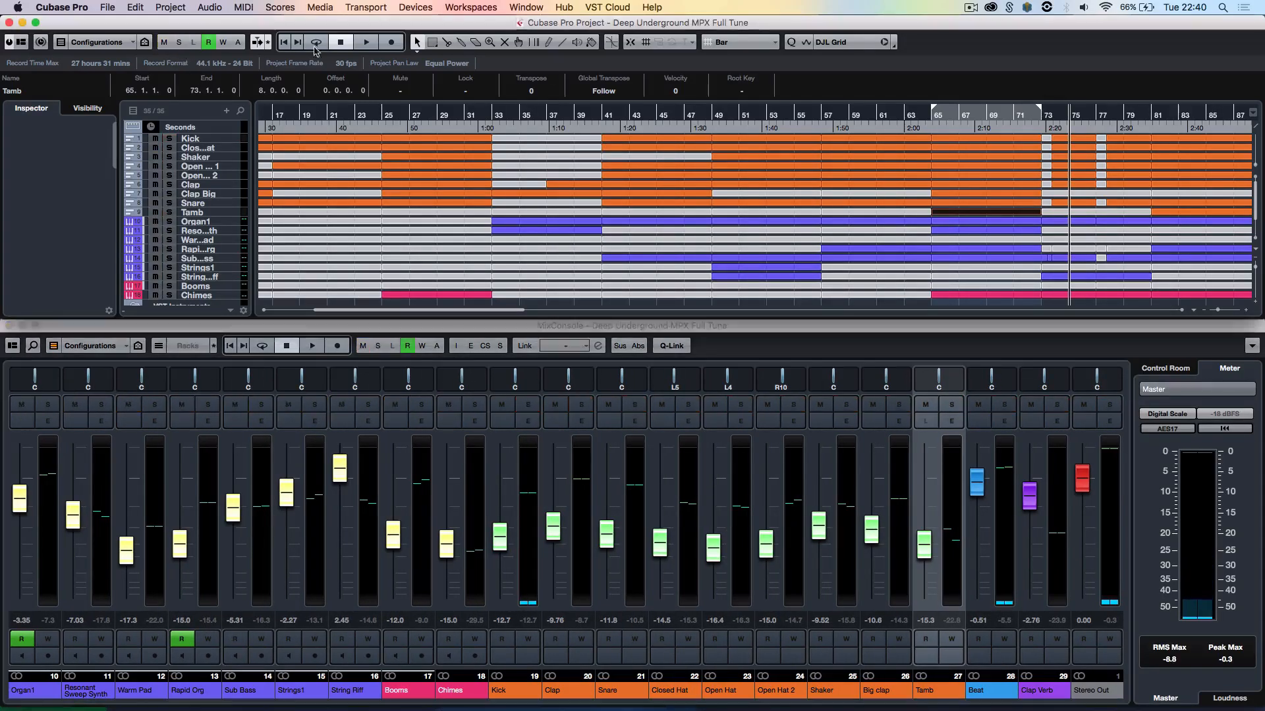
- Start playback just before bar 49 and solo the Strings1 track
click(707, 130)
key(space)
scroll(889, 195, down, 2)
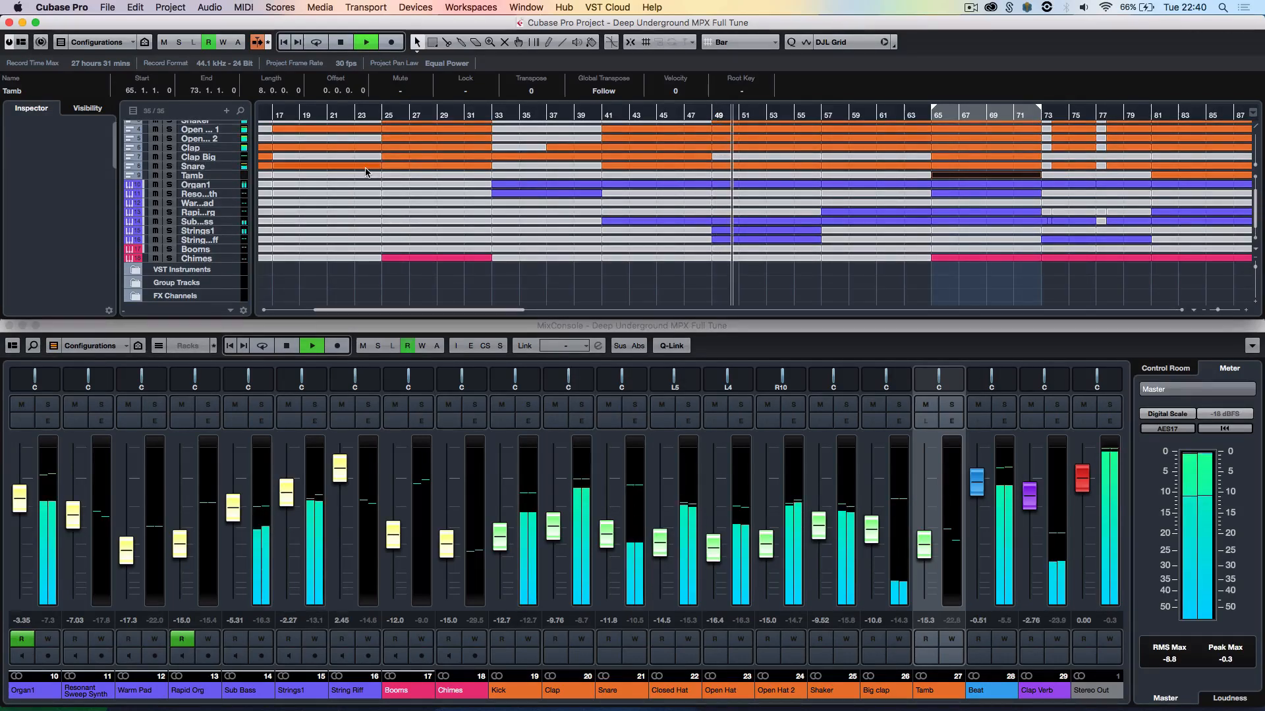
click(170, 231)
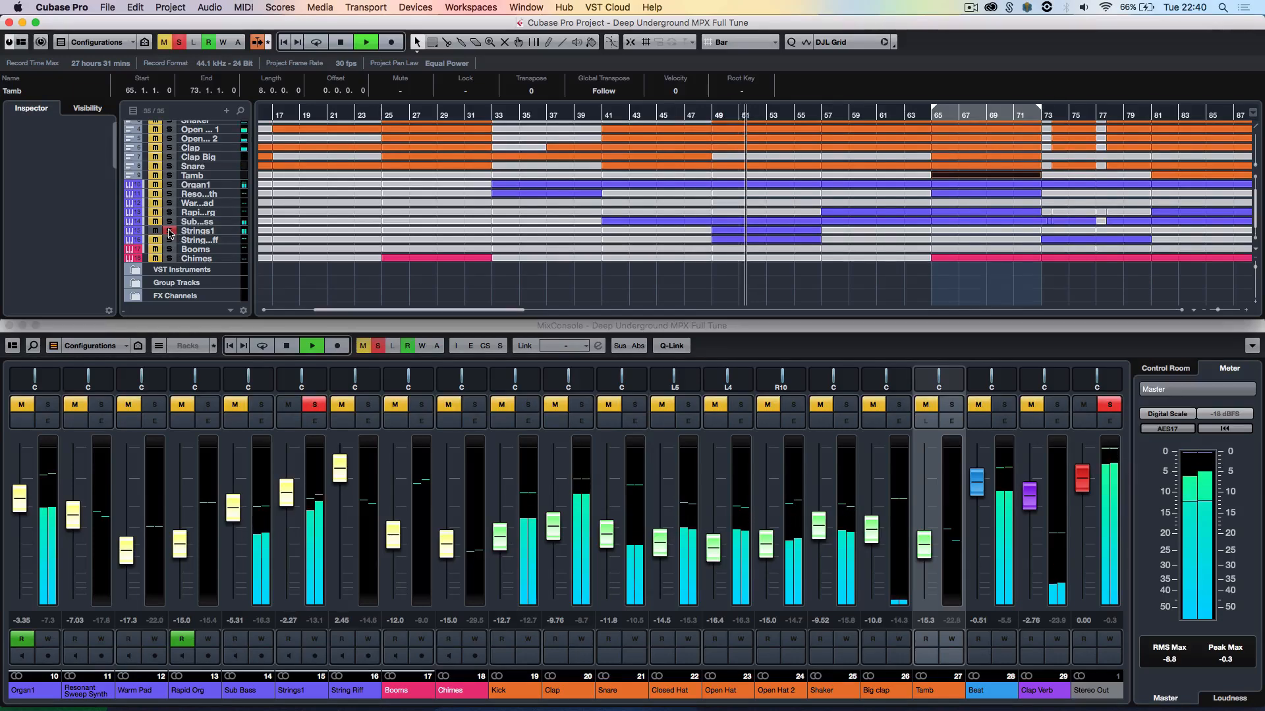
- View the Strings1 track's HALion Sonic SE 2 instrument, close it and clear the solo
click(211, 231)
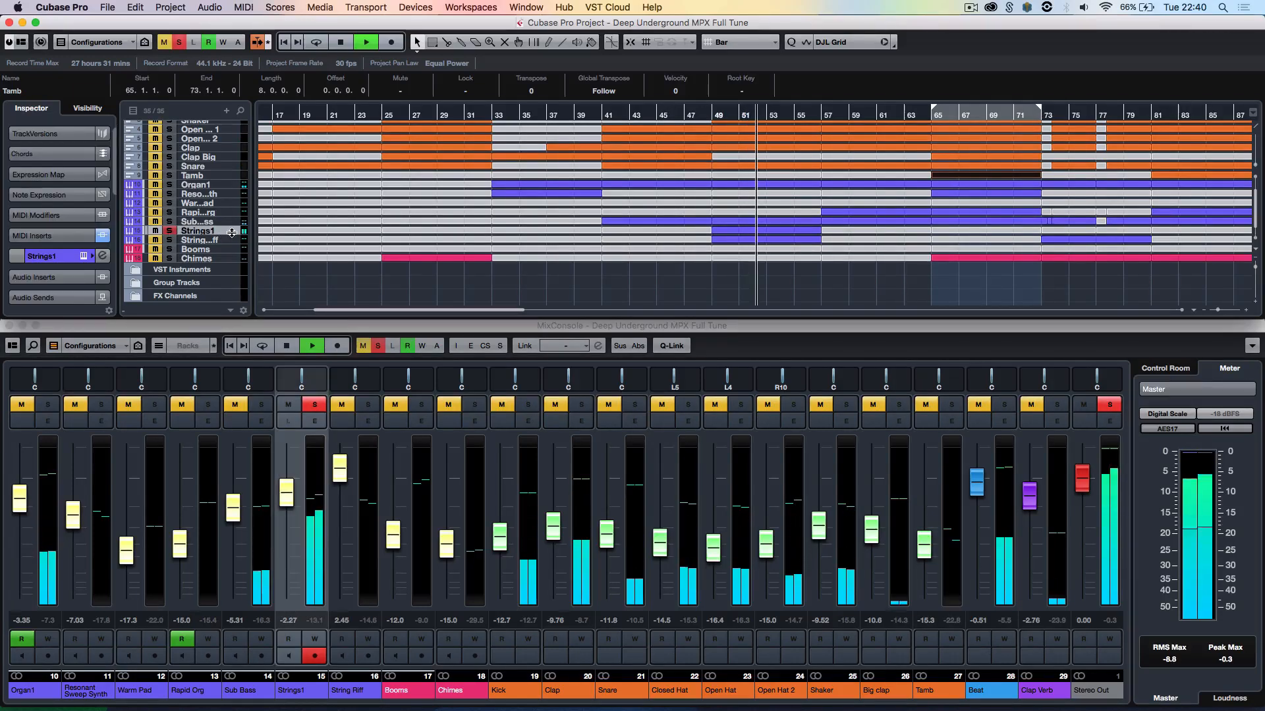
click(83, 257)
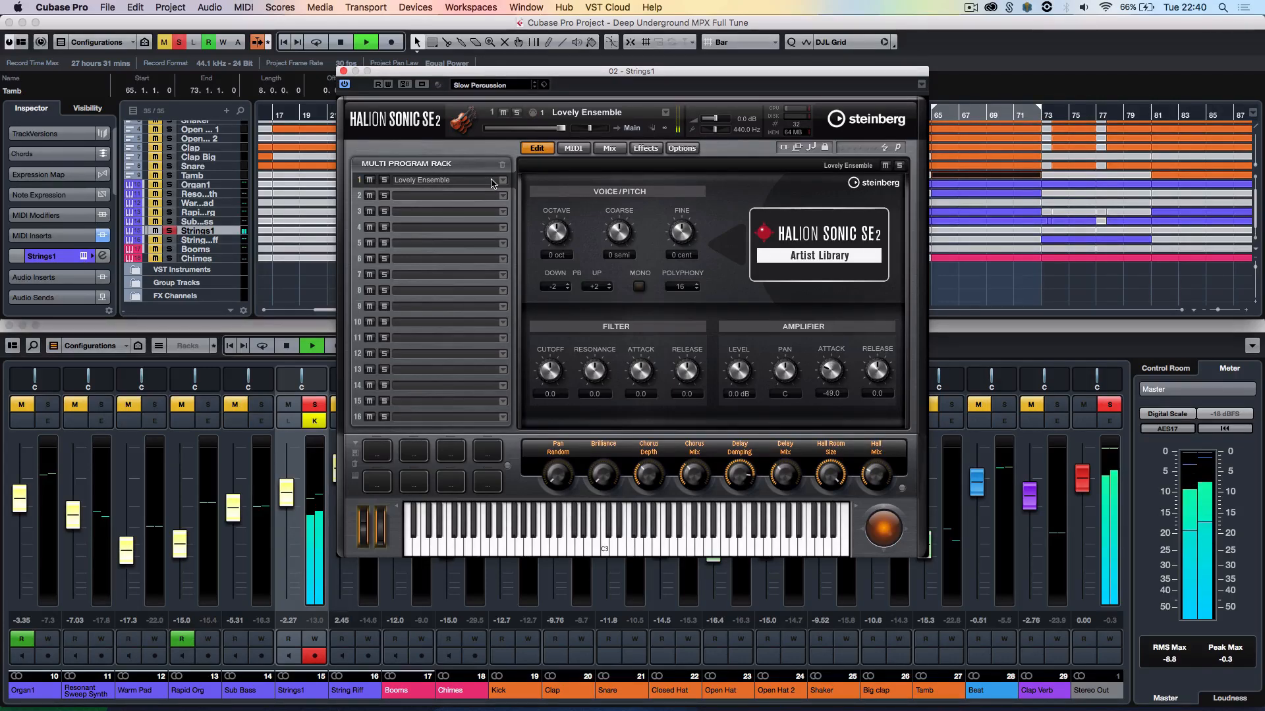
click(343, 71)
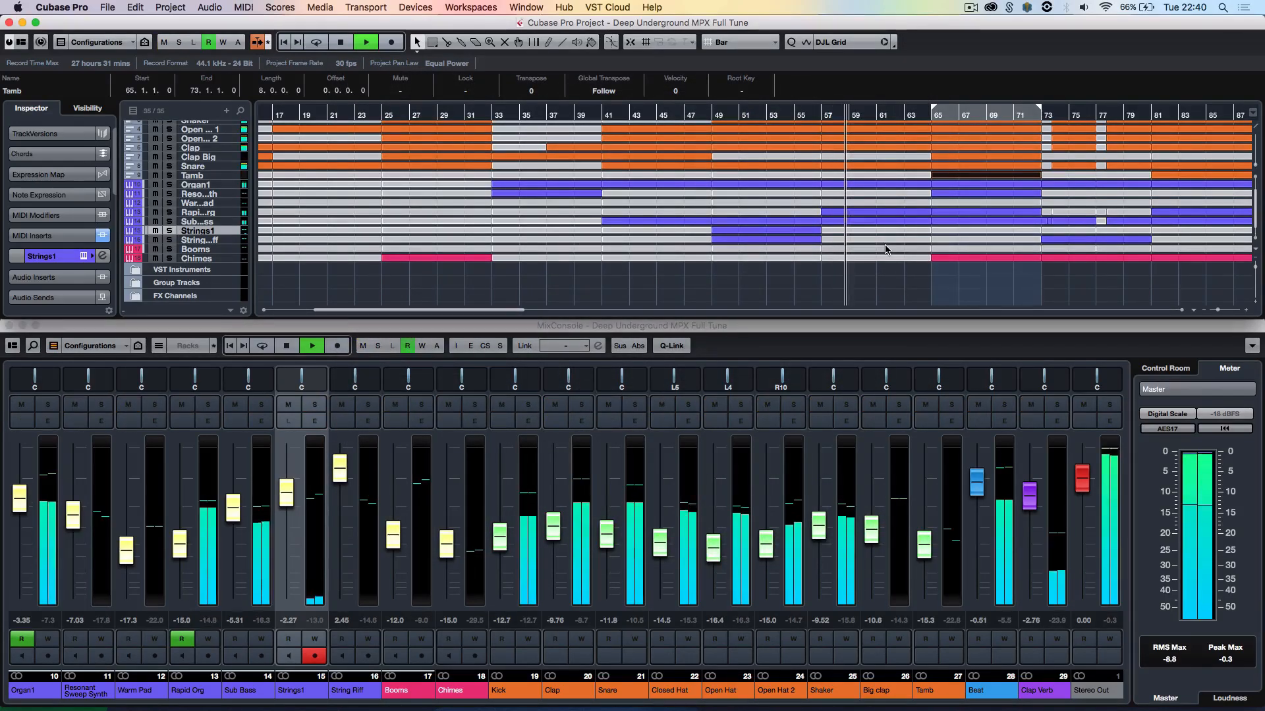
- Play the Rapid Org part at bar 57 from its start with its track soloed, and view its HALion Sonic SE 2 instrument
click(845, 213)
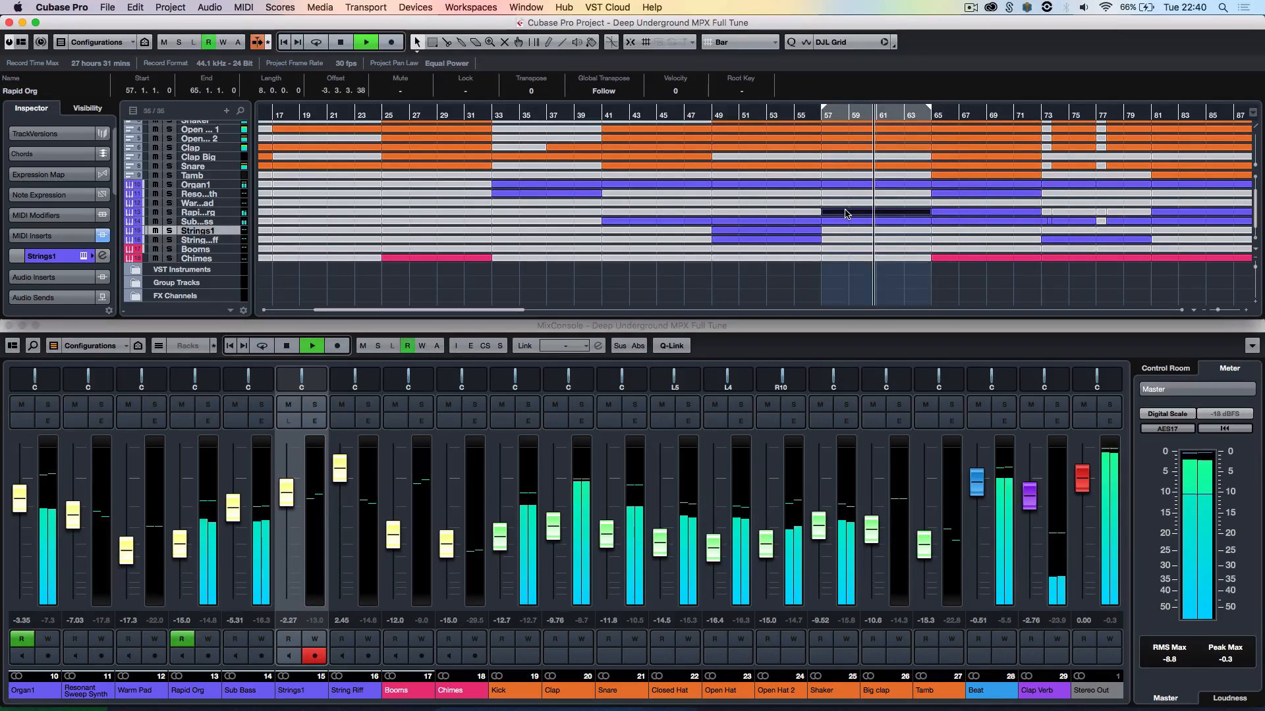
key(l)
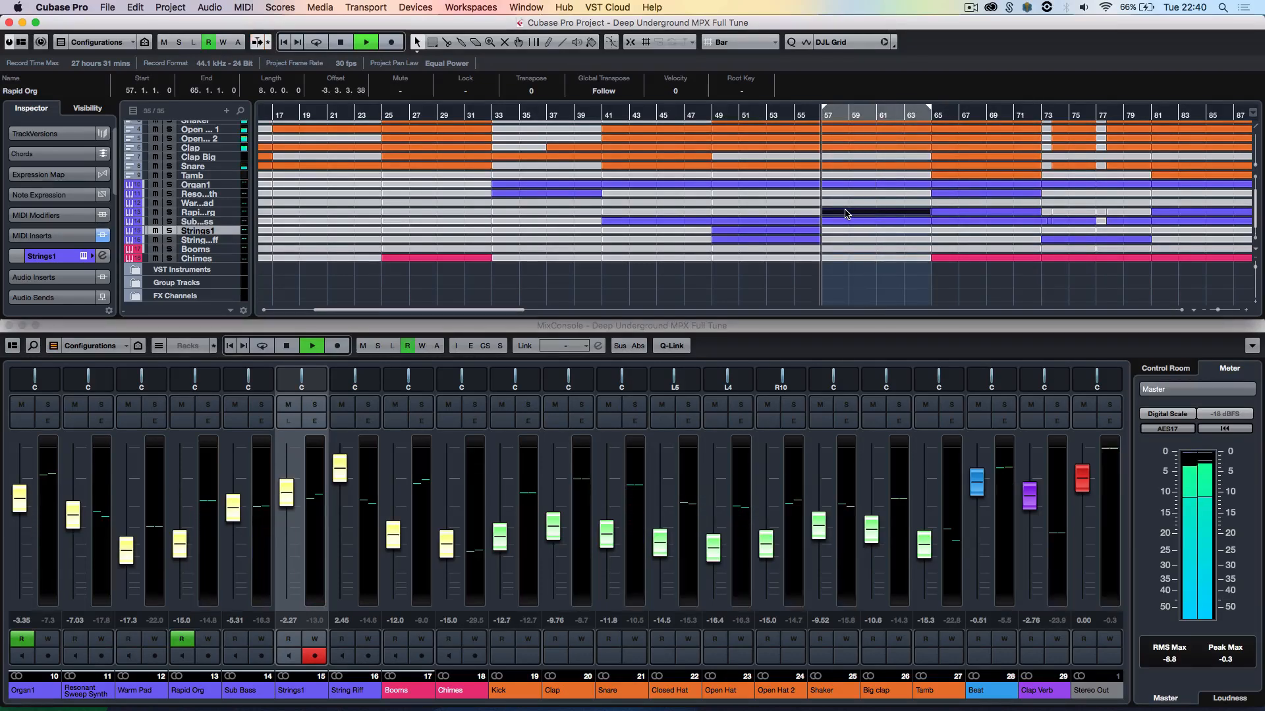
click(169, 212)
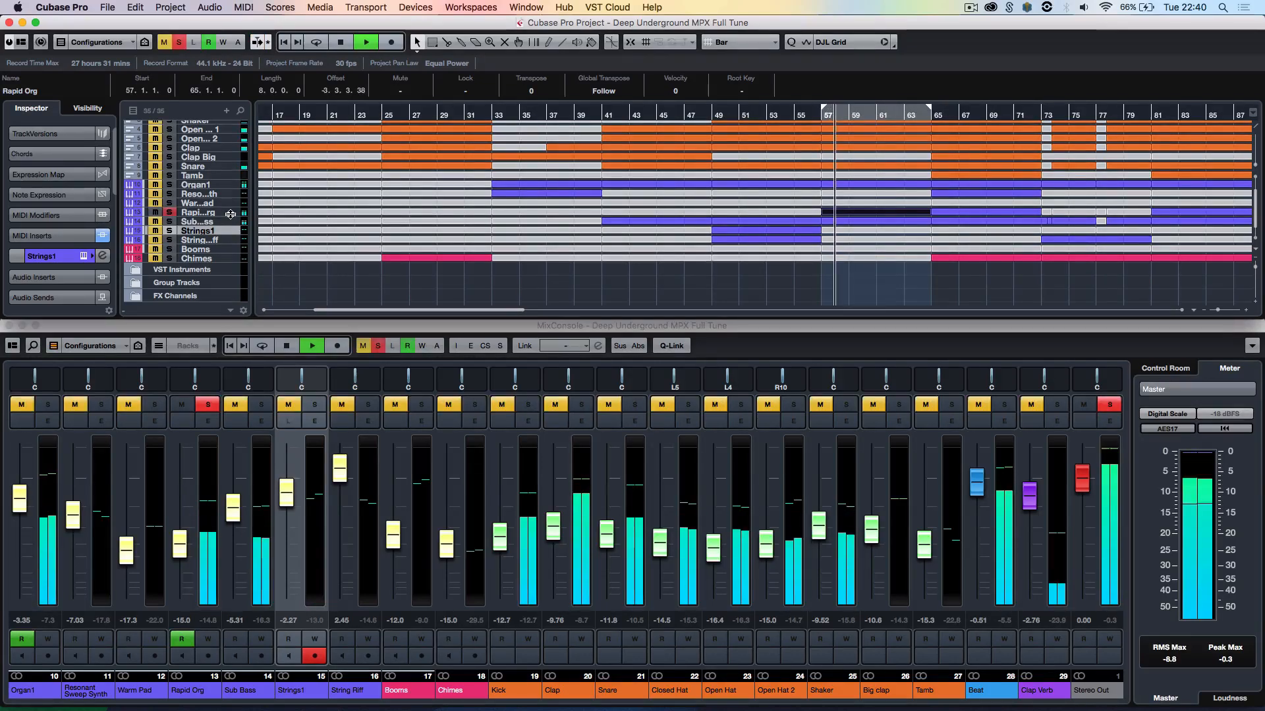
click(84, 257)
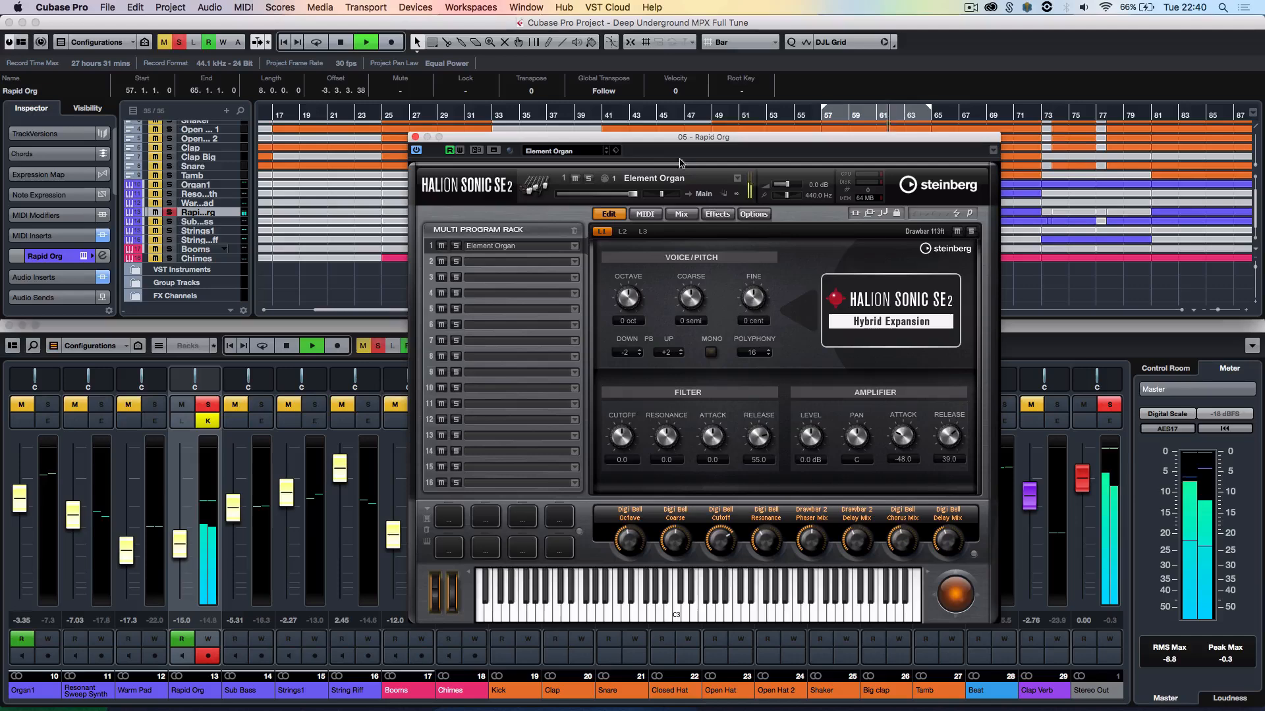
click(415, 137)
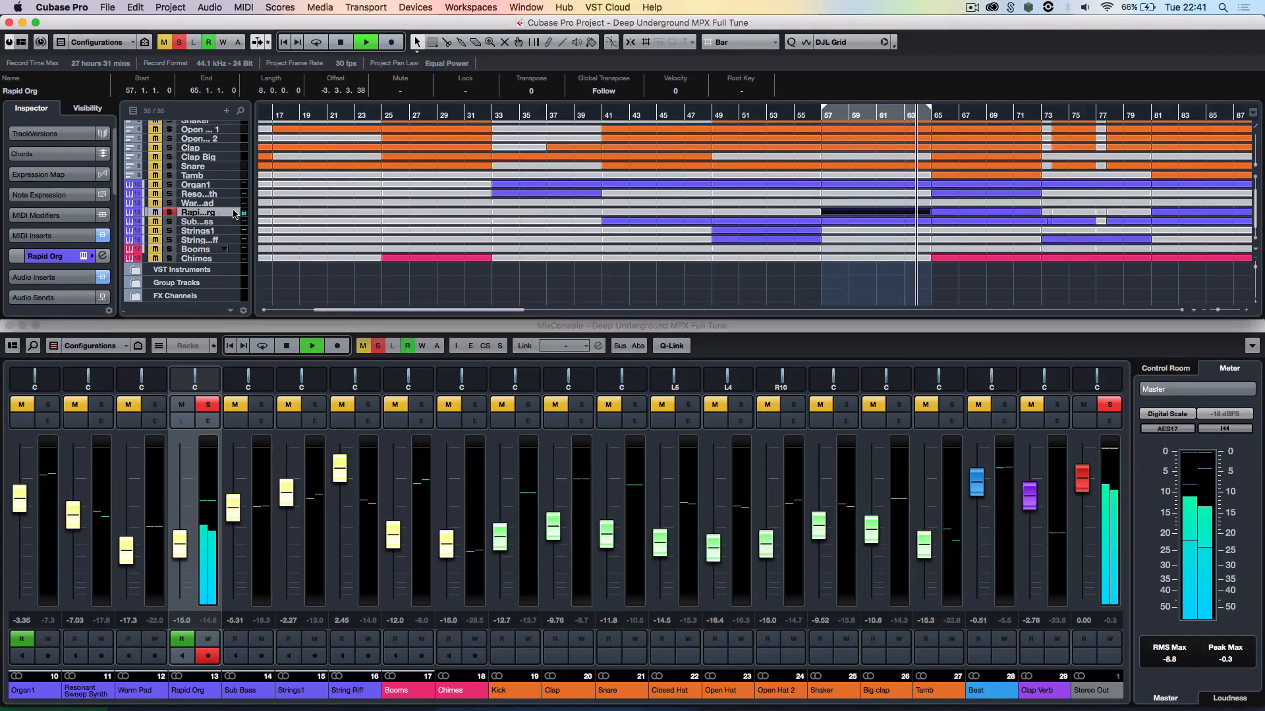
- Show the used automation of the Rapid Org track and examine its octave, resonance and cutoff lanes
right_click(235, 214)
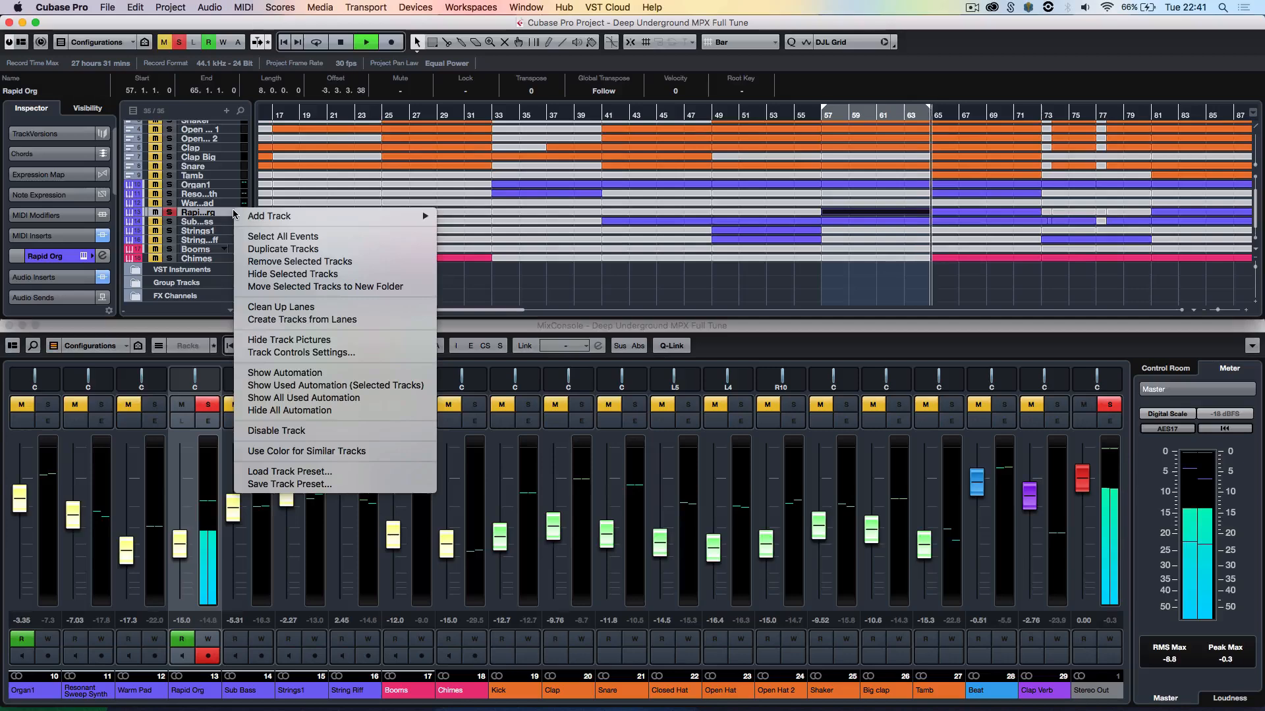
click(321, 388)
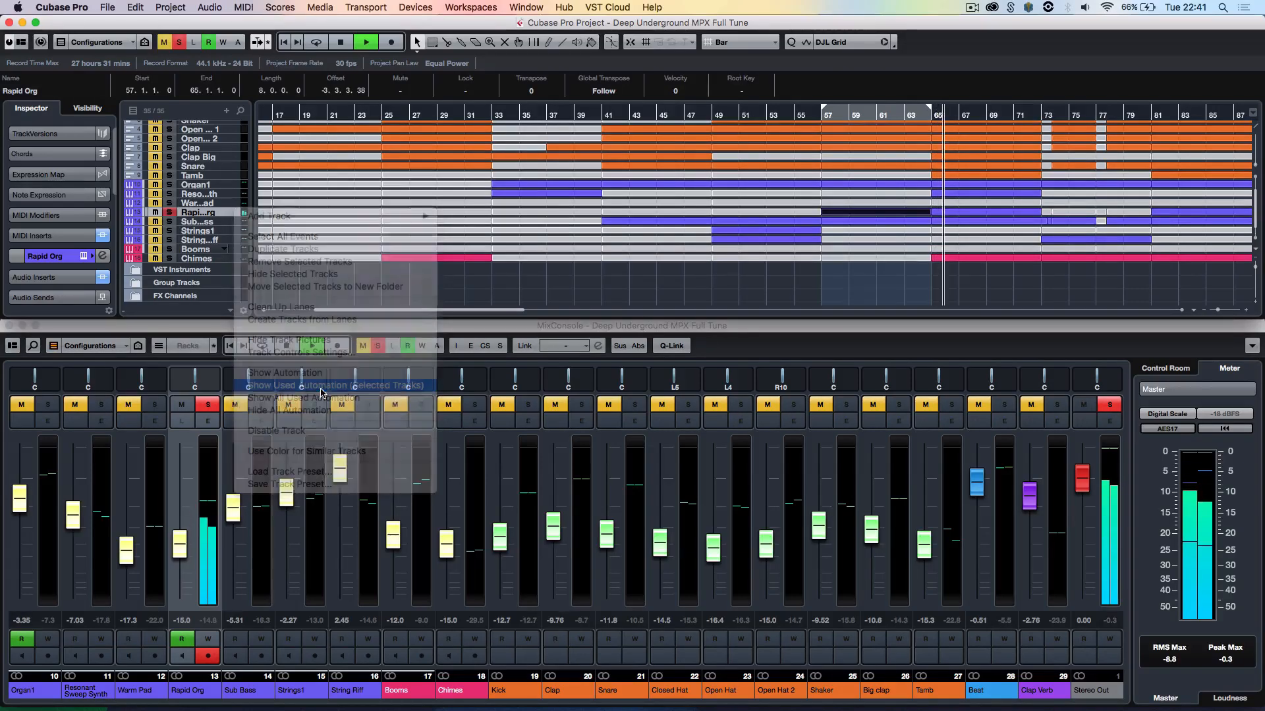
scroll(862, 255, down, 10)
scroll(862, 255, right, 5)
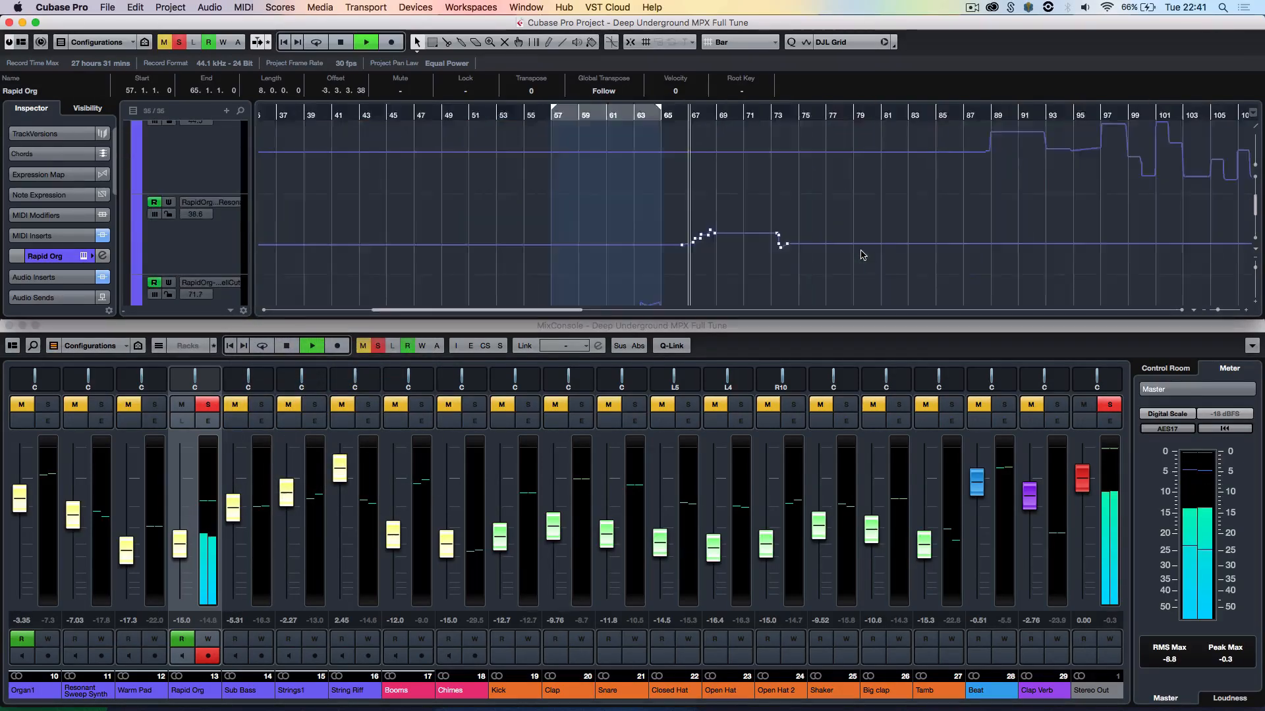
scroll(863, 255, right, 5)
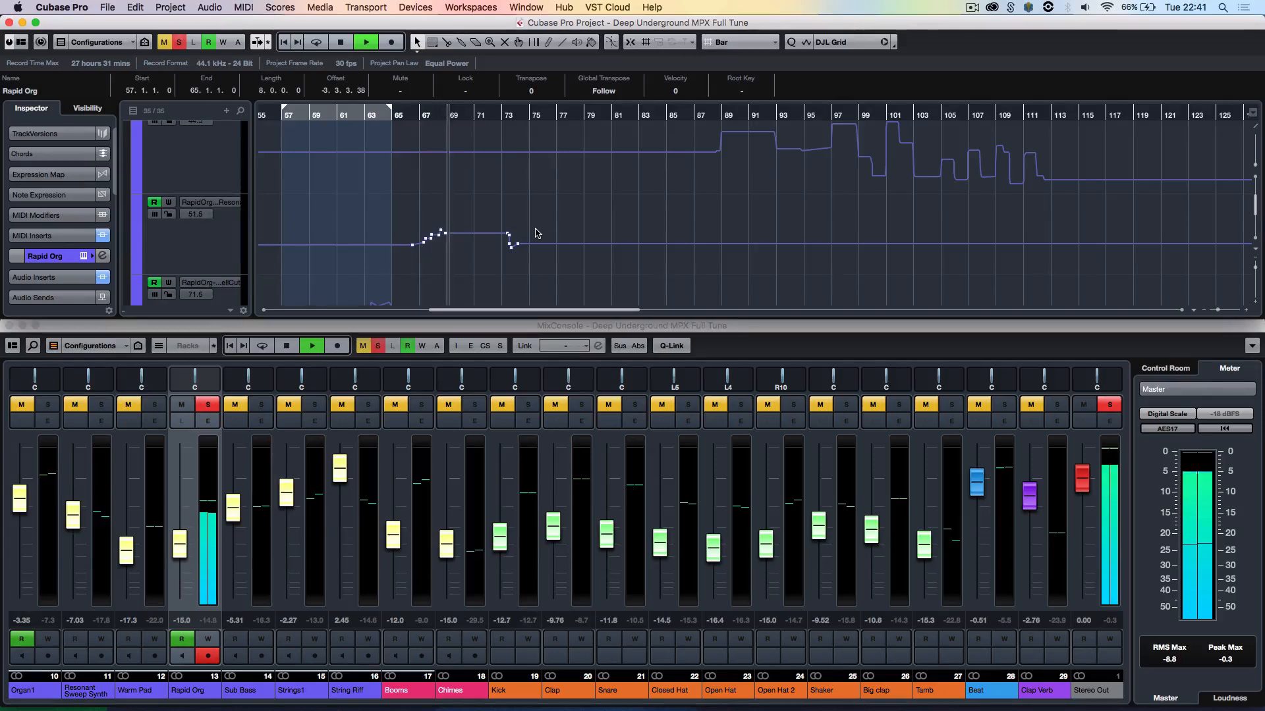
scroll(537, 233, down, 2)
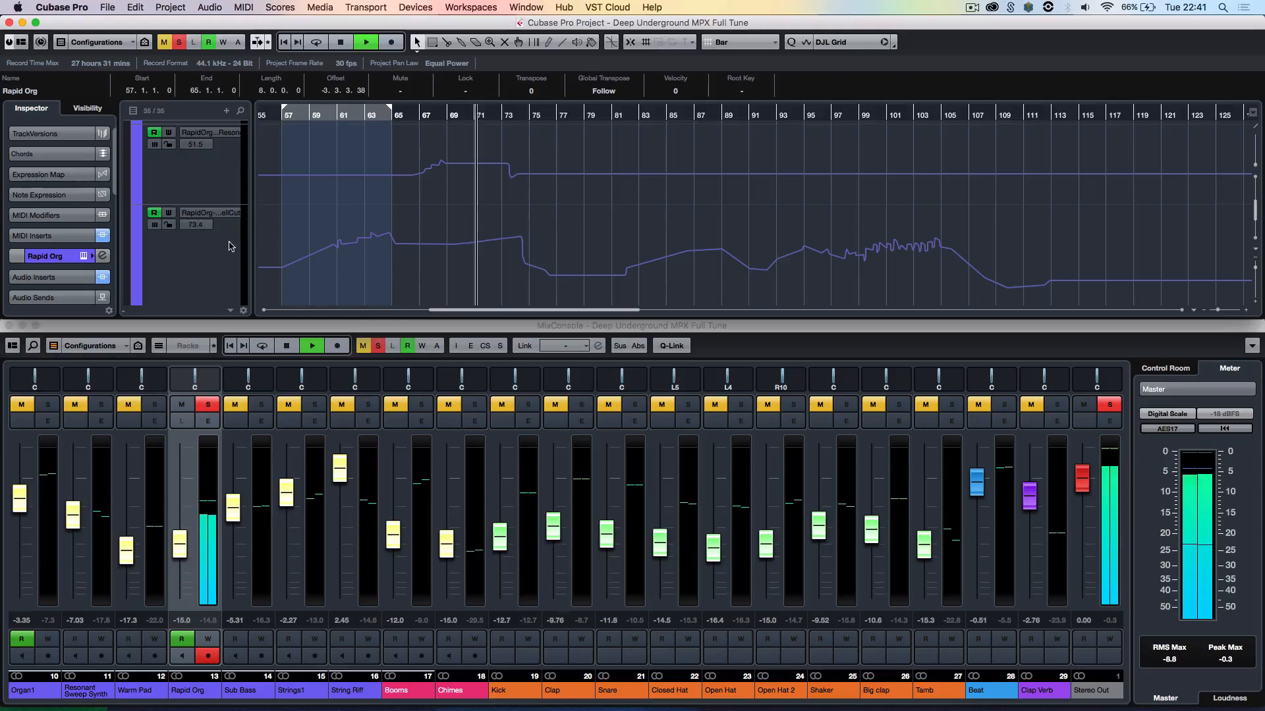
scroll(631, 197, right, 5)
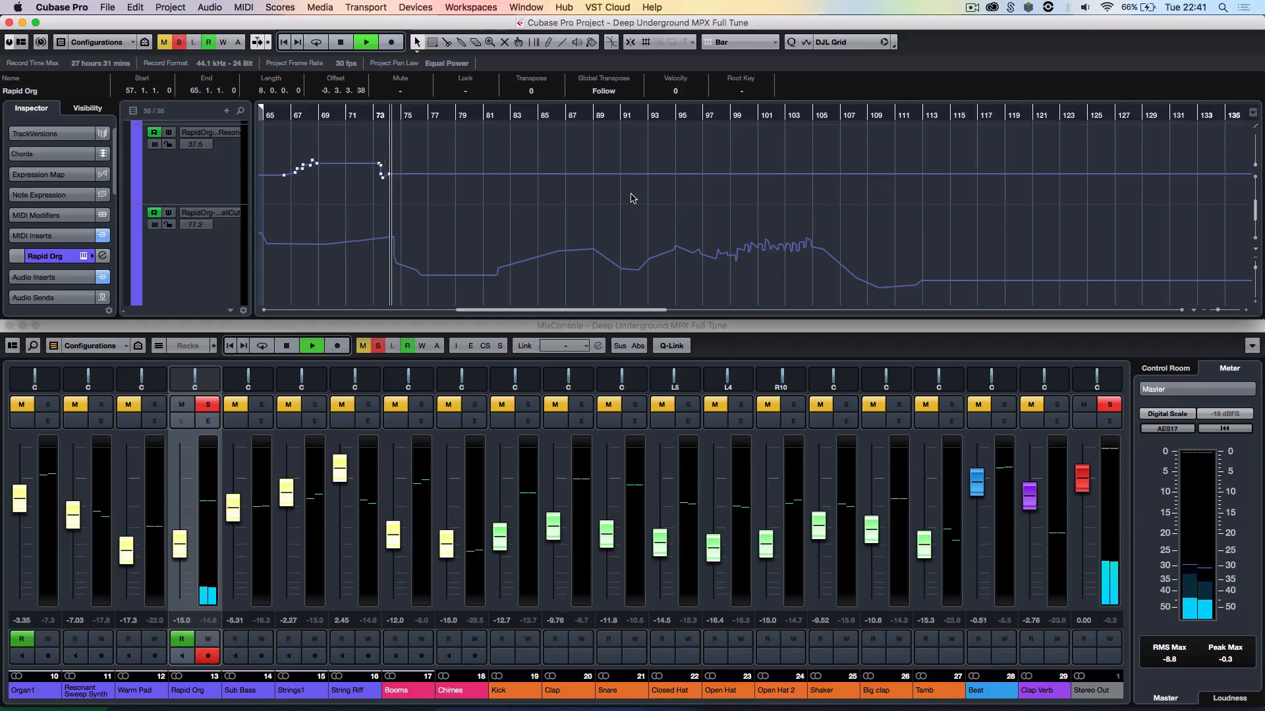
scroll(635, 198, right, 1)
scroll(635, 198, up, 5)
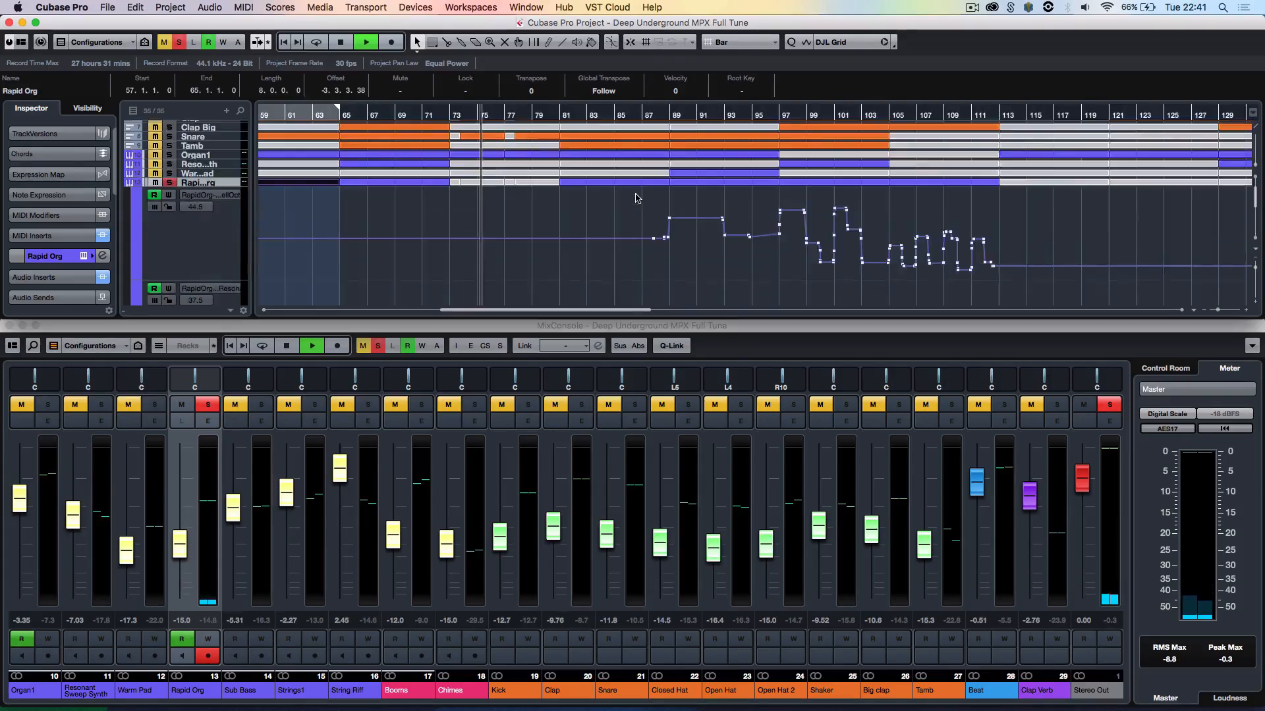
scroll(635, 197, left, 3)
scroll(635, 197, up, 1)
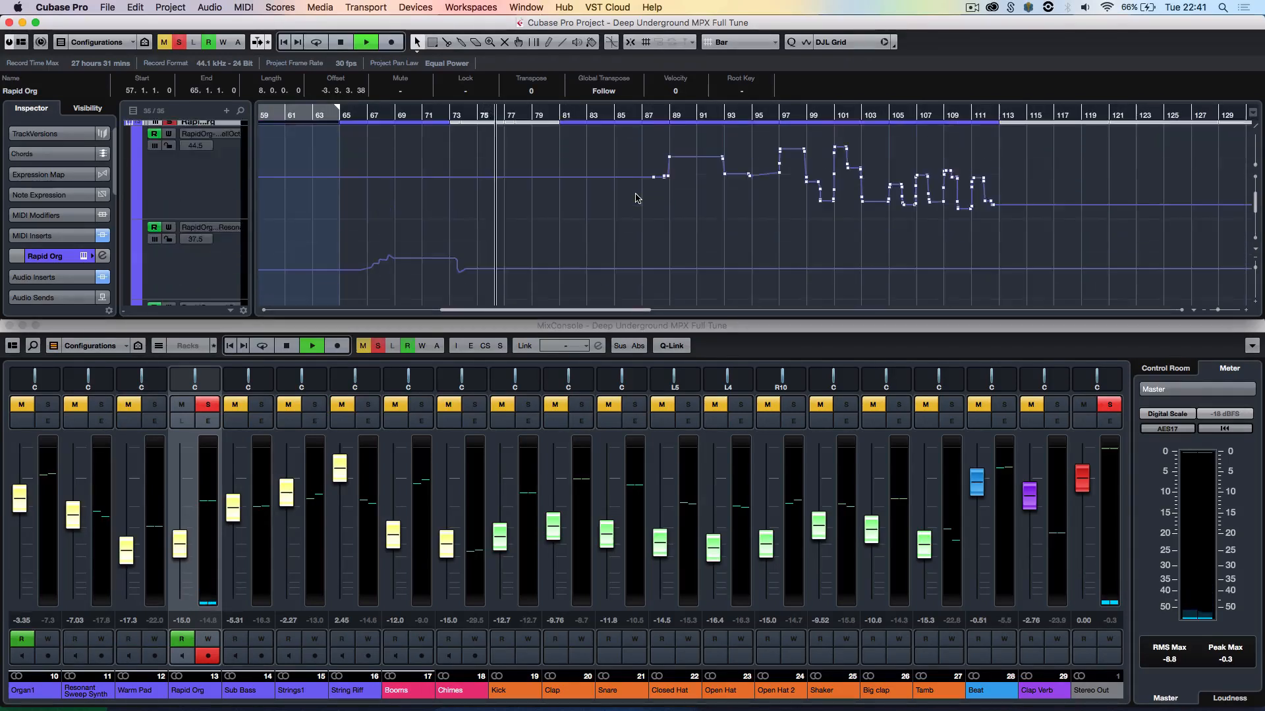
- Play the Rapid Org octave automation from about bar 87, check its HALion Sonic SE 2 instrument, and end with playback stopped and solo cleared
click(641, 114)
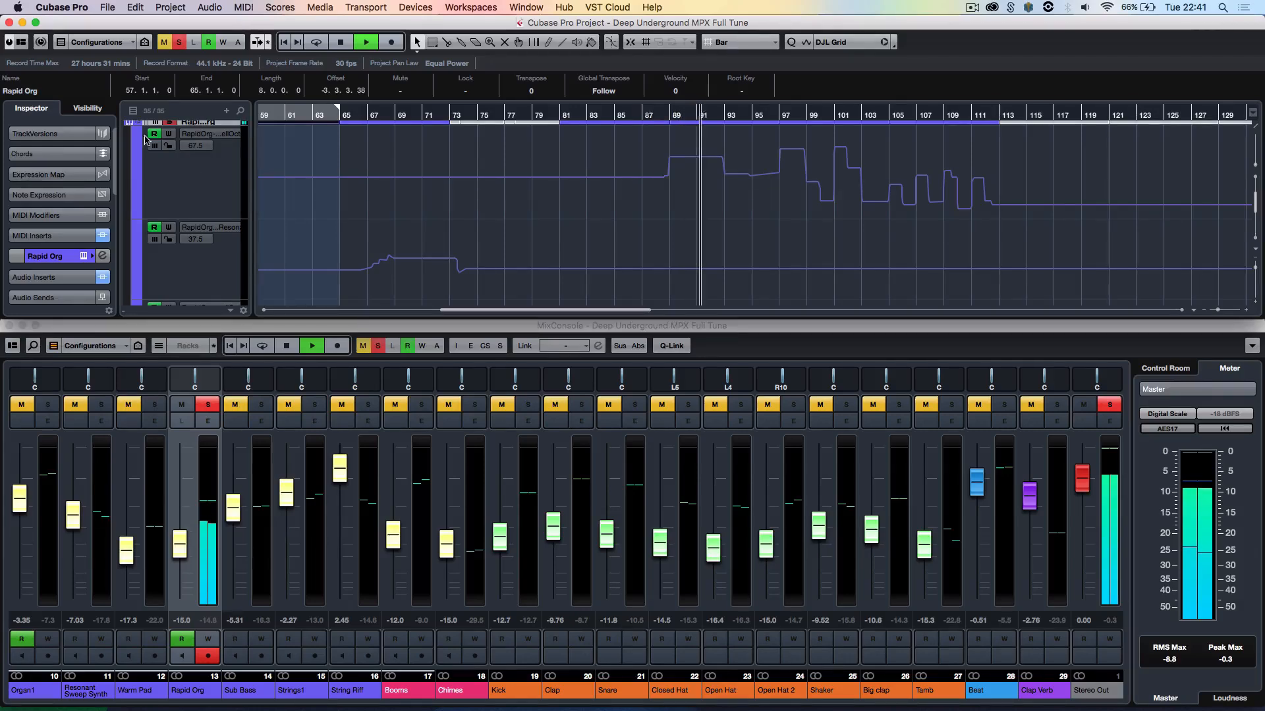
click(84, 256)
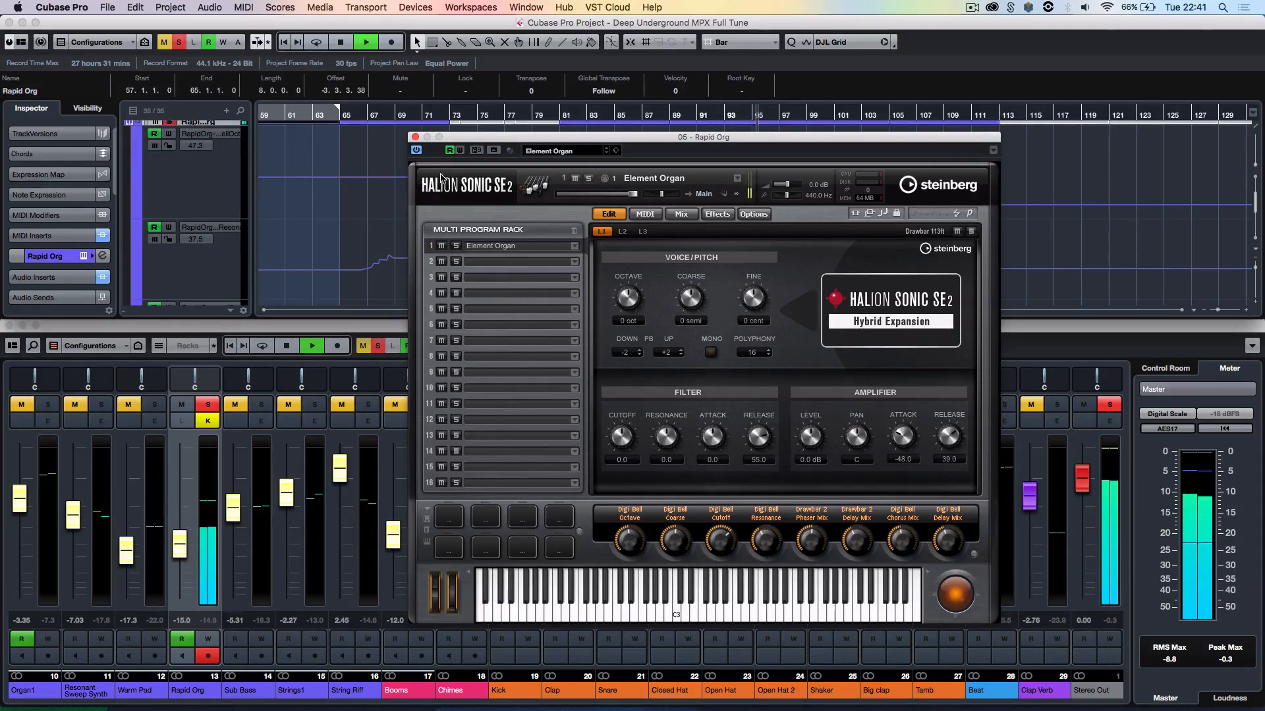
click(415, 136)
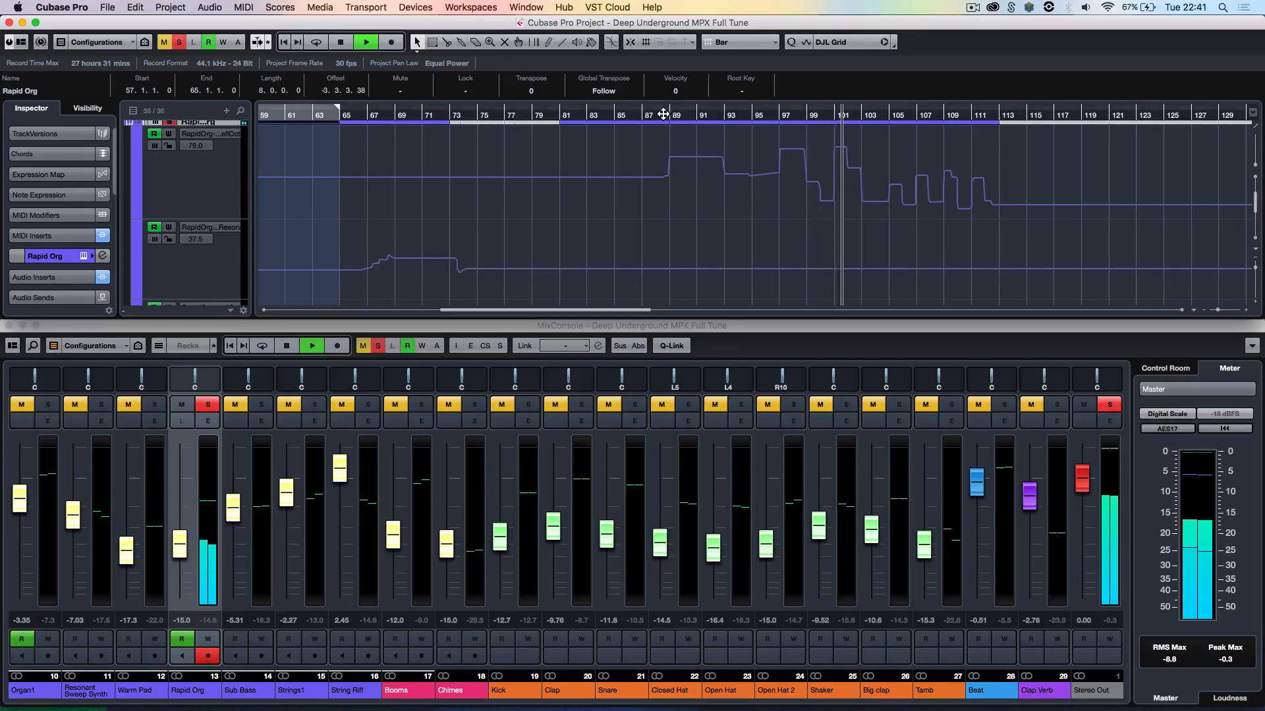
key(space)
click(177, 44)
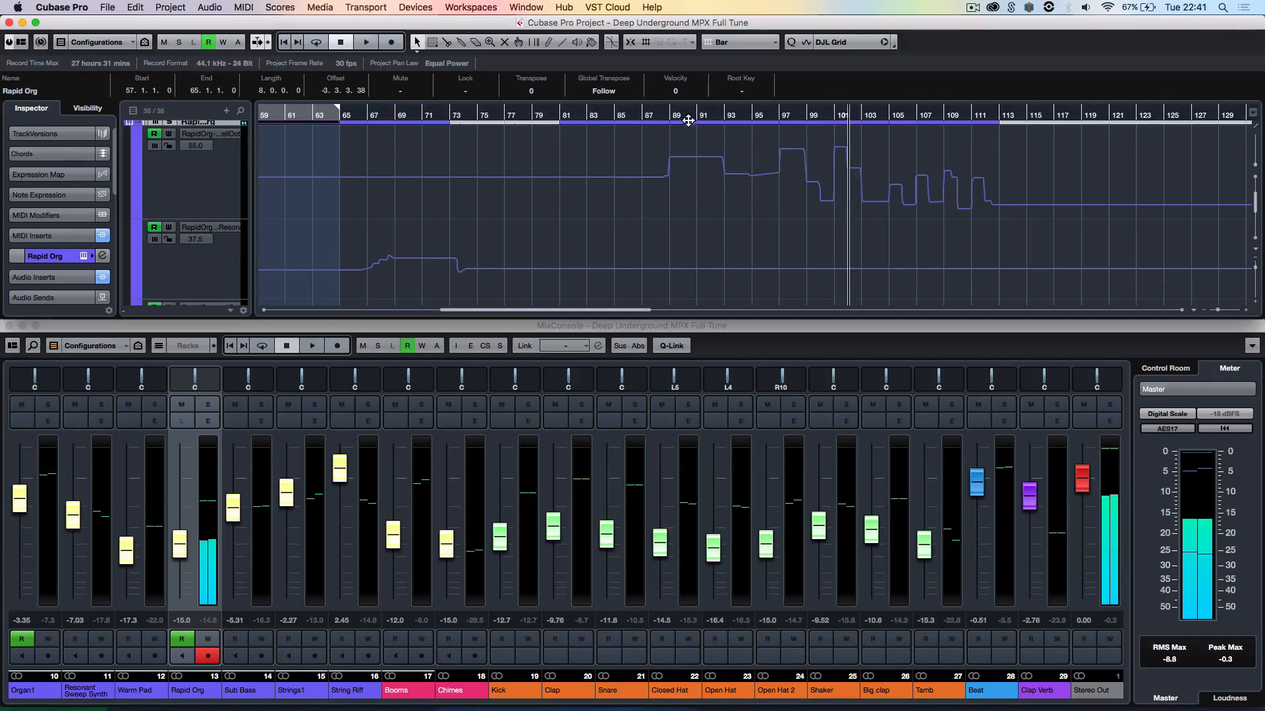
- Play the full mix from just before bar 89 and view the Rapid Org part's notes at bar 89 in the Key Editor
click(661, 115)
key(space)
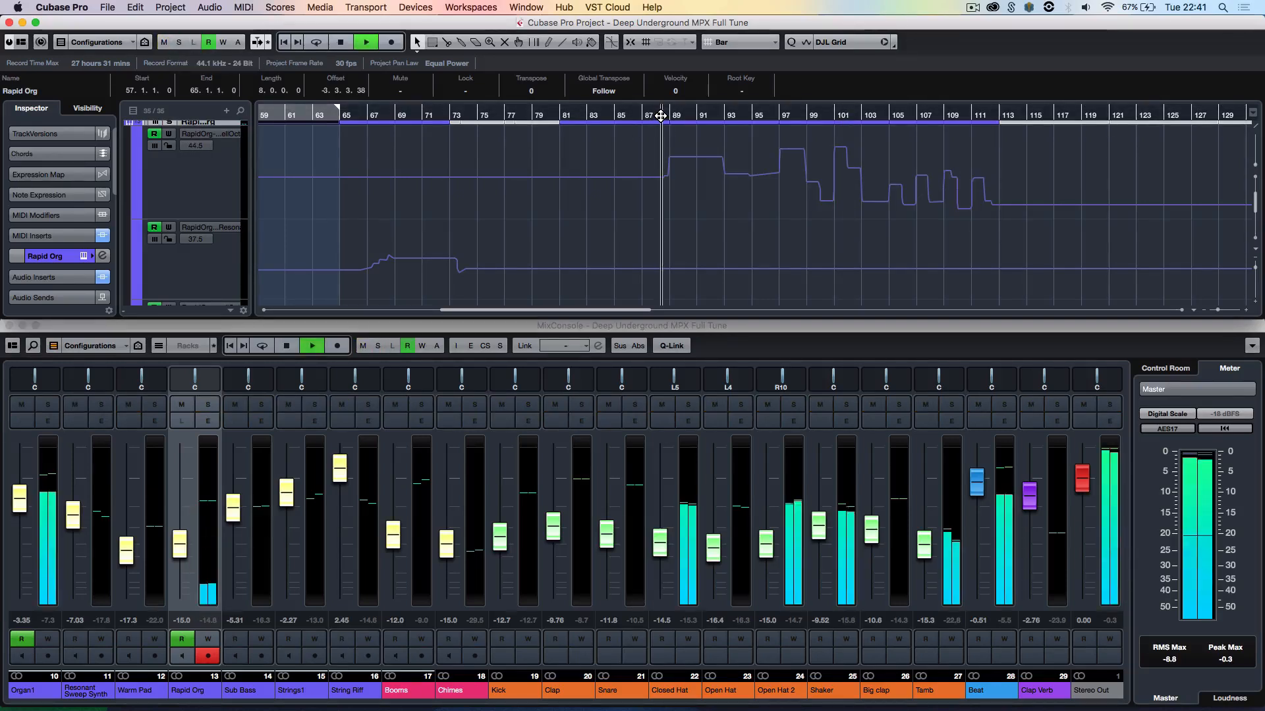
key(g)
key(g)
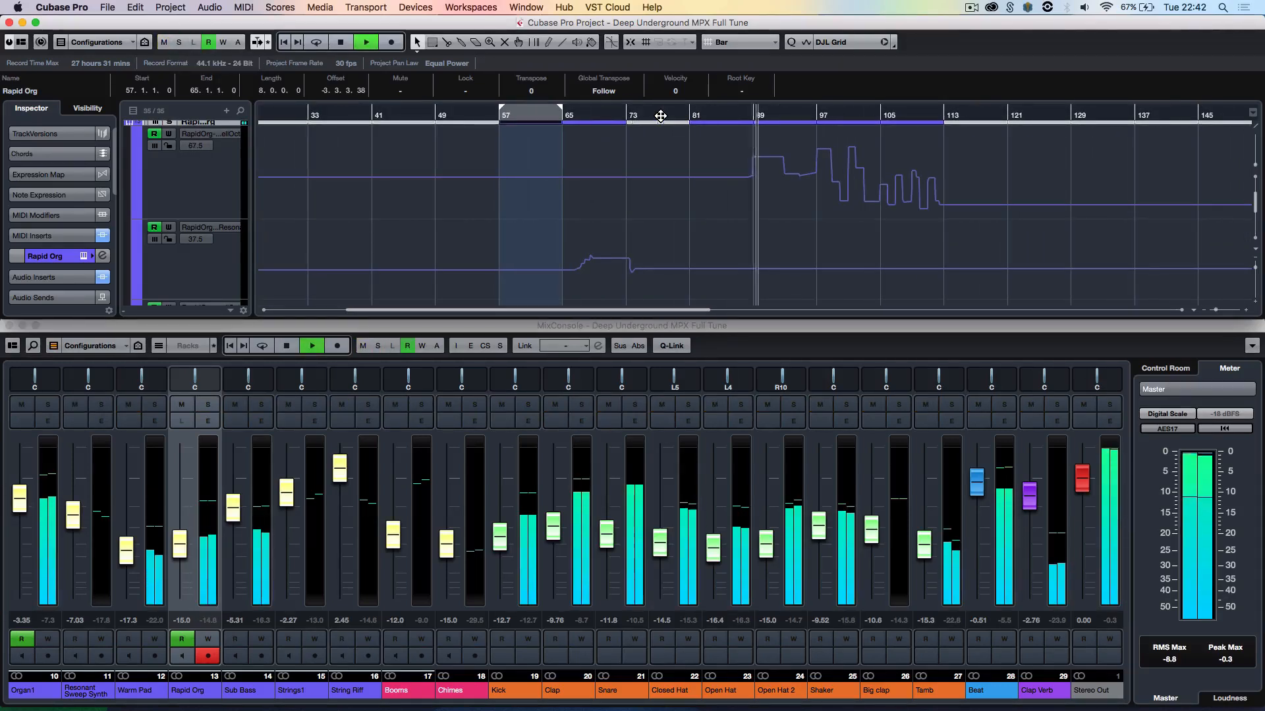
scroll(743, 202, up, 3)
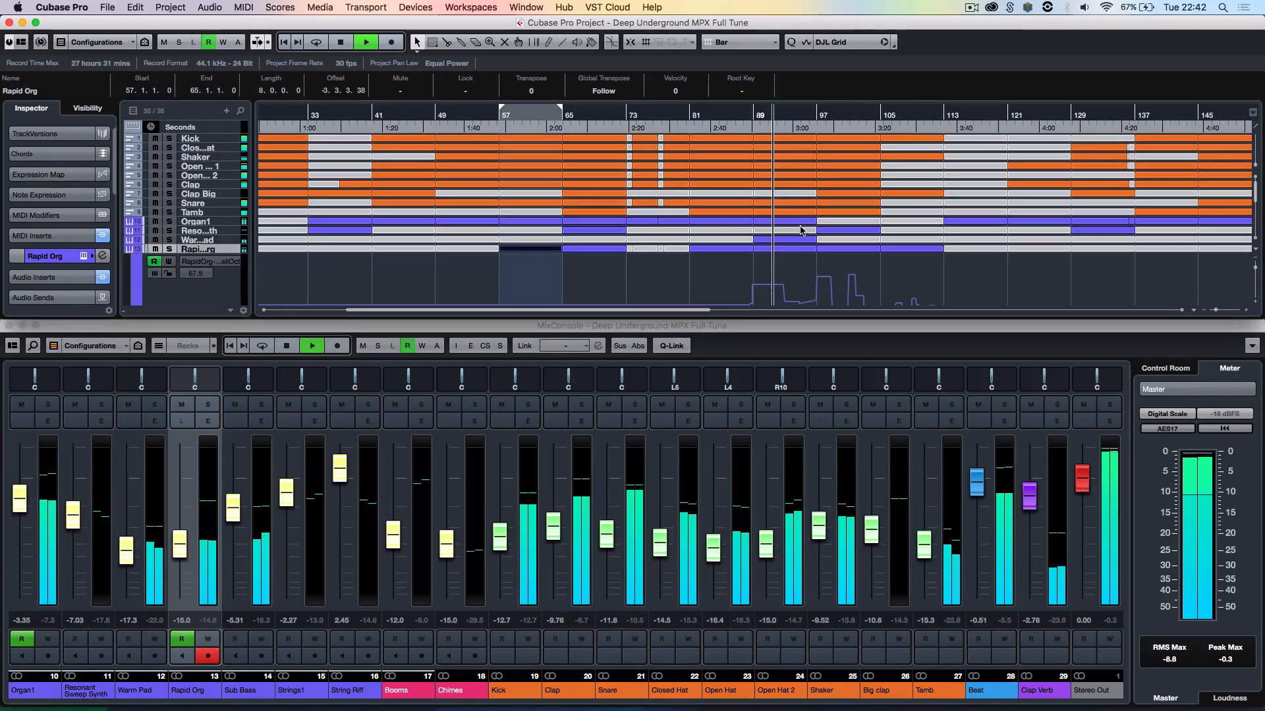
double_click(788, 250)
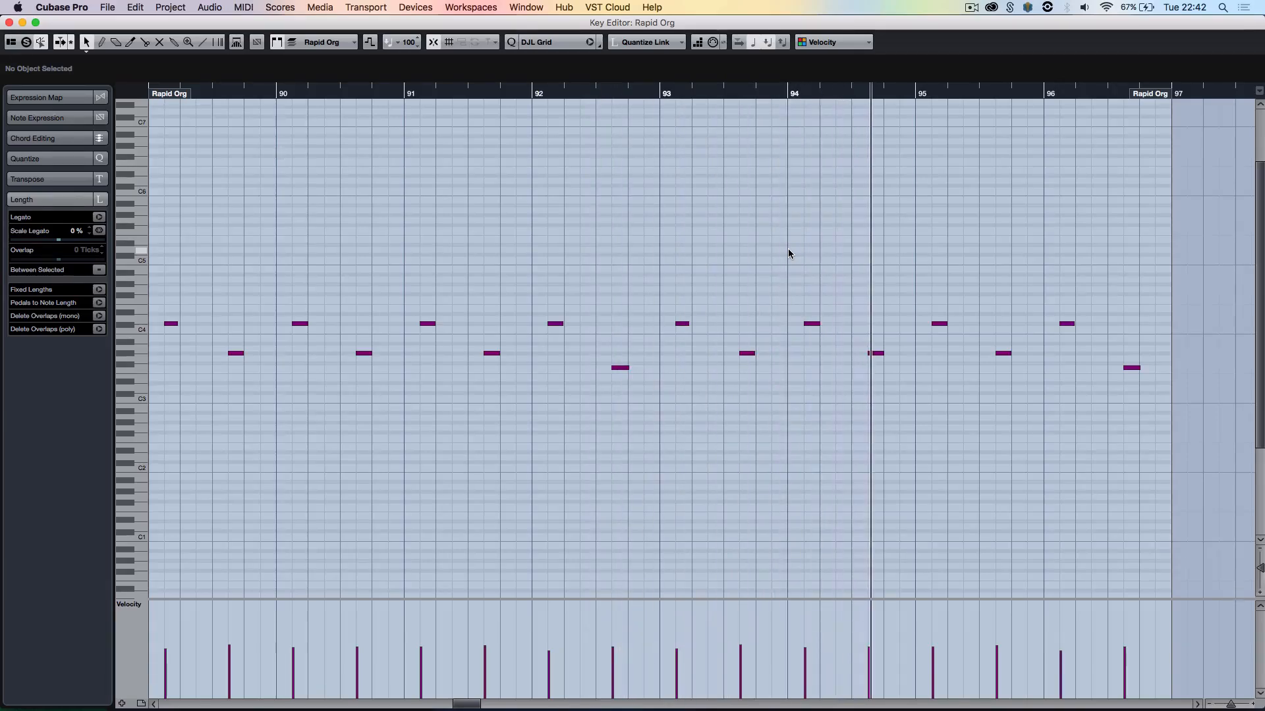
key(Return)
- Stop playback and view the notes of the Organ1 part at bar 89 in the Key Editor
click(788, 241)
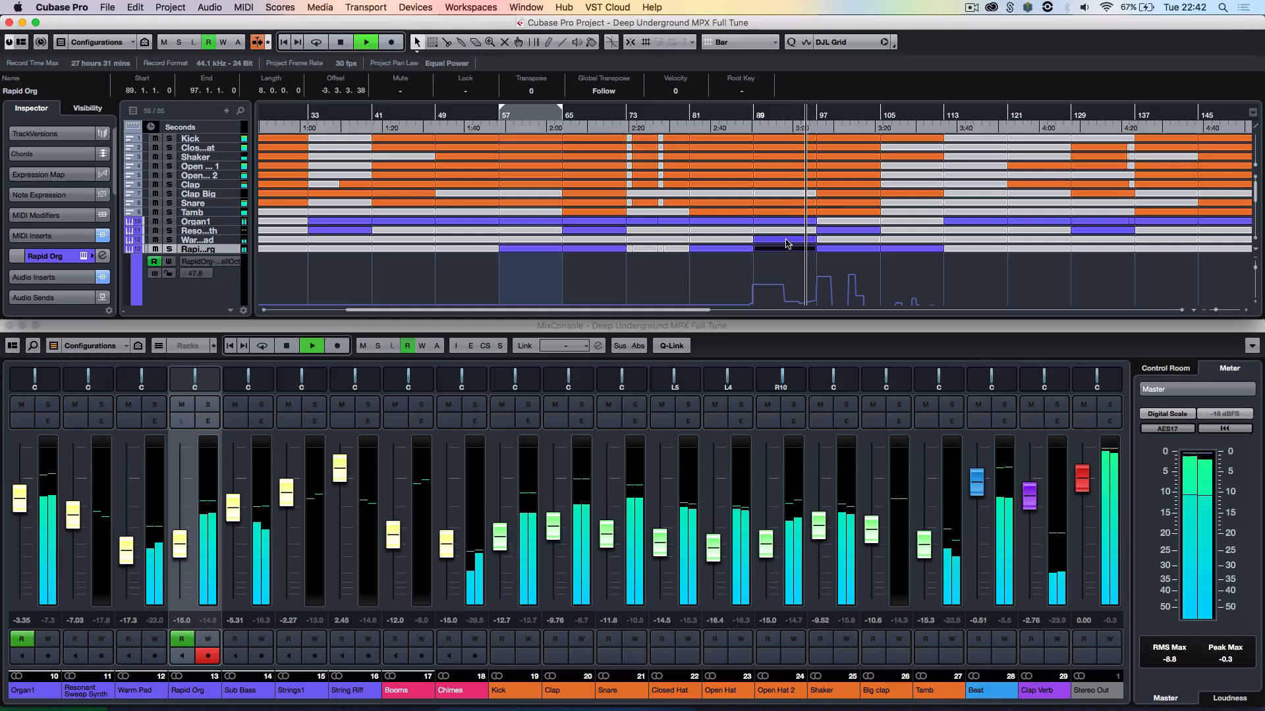
scroll(788, 241, down, 3)
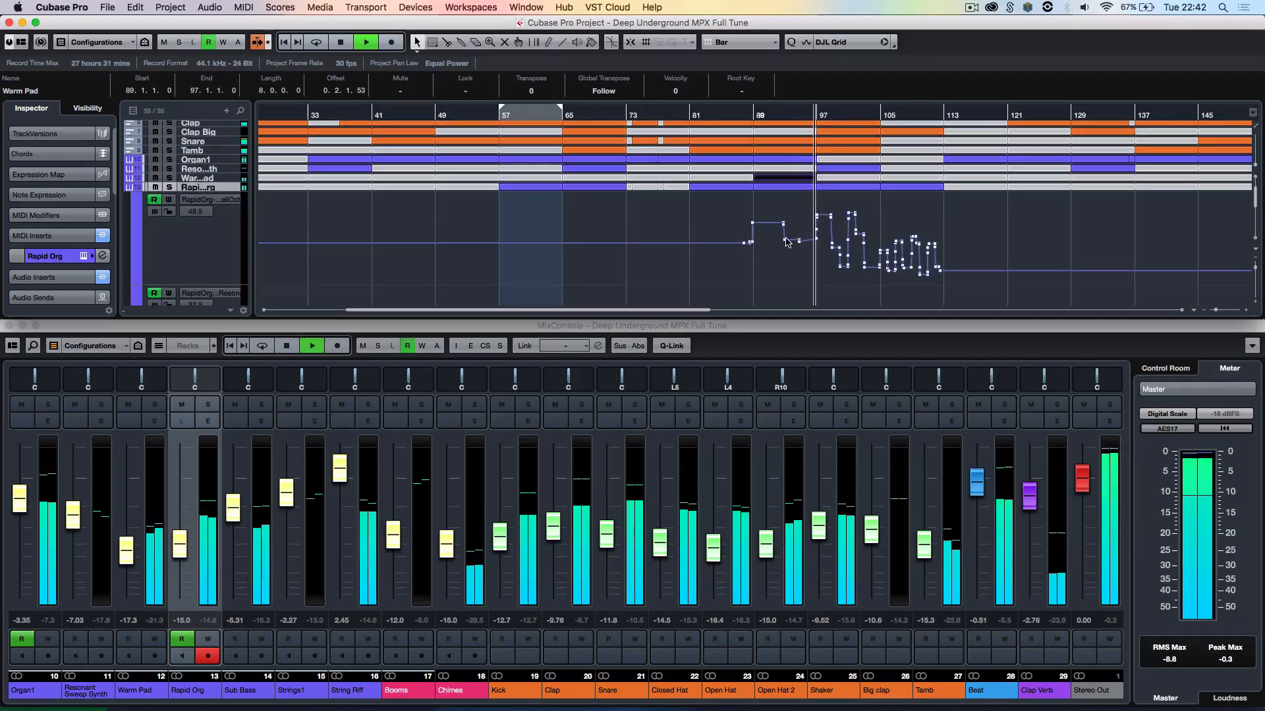
key(space)
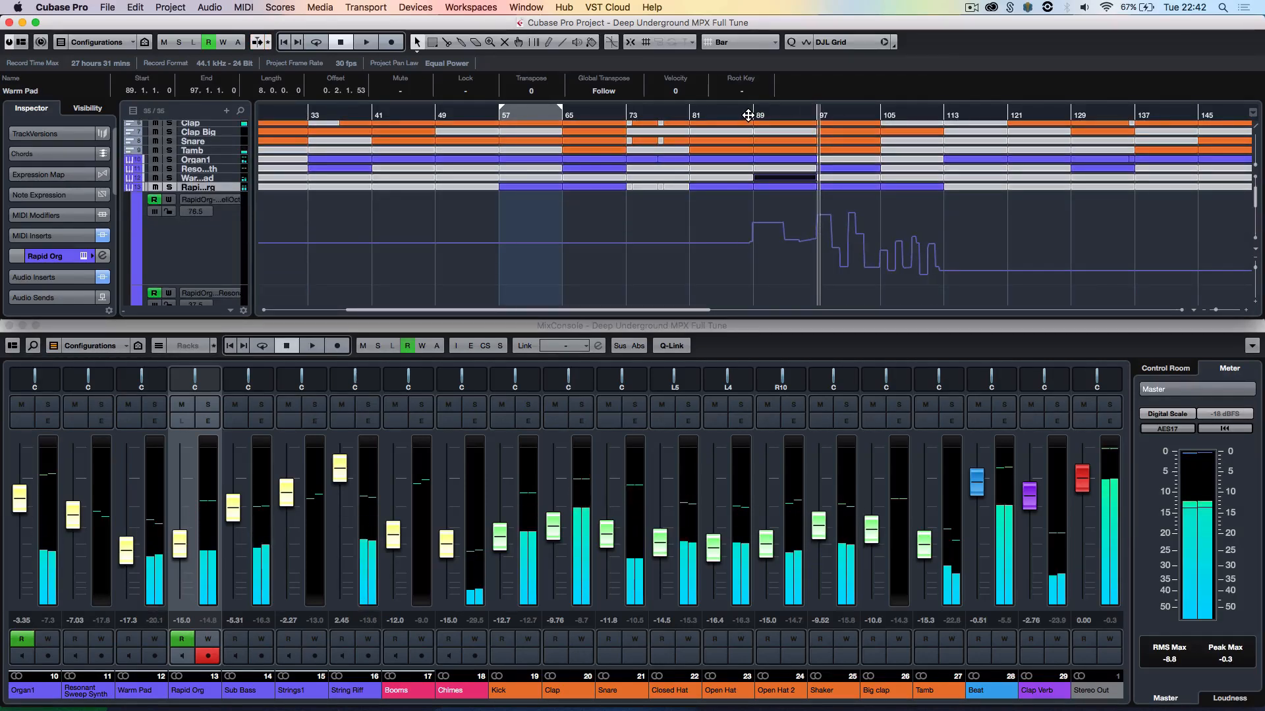
click(779, 161)
key(Return)
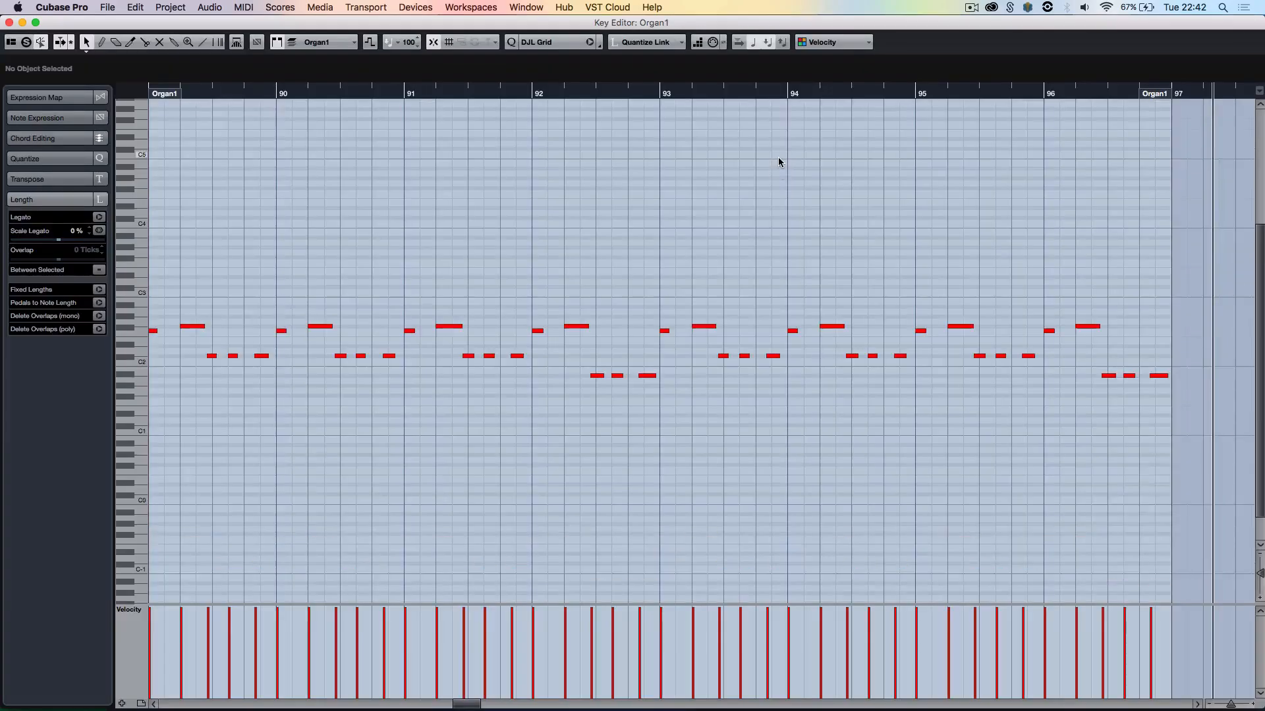
key(Return)
- Play from just before bar 89 with the Warm Pad track soloed, and view its part's notes in the Key Editor
click(747, 115)
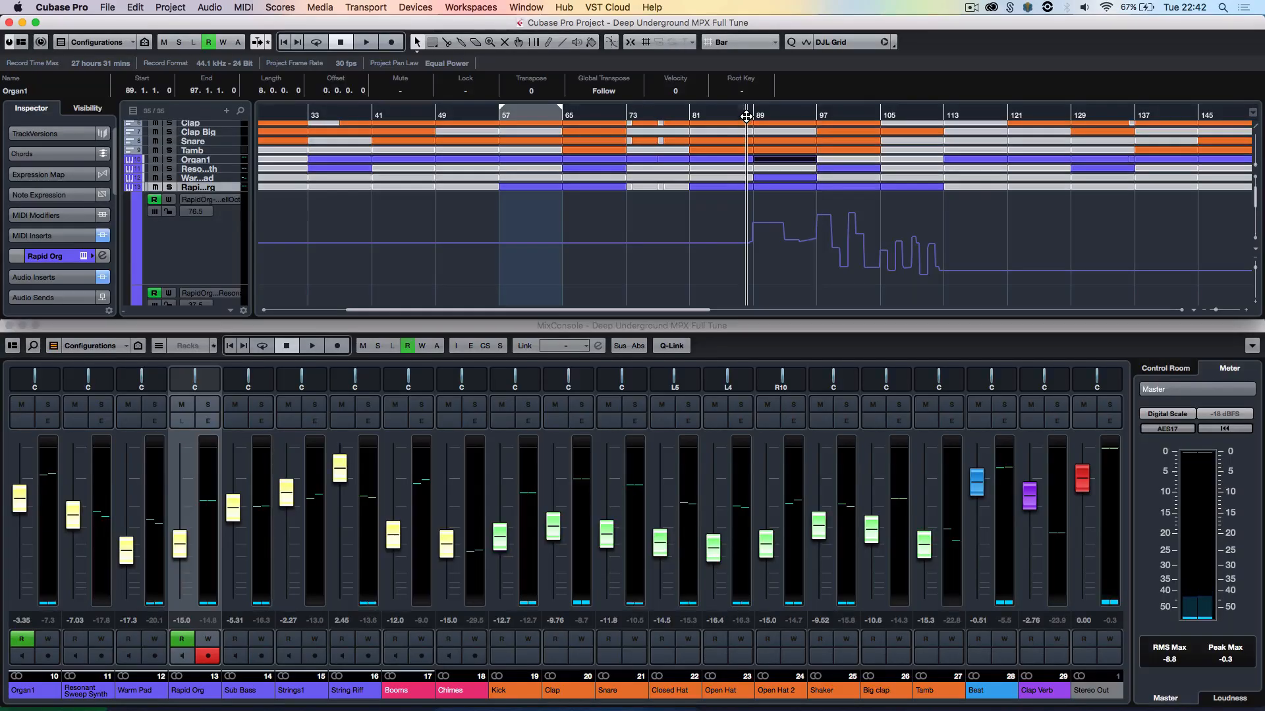
key(space)
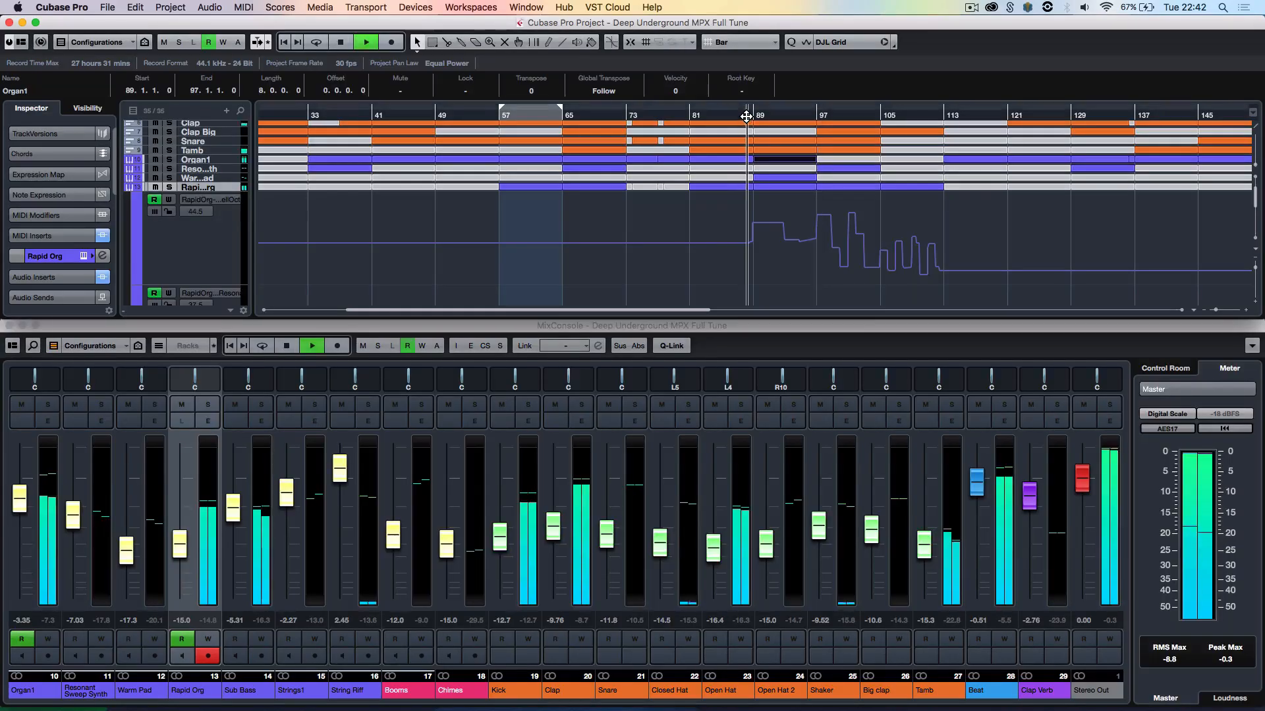
click(168, 170)
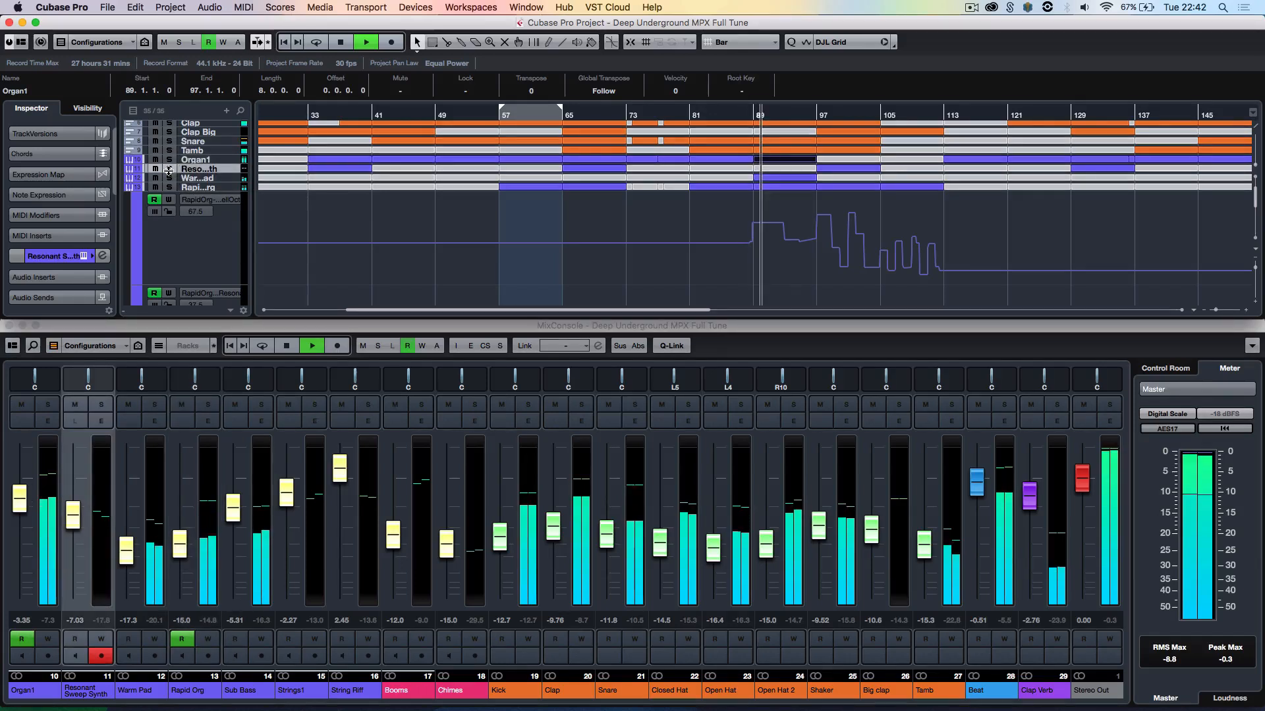
click(169, 169)
click(169, 168)
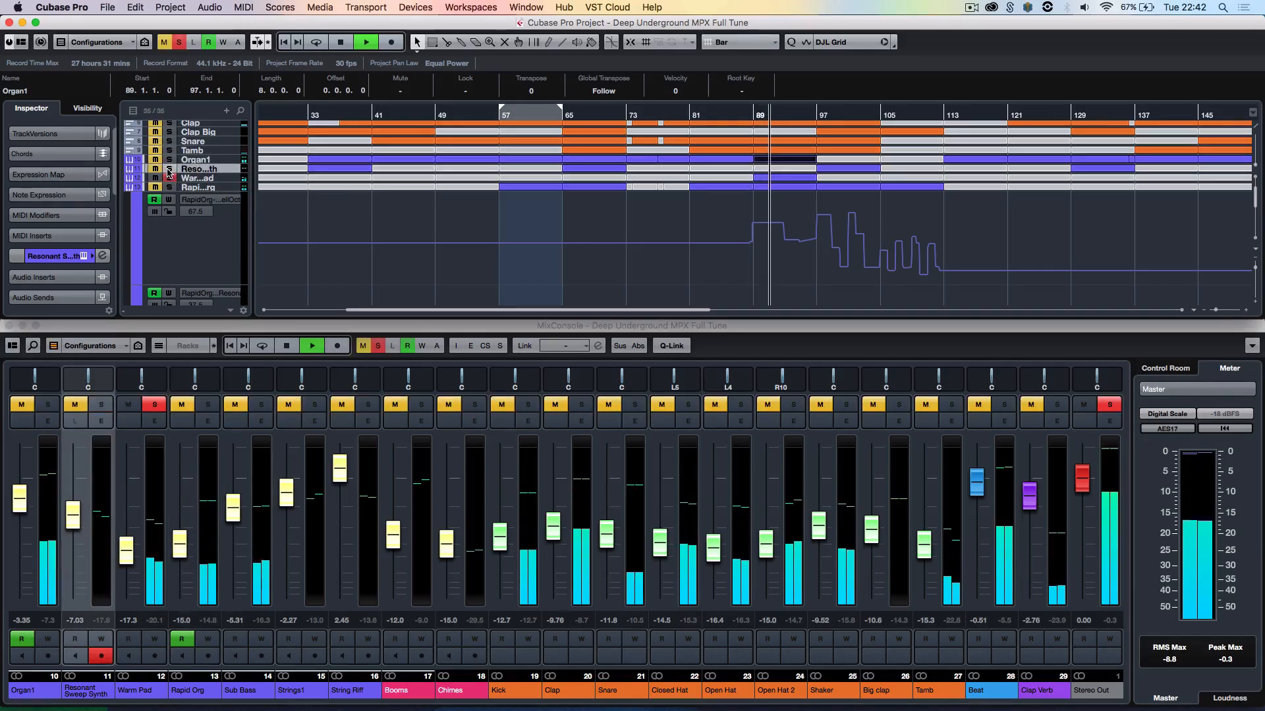
click(781, 178)
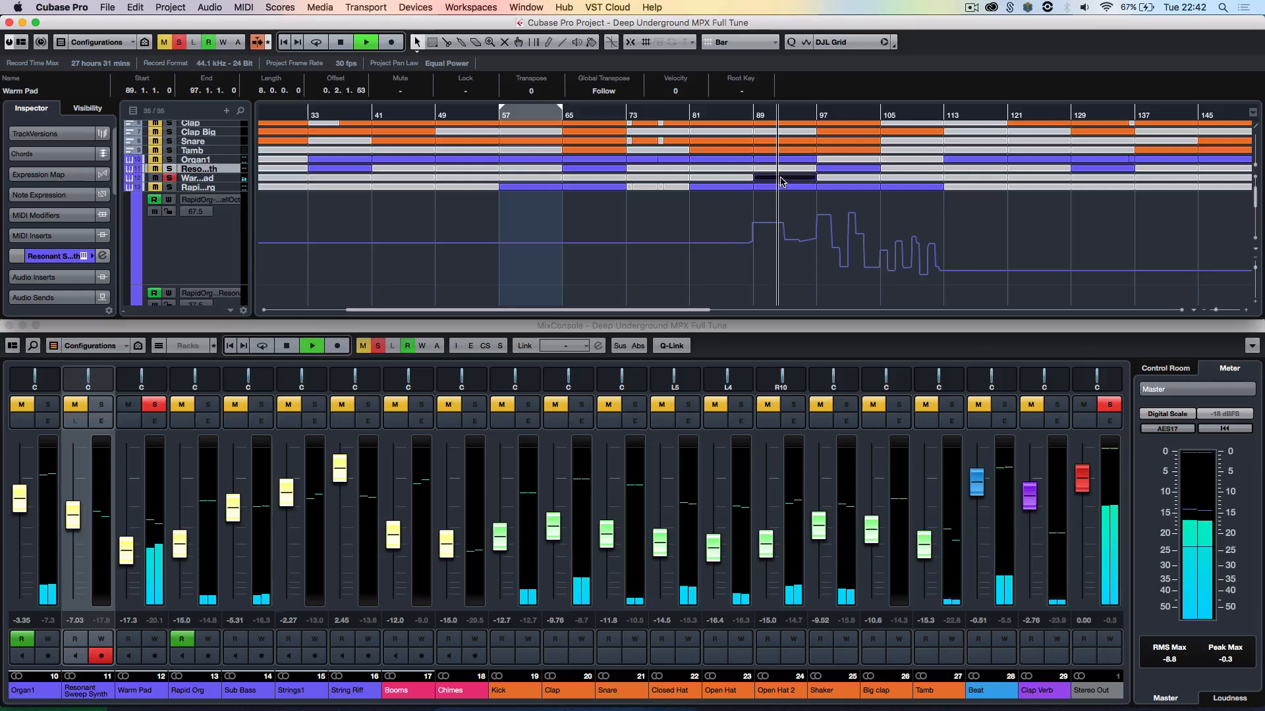
double_click(781, 179)
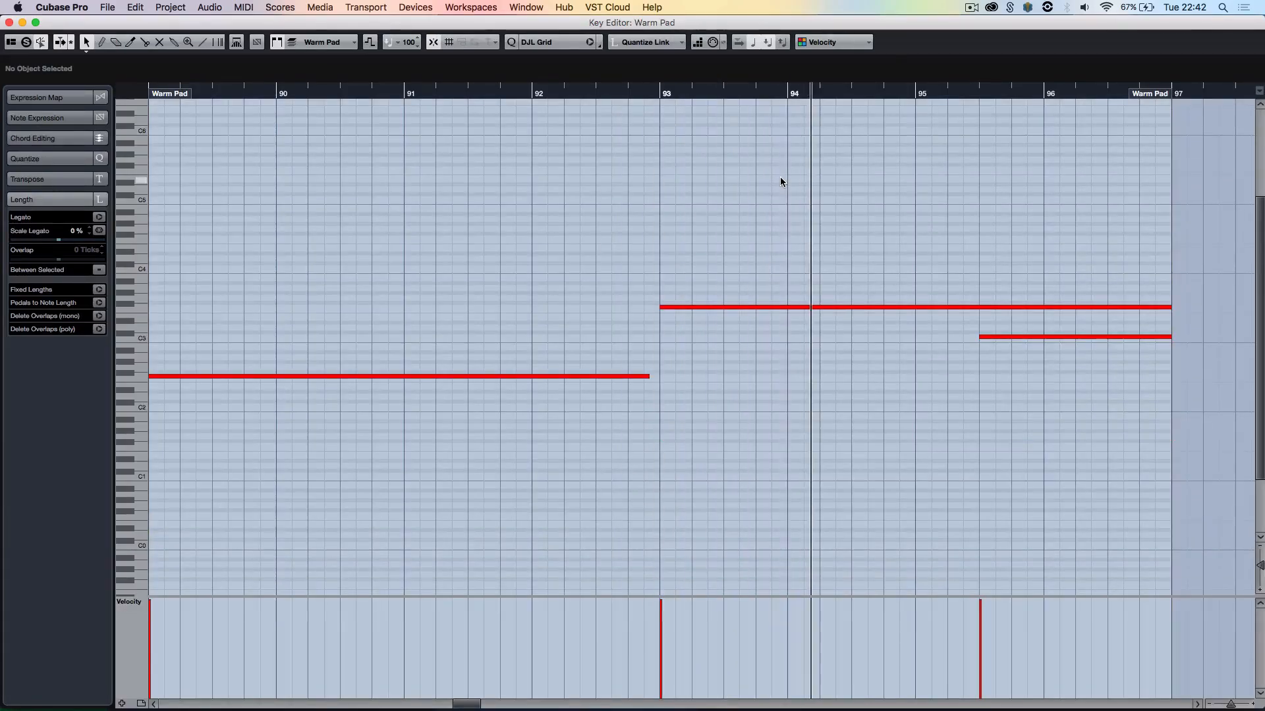
key(Return)
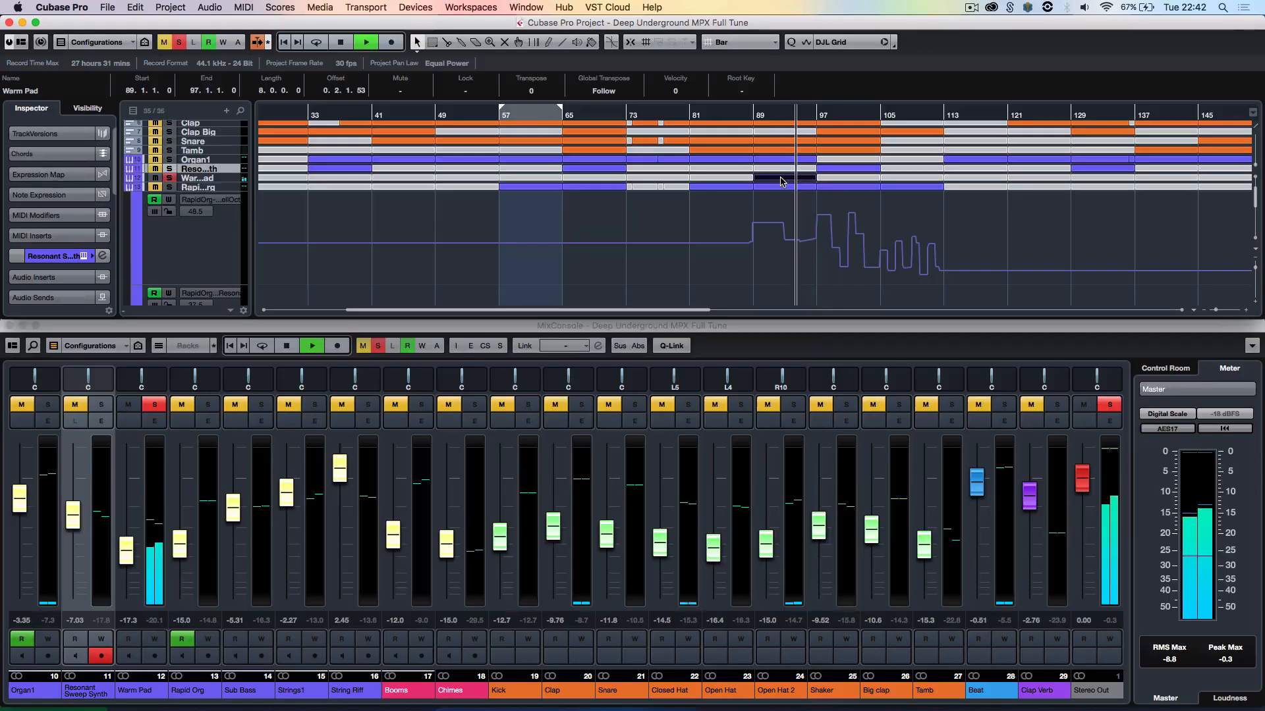
- Add the Organ1 and Rapid Org tracks to the soloed Warm Pad and stop playback
click(169, 159)
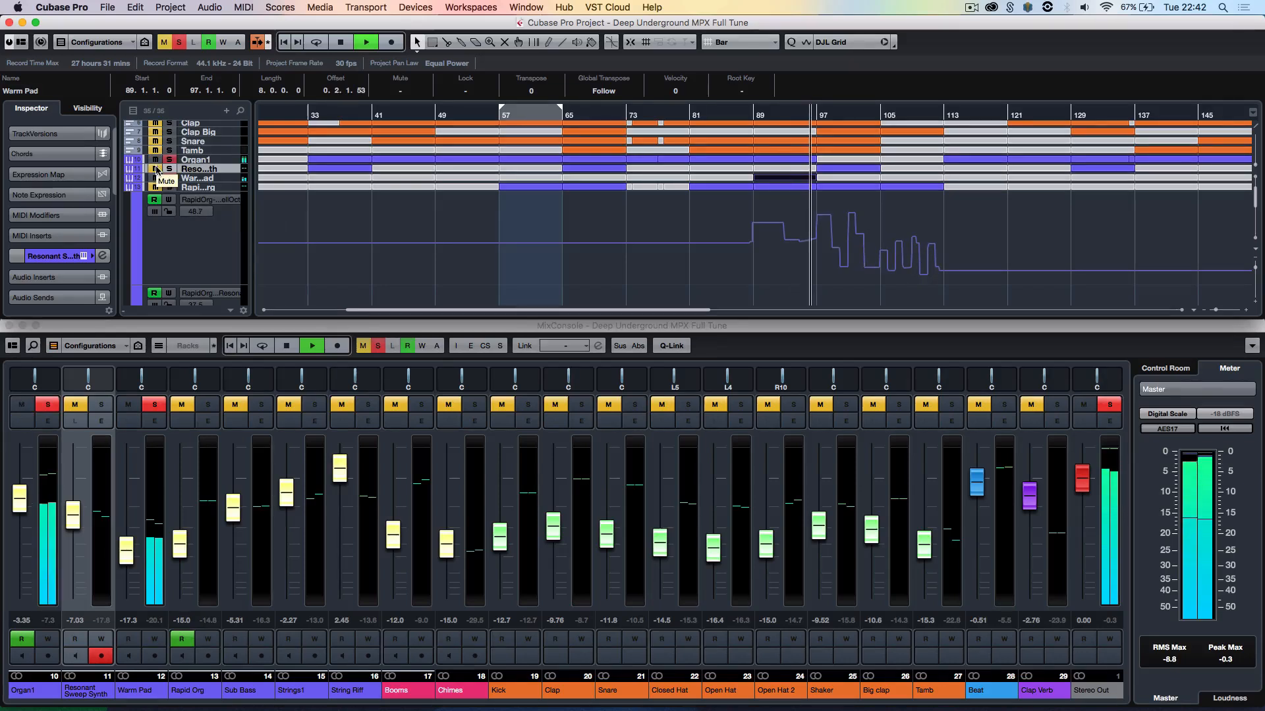
key(space)
click(155, 187)
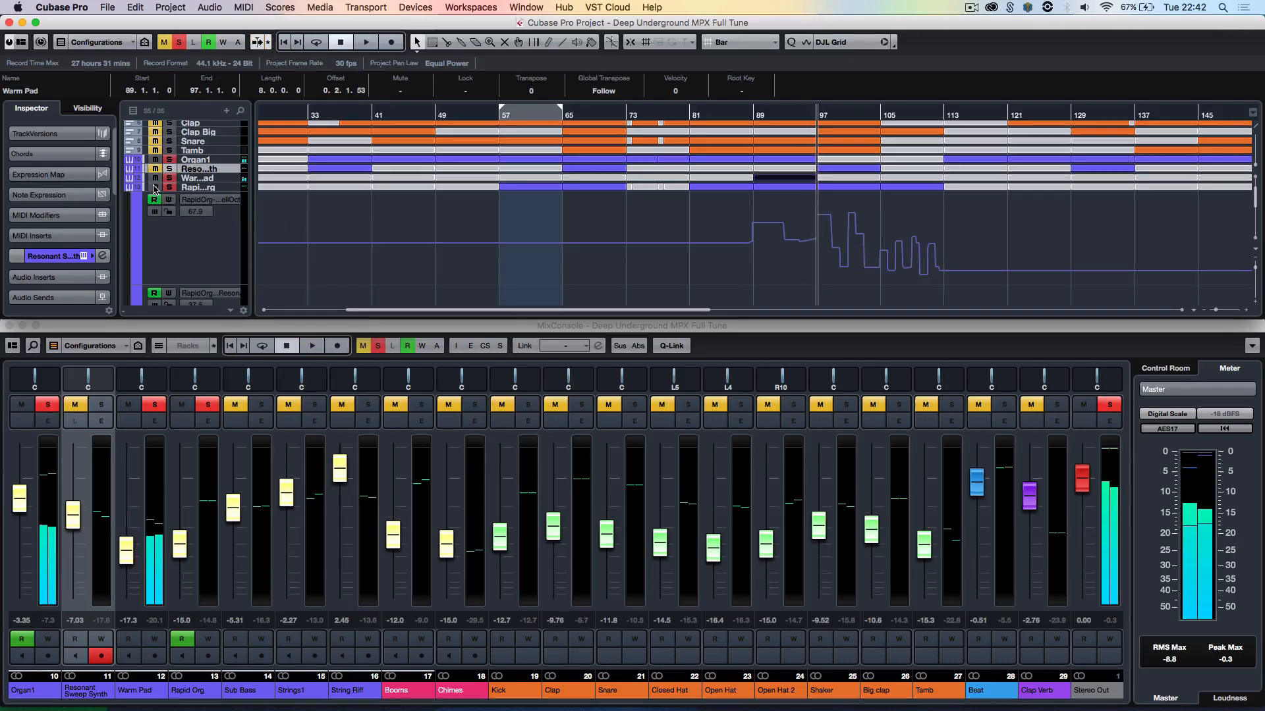
- View the Warm Pad track's Padshop Pro instrument and close it
click(209, 179)
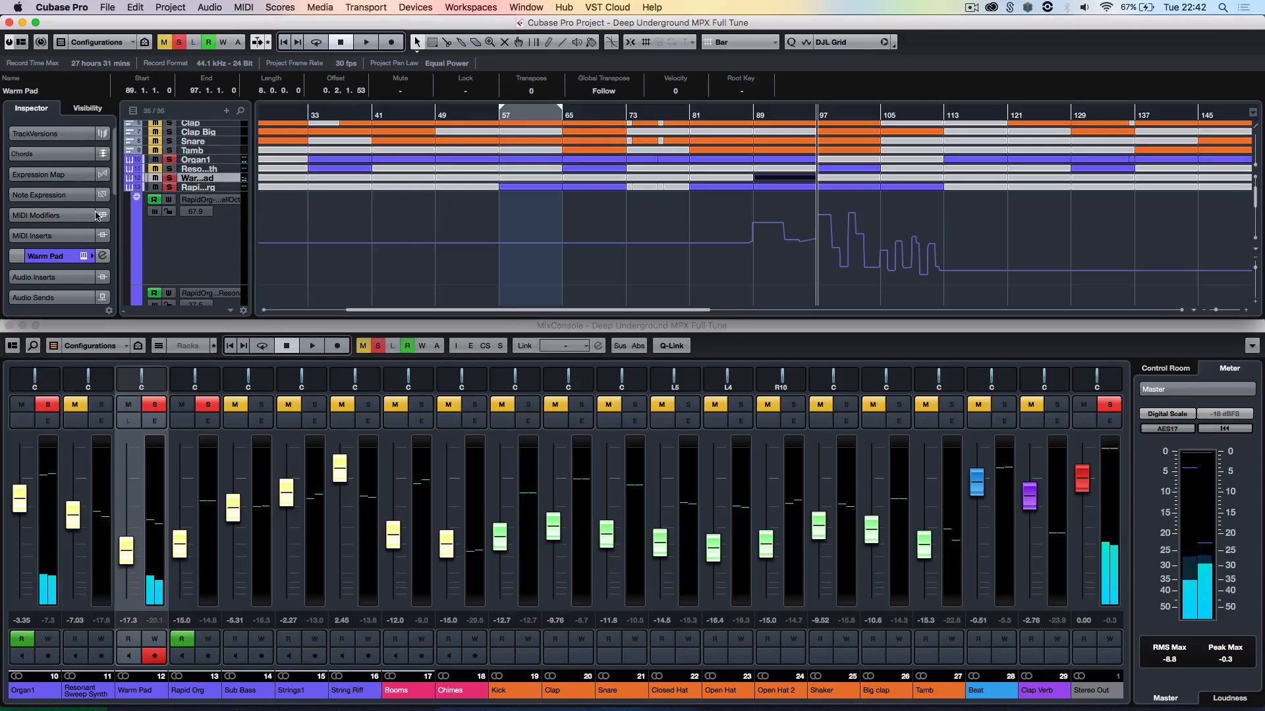
click(82, 256)
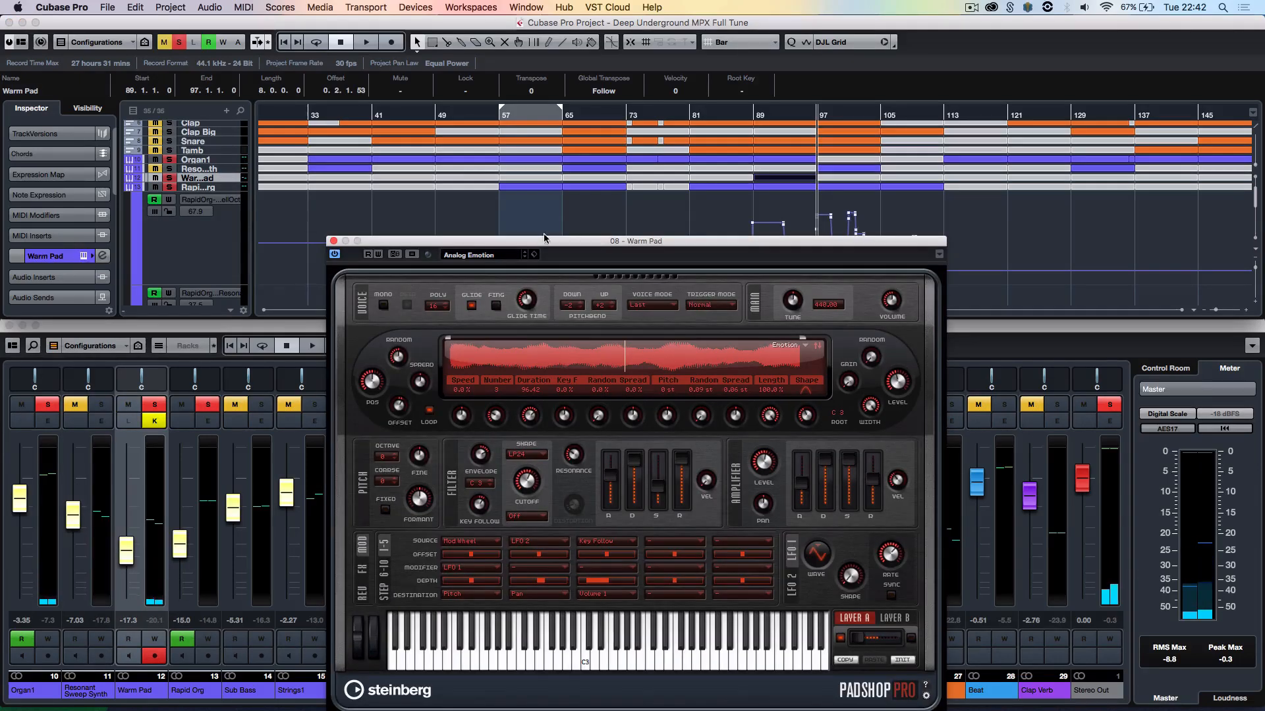
drag(593, 247, 625, 152)
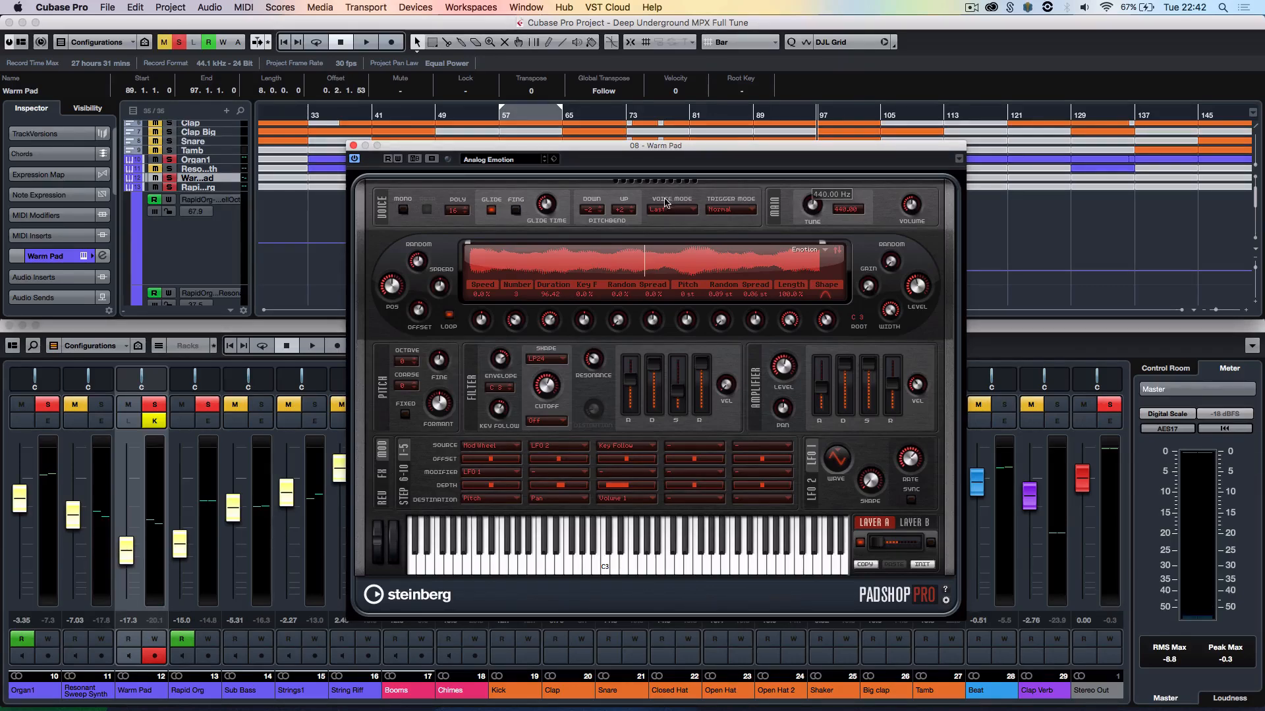
click(354, 145)
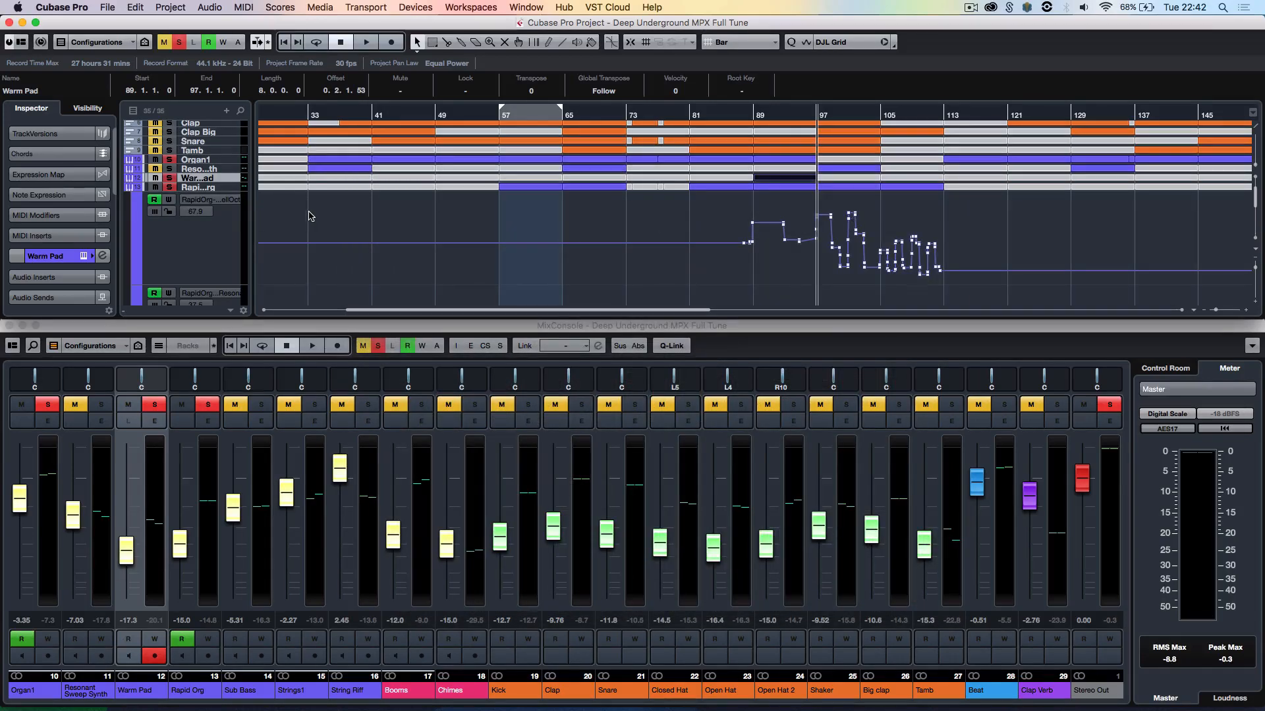
- Play the full mix briefly from bar 97 with all solos cleared, and hide the Rapid Org track's automation lanes
click(180, 44)
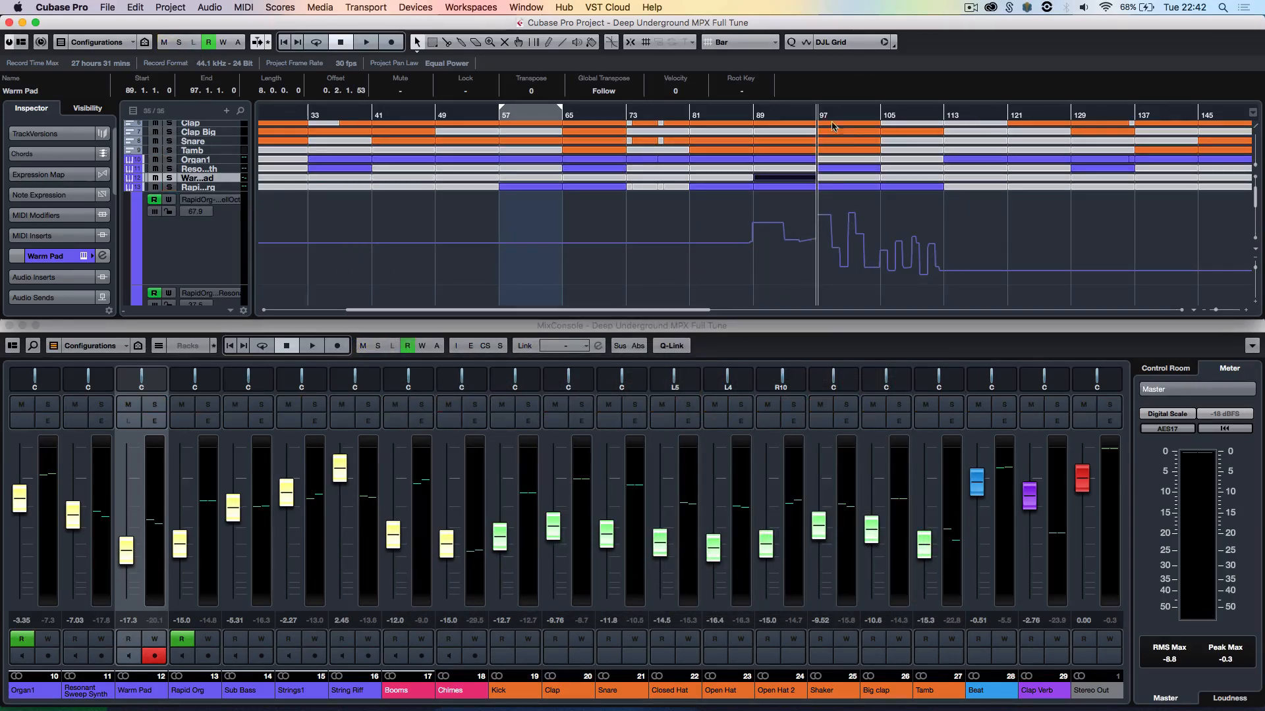
key(space)
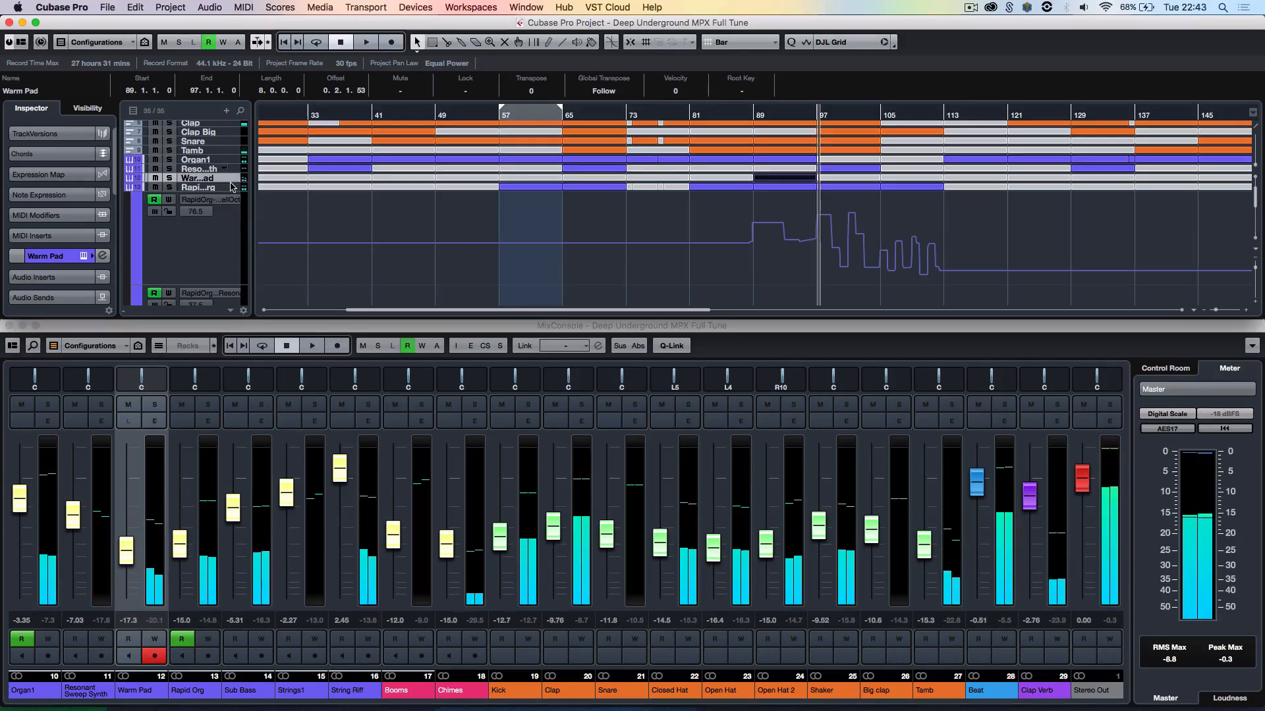
click(129, 192)
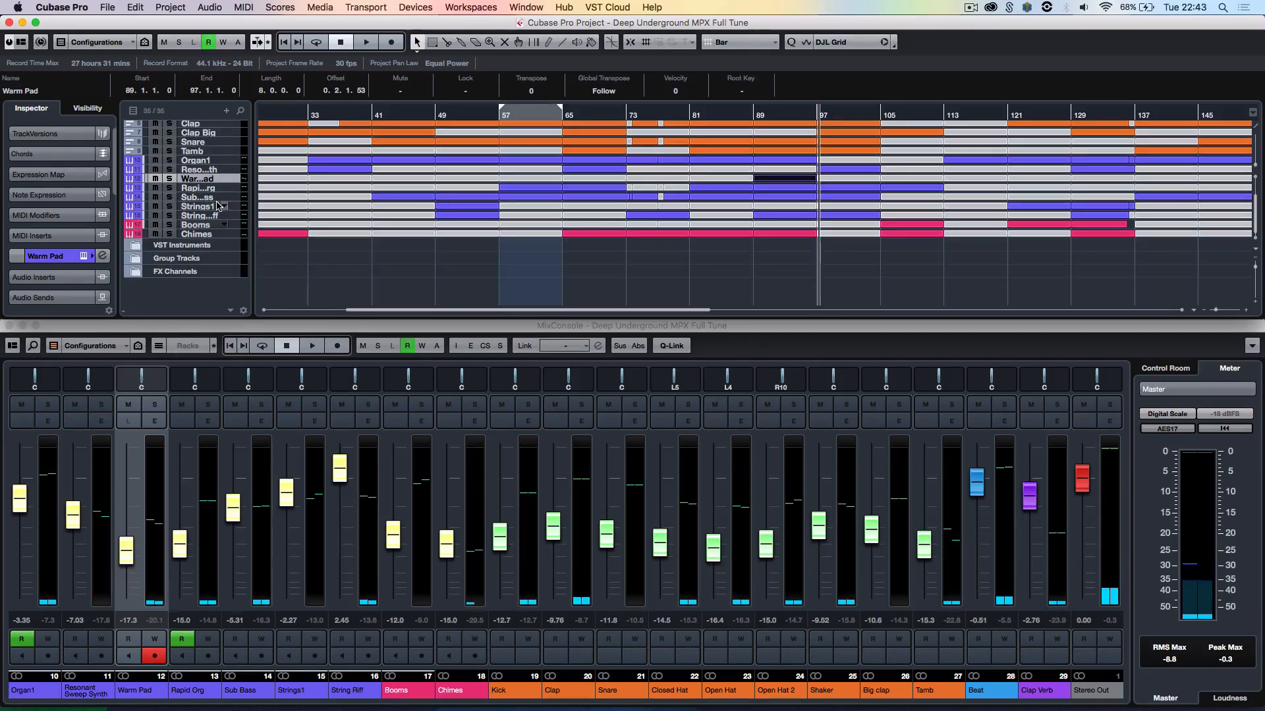
- View the String Riff part at bar 89 in the Key Editor and play its notes soloed from bar 96
click(196, 217)
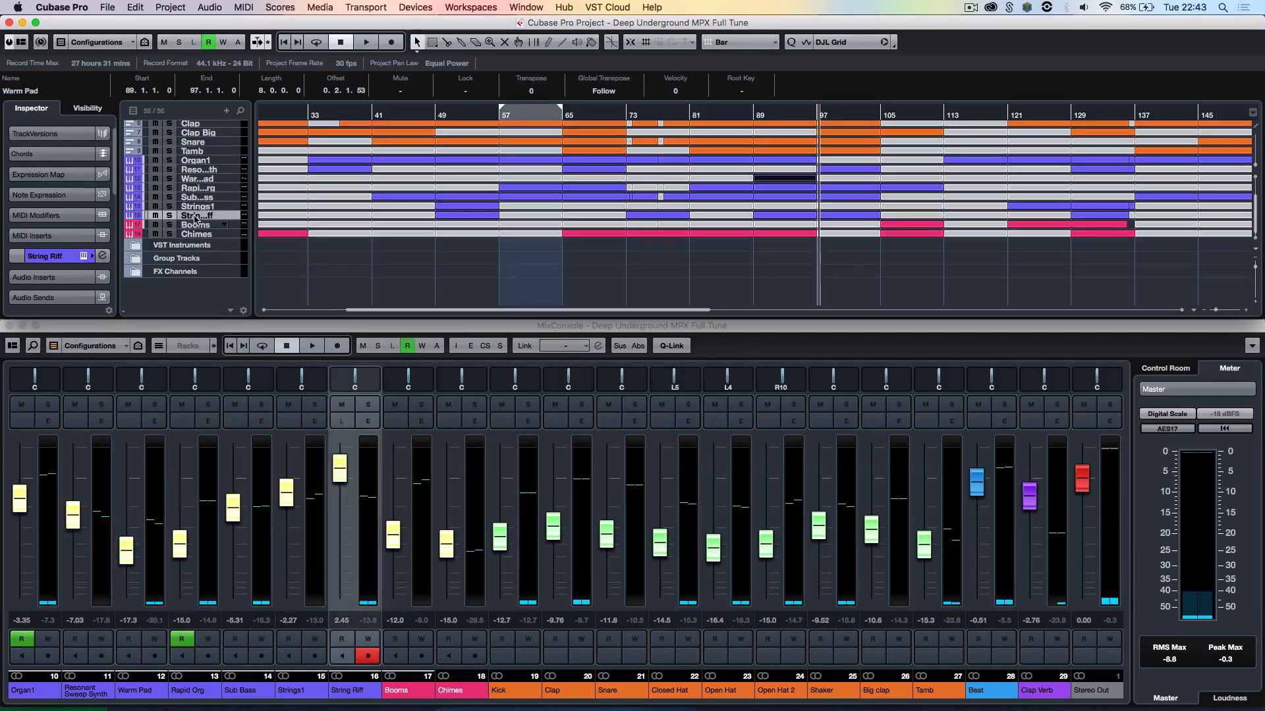
double_click(786, 215)
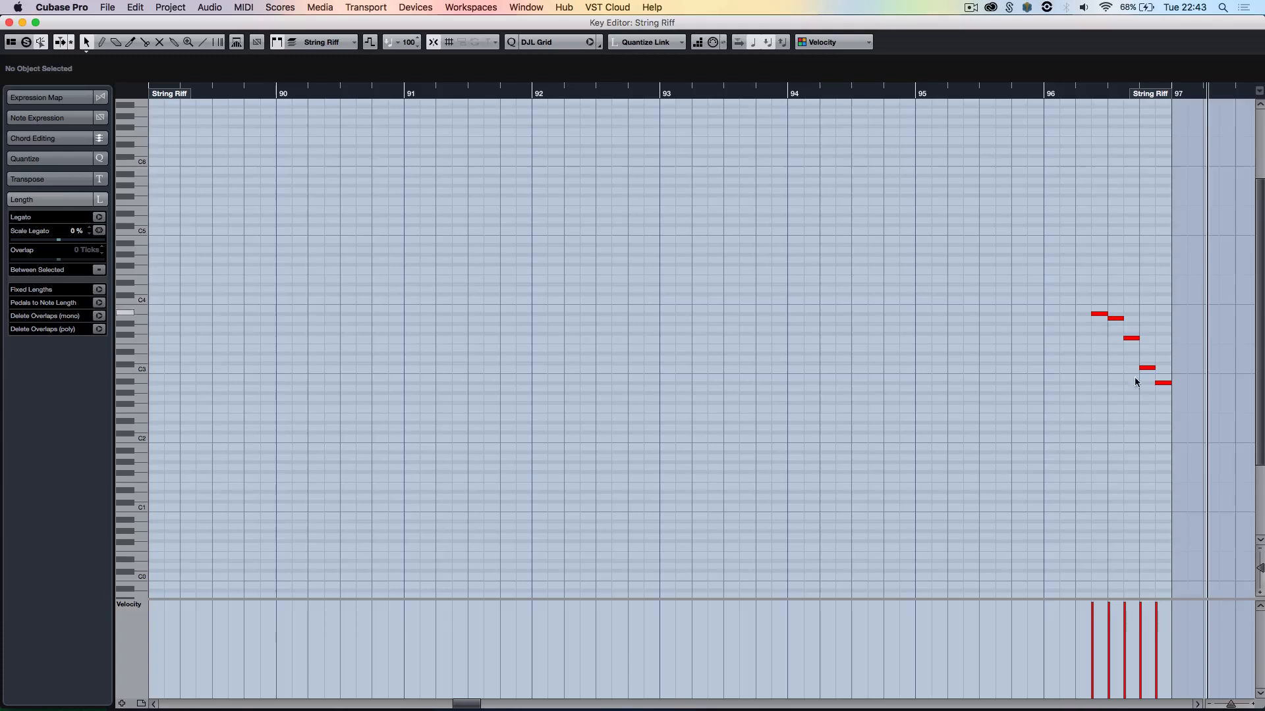
click(27, 43)
click(1052, 90)
key(space)
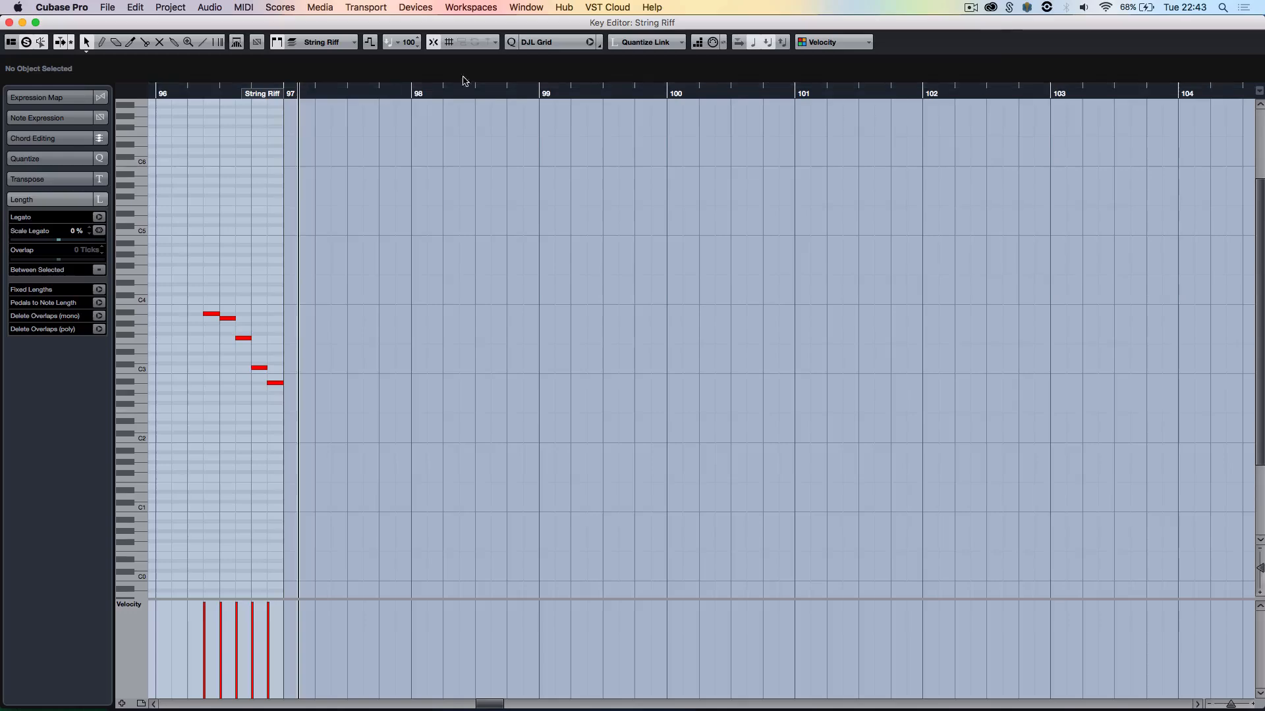
key(Return)
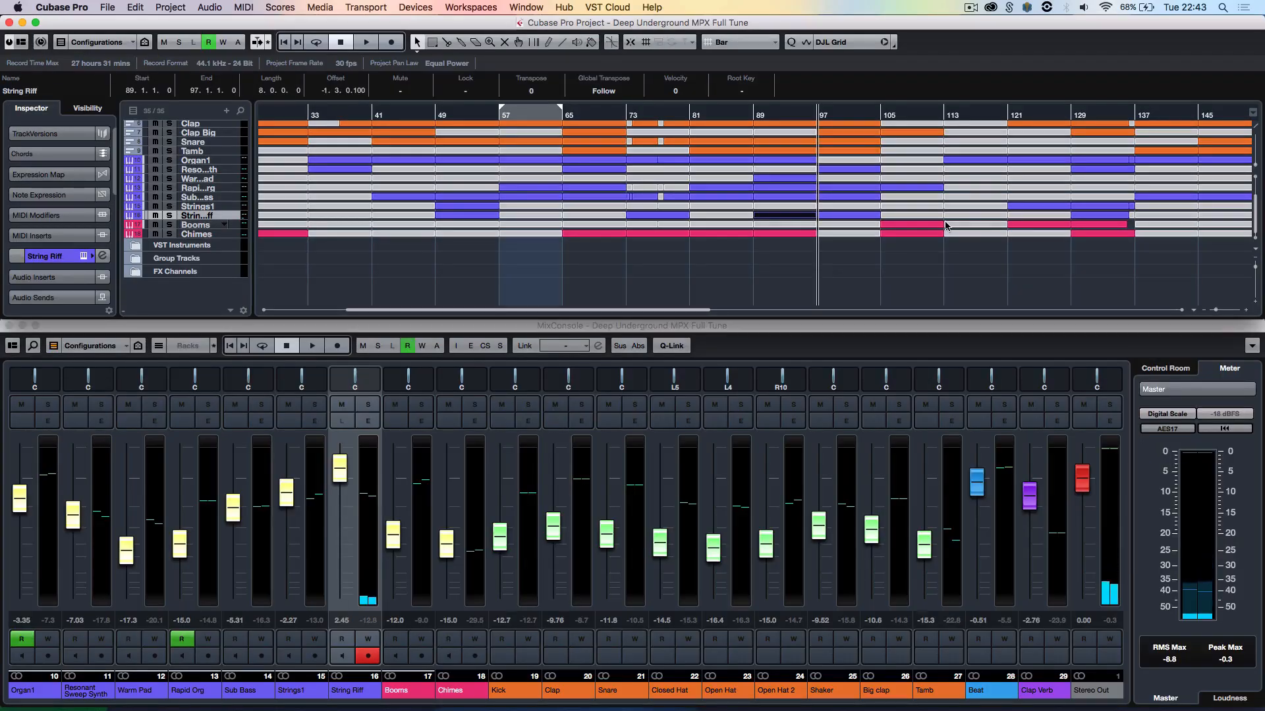
- Show the whole arrangement from start to end and check the Ruler track's Seconds time format
key(g)
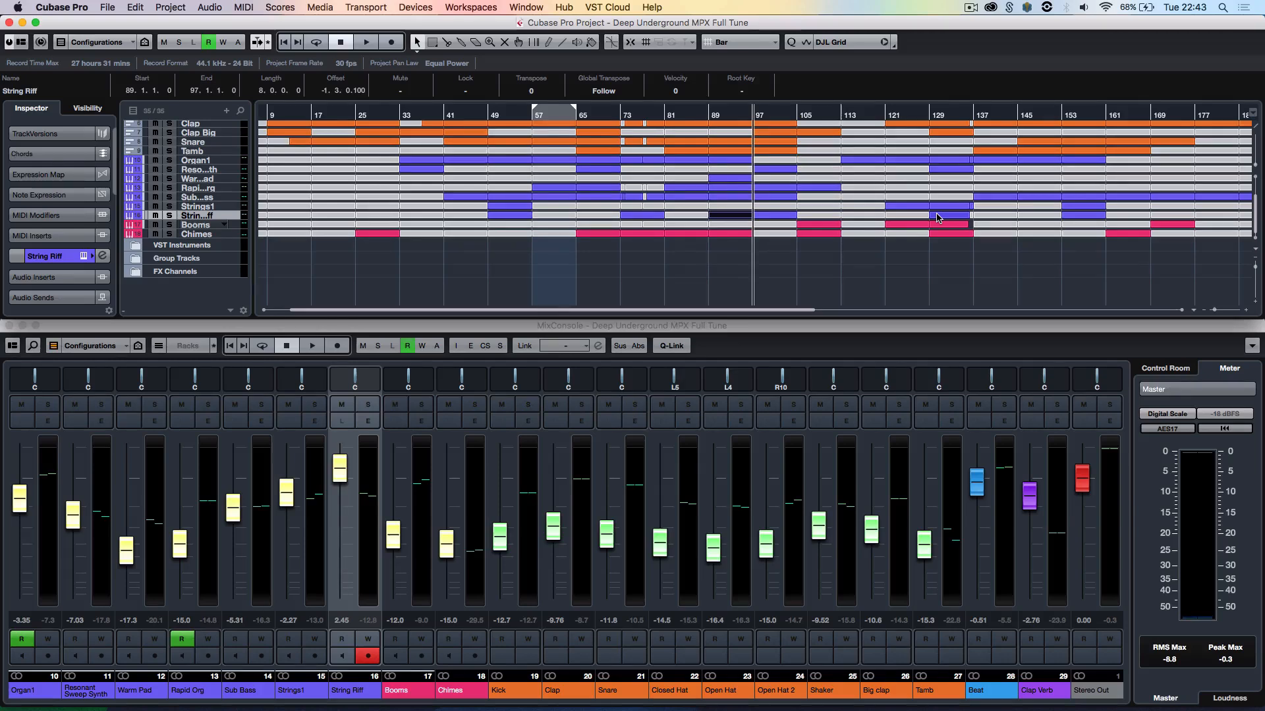
scroll(938, 218, up, 3)
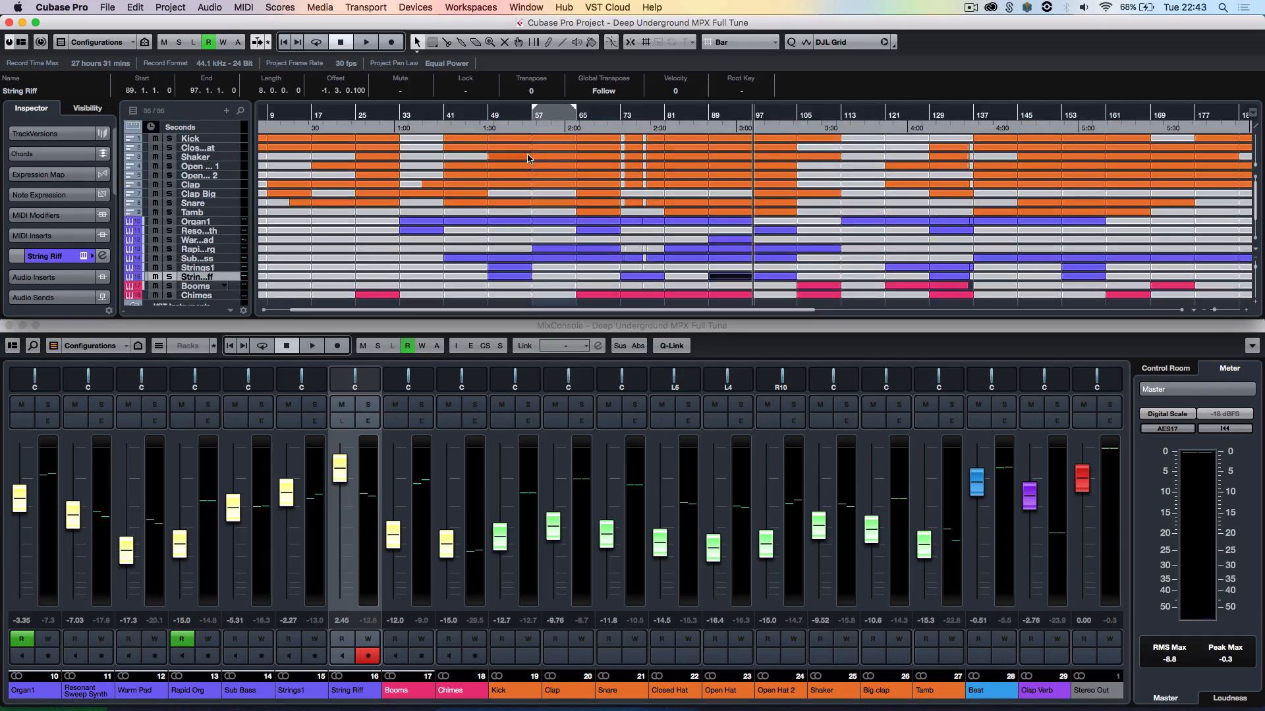
click(208, 126)
click(172, 129)
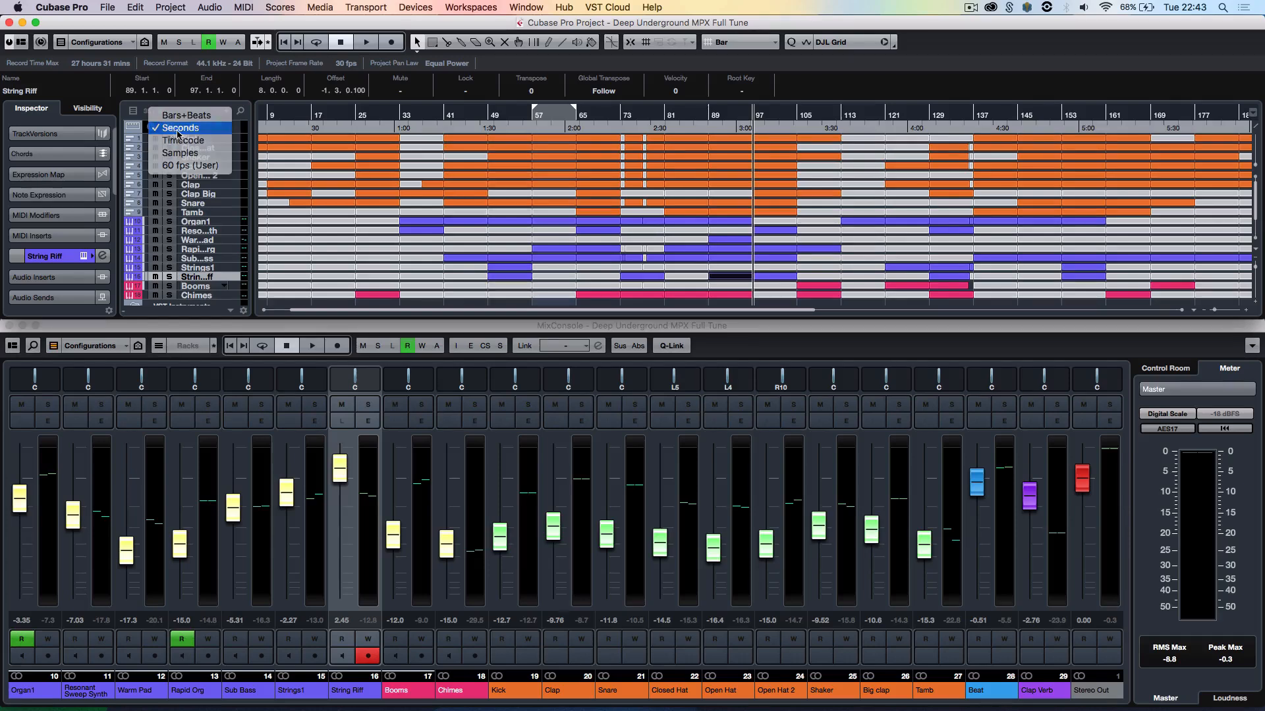
key(g)
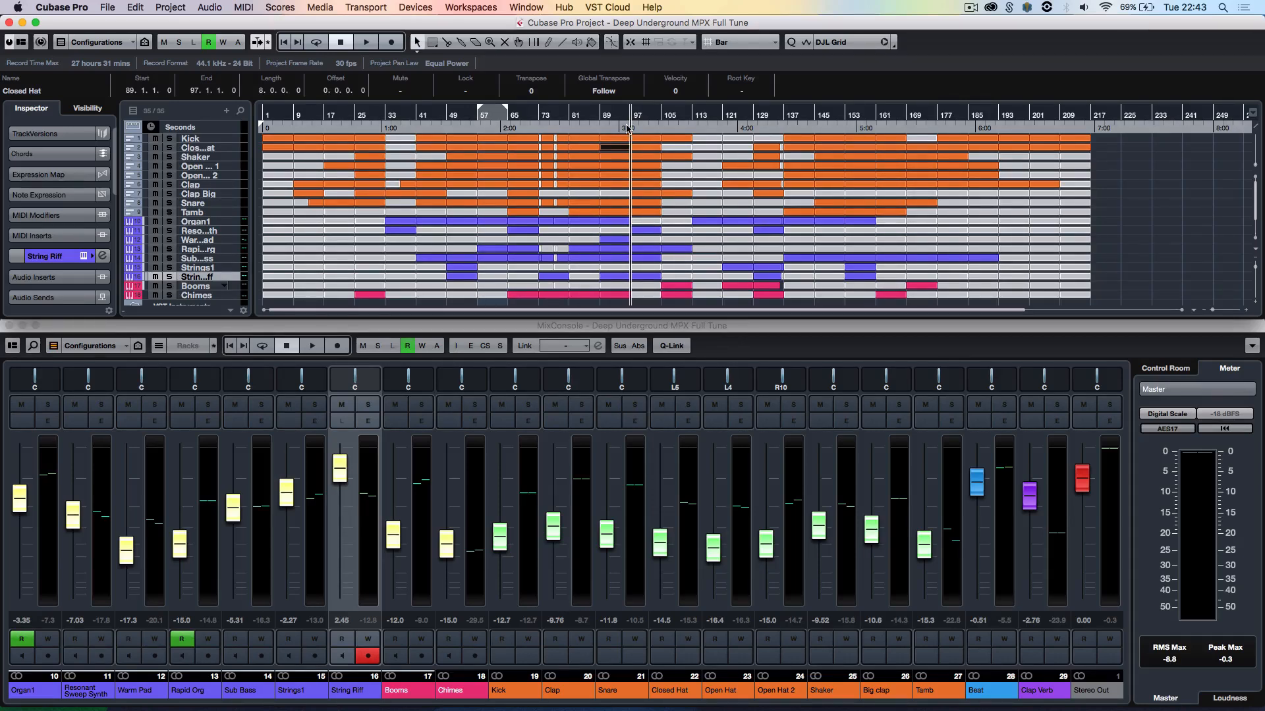
- Play the full mix from about 3:00 and view the Chimes part's notes leading up to bar 97 in the Key Editor
double_click(627, 129)
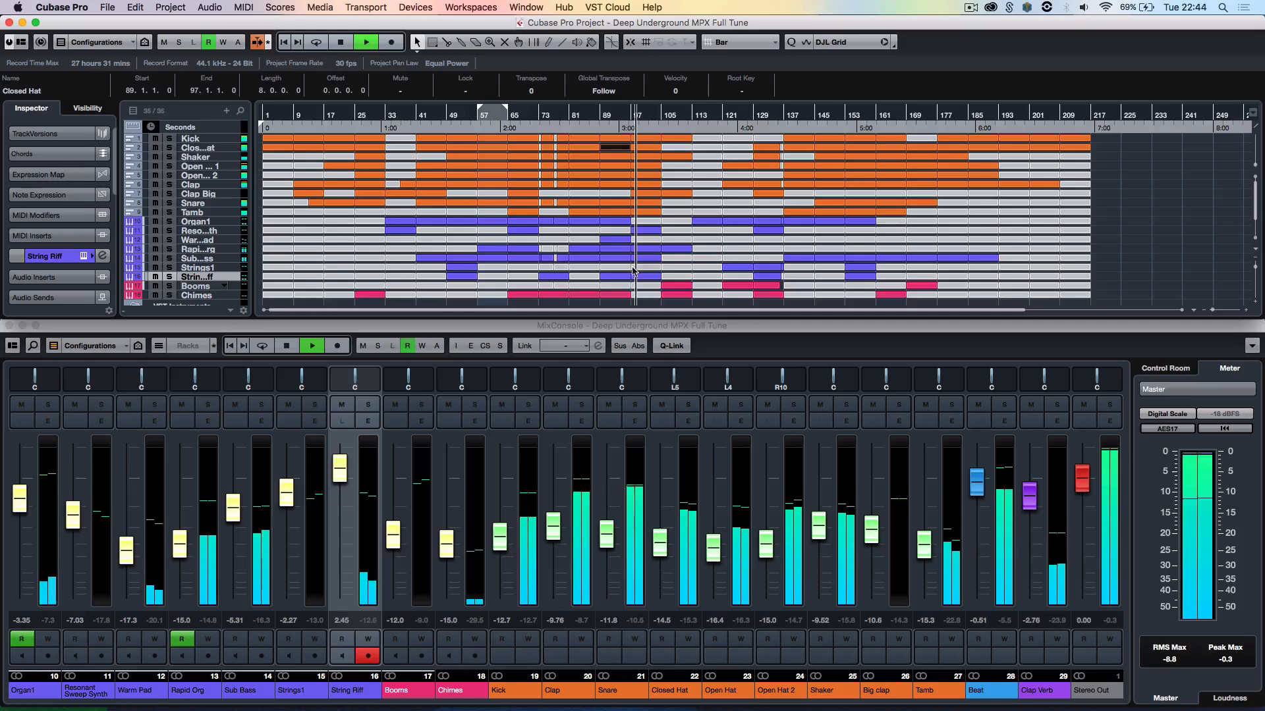
double_click(615, 294)
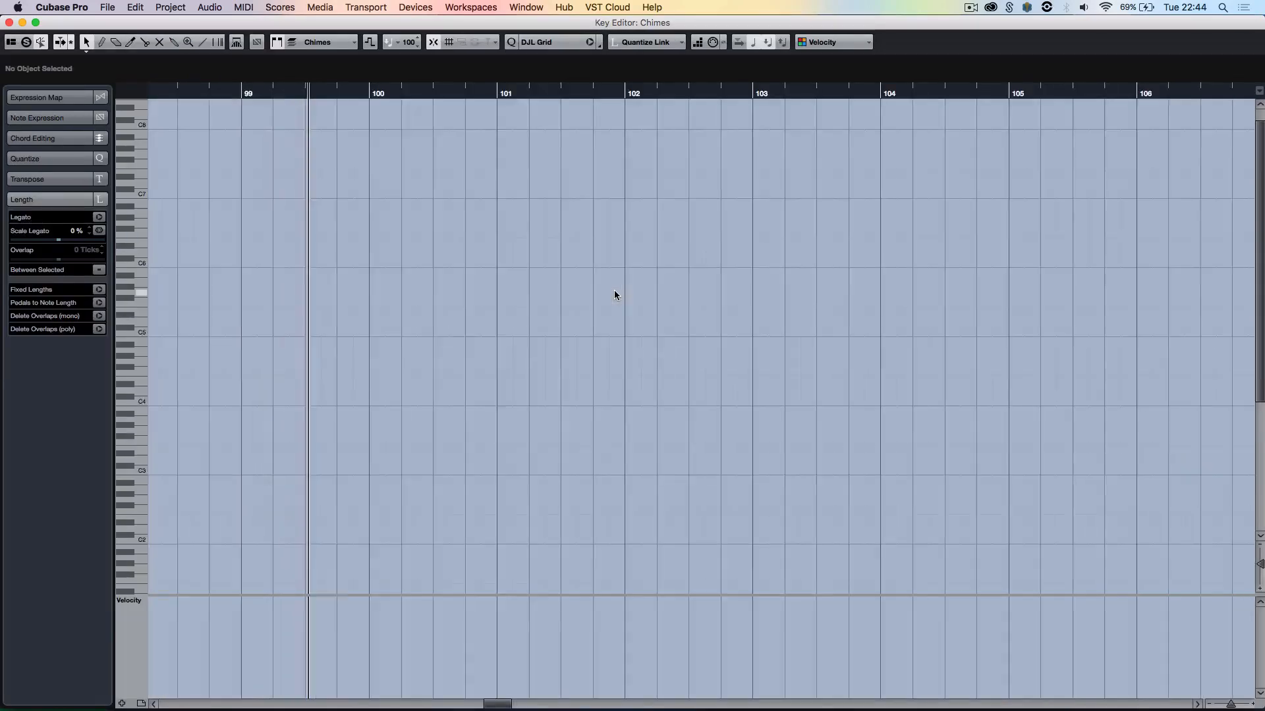
scroll(614, 294, down, 3)
scroll(613, 294, right, 5)
scroll(614, 294, left, 10)
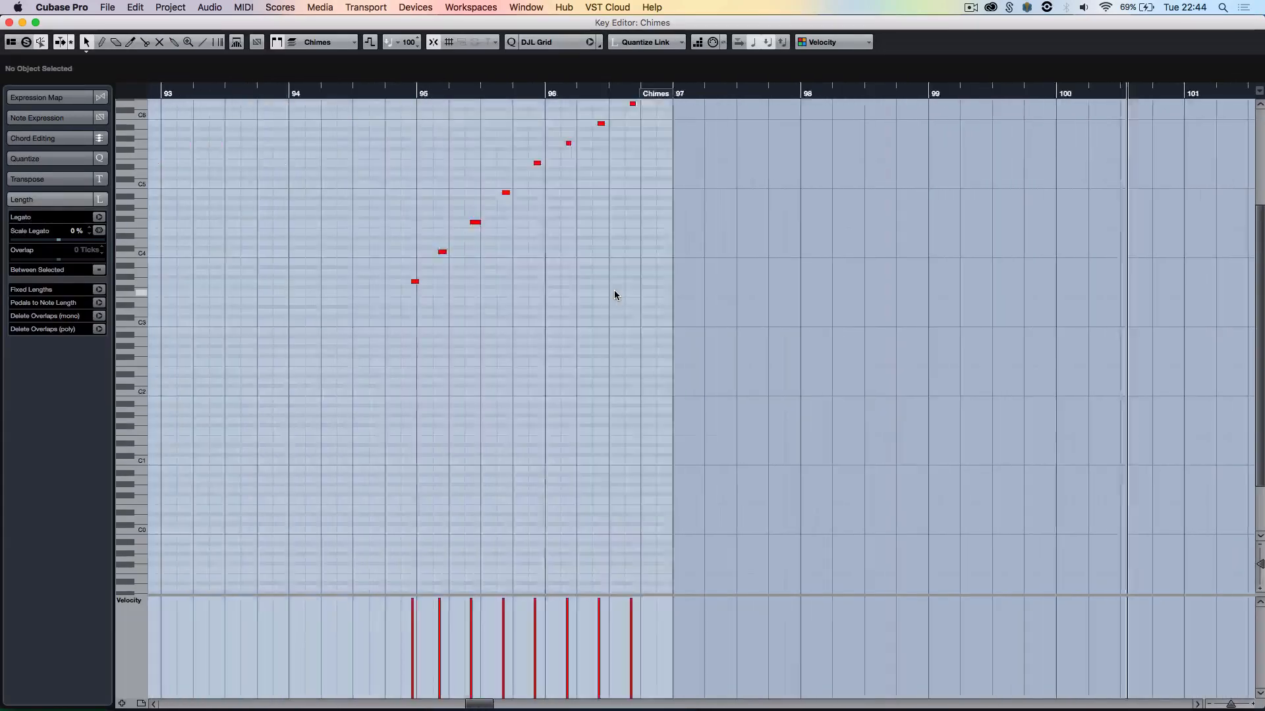
- View the Chimes part's rising notes around bars 95 to 97, and close its Key Editor
scroll(614, 294, right, 5)
key(g)
key(g)
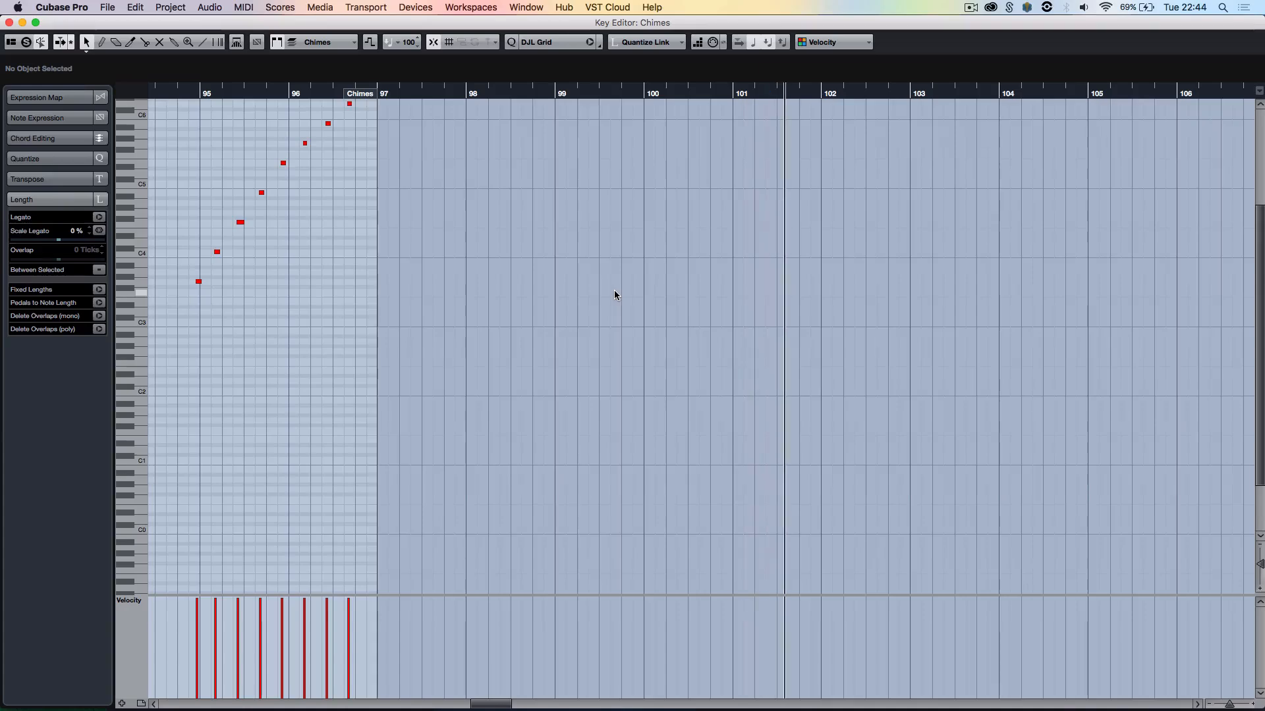
scroll(614, 295, up, 5)
key(Return)
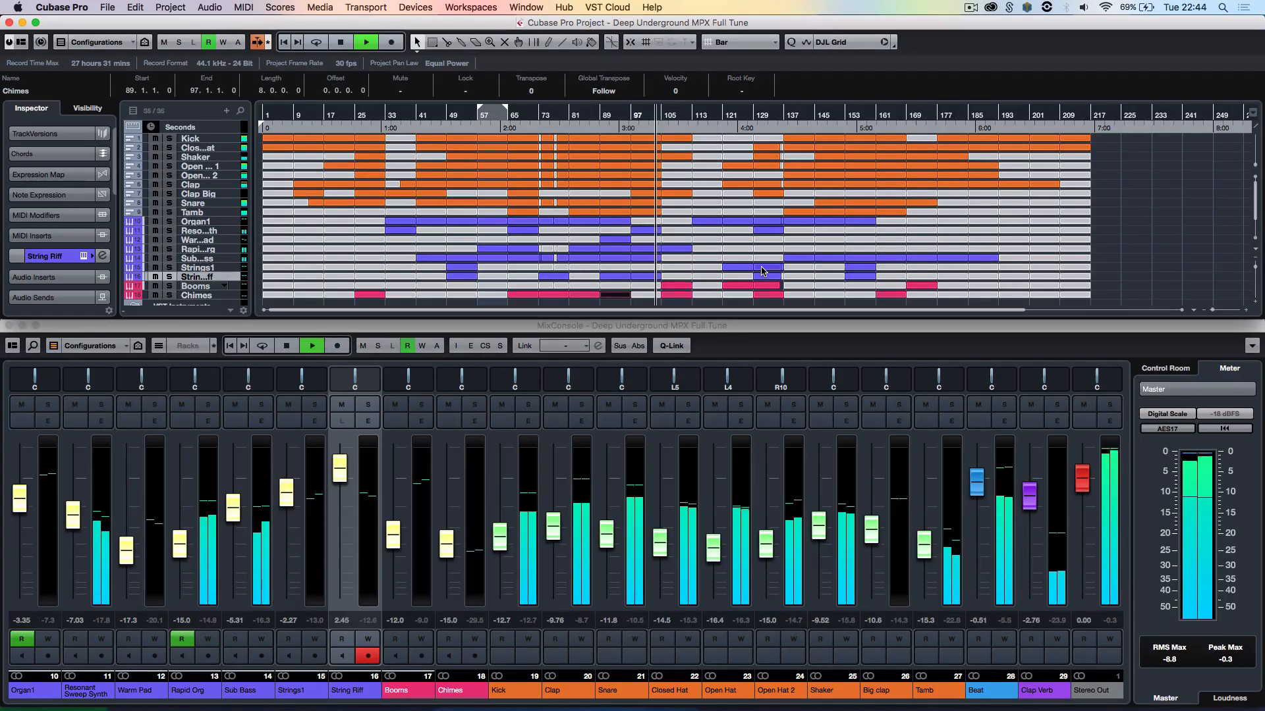
- View the Booms track's HALion Sonic SE instrument with its L.A. Riot program, and close it
scroll(763, 271, down, 3)
scroll(762, 271, down, 1)
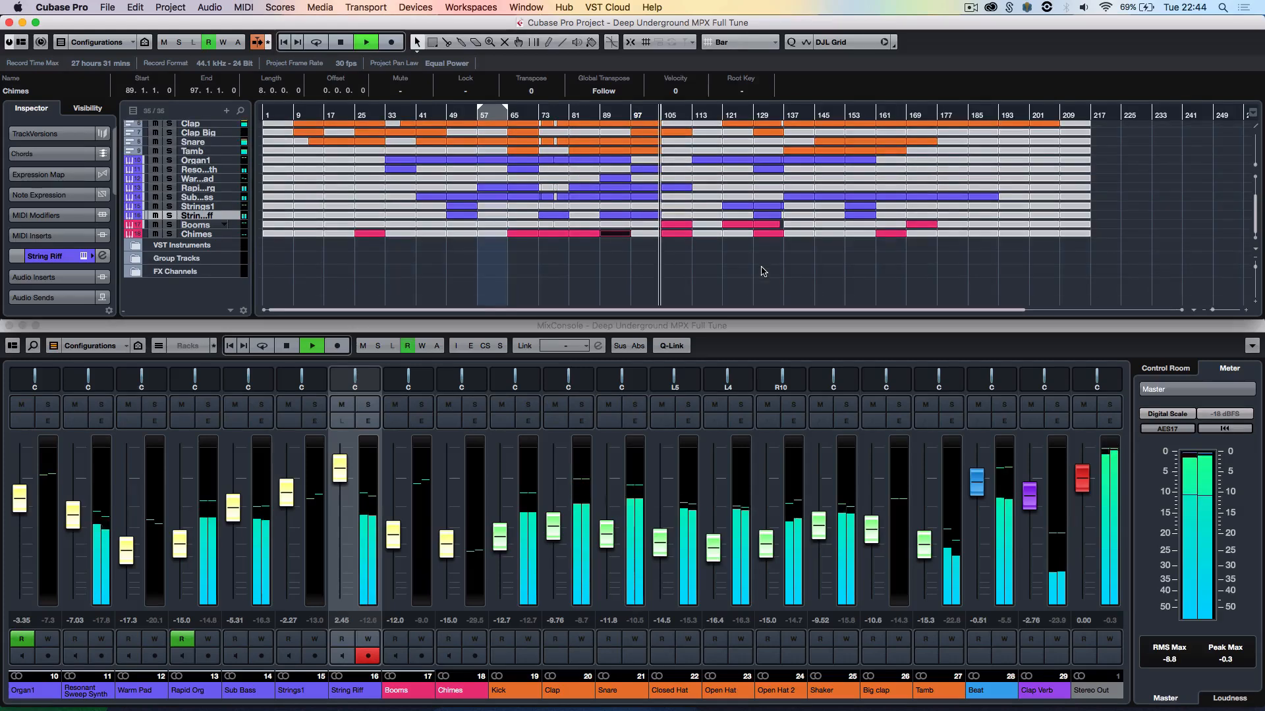
click(199, 226)
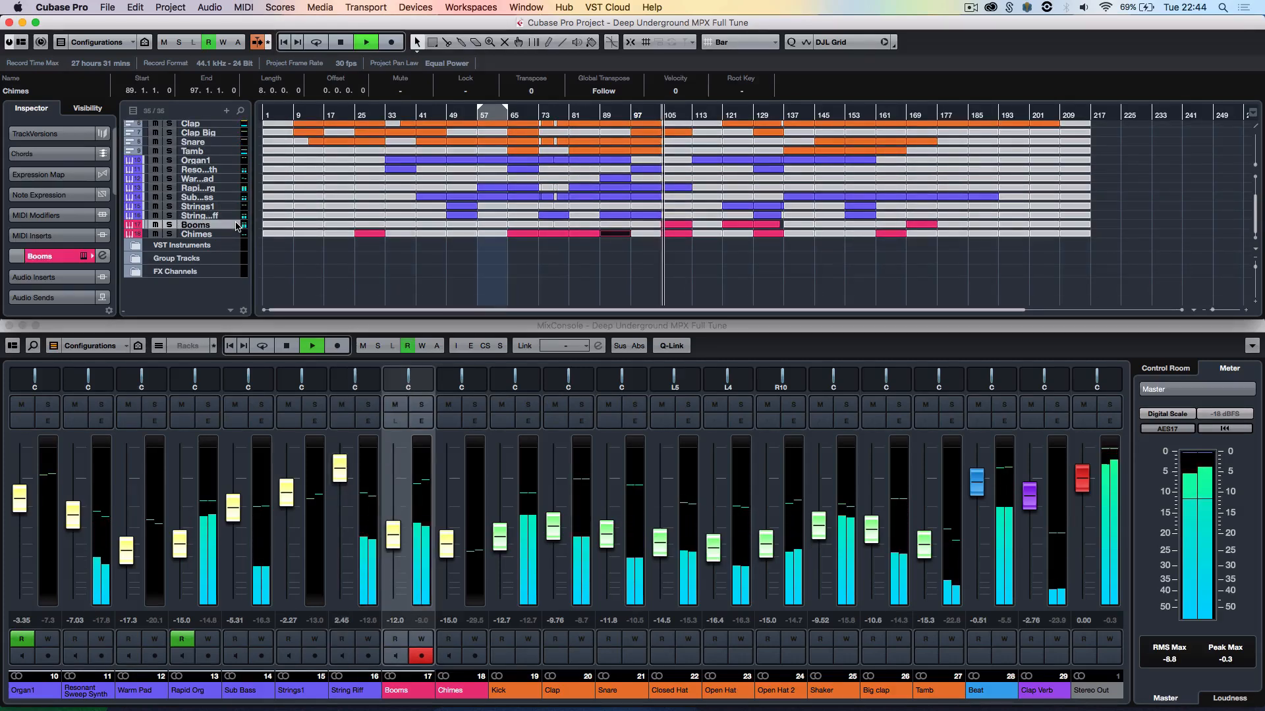
click(85, 256)
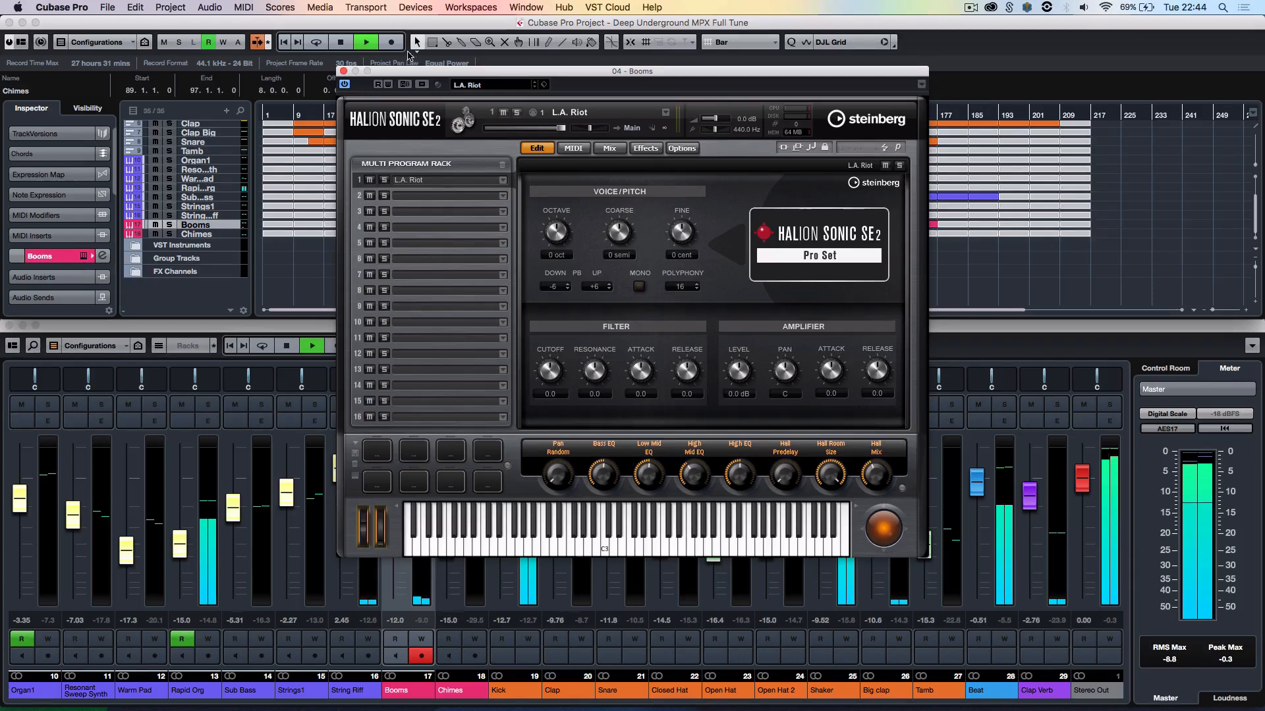
click(343, 71)
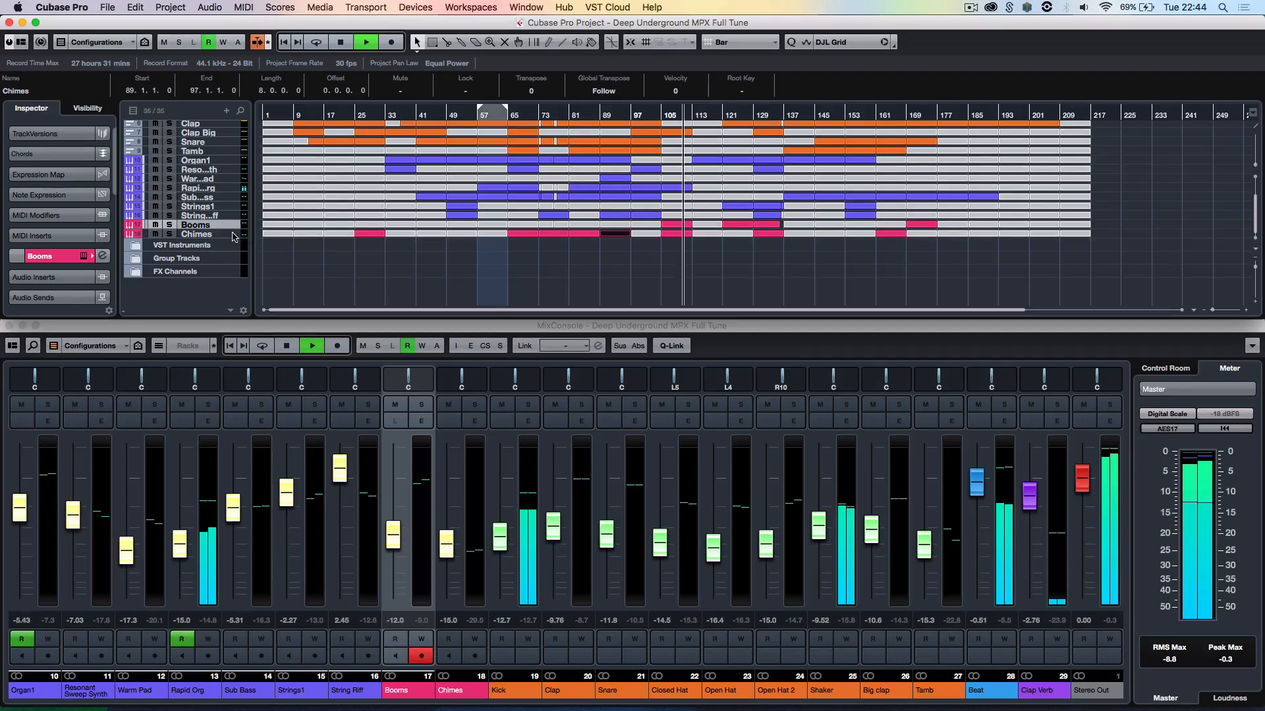
- Show the used automation lanes of the Organ1 track
click(236, 162)
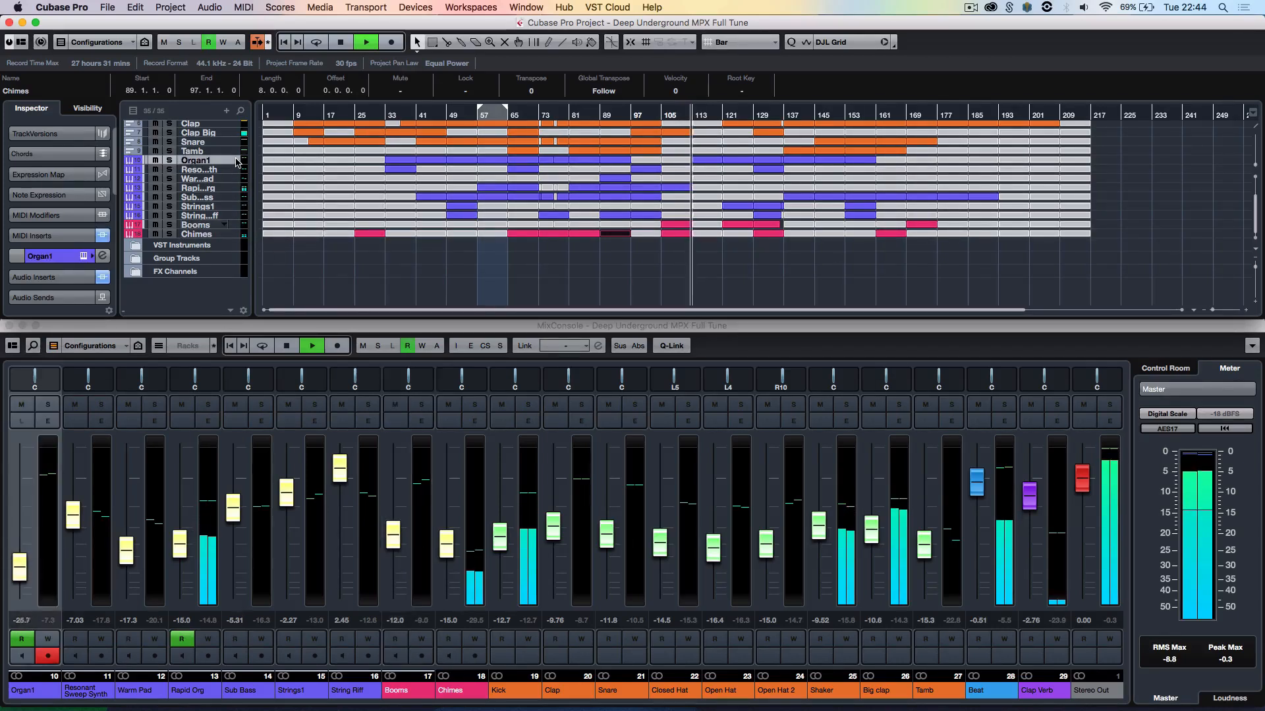
right_click(236, 163)
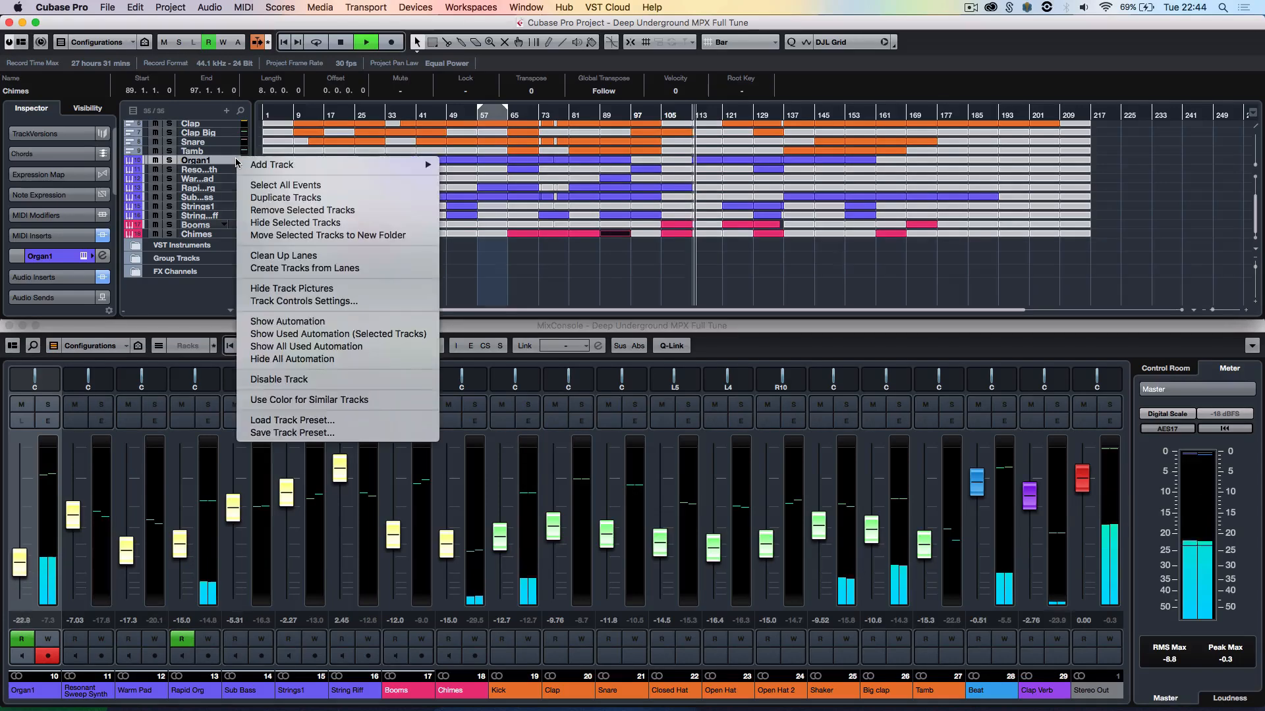
click(380, 335)
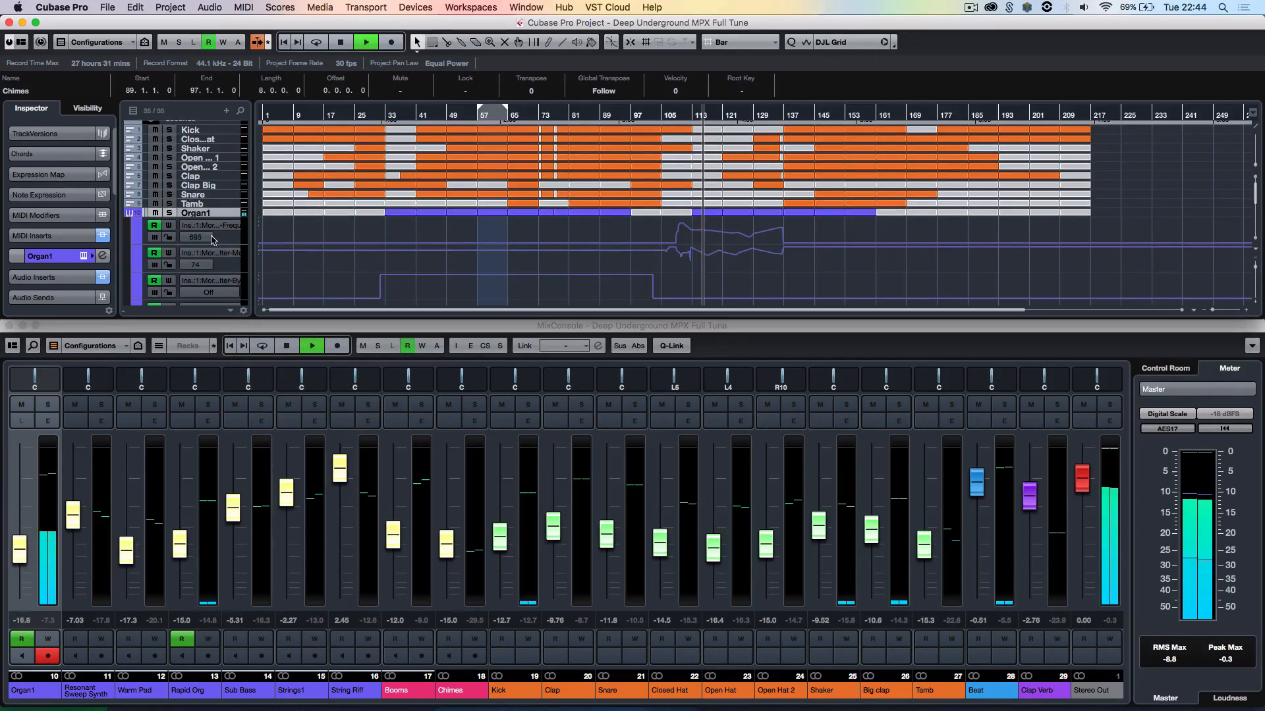
- View Organ1's Slow Percussion instrument and its MorphFilter insert during playback, closing each window
click(84, 257)
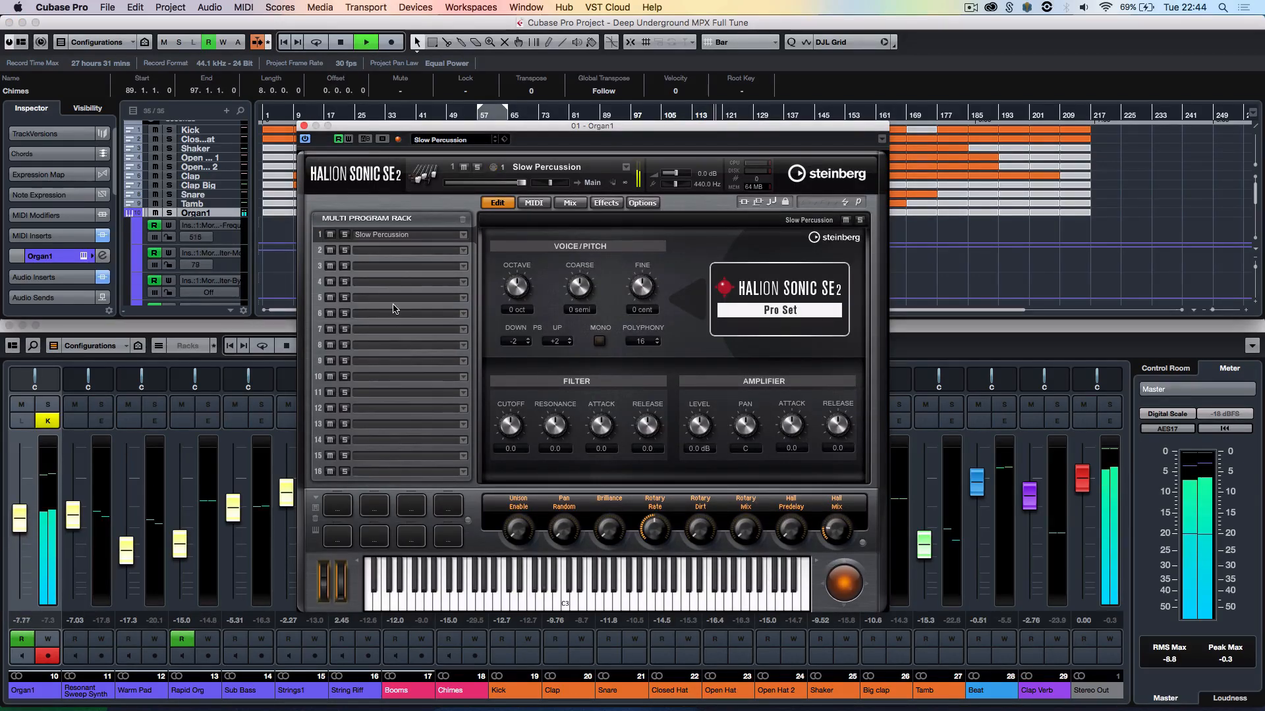
click(303, 125)
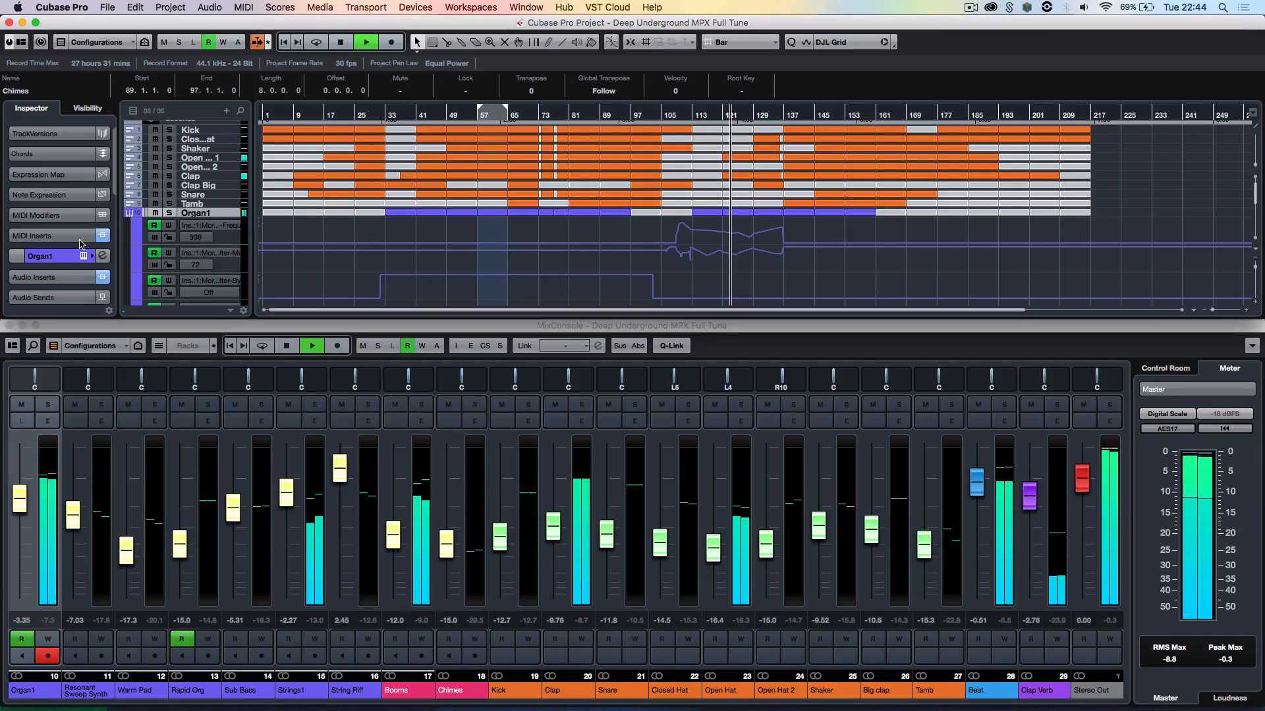
click(66, 276)
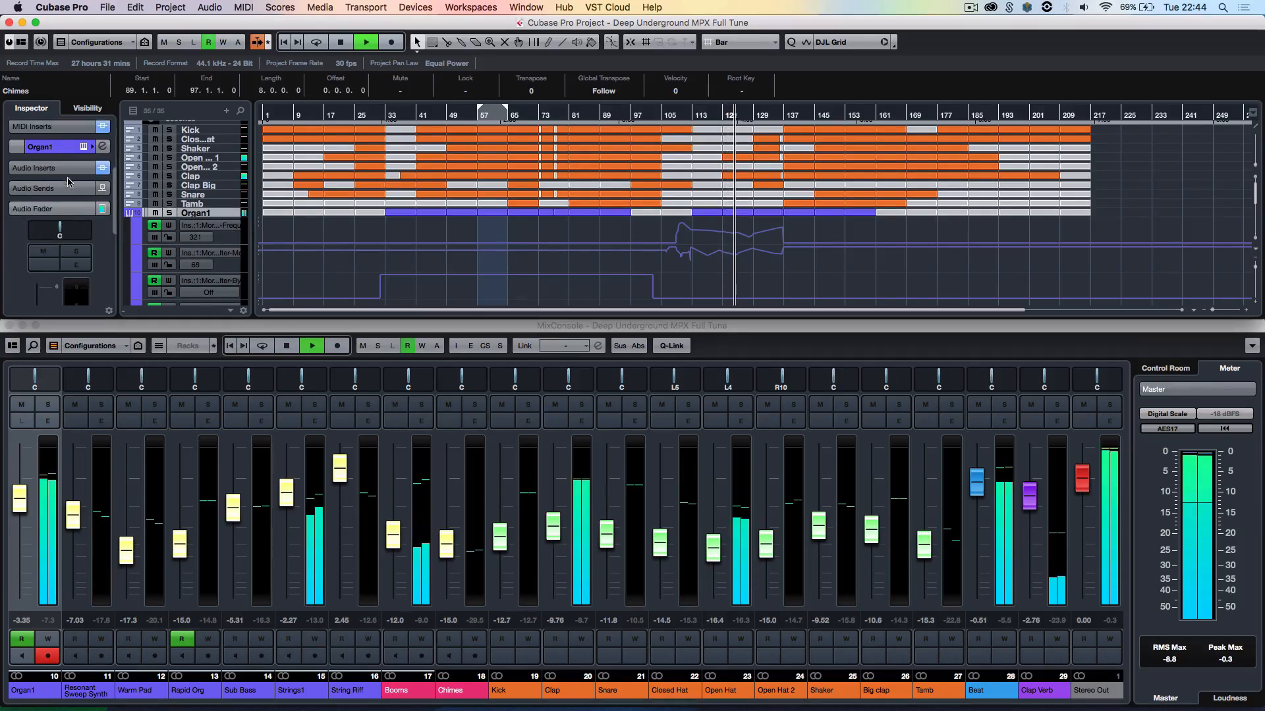
scroll(66, 173, down, 2)
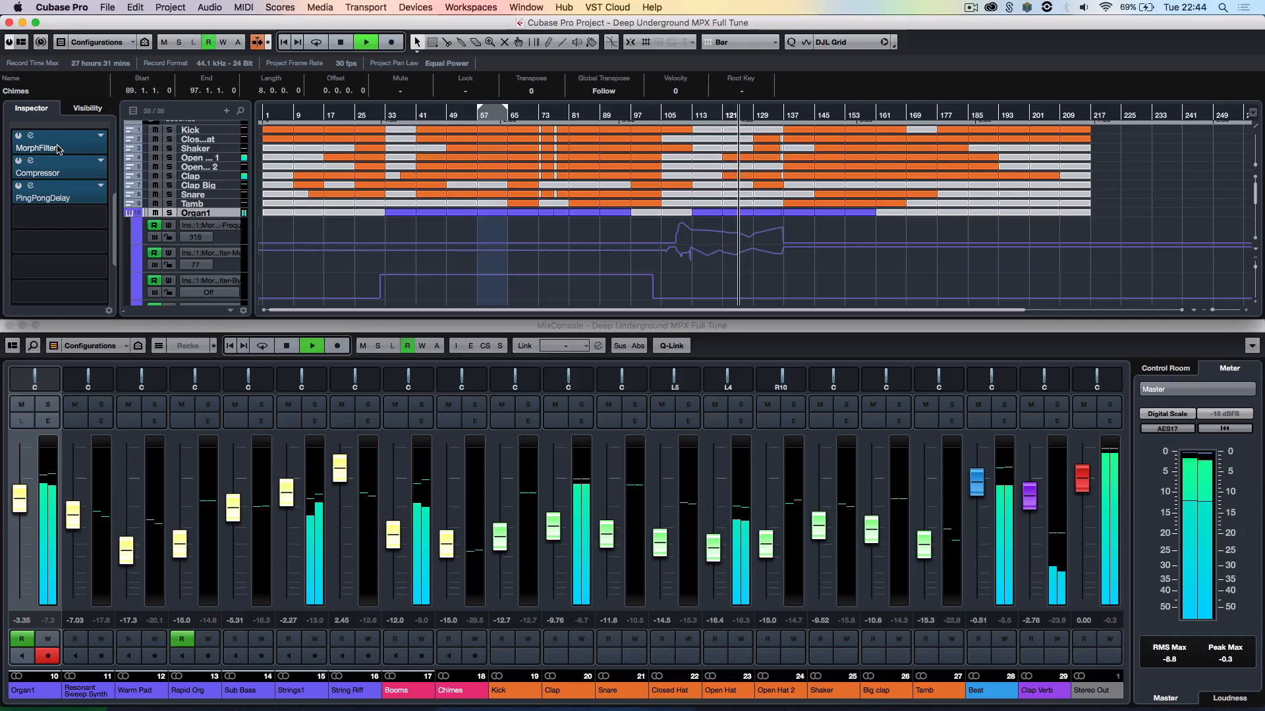
click(58, 149)
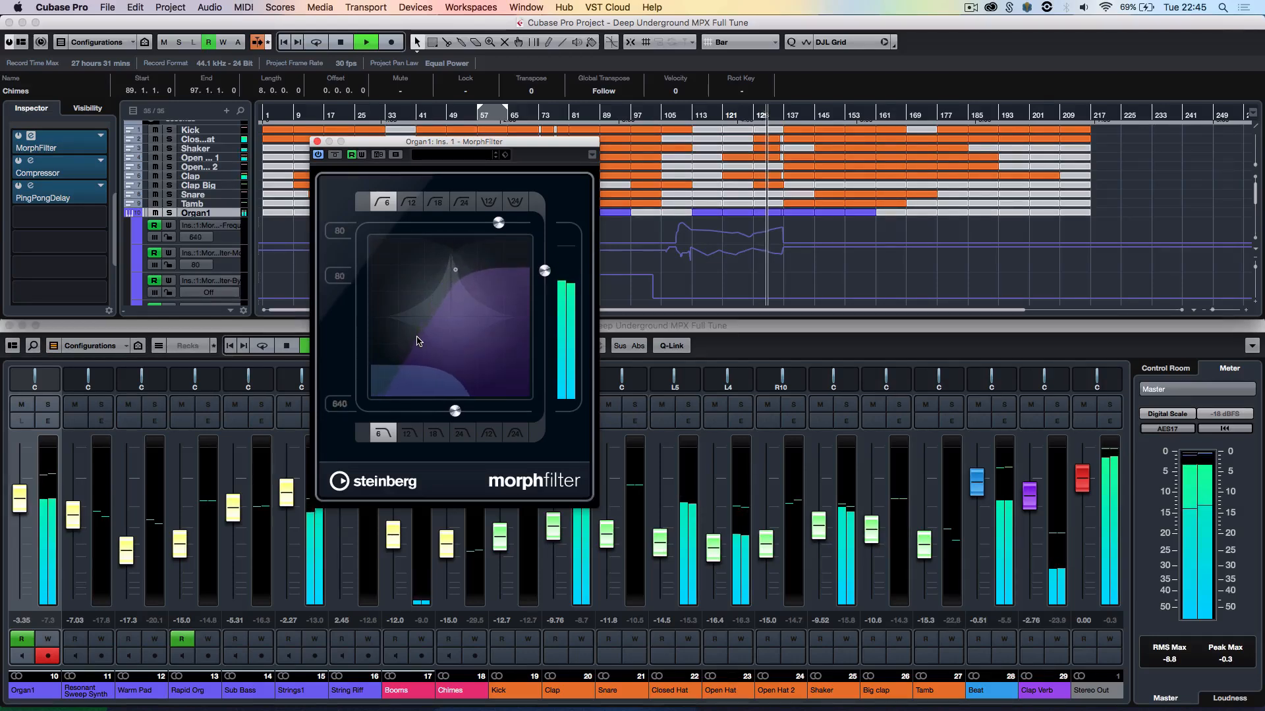
click(317, 141)
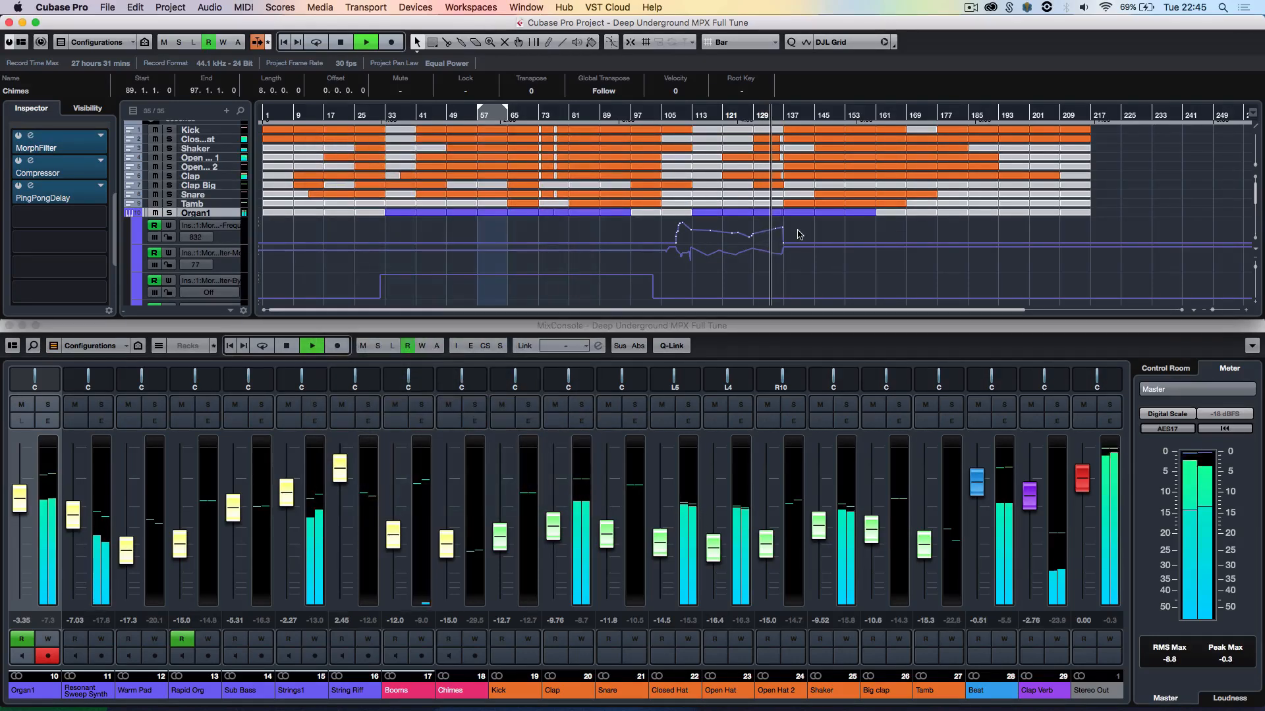
- Examine Organ1's MorphFilter automation up to bar 137 and the arrangement through to its end at bar 217
key(h)
key(h)
key(h)
key(h)
key(h)
key(h)
key(h)
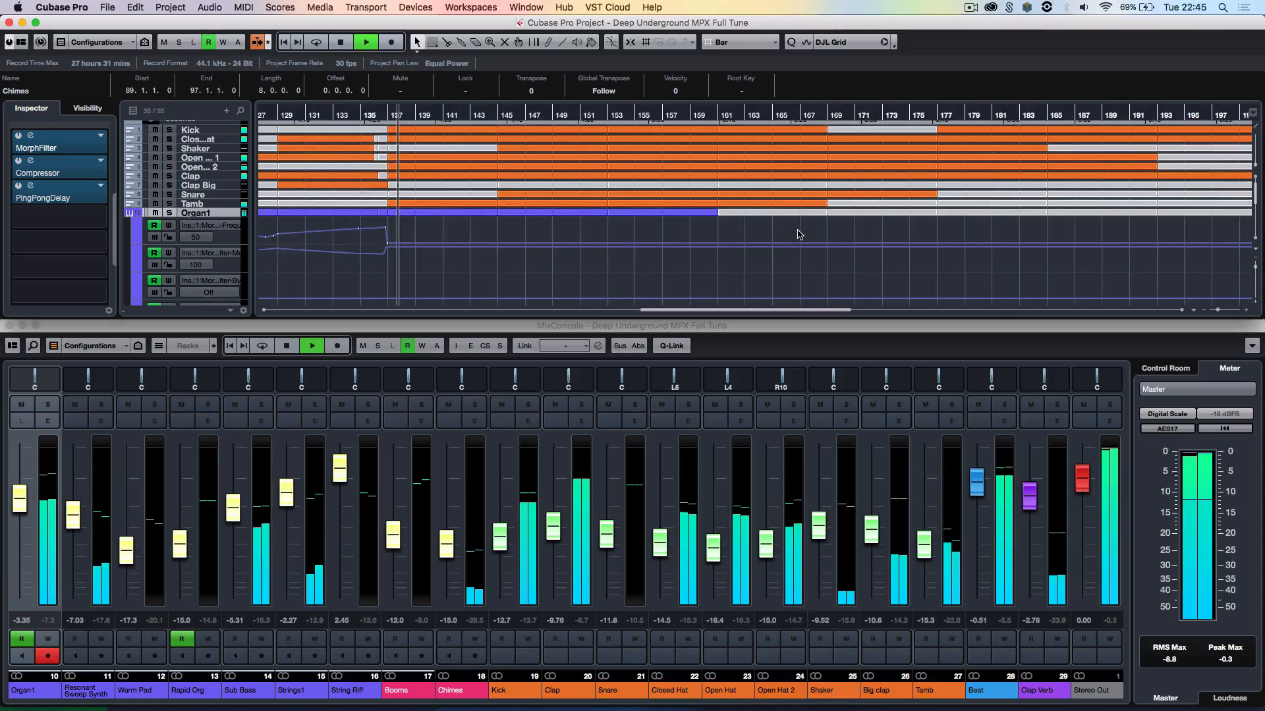
key(g)
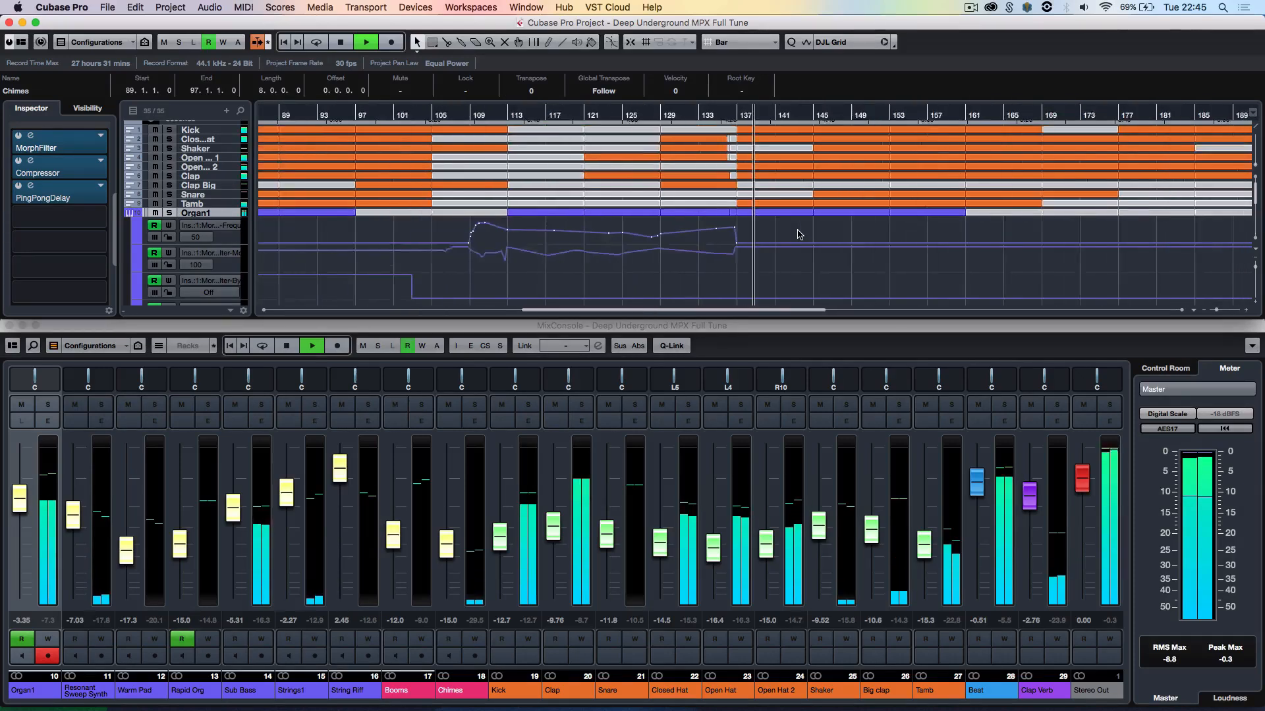
scroll(797, 234, right, 4)
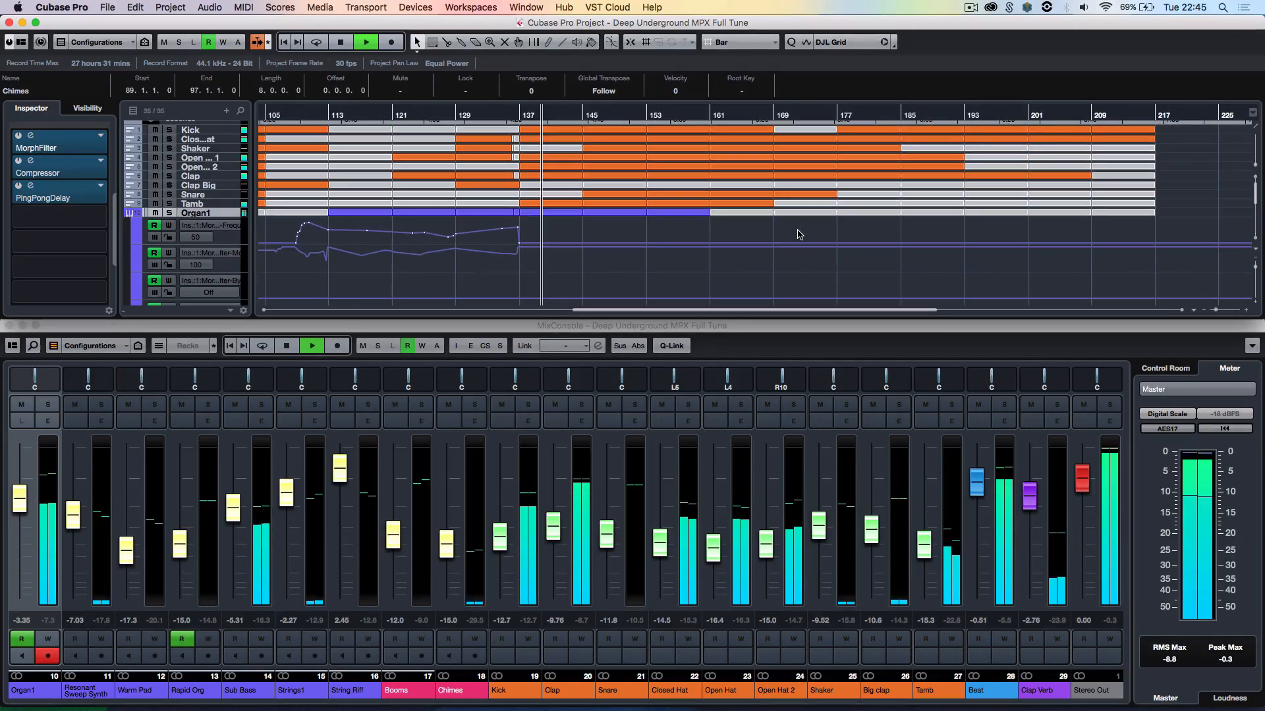
key(g)
key(g)
scroll(797, 235, right, 8)
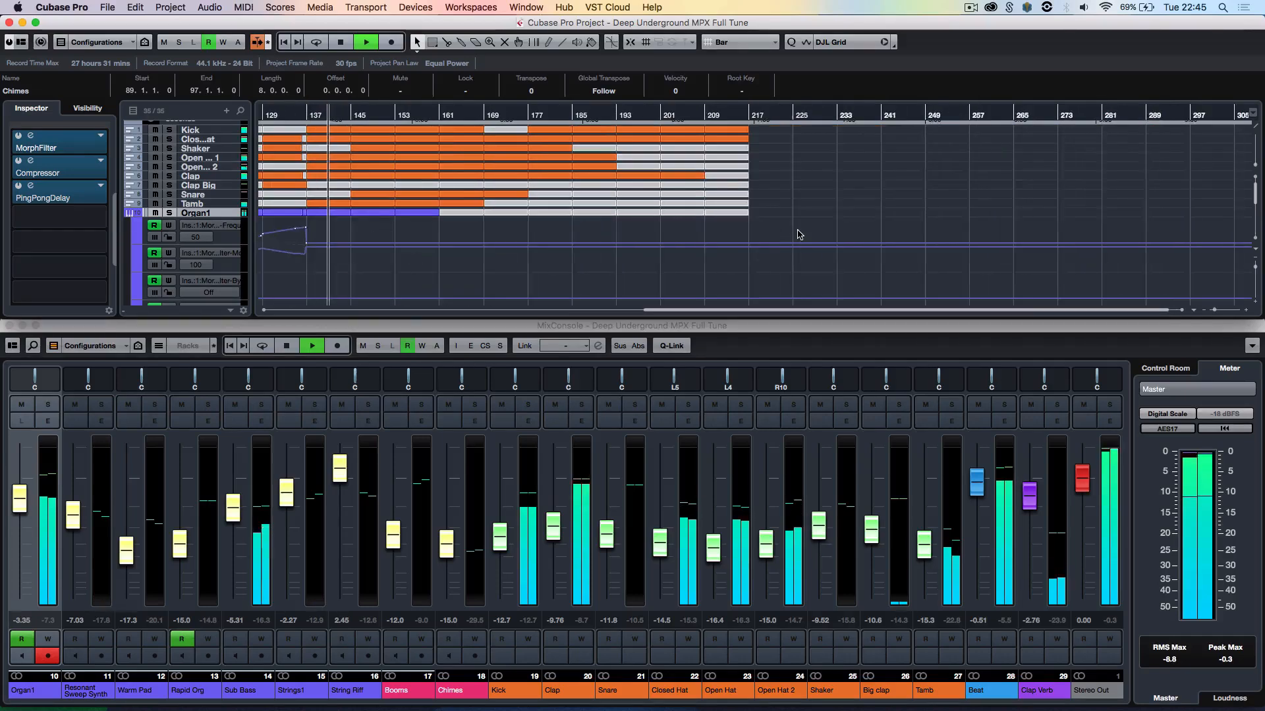
scroll(797, 235, up, 1)
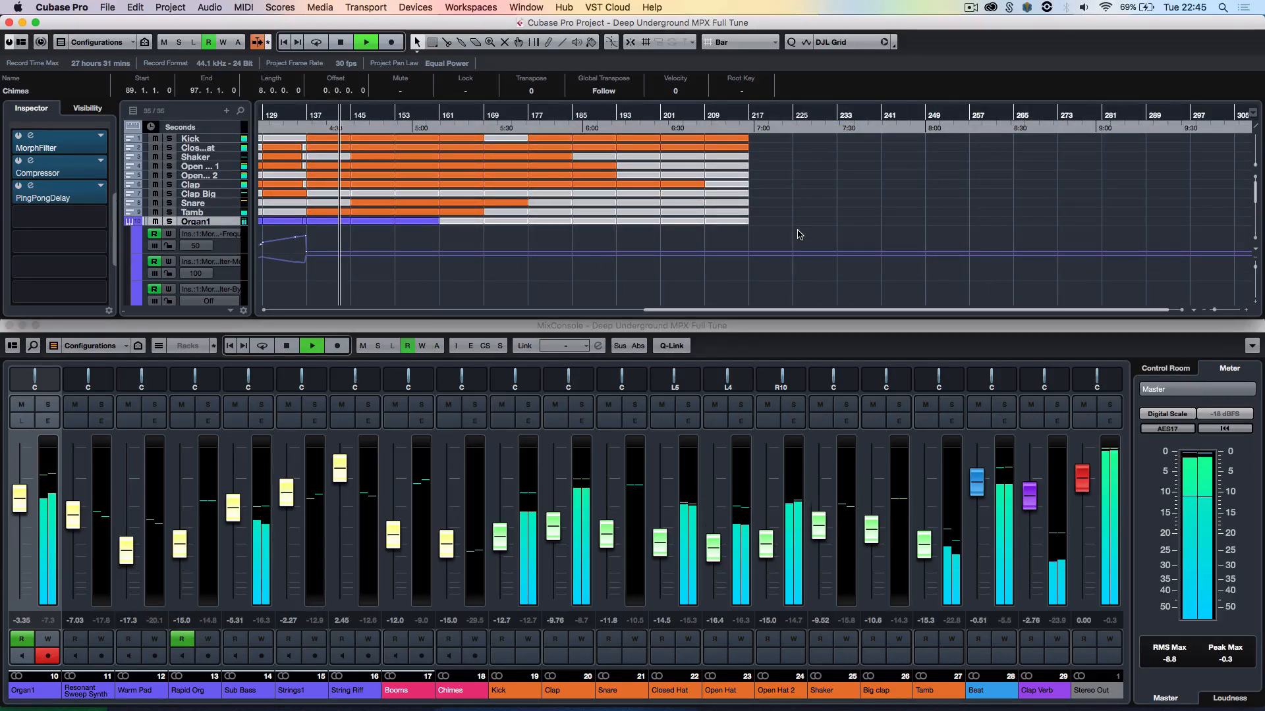
key(g)
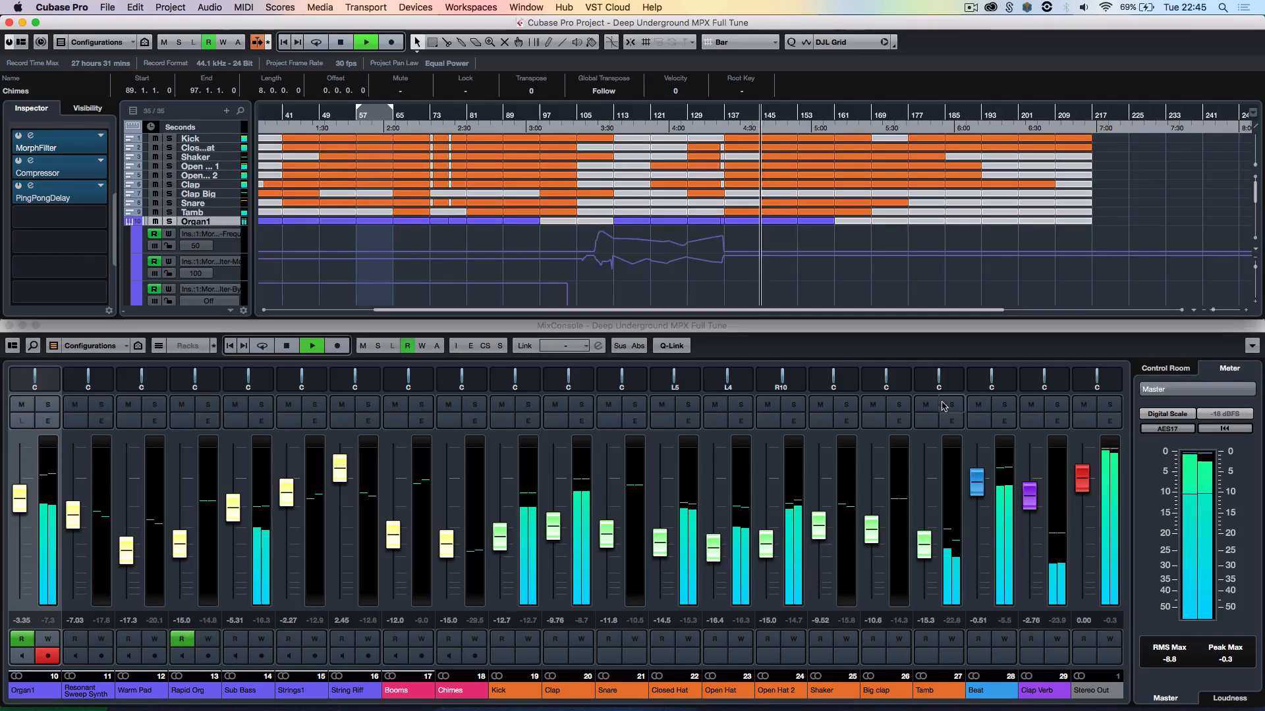
- Open the Stereo Out channel settings below the arrangement, and set the locators around the Kick part at bars 153 to 161
click(1114, 424)
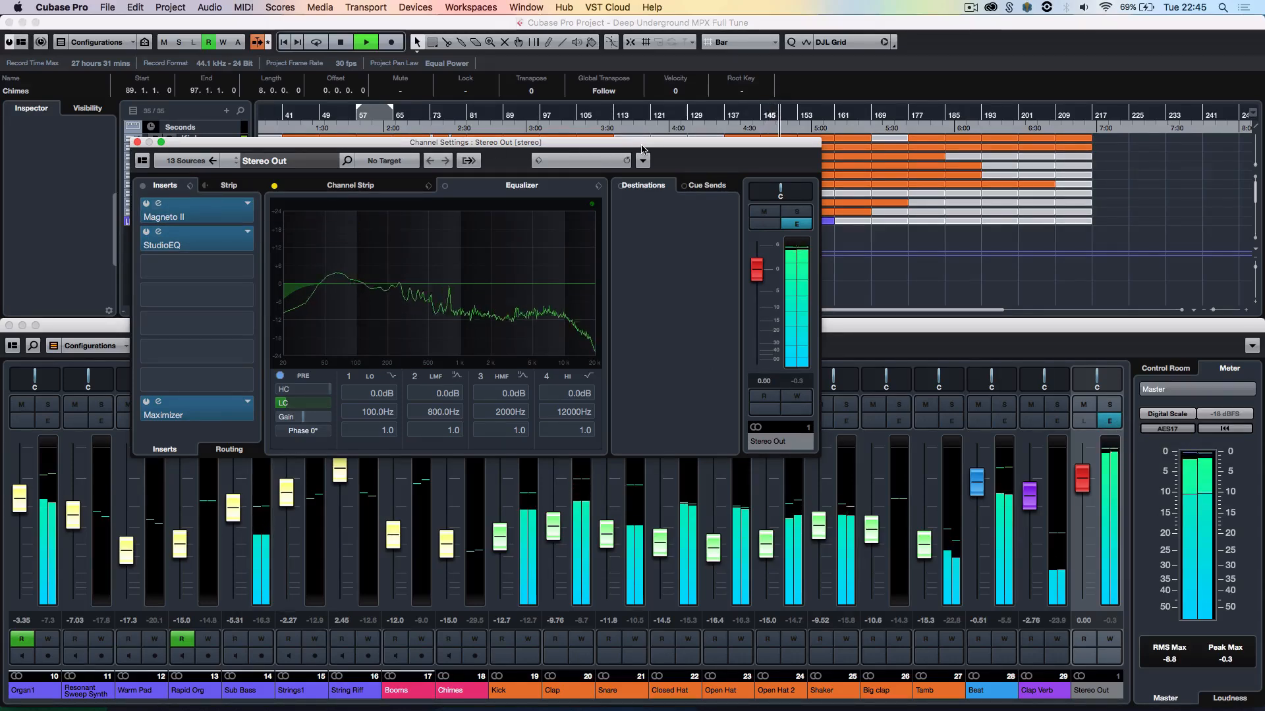
drag(643, 149, 654, 309)
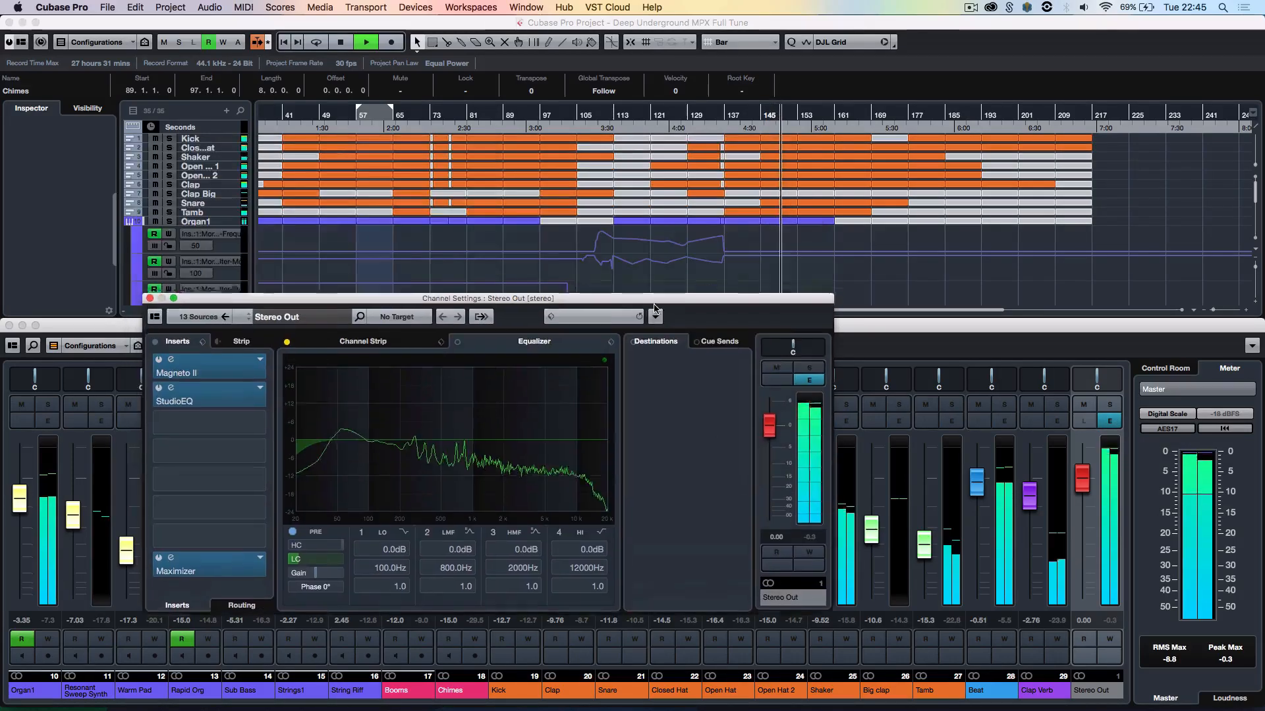
click(814, 140)
key(p)
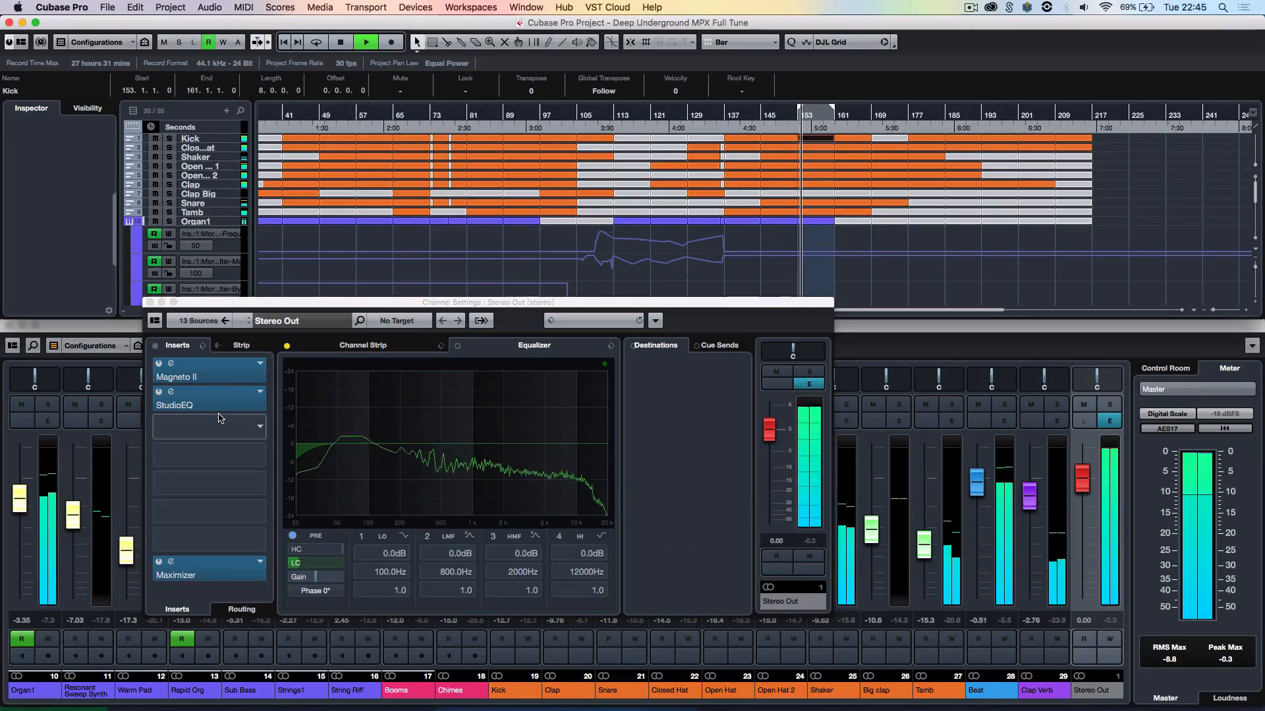
- Compare the mix with all Stereo Out inserts bypassed and active, and leave only Magneto II active
click(155, 346)
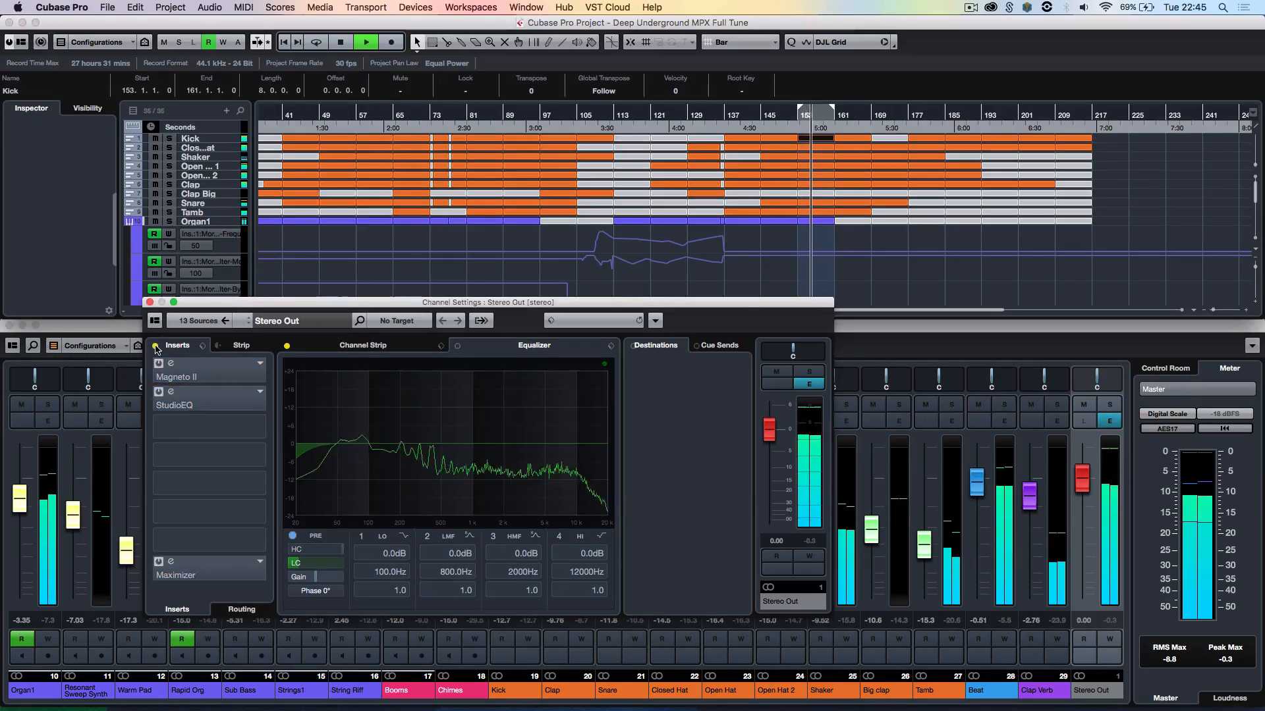
click(155, 346)
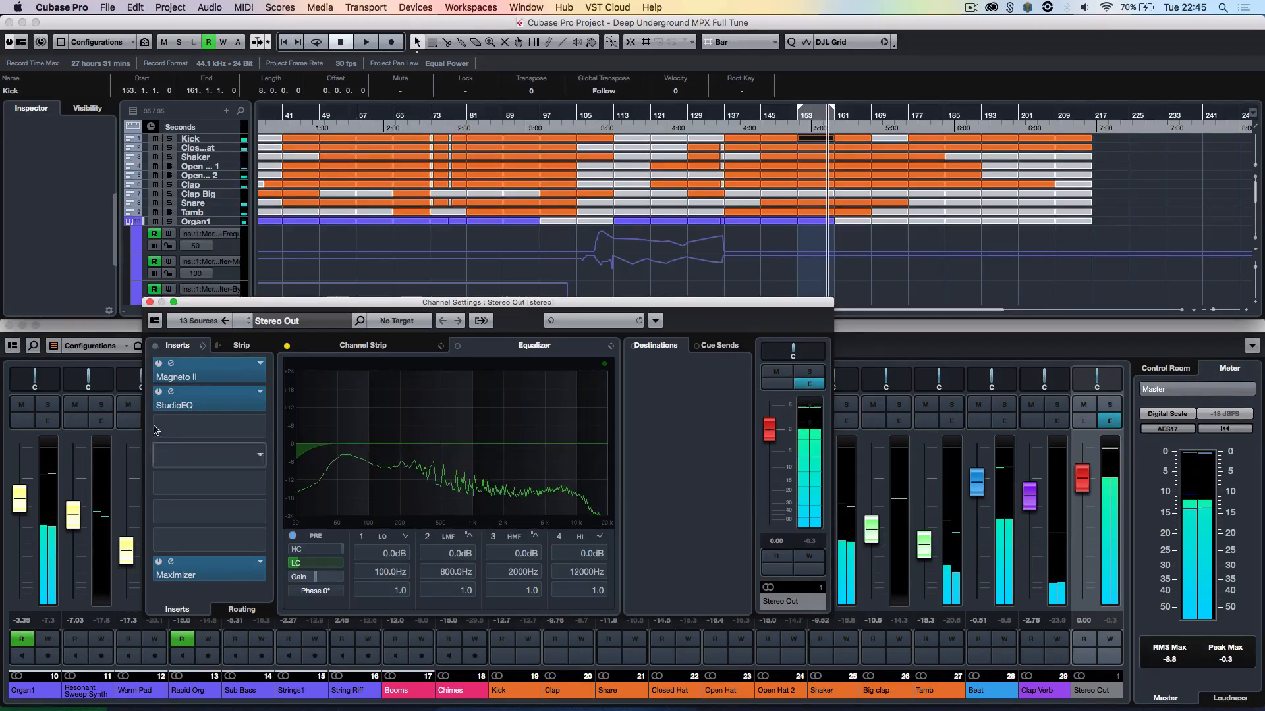
click(159, 363)
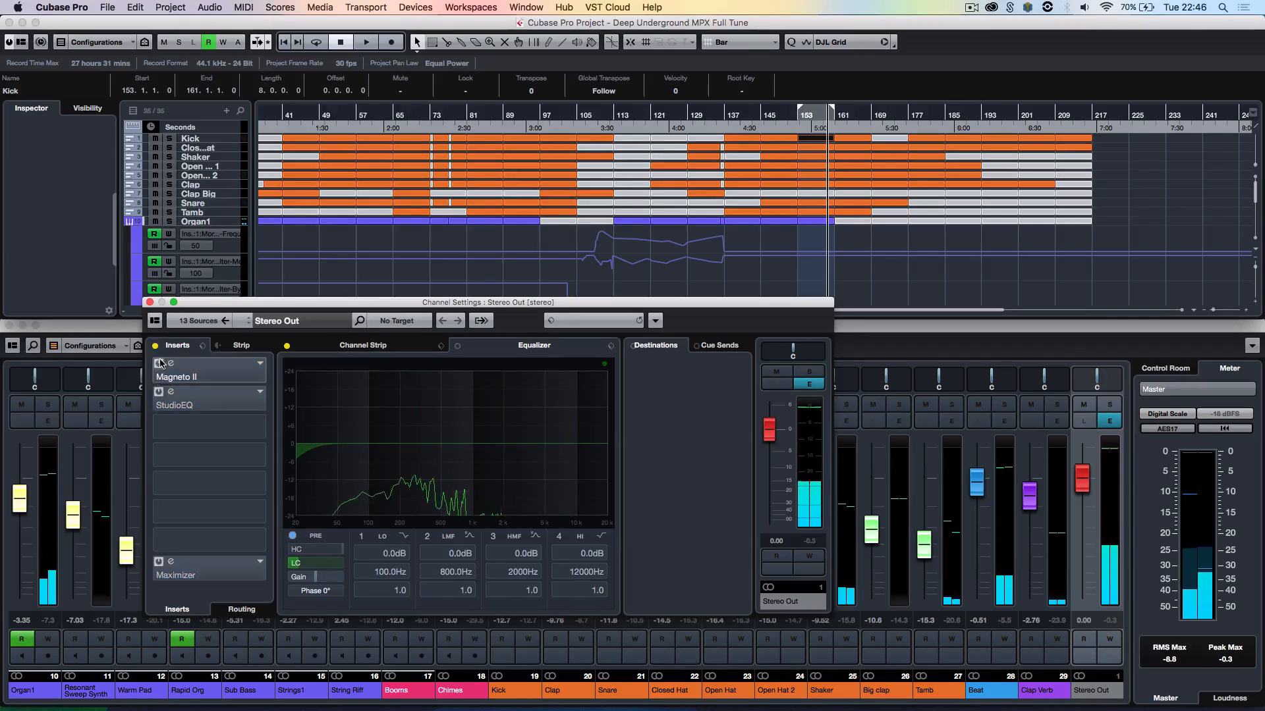
click(160, 363)
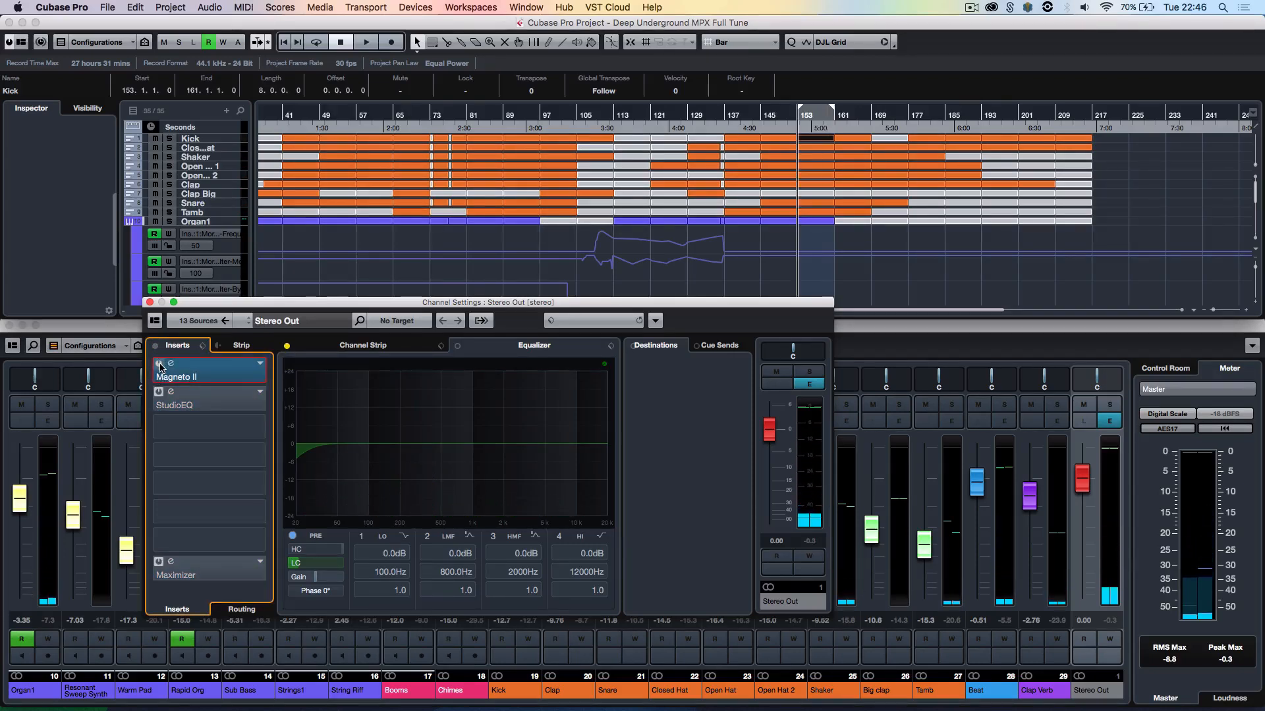
- Play from bar 153 at a raised system volume to compare the mix with Magneto II active and bypassed
key(space)
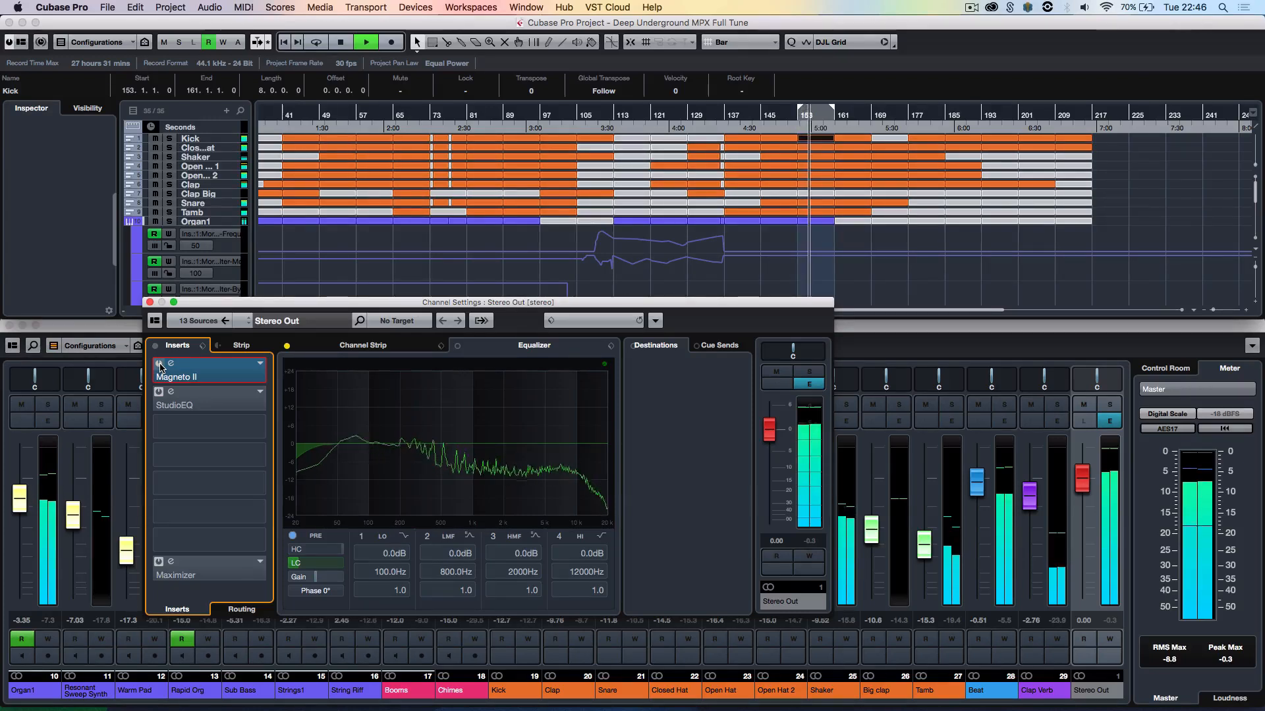
key(XF86AudioRaiseVolume)
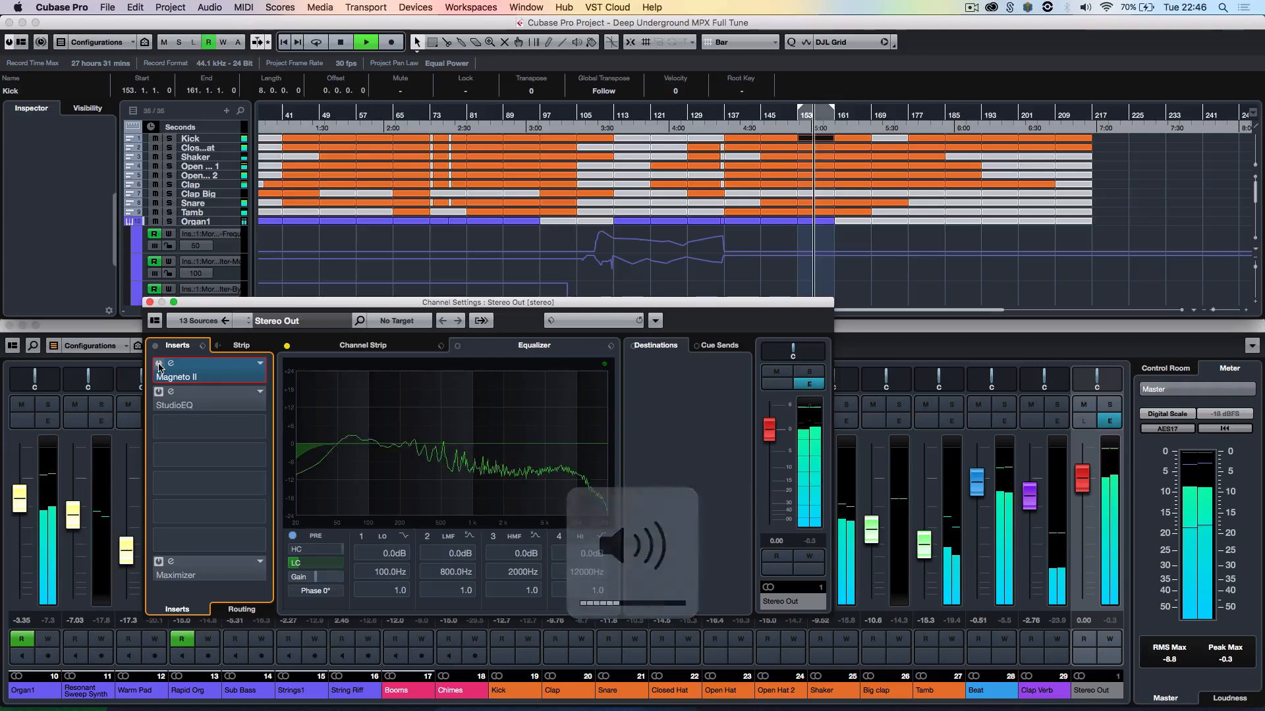
click(159, 363)
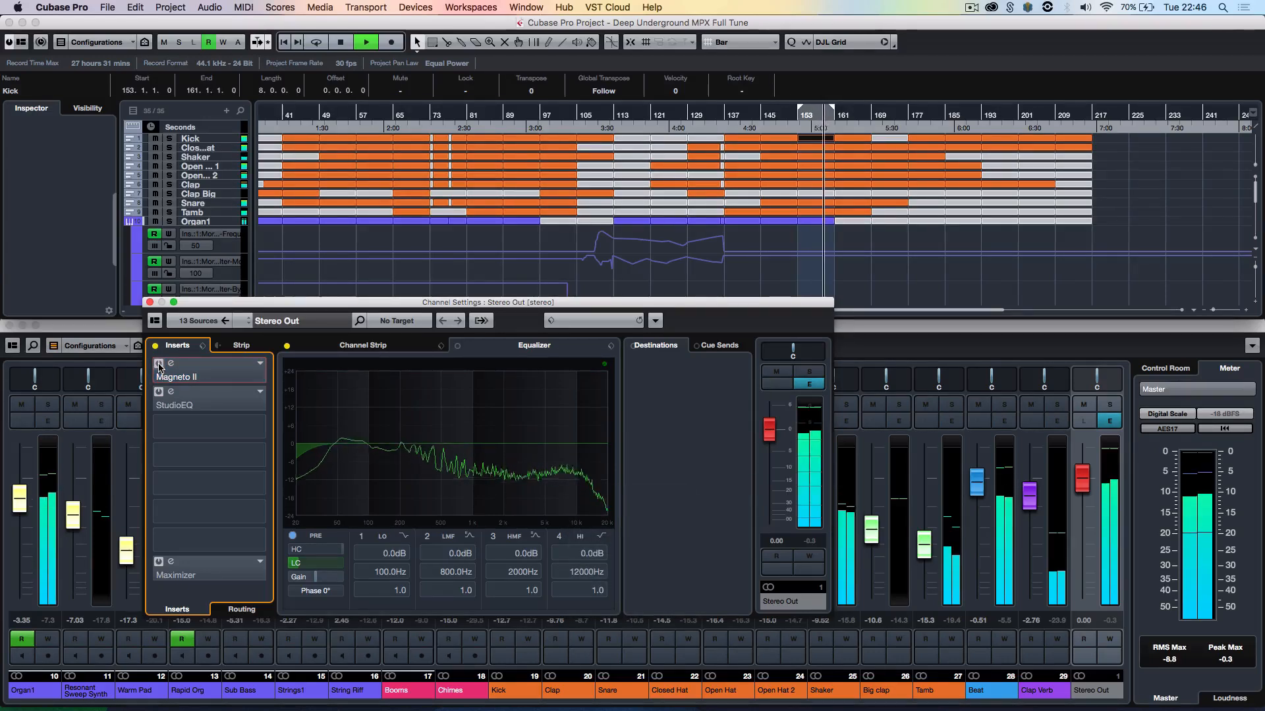
key(space)
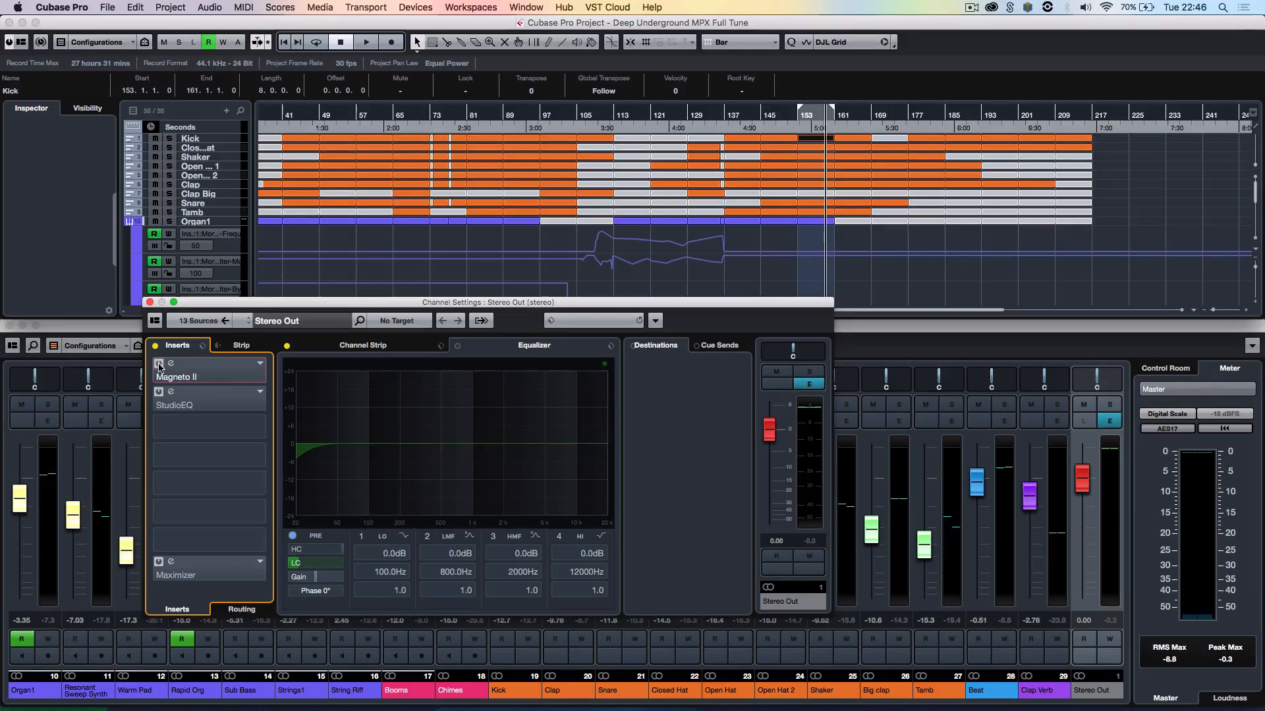
- Open the Magneto II insert on Stereo Out and compare its effect using the plug-in's own bypass during playback
click(207, 376)
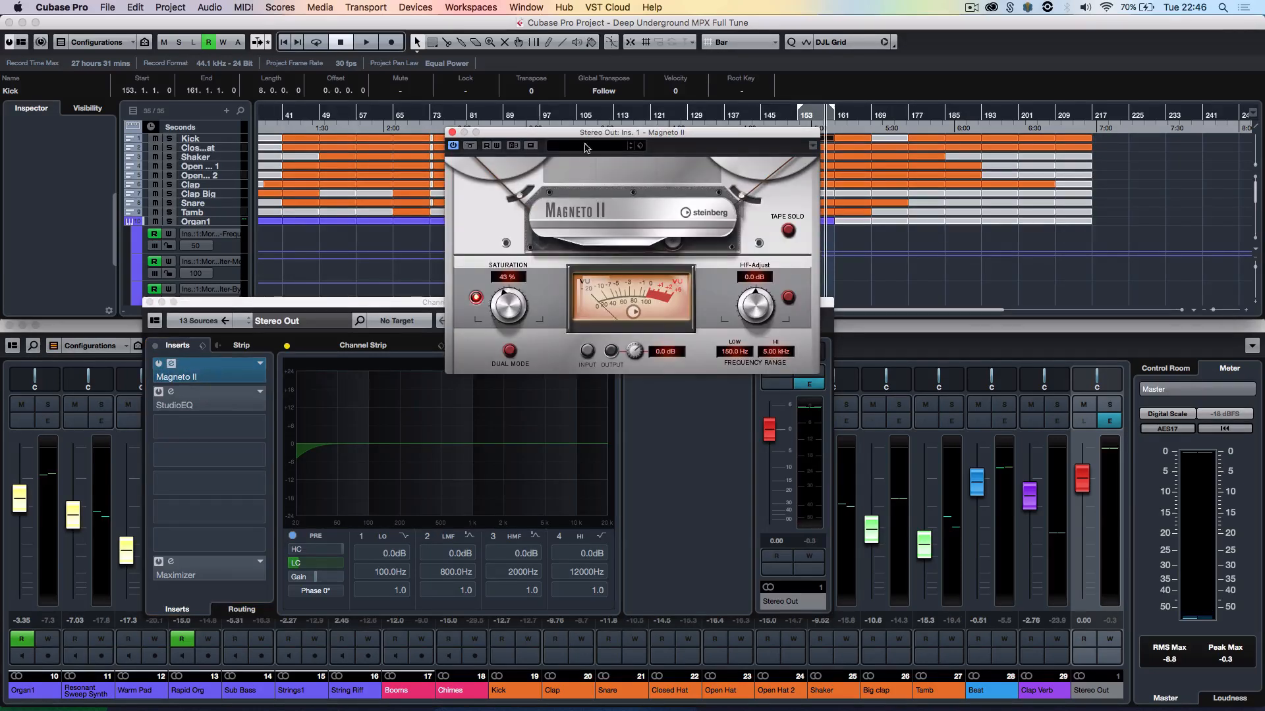
click(470, 146)
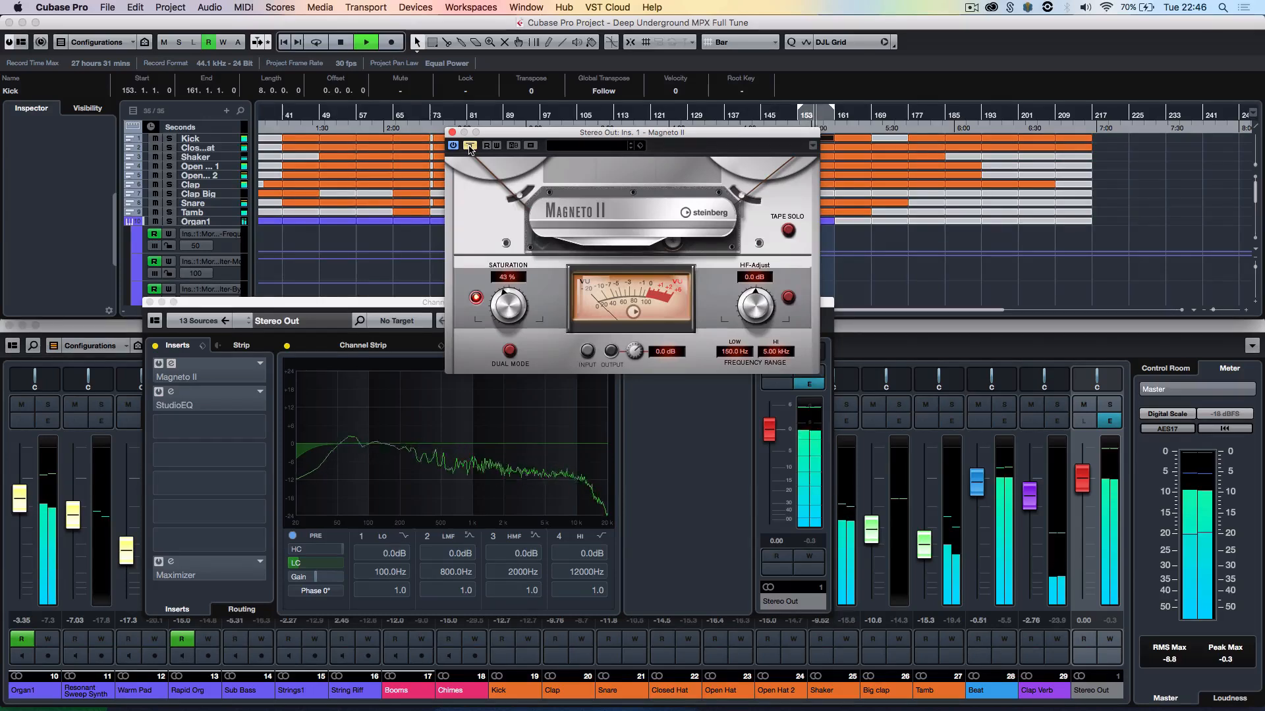
key(space)
click(469, 145)
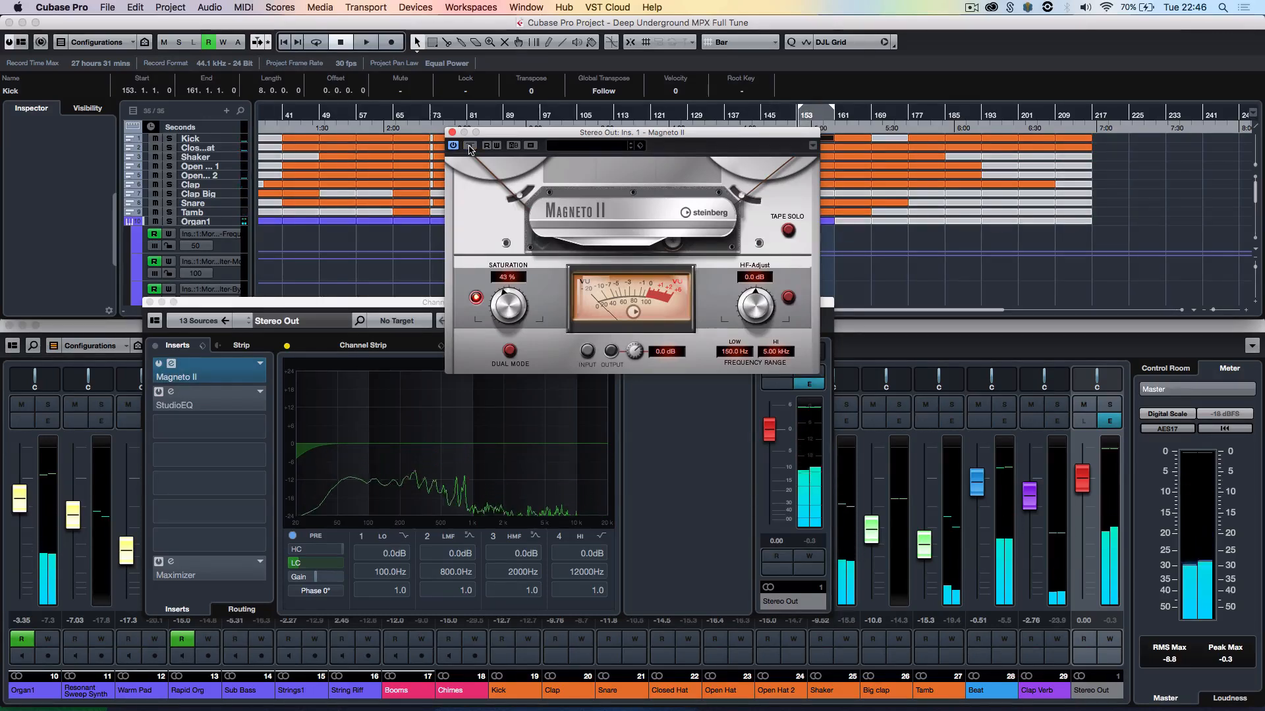
- Play the mix briefly with Magneto II active, and activate StudioEQ on Stereo Out and inspect its settings
key(space)
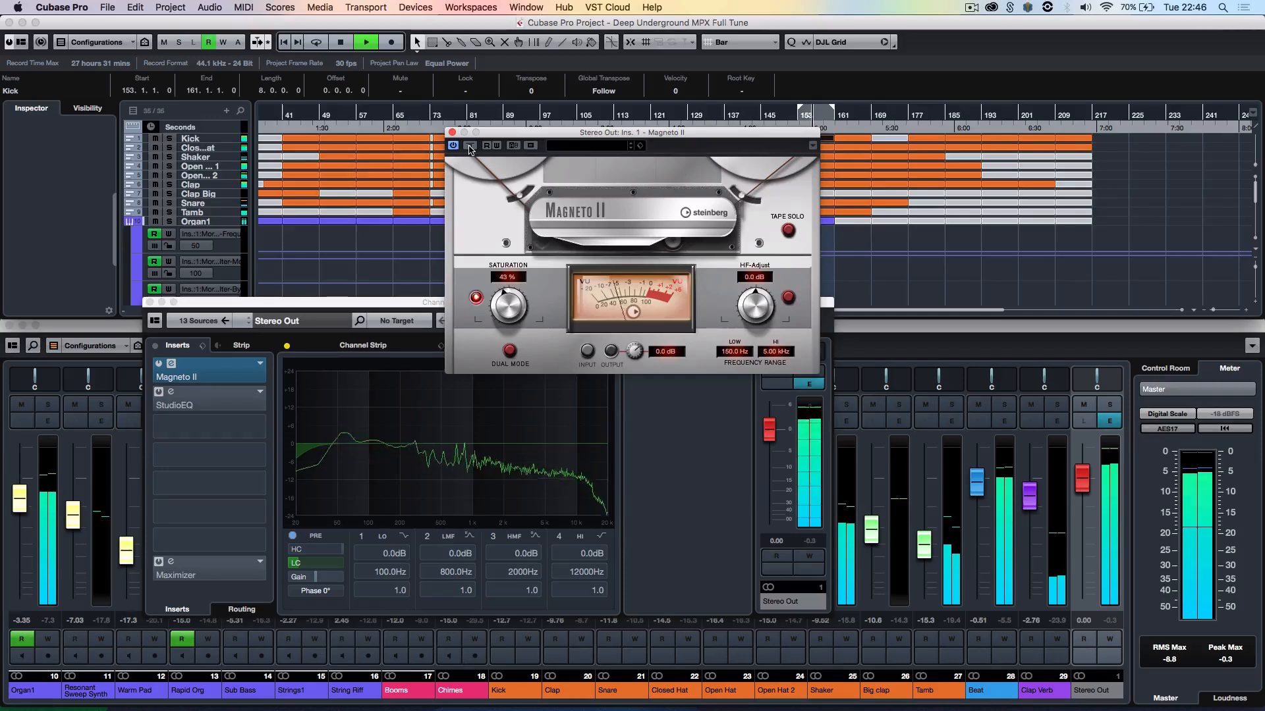
key(space)
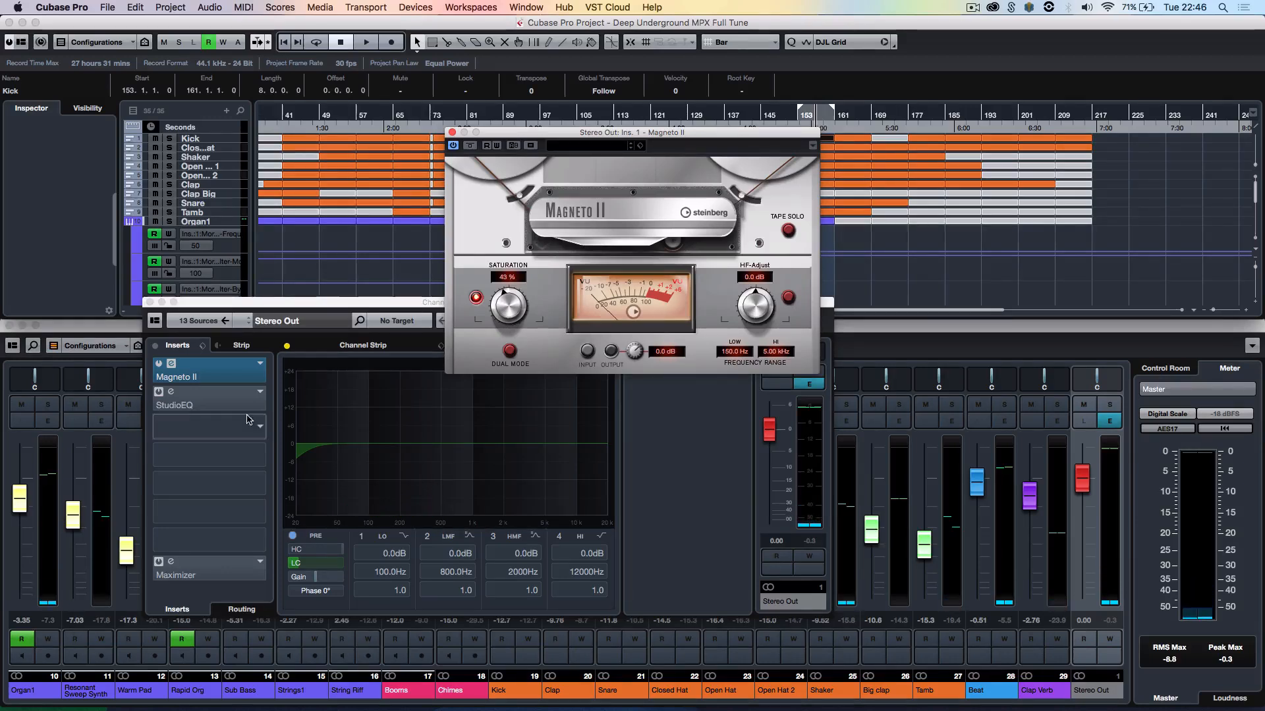
click(224, 396)
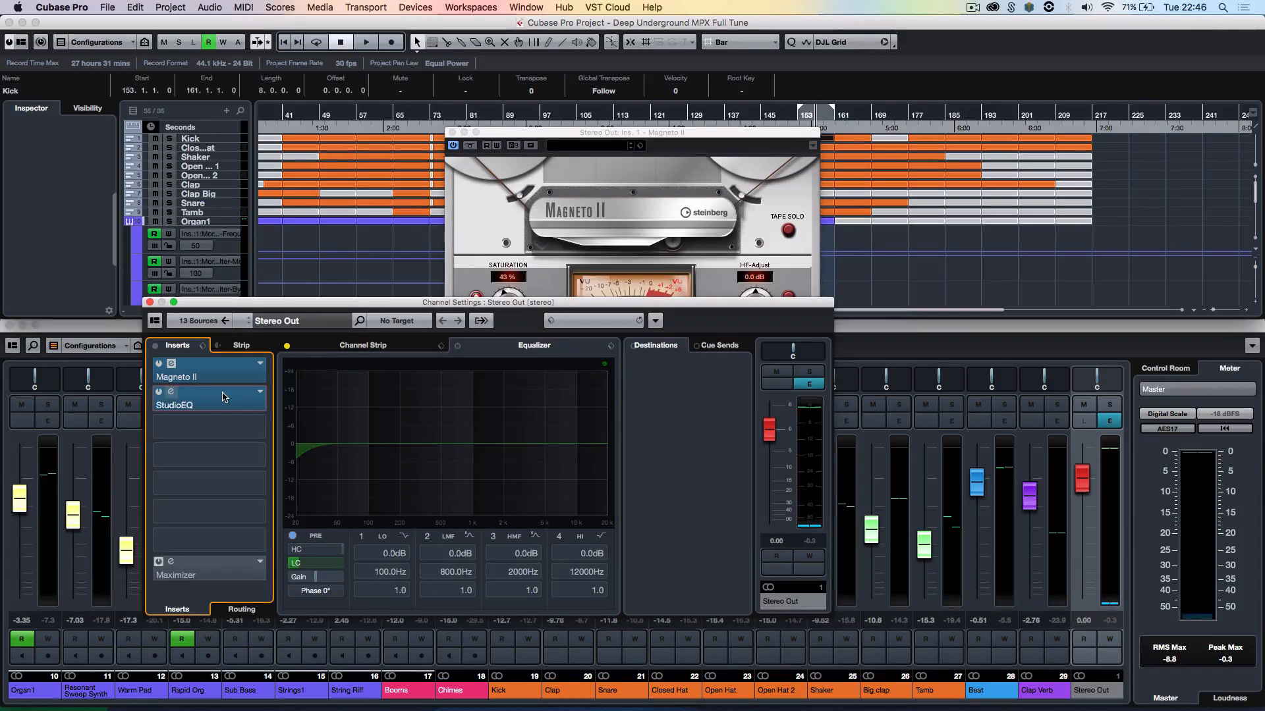
click(224, 396)
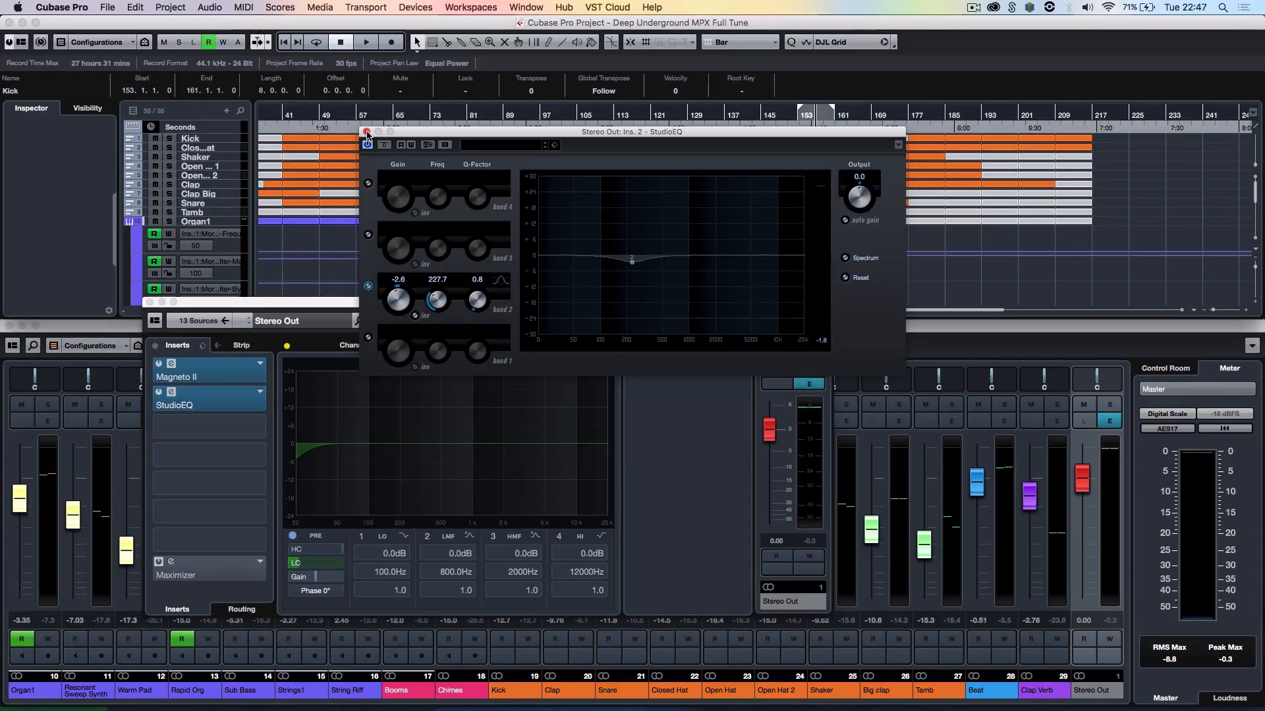
click(367, 133)
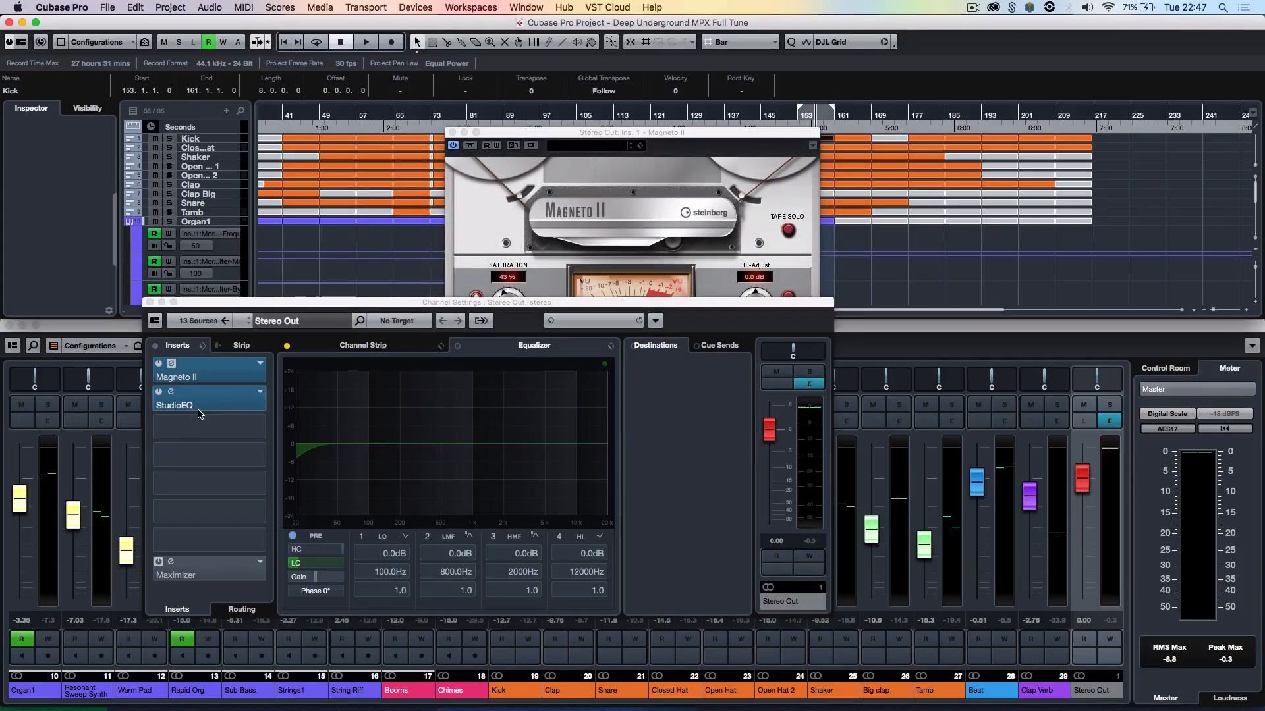
- Activate Maximizer on Stereo Out and place its open editor over the track list, clear of the Magneto II window
click(159, 564)
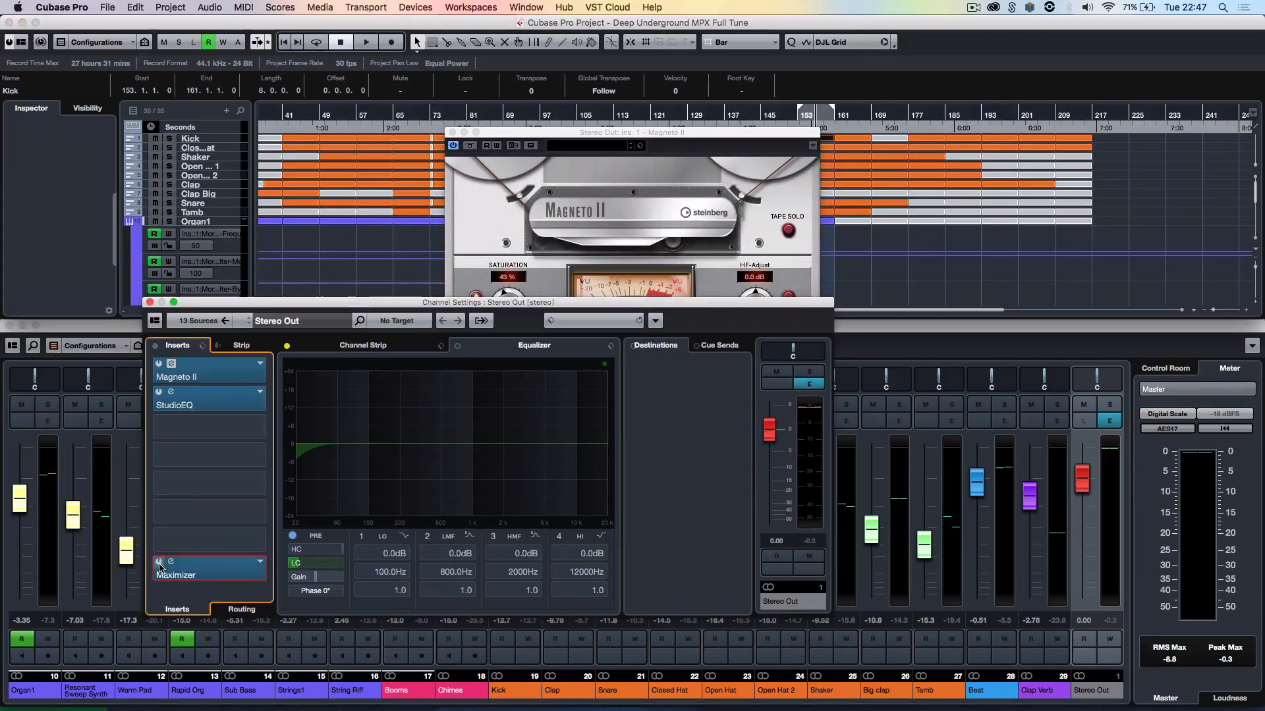
click(219, 568)
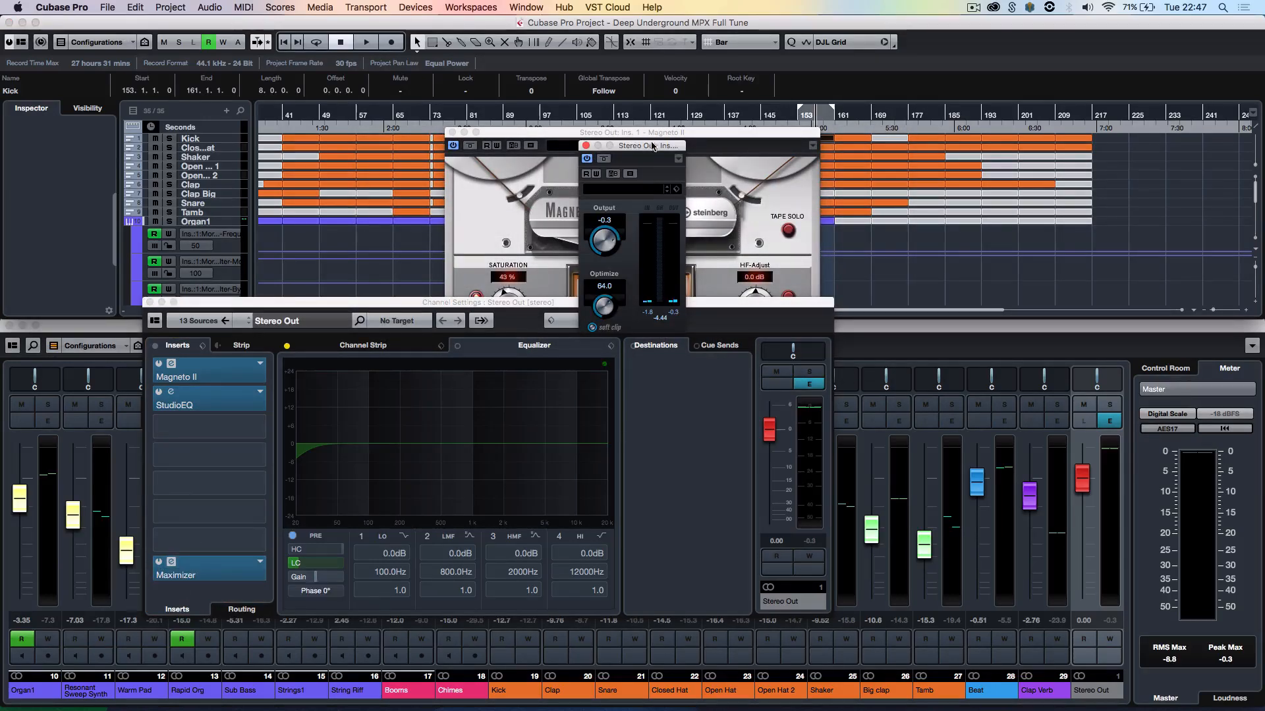
drag(652, 146, 175, 76)
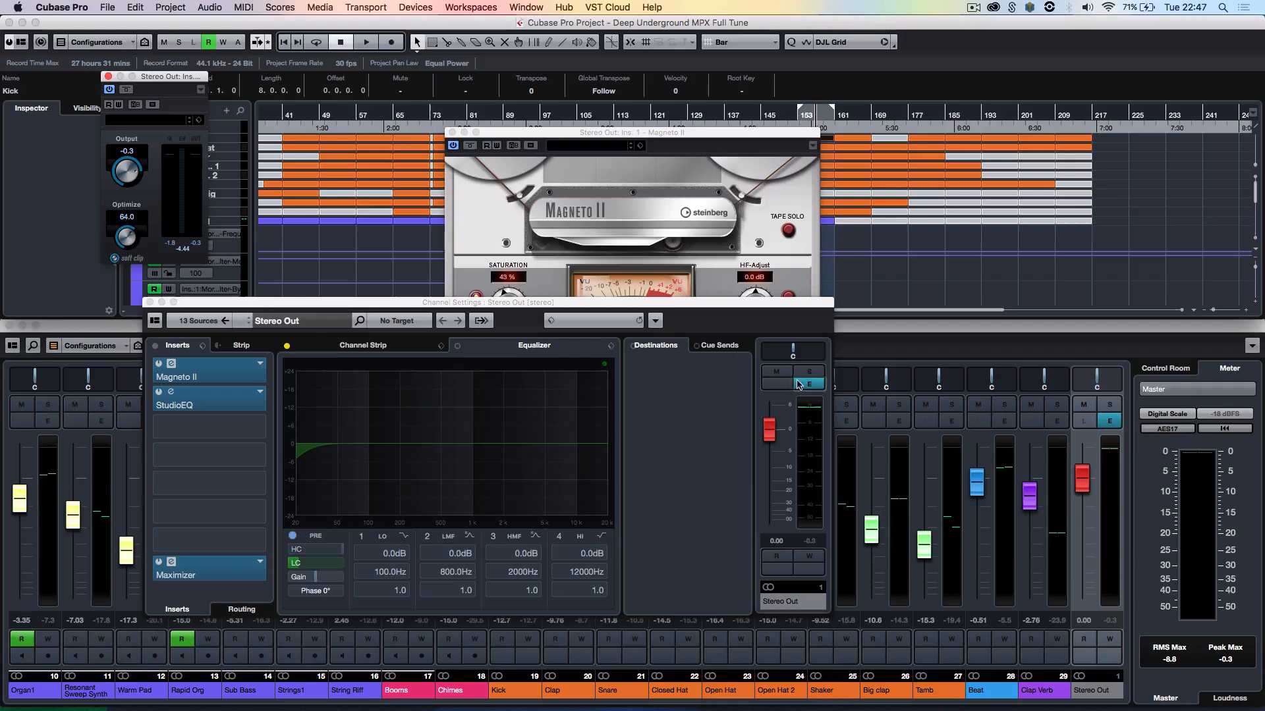
- Deactivate Maximizer and play the mix, resetting the master meter's maximum values to measure the level without it
click(110, 90)
key(space)
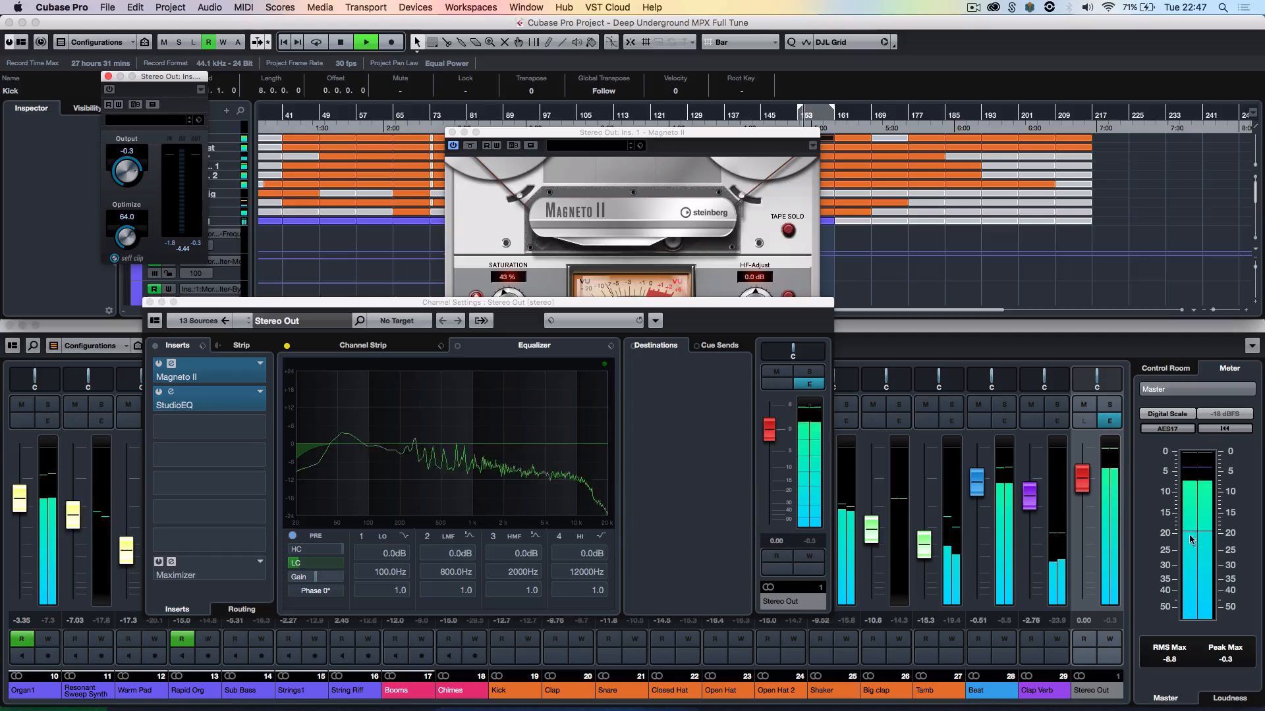
click(1167, 658)
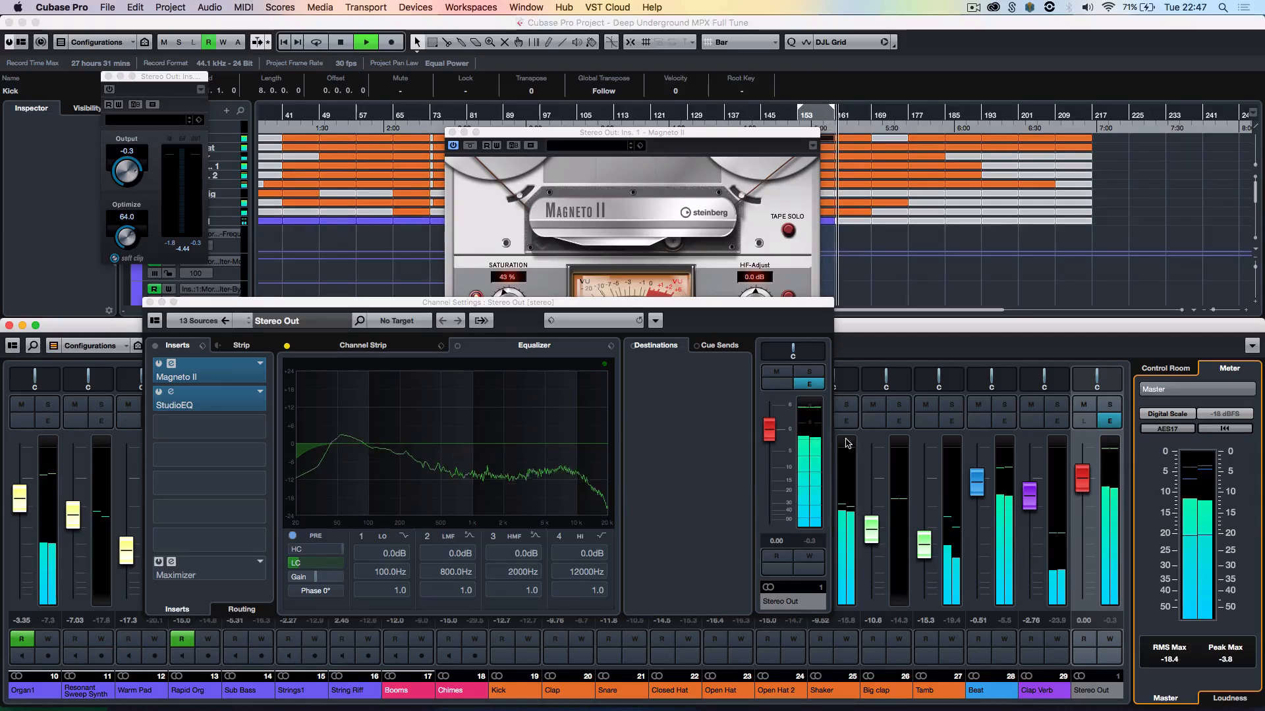
key(space)
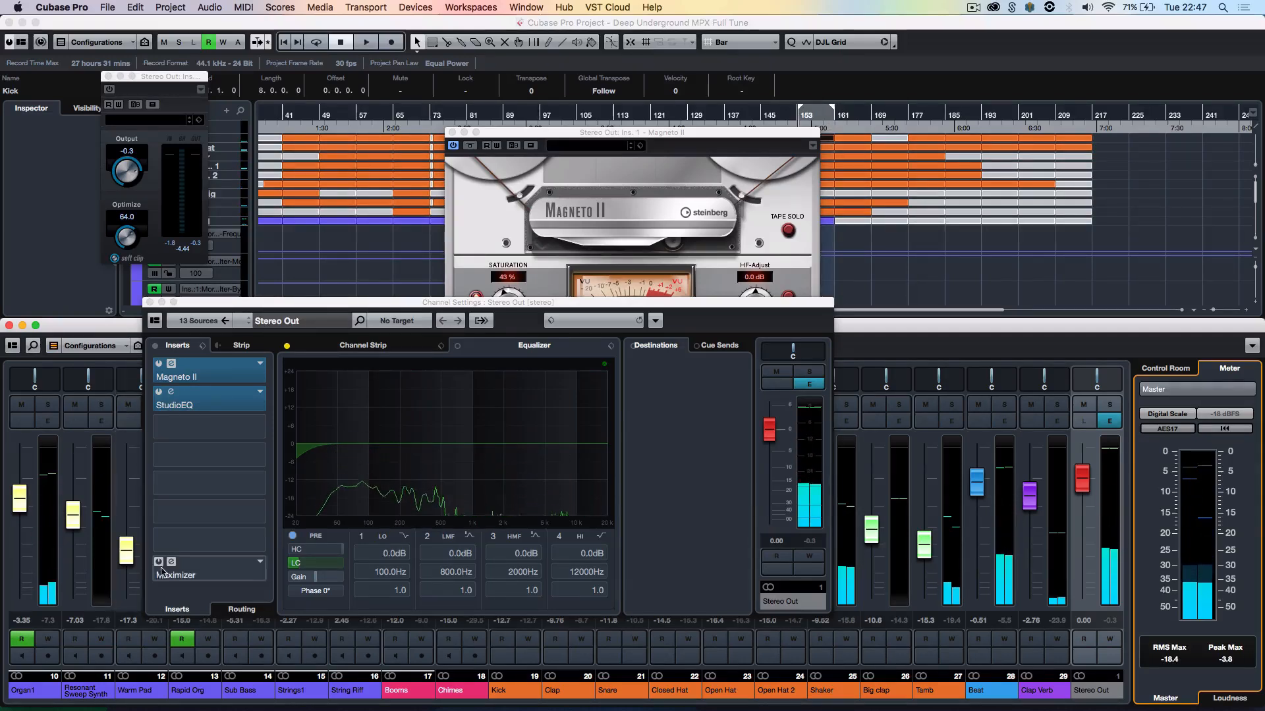
- Try to reactivate Maximizer on Stereo Out, closing and reopening its editor
click(161, 568)
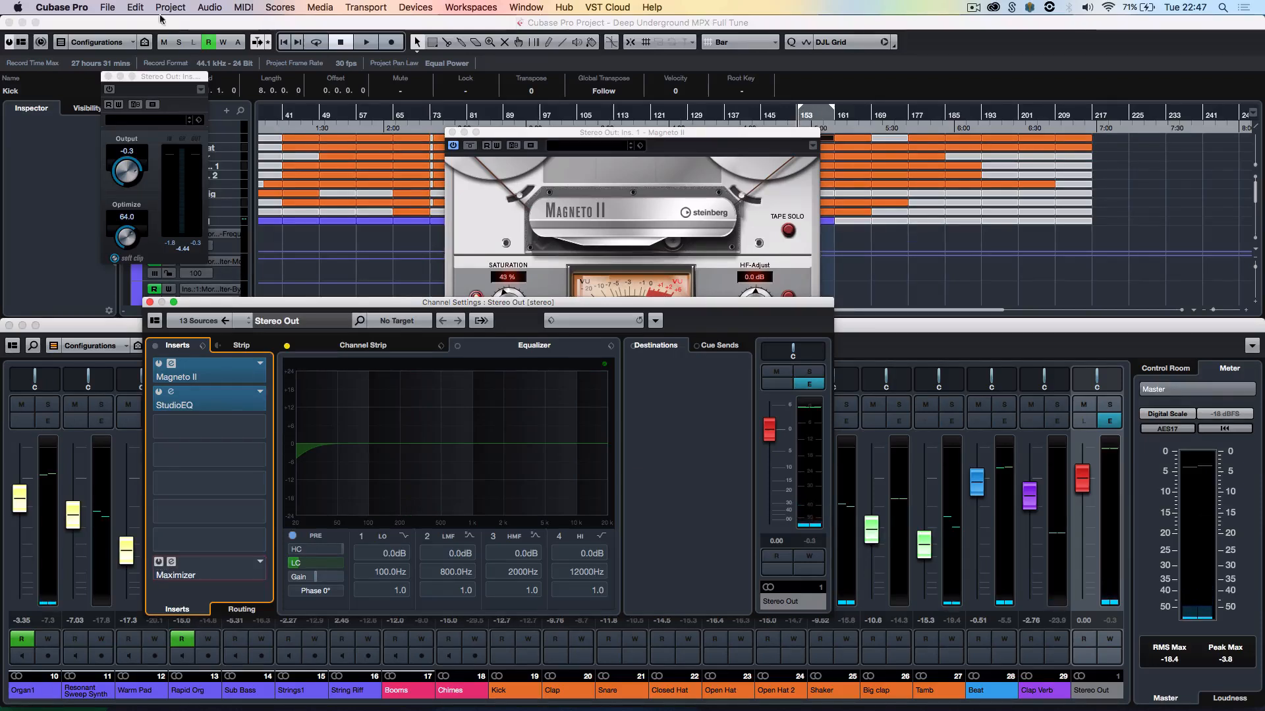
click(111, 91)
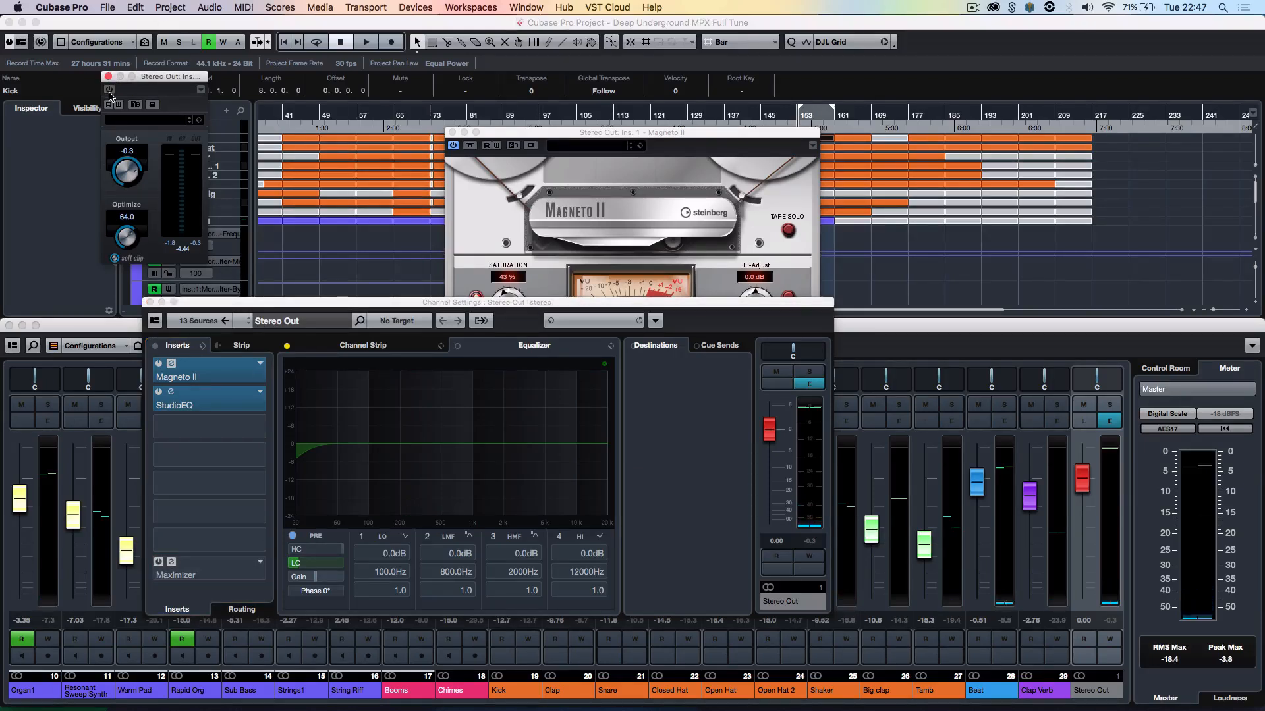
click(214, 566)
click(215, 565)
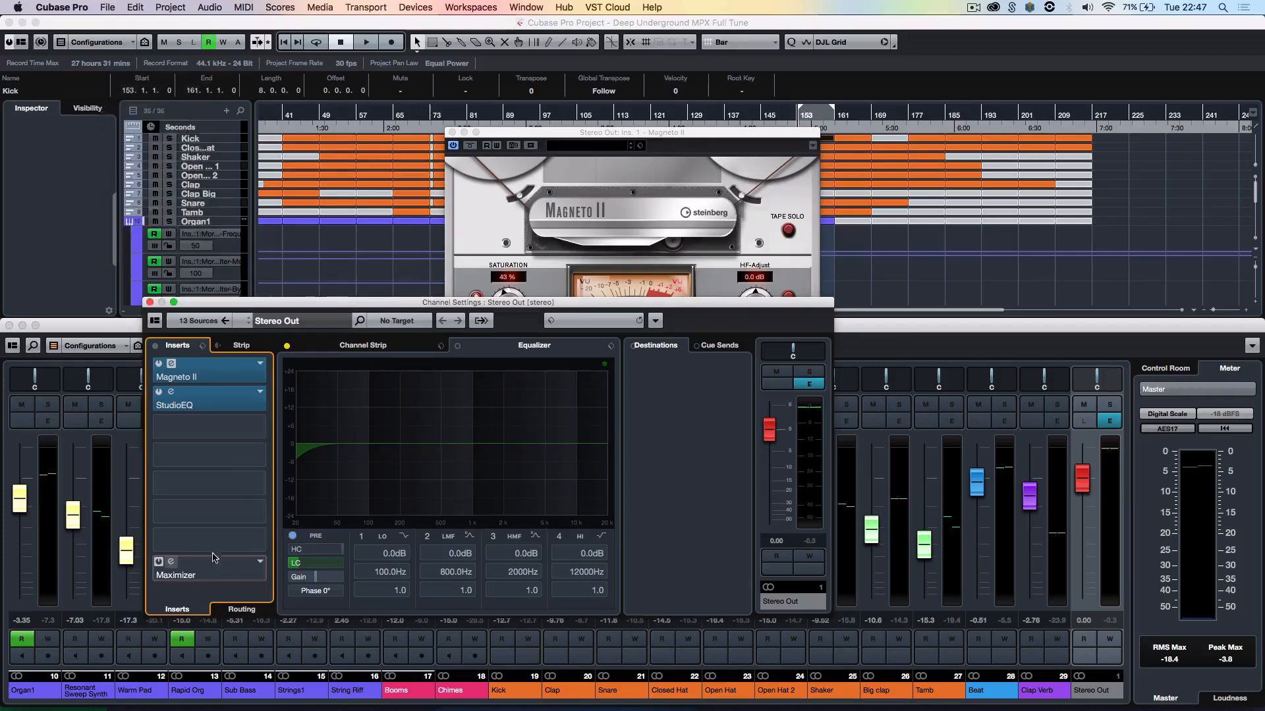
click(214, 563)
click(108, 76)
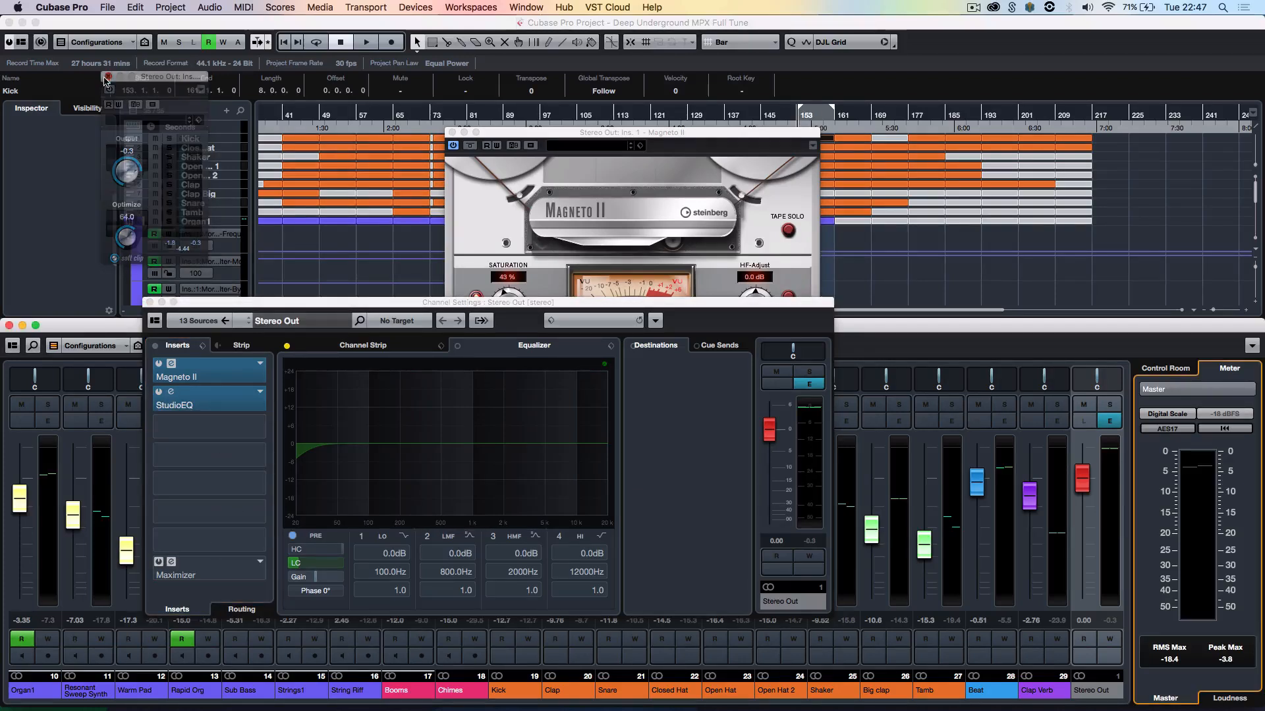
double_click(221, 573)
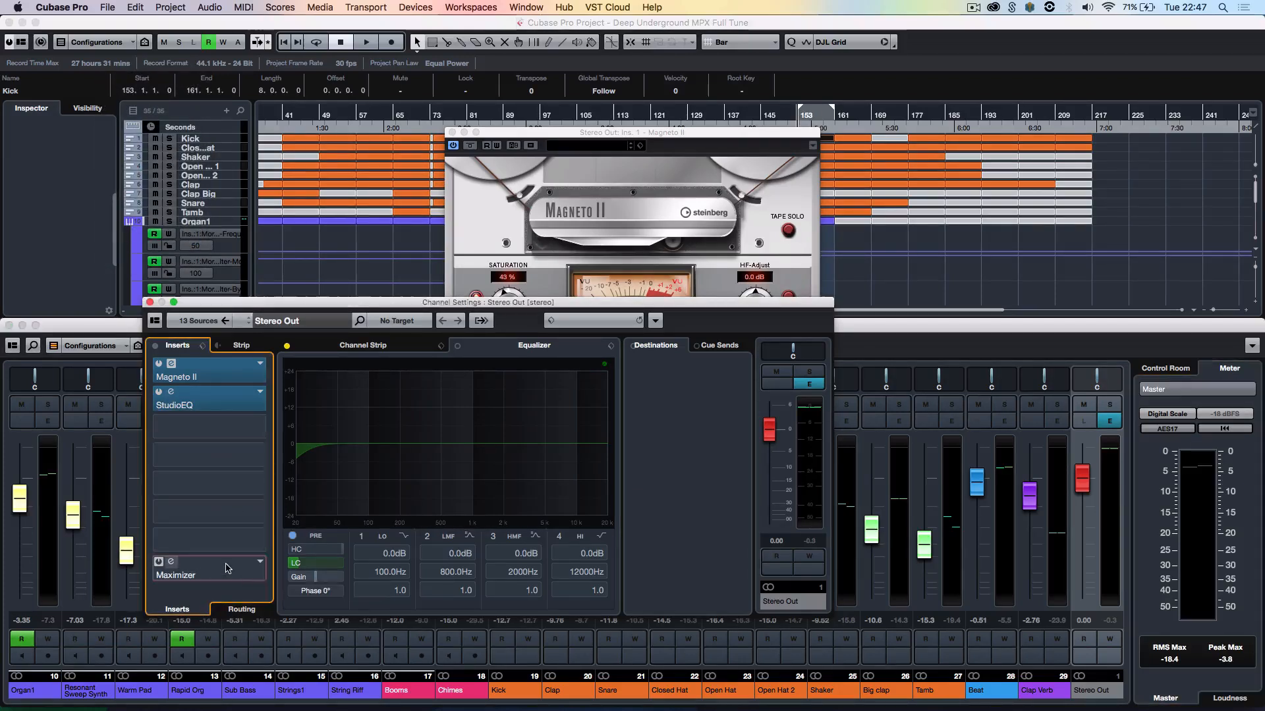
click(162, 568)
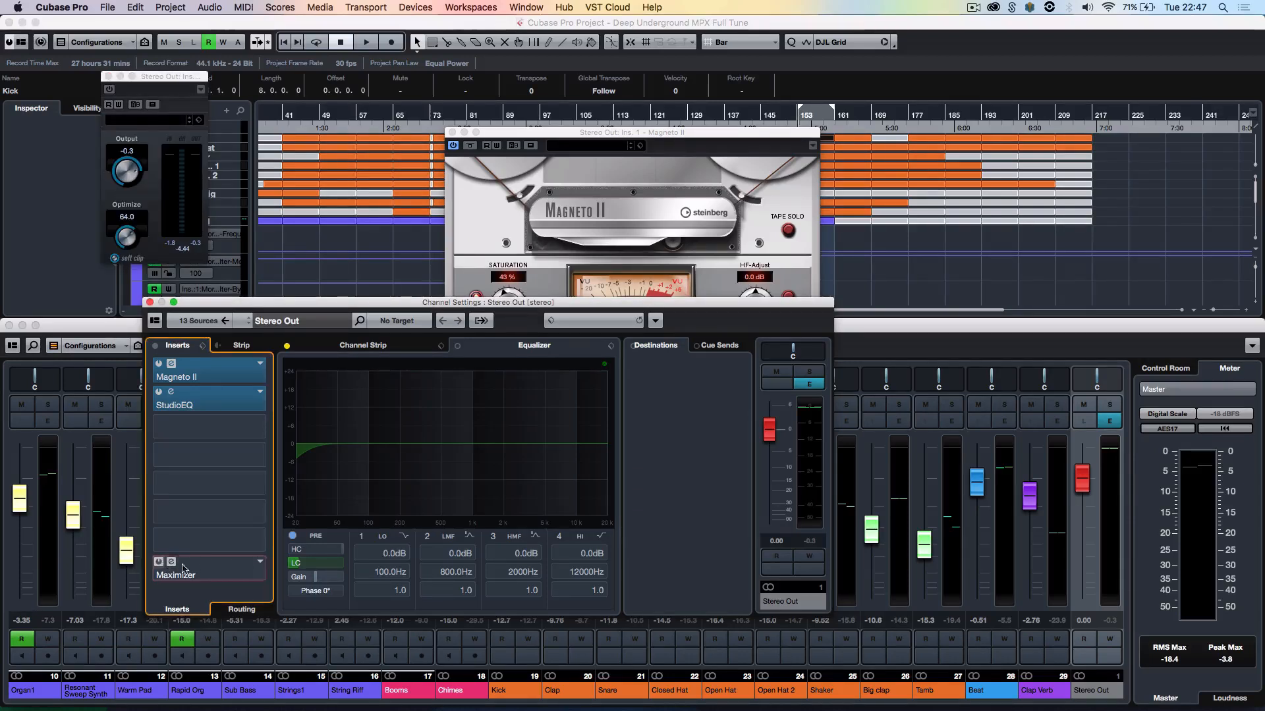
double_click(225, 570)
double_click(225, 569)
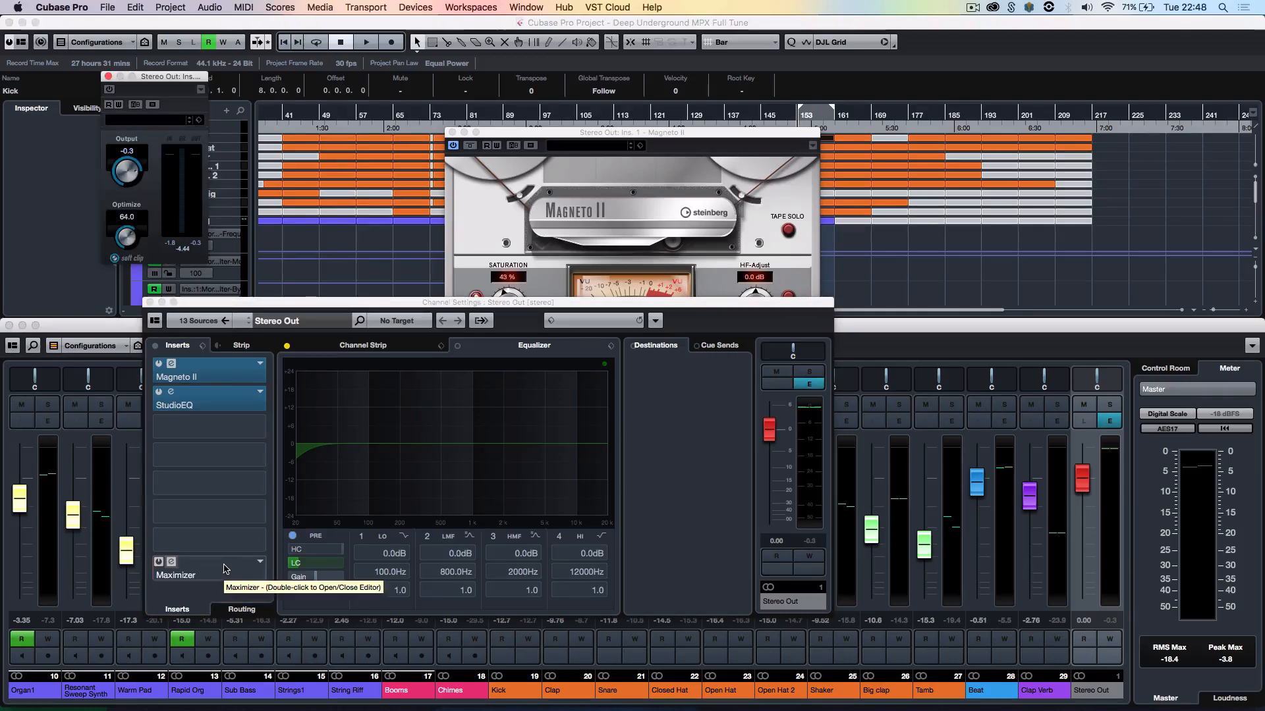
- Play the mix and reactivate Maximizer during playback to compare the level with and without it
key(space)
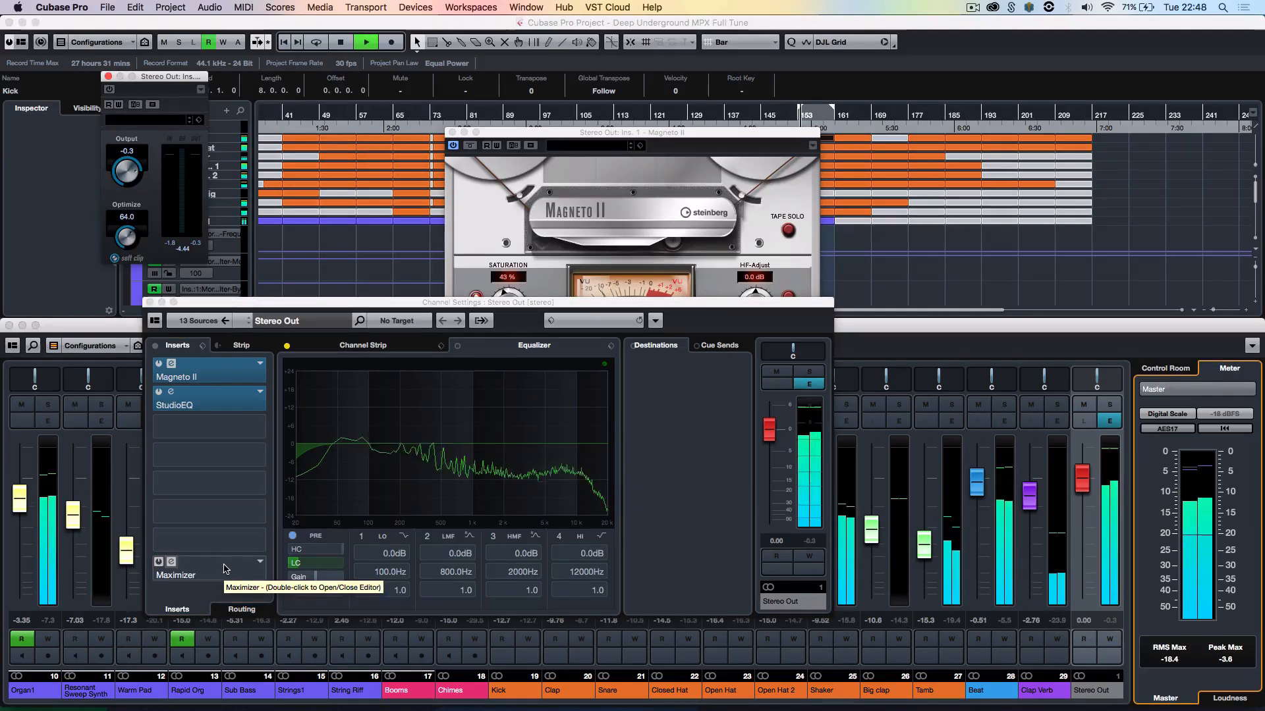
click(107, 90)
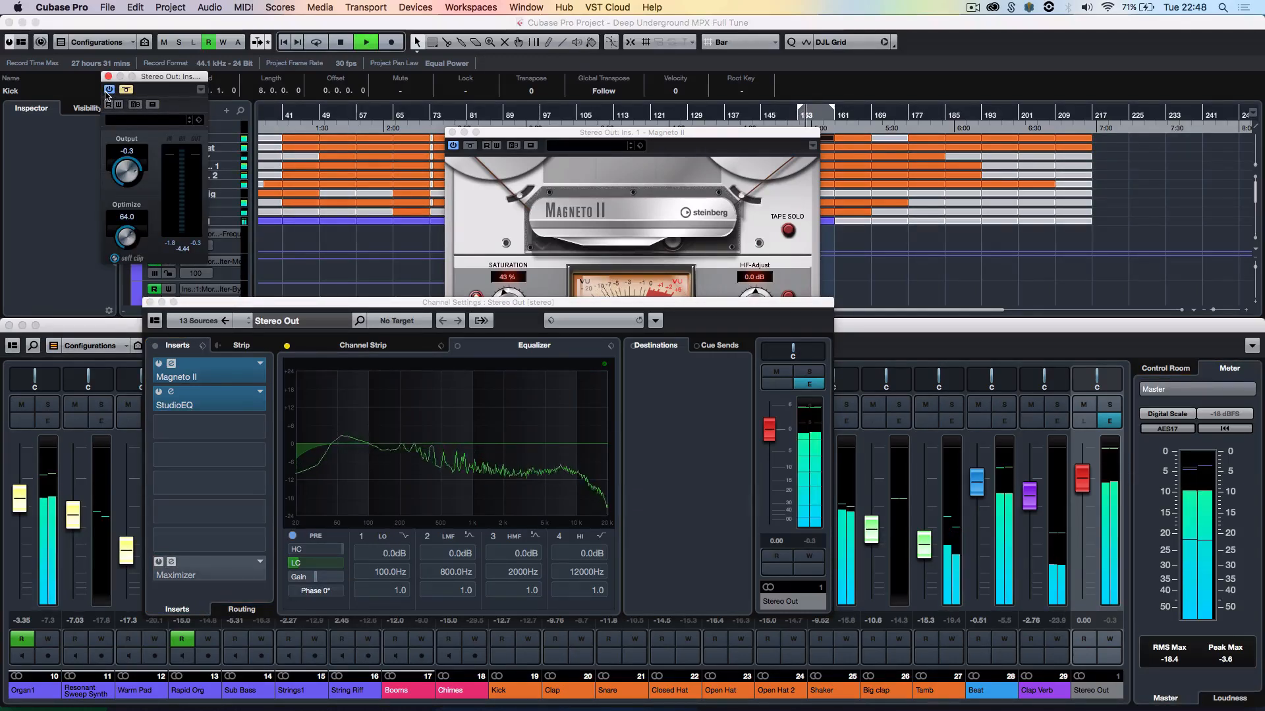
key(space)
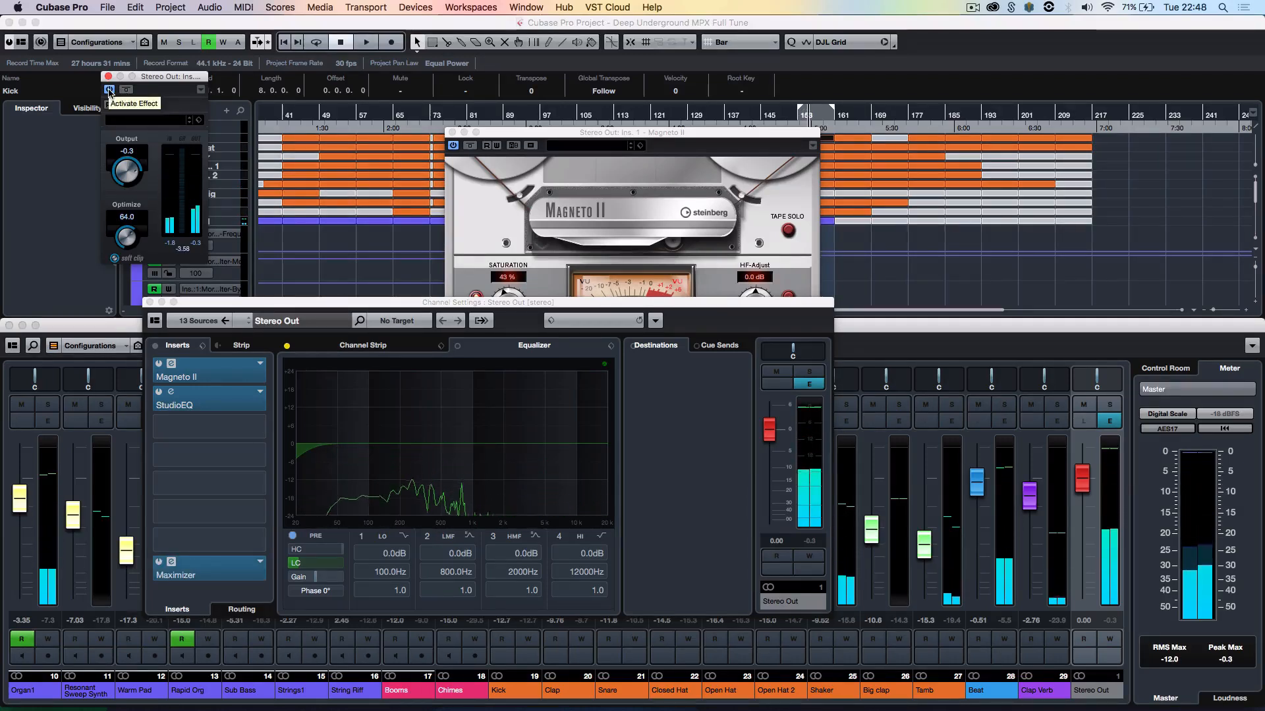
- Reset the master meter's maximum values and compare the mix's level with Maximizer bypassed and active
click(109, 90)
click(109, 90)
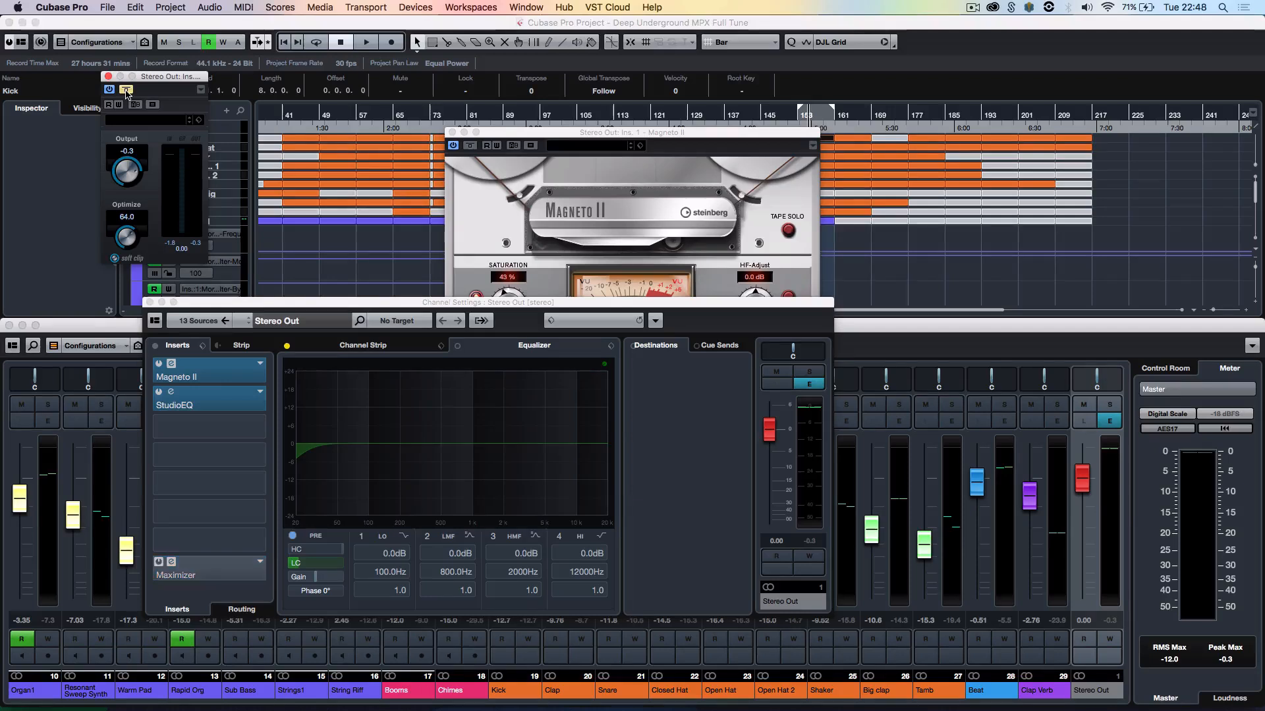
click(1174, 663)
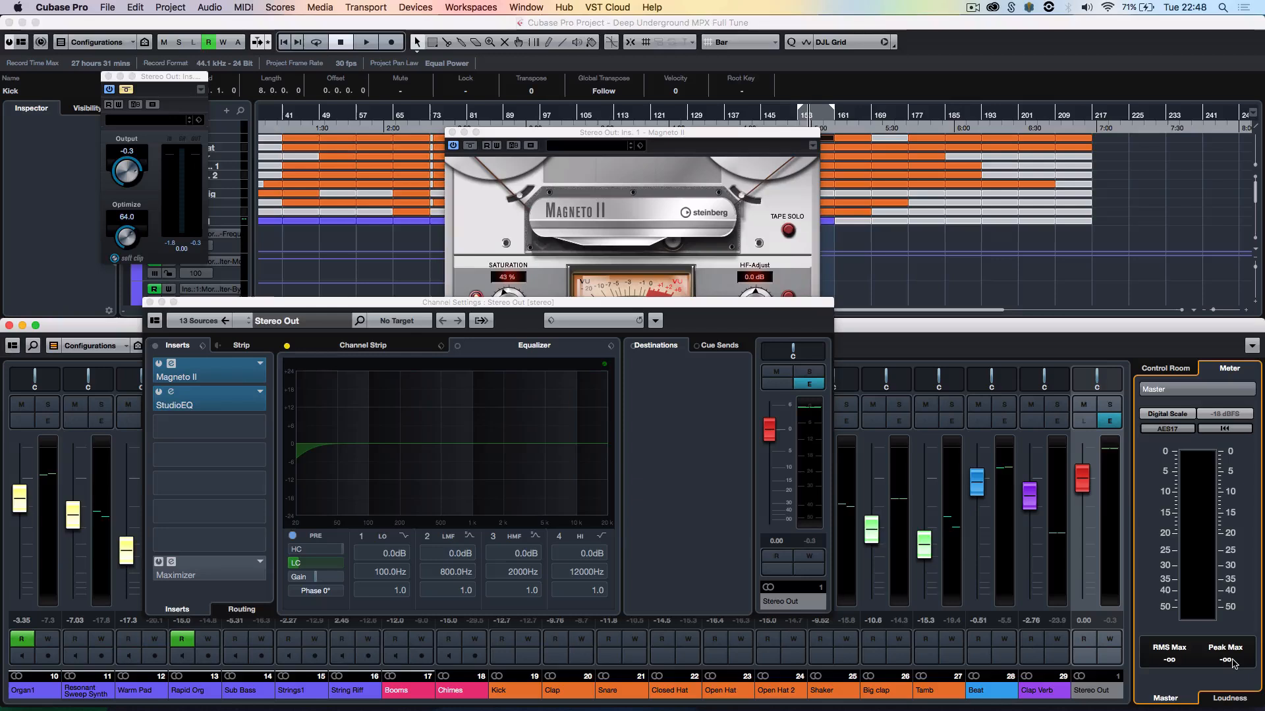
key(space)
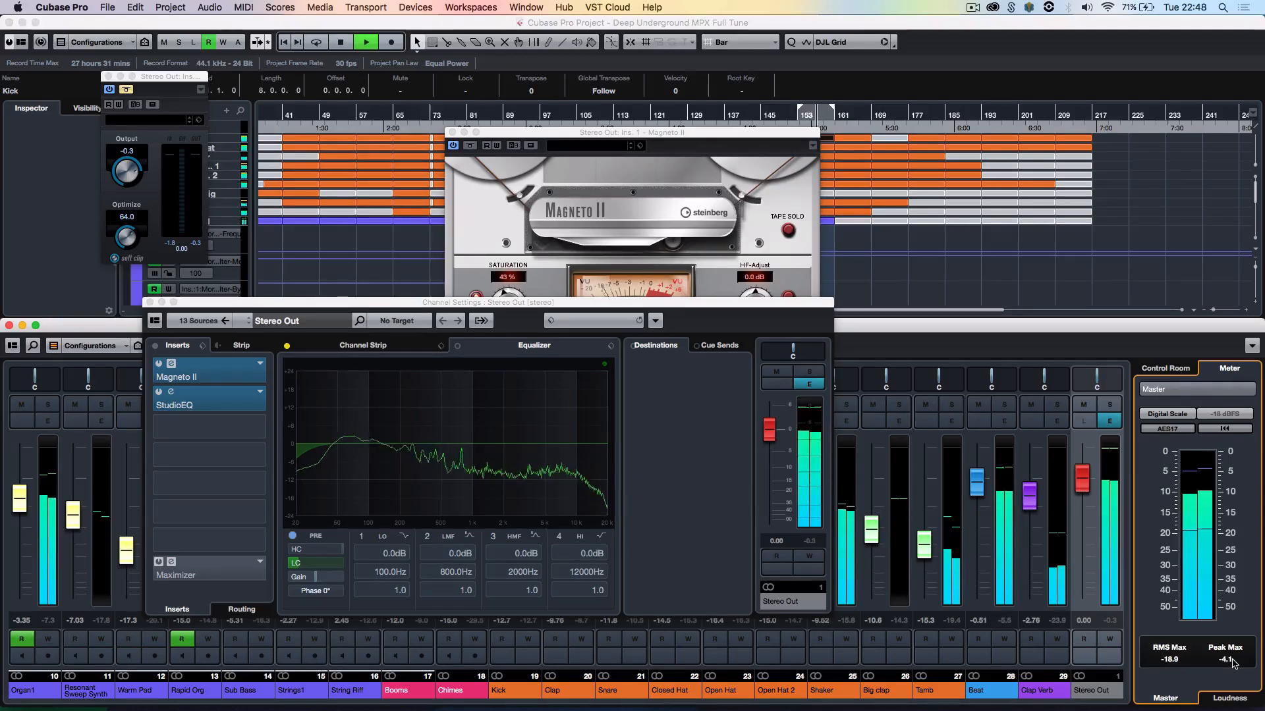
key(space)
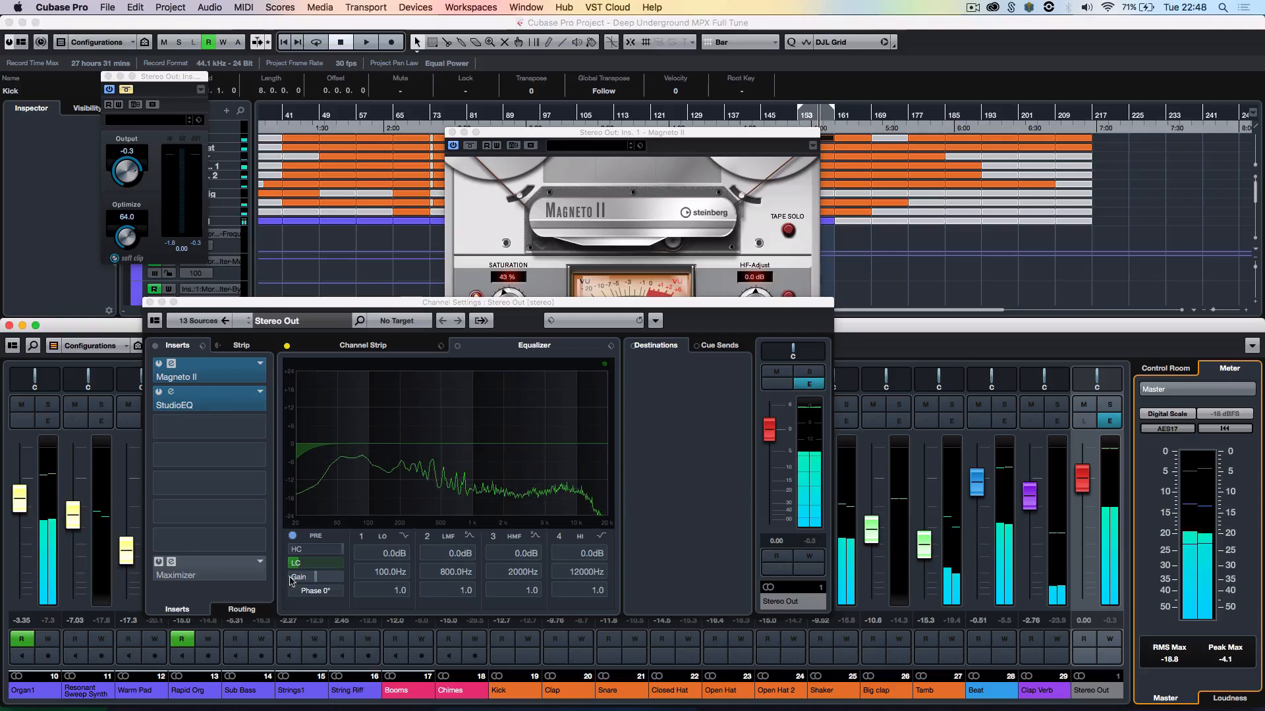
click(125, 90)
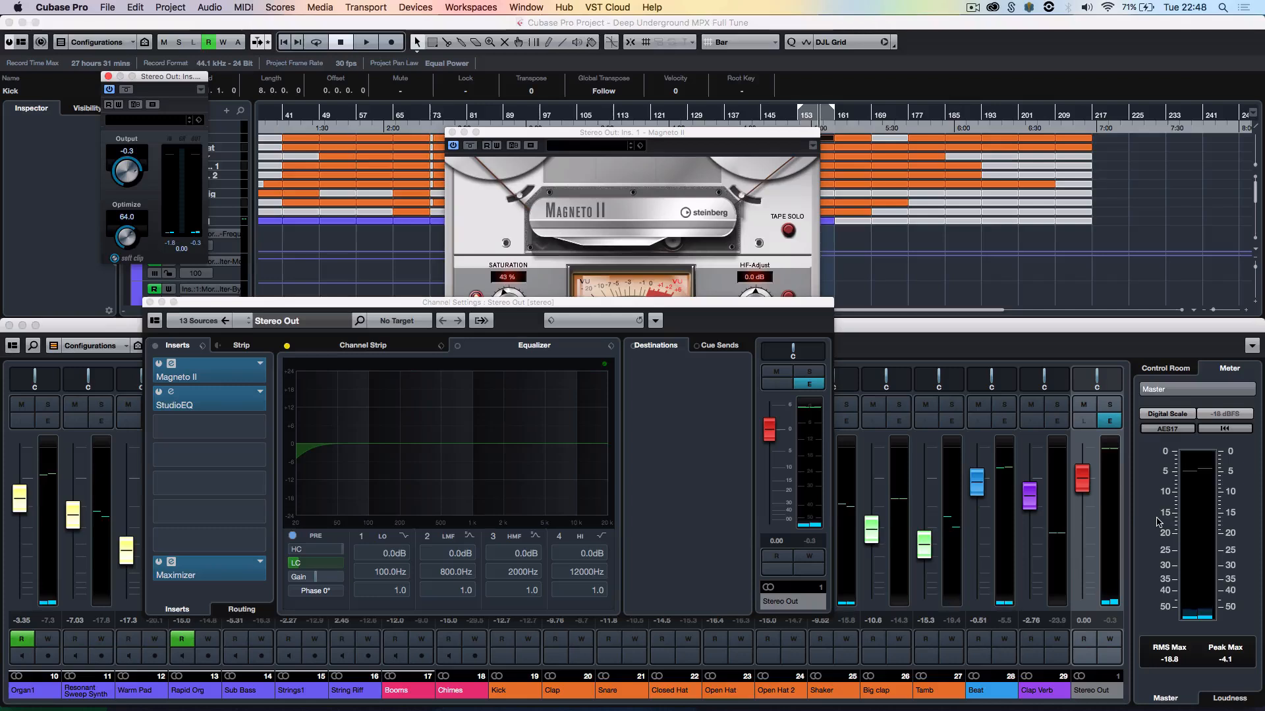
key(space)
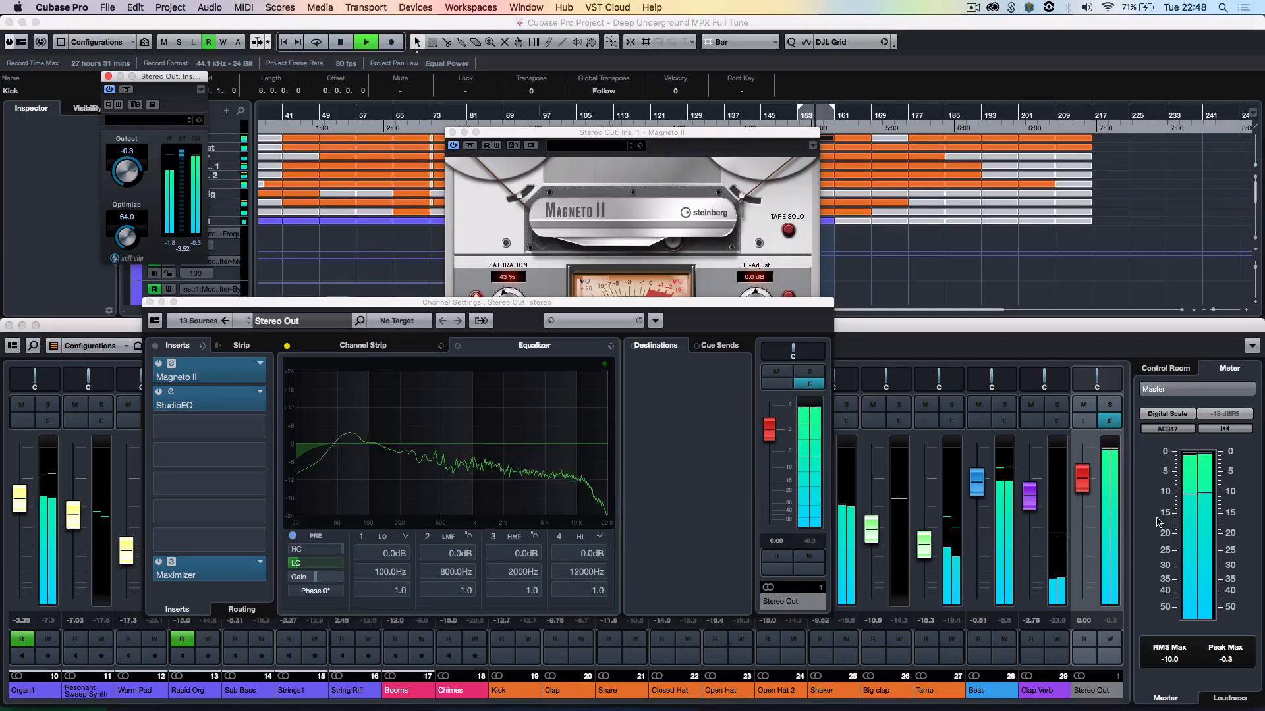
key(space)
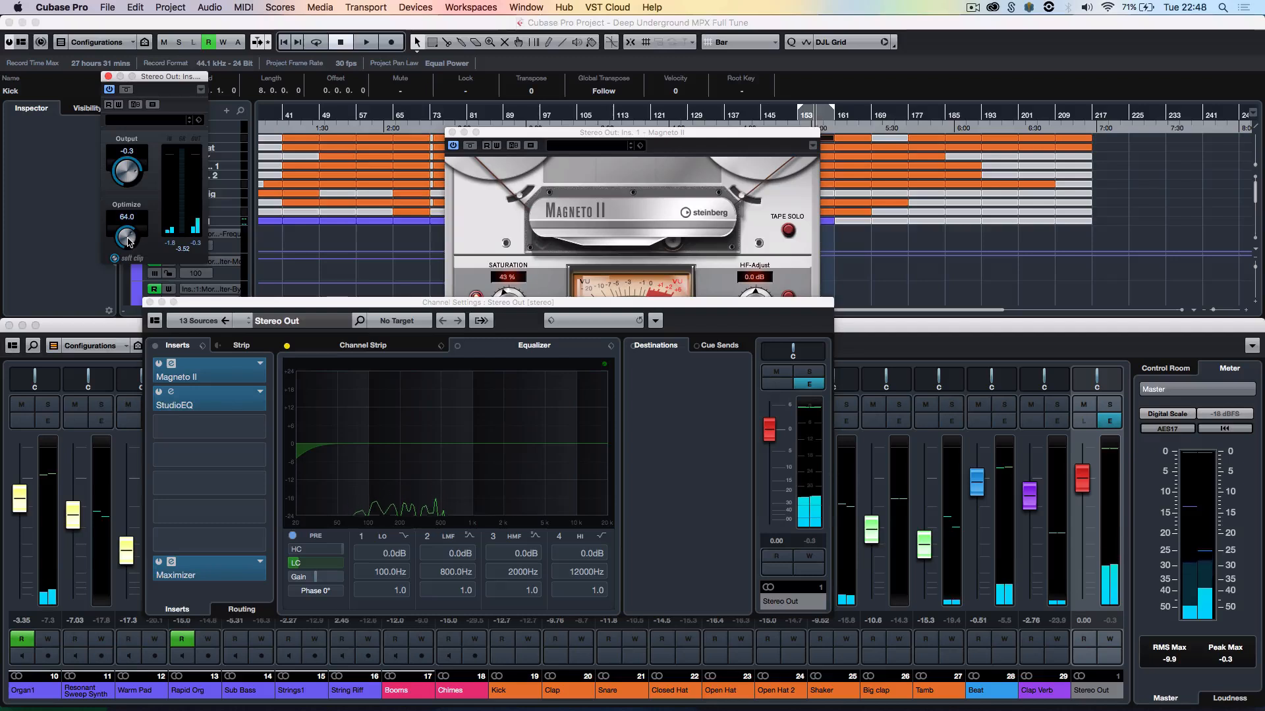
- Lower Maximizer's Optimize amount to 54.5 and play the mix to check the level
drag(128, 242, 134, 257)
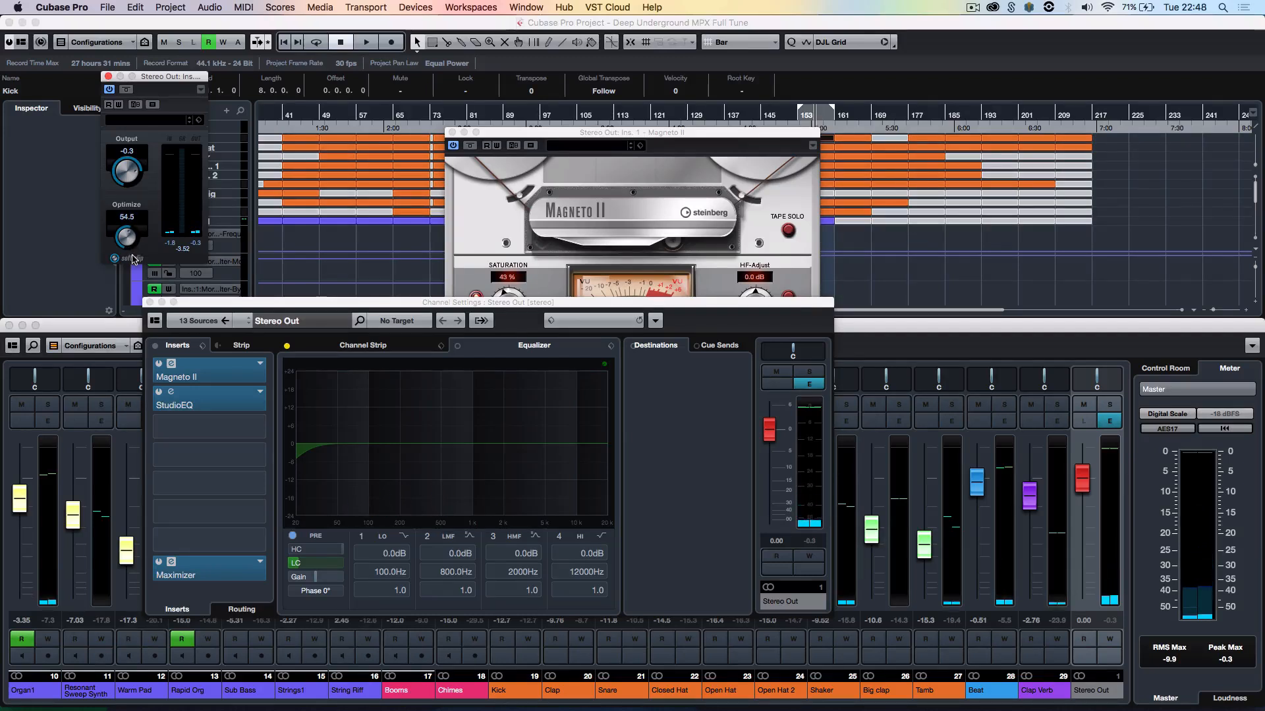
key(space)
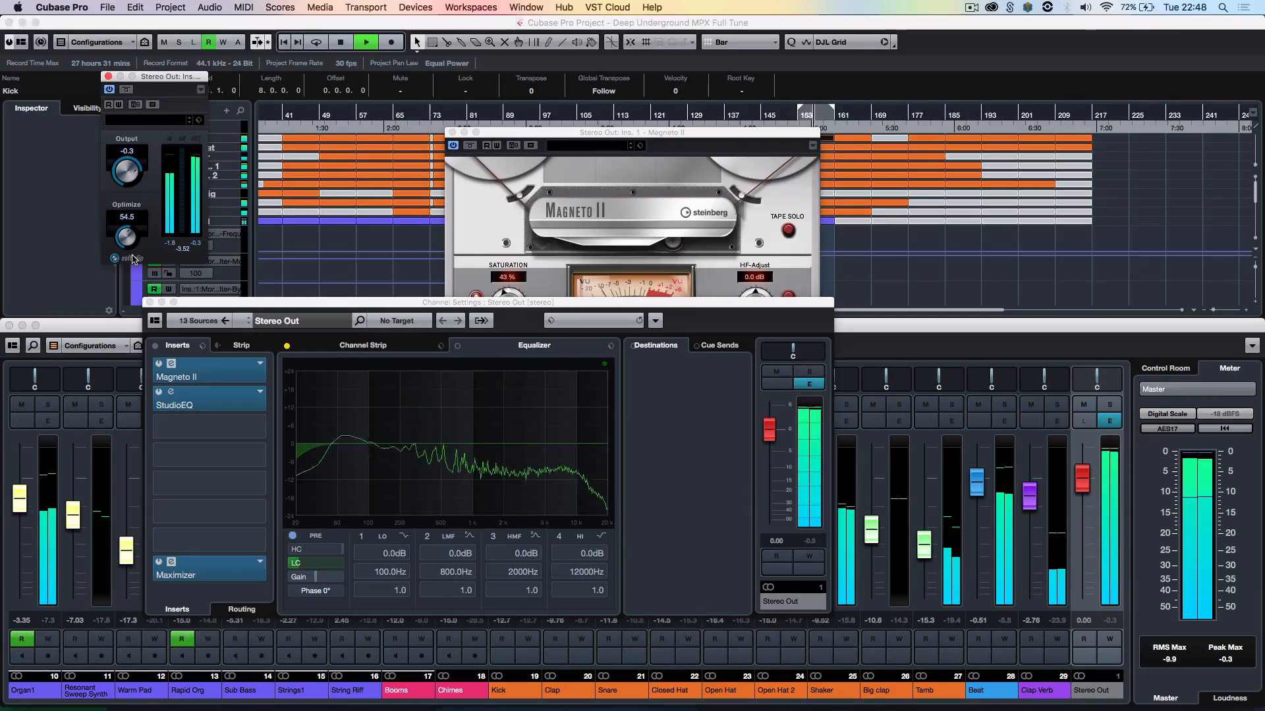
key(space)
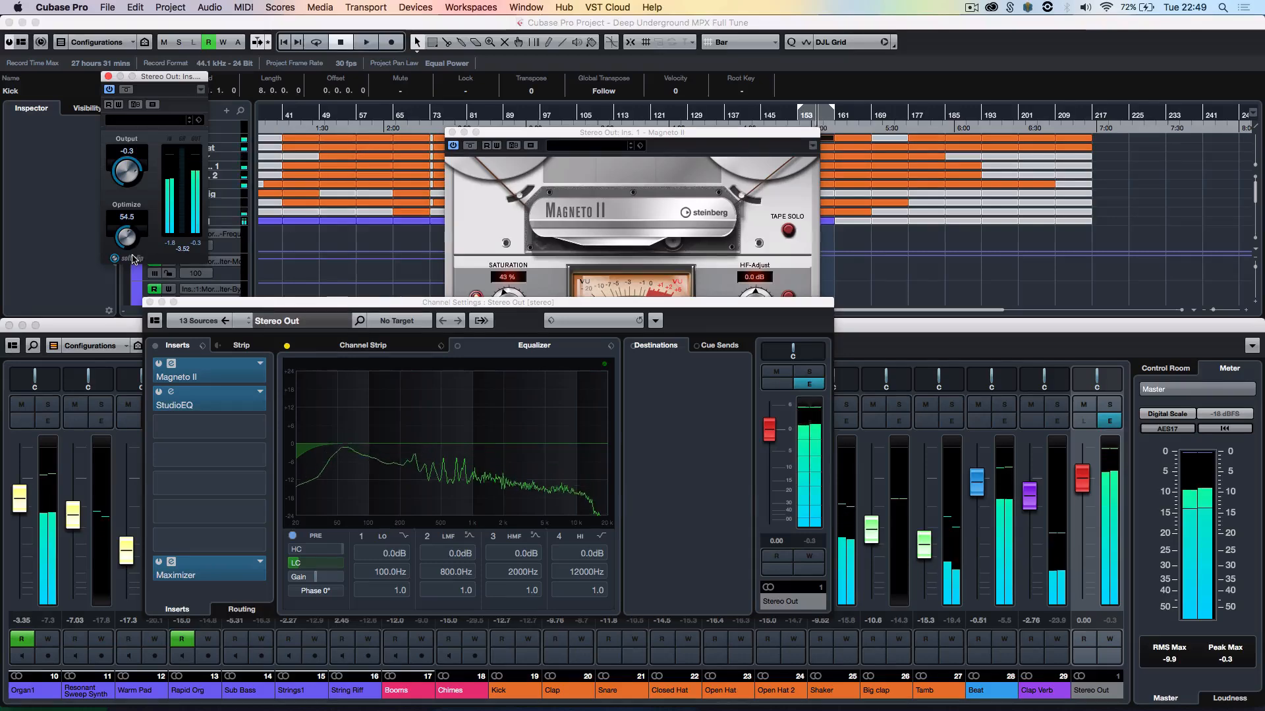
- Close the Magneto II editor, the Stereo Out channel settings and the Maximizer editor
click(452, 133)
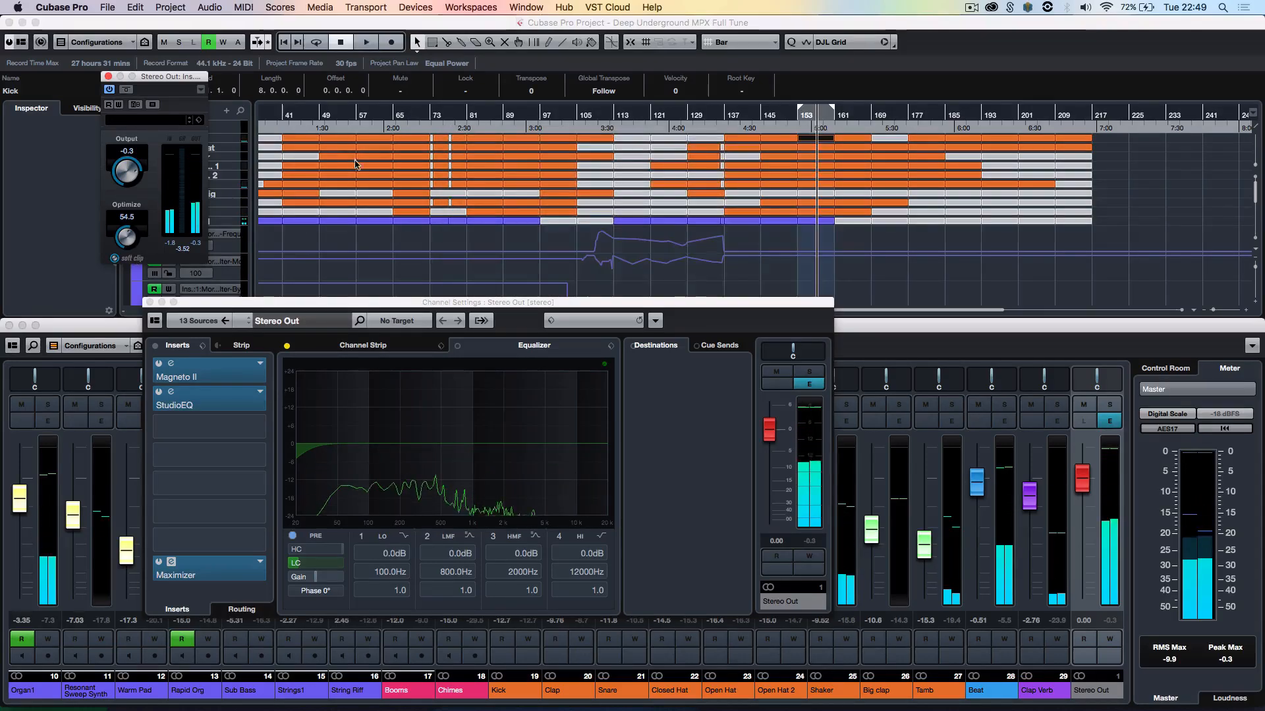
click(151, 302)
click(108, 77)
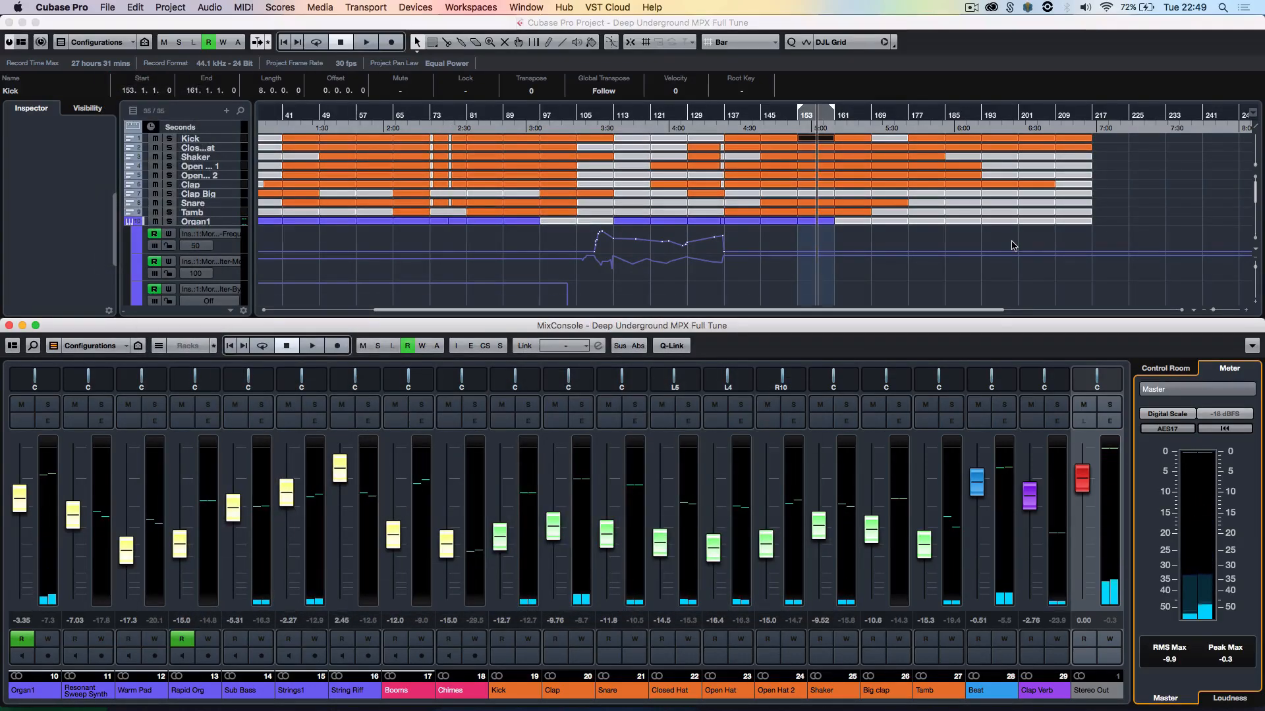
- Show the arrangement from bar 1 and collapse the Organ1 track's automation lanes
scroll(1013, 245, down, 5)
scroll(1013, 245, left, 3)
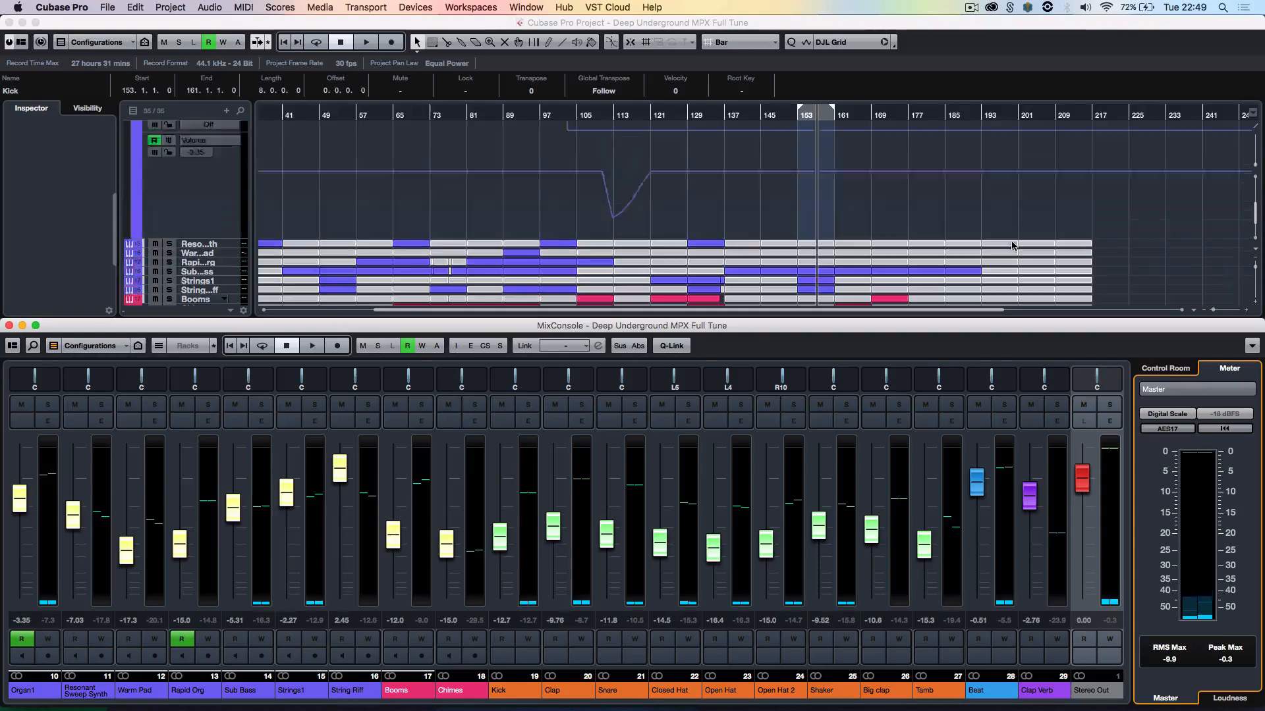
scroll(1013, 245, up, 5)
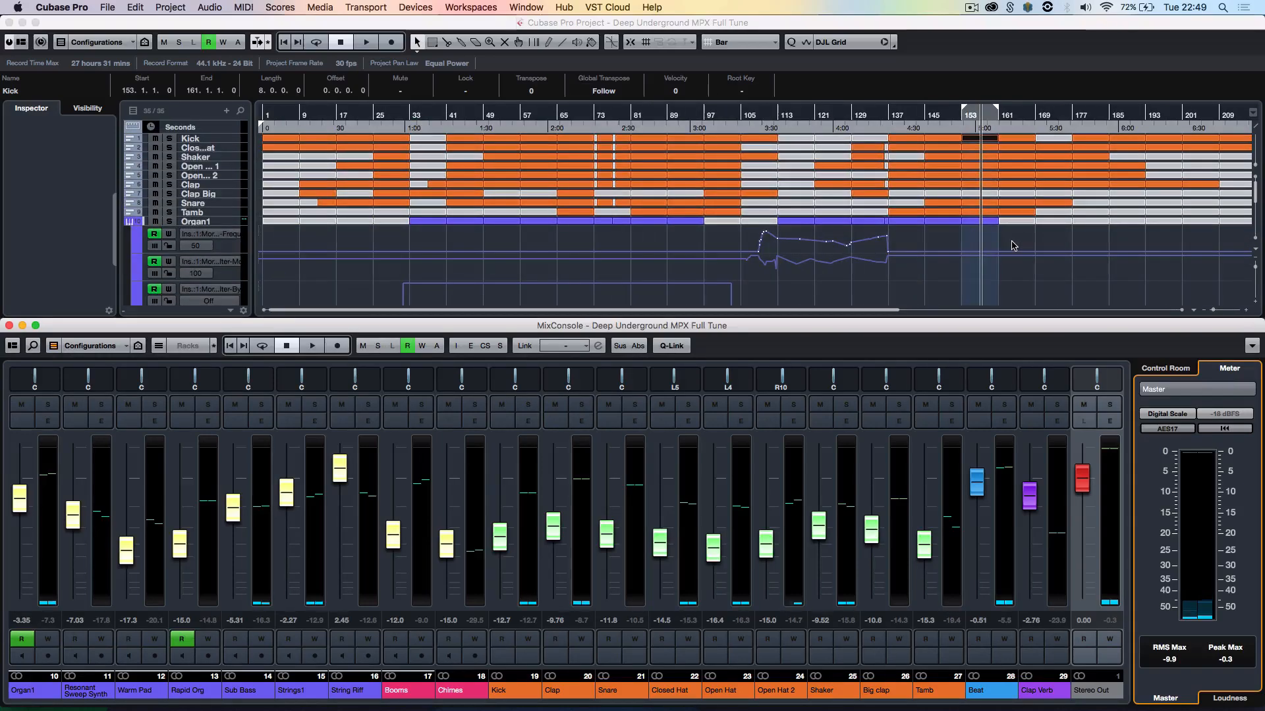
click(130, 222)
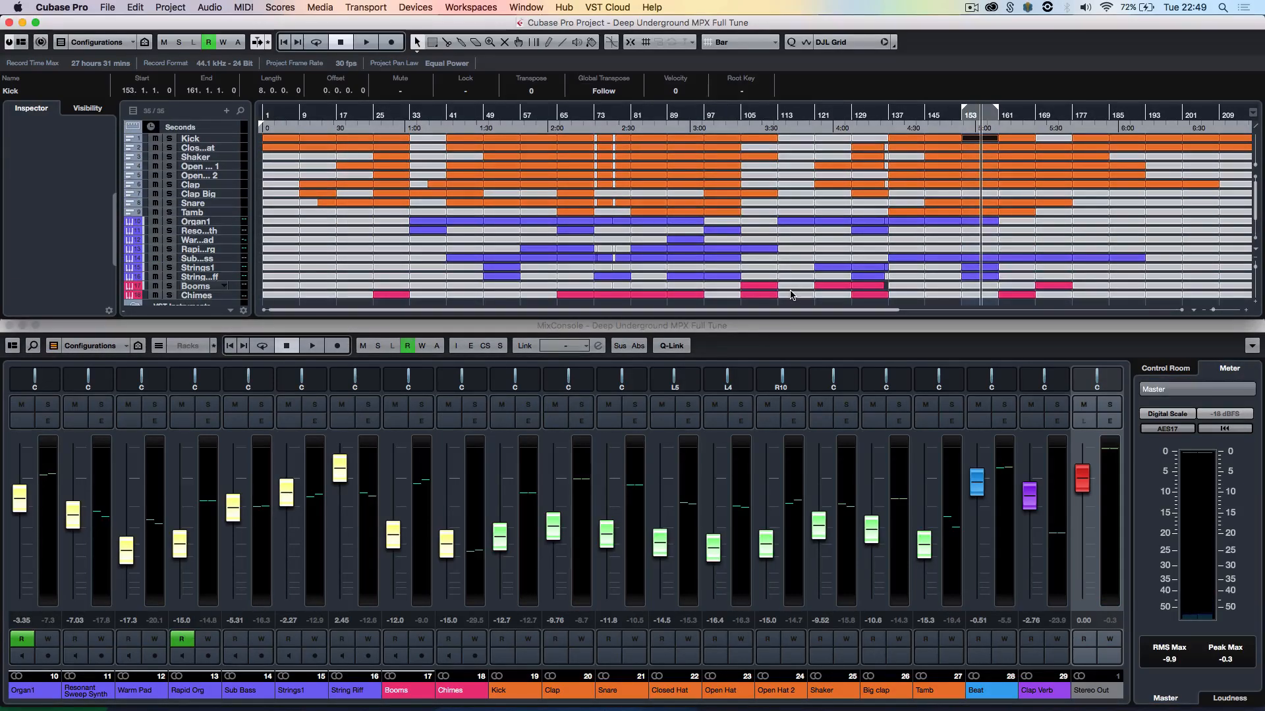